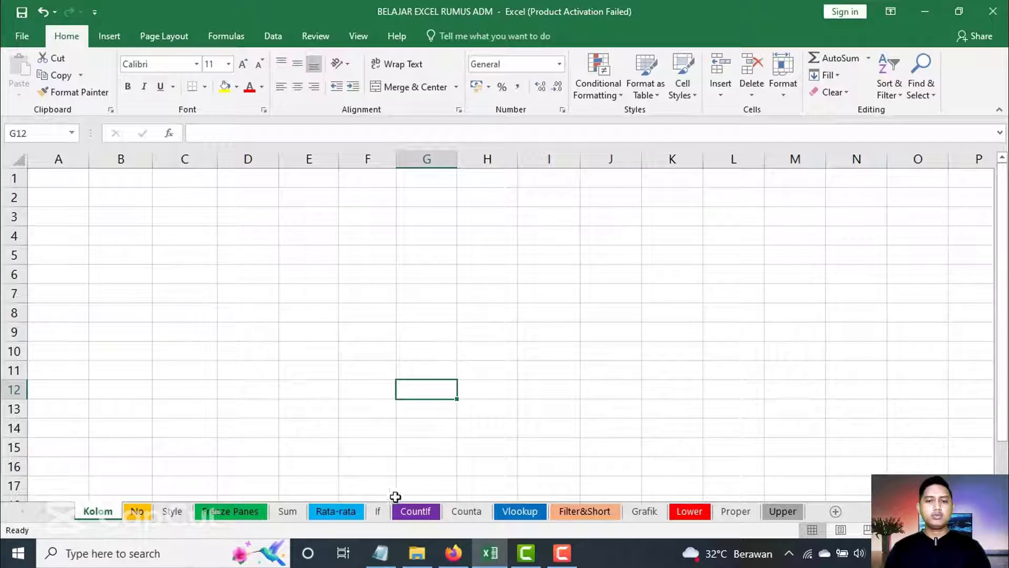
Step: Review the finished grade table on the Rata-rata sheet, then return to the blank Kolom sheet
left_click(331, 513)
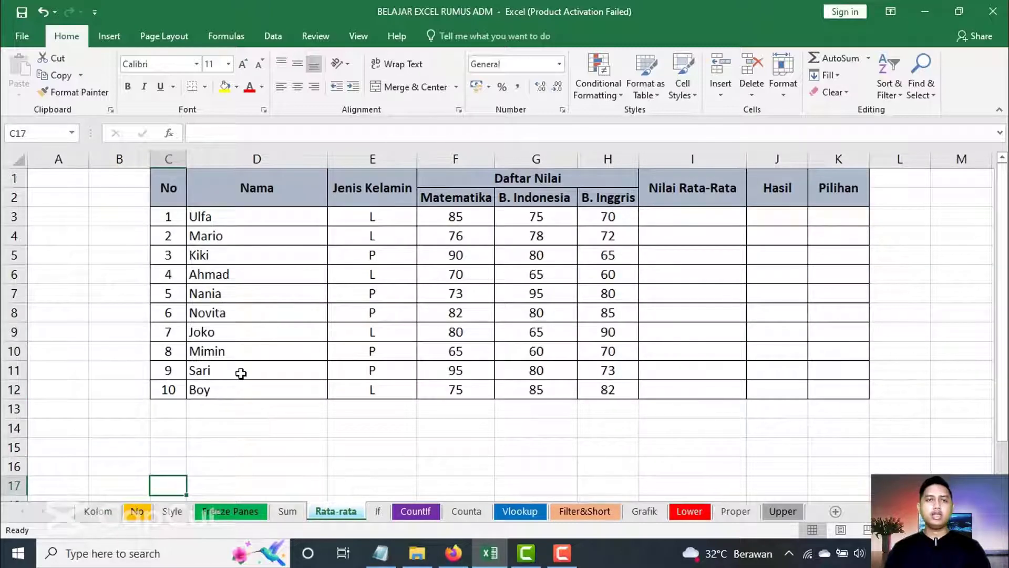
left_click(123, 231)
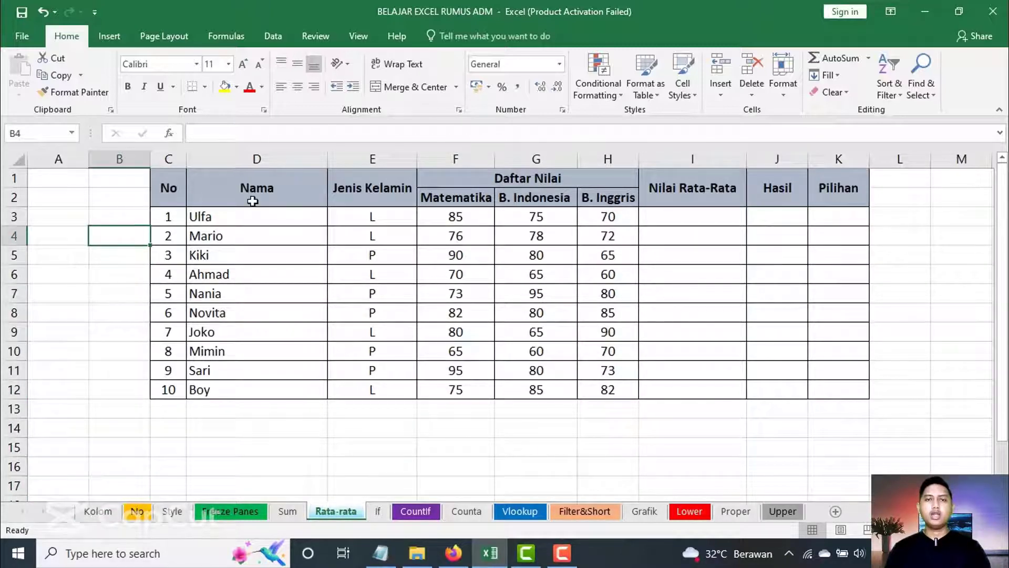
left_click(902, 230)
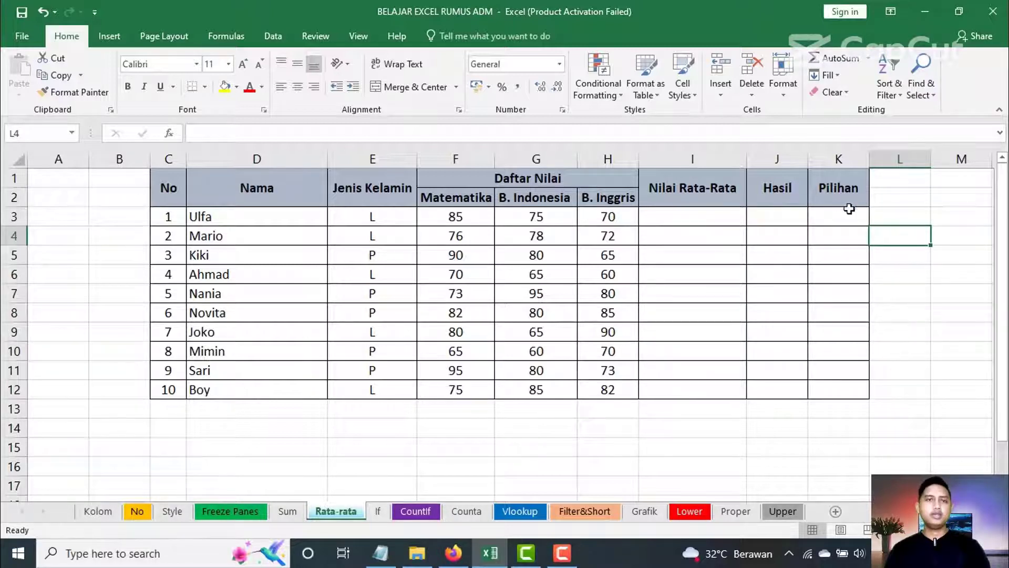
left_click(95, 510)
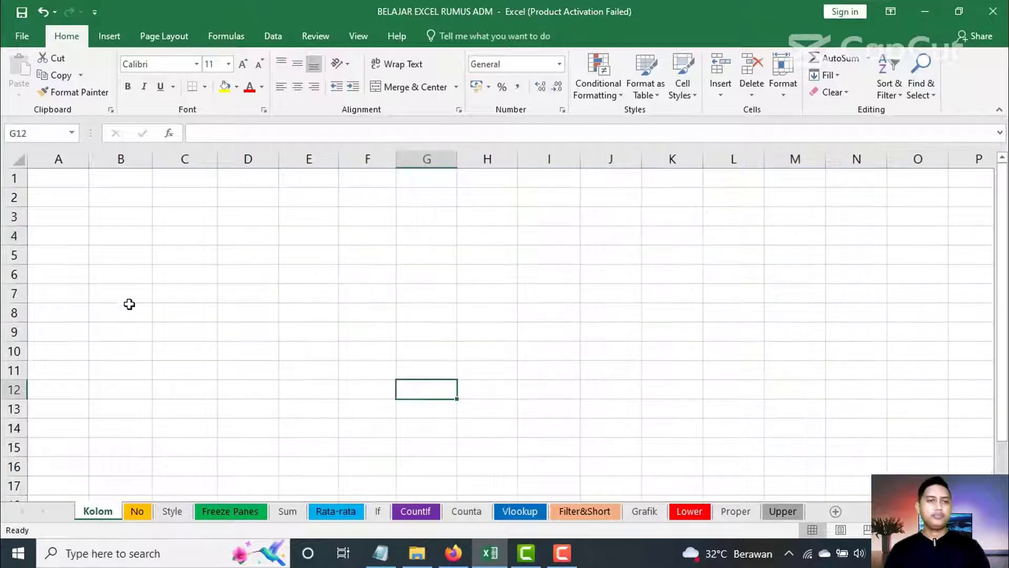
left_click(185, 244)
Step: Enter the headings No, Nama and Jenis Kelamin in C2:E2
left_click(192, 203)
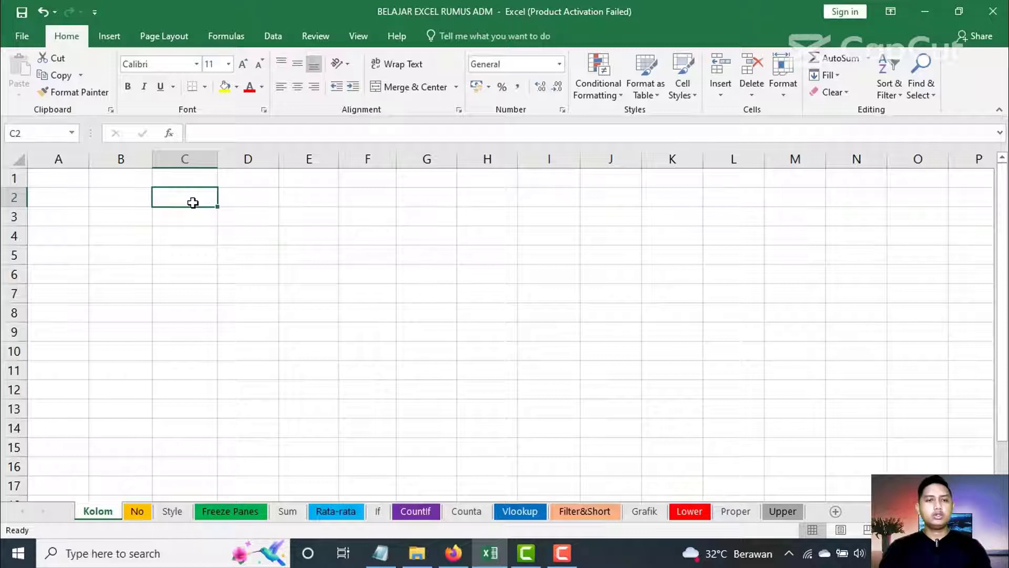
type("No")
key("Tab")
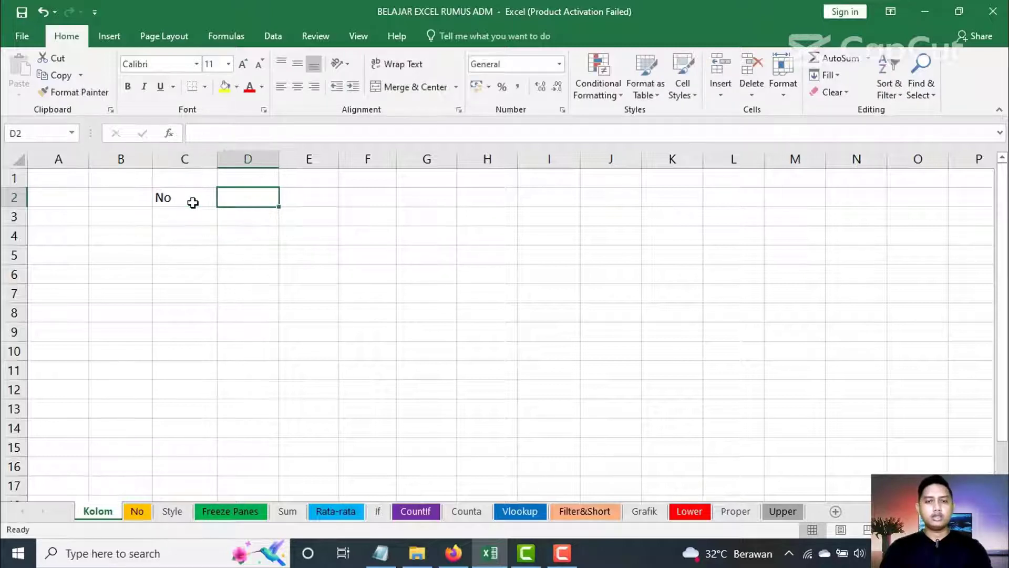
type("Nama")
key("Tab")
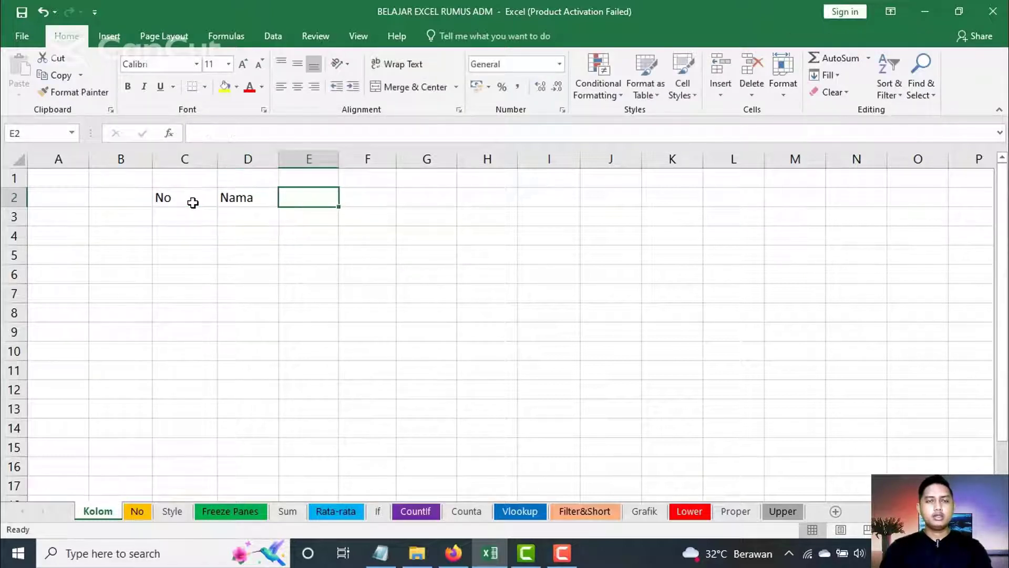
type("Jenis K")
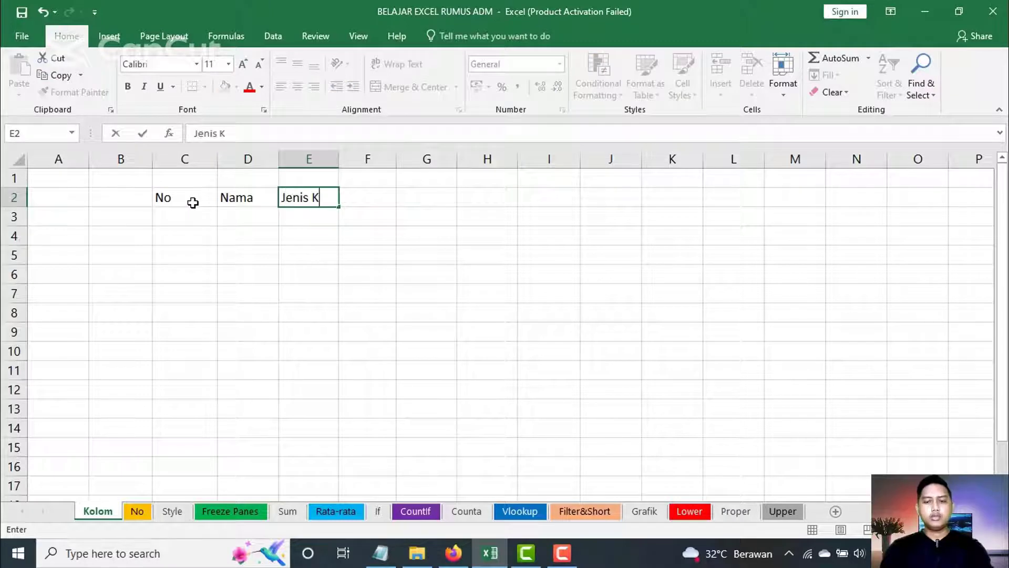
type("elamin")
key("Tab")
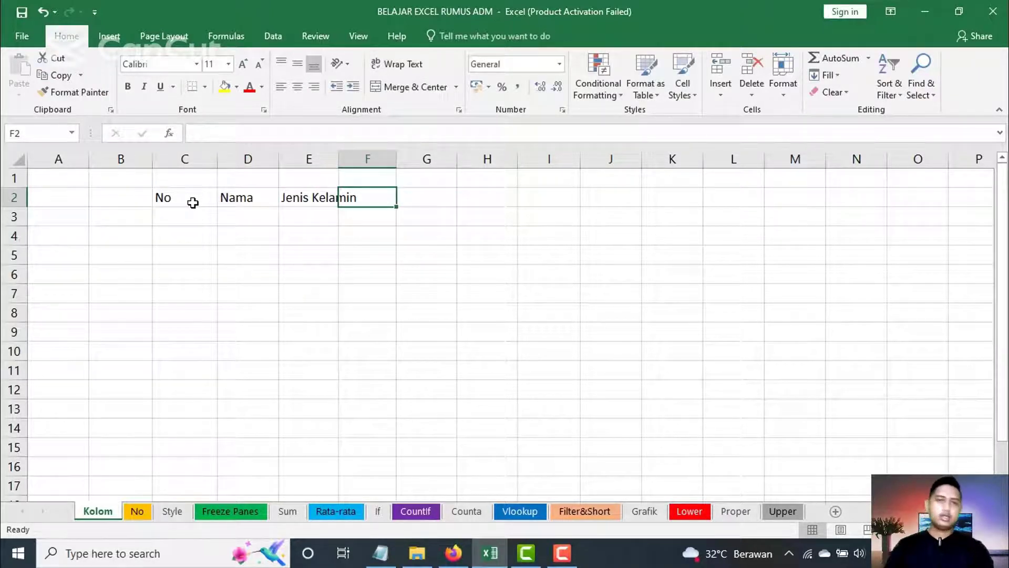
Step: Put the title Daftar Nilai in F1 and Matematika in F2
left_click(371, 175)
type("Da")
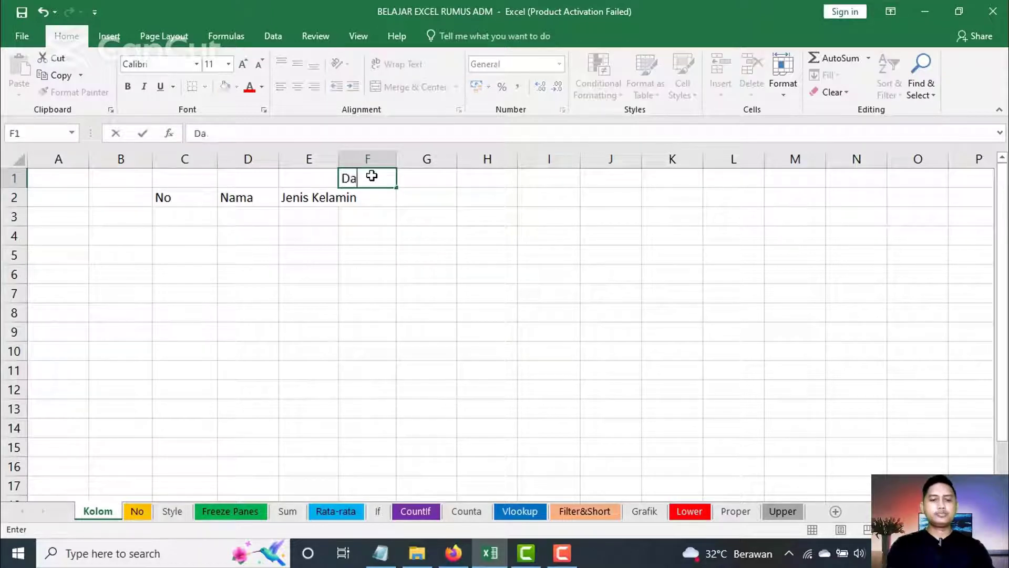
type("ftar Nilai")
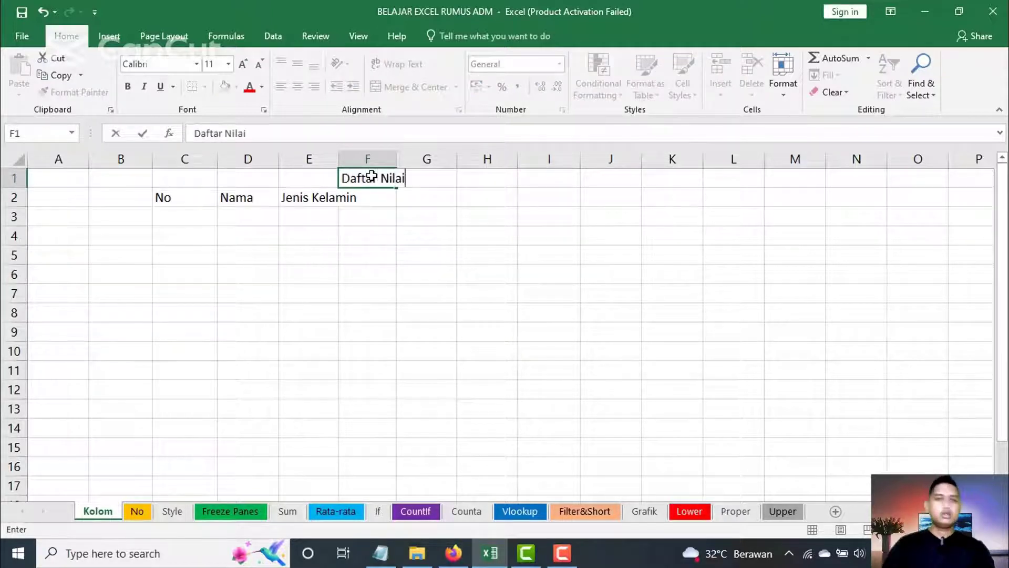
left_click(377, 201)
type("Ma")
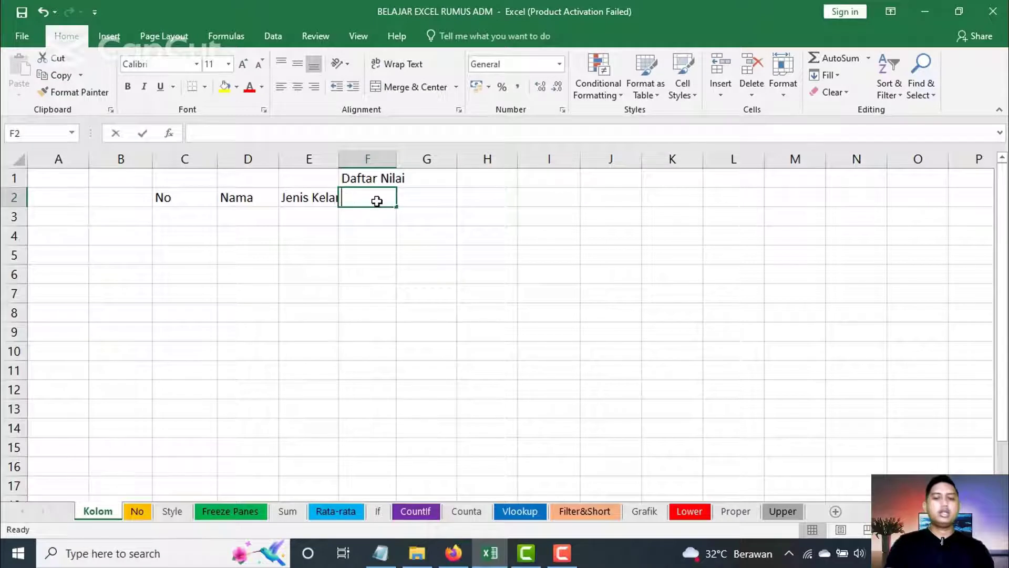
type("tematika")
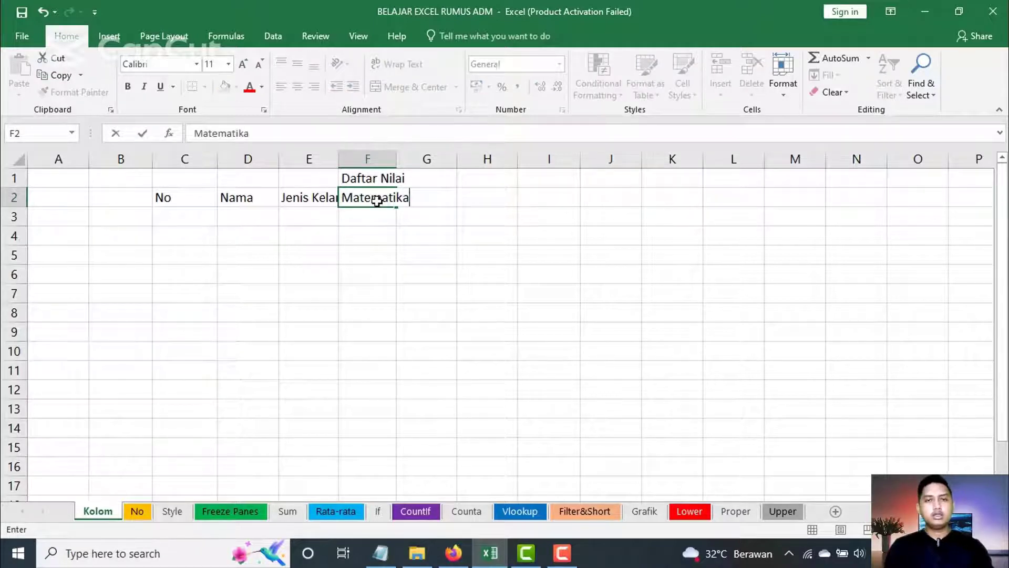
key("Tab")
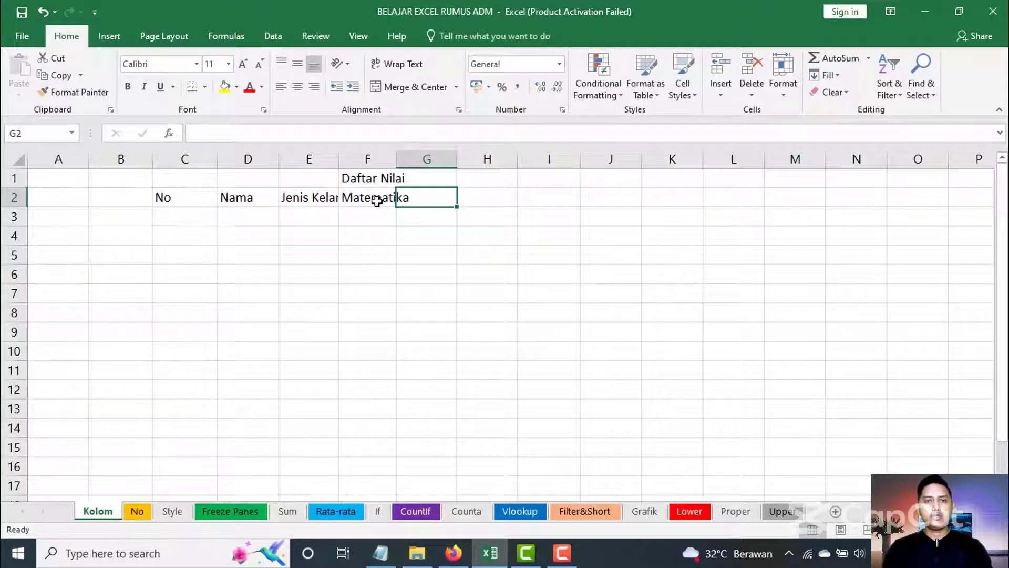
Step: Continue the row-2 headings with B.Indonesia, B.Inggris, Rata-rata, Hasil and Pilihan
type("B.")
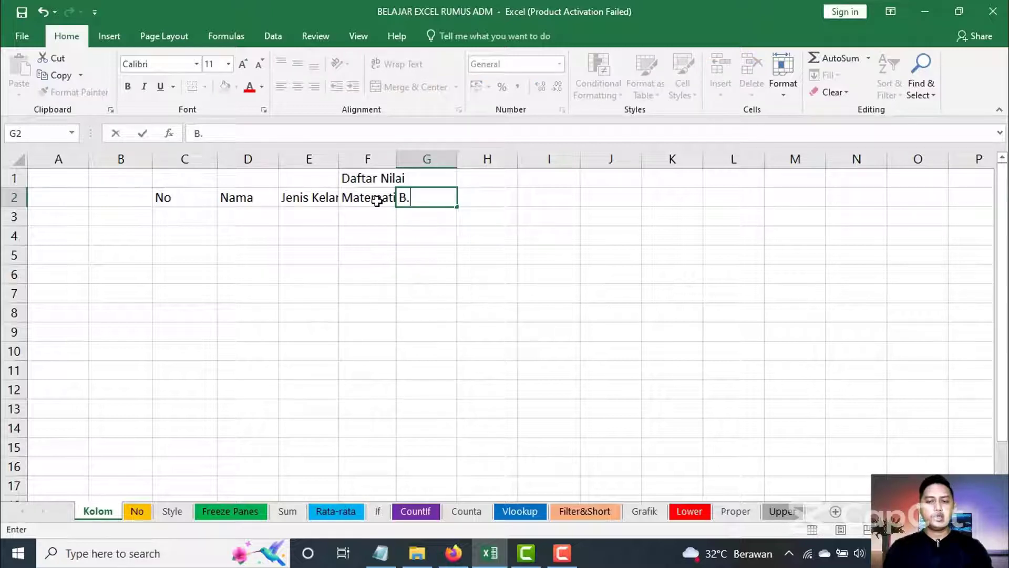
type("Indonesia")
key("Tab")
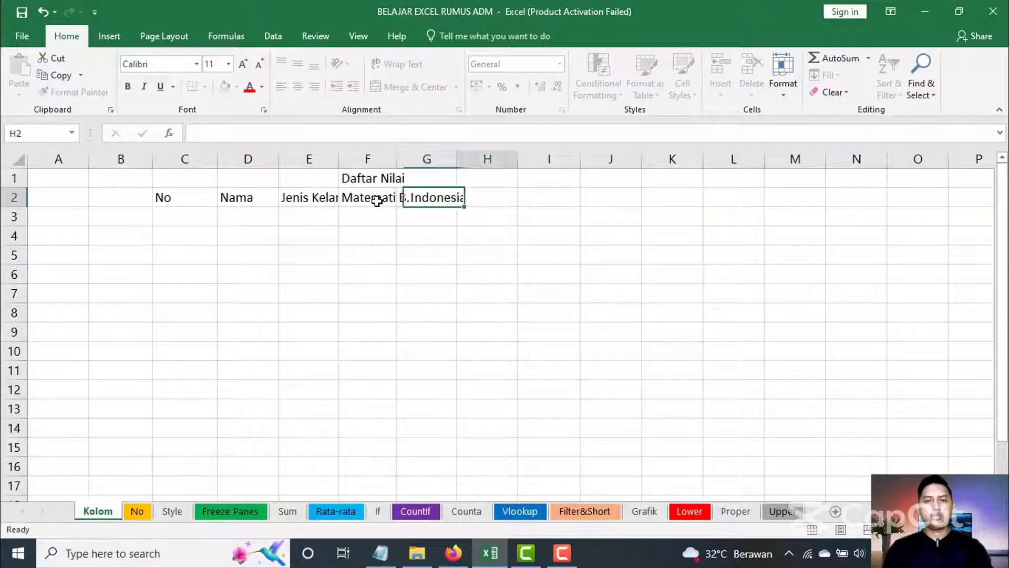
type("B.I")
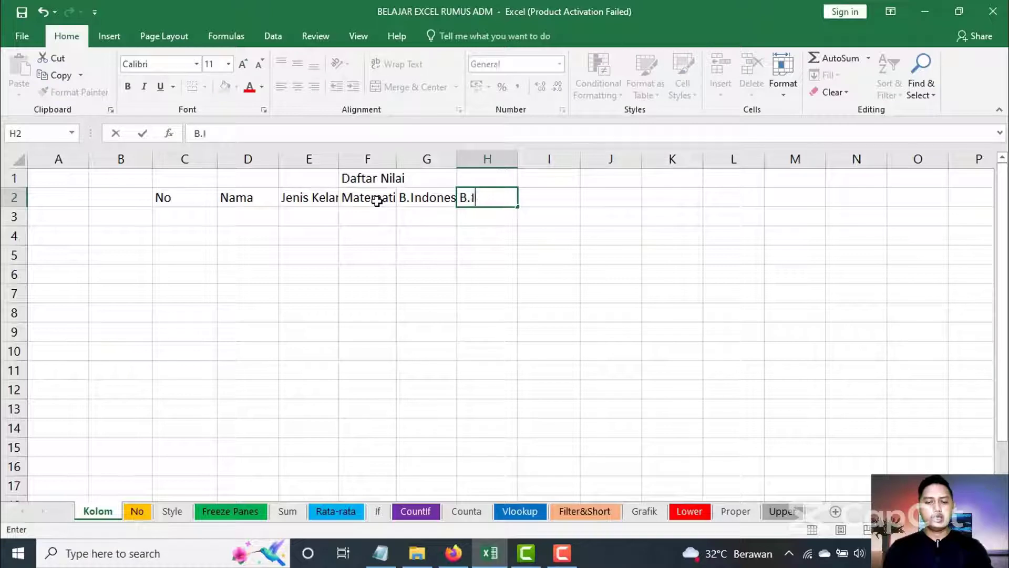
type("nggr")
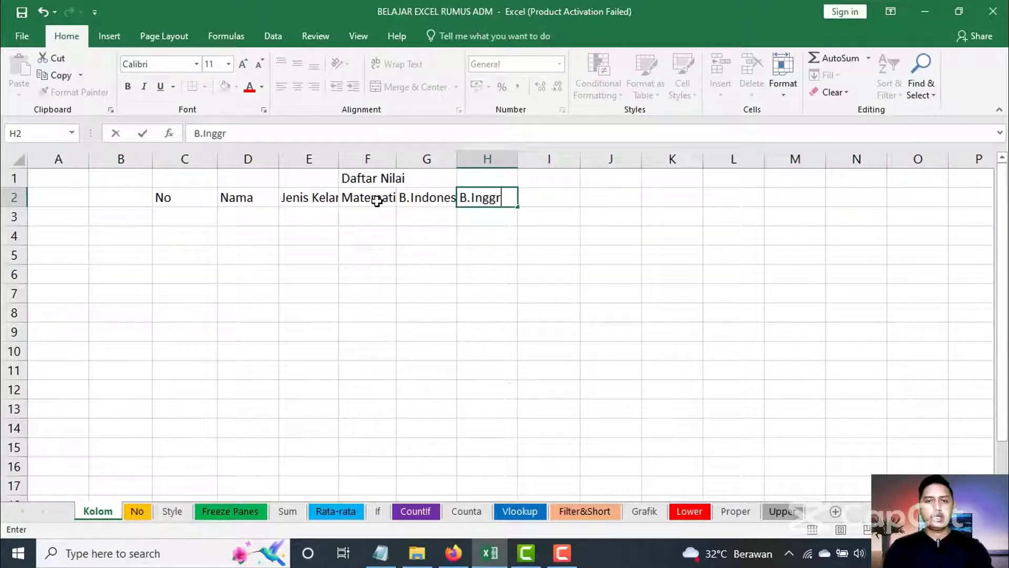
type("is")
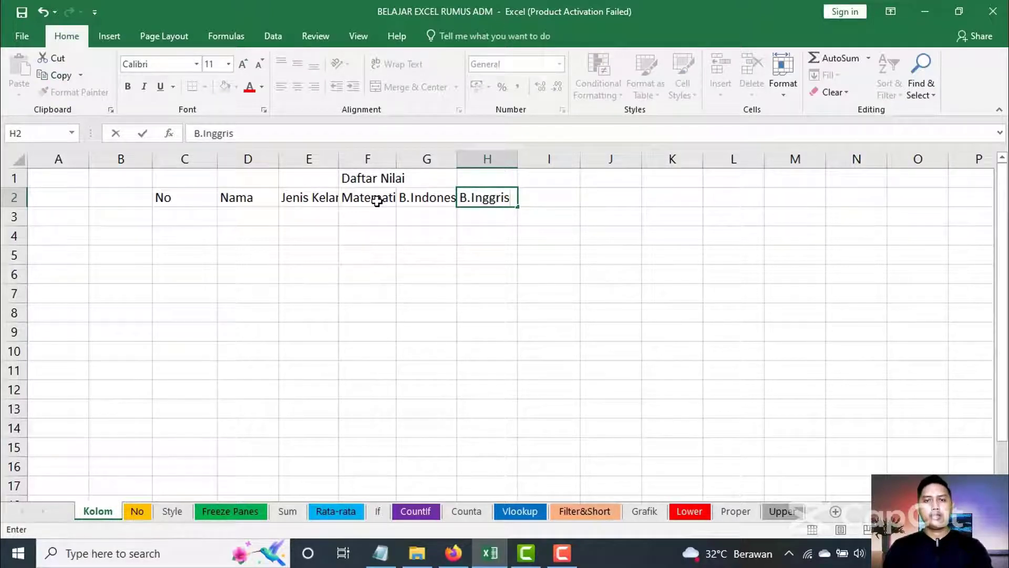
key("Tab")
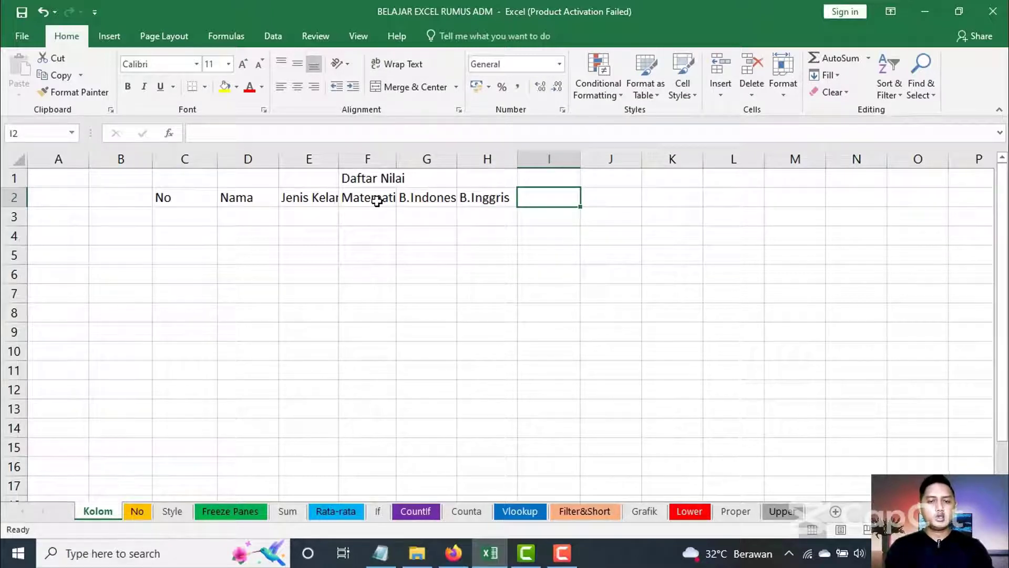
type("Rata-")
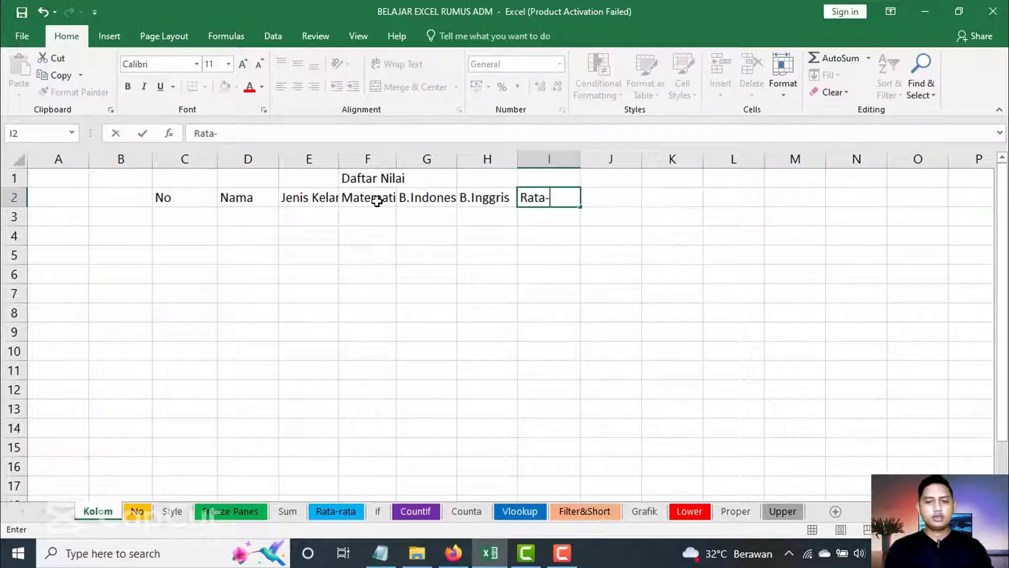
type("rata")
key("Tab")
type("Hasi")
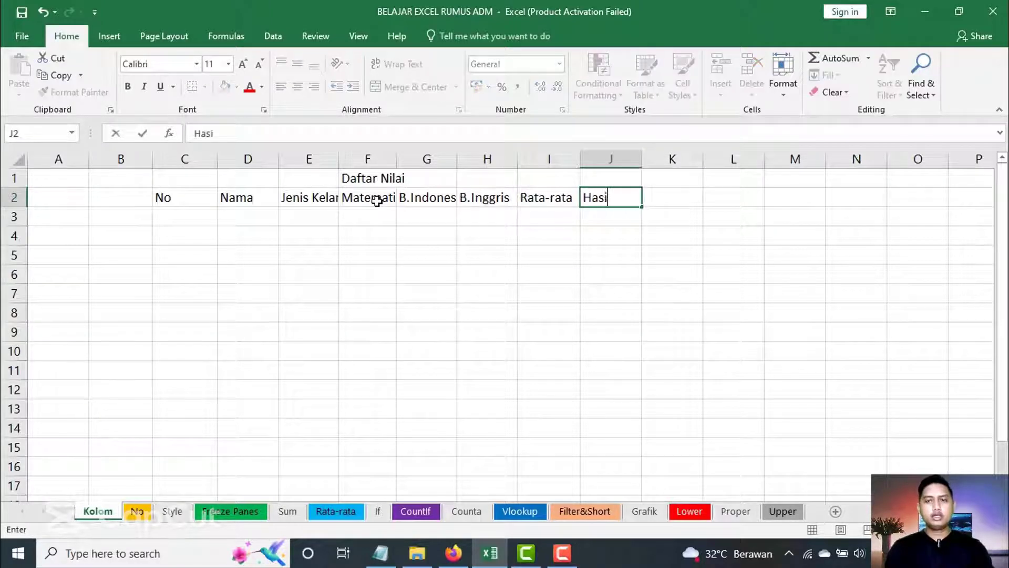
type("l")
key("Tab")
type("P")
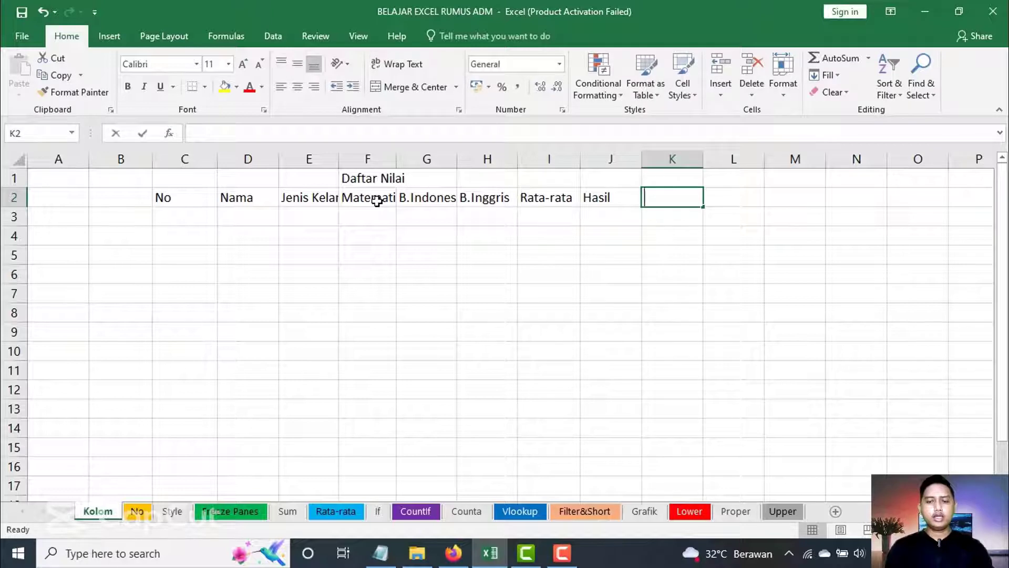
type("ilihan")
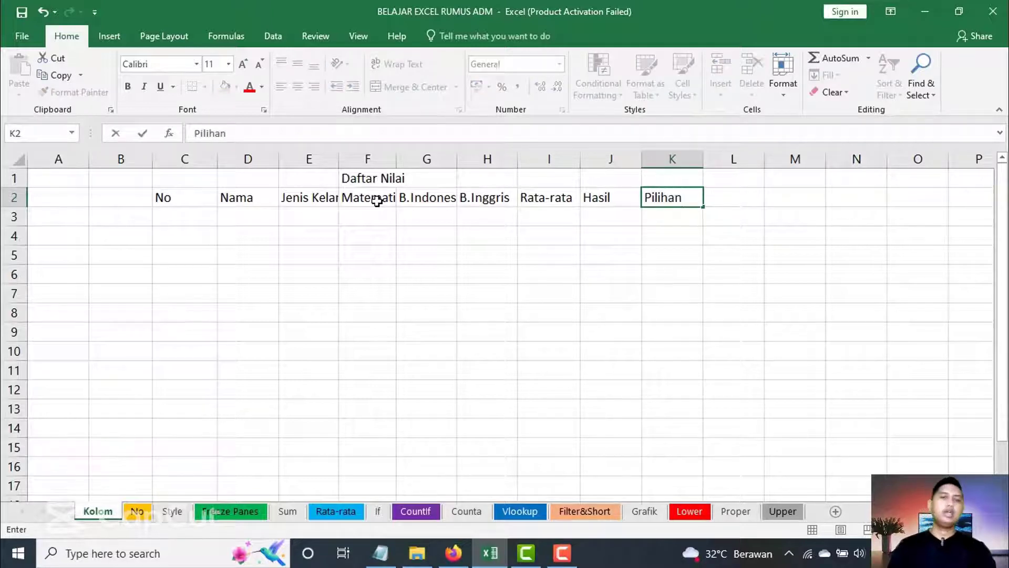
Step: Confirm the Pilihan heading and widen column E so Jenis Kelamin fits
left_click(373, 271)
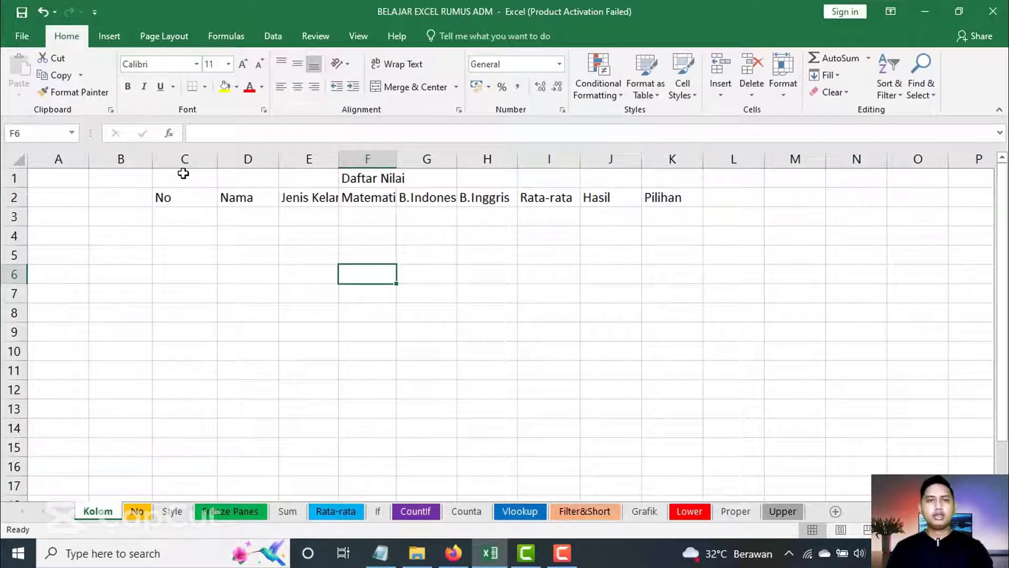
left_click(217, 159)
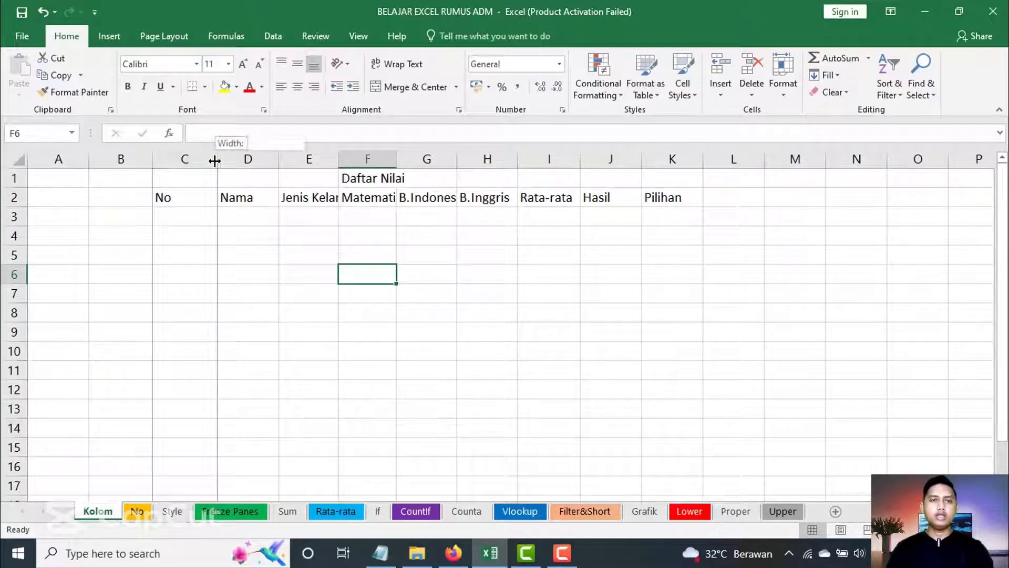
left_click_drag(338, 159, 360, 159)
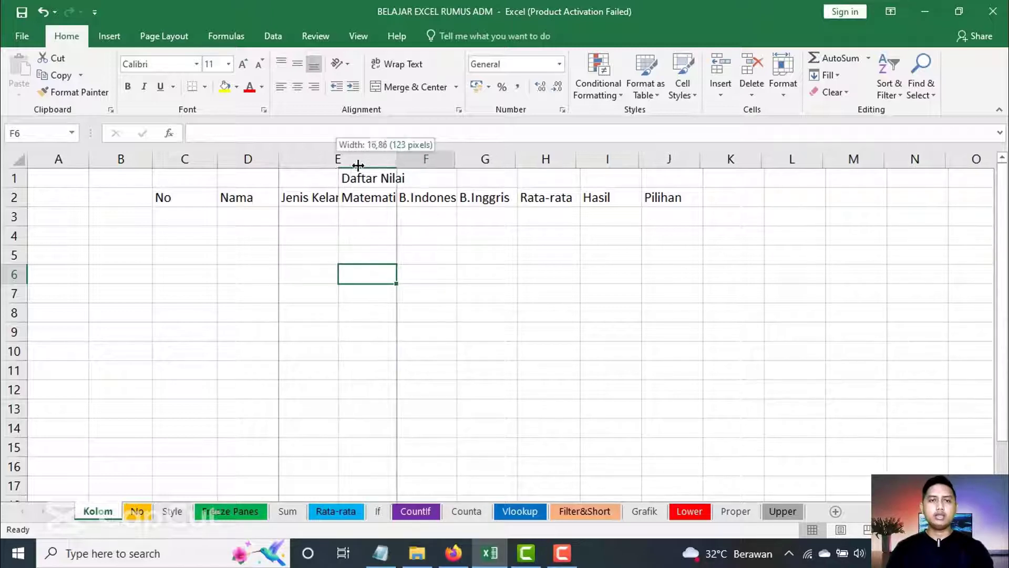
left_click(389, 214)
left_click(386, 196)
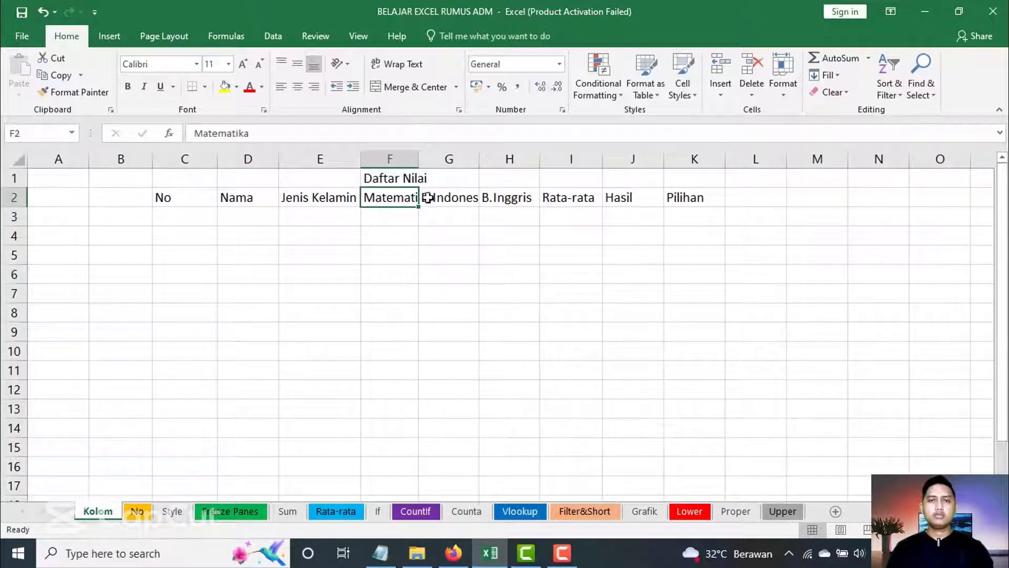
left_click(429, 198)
left_click(500, 197)
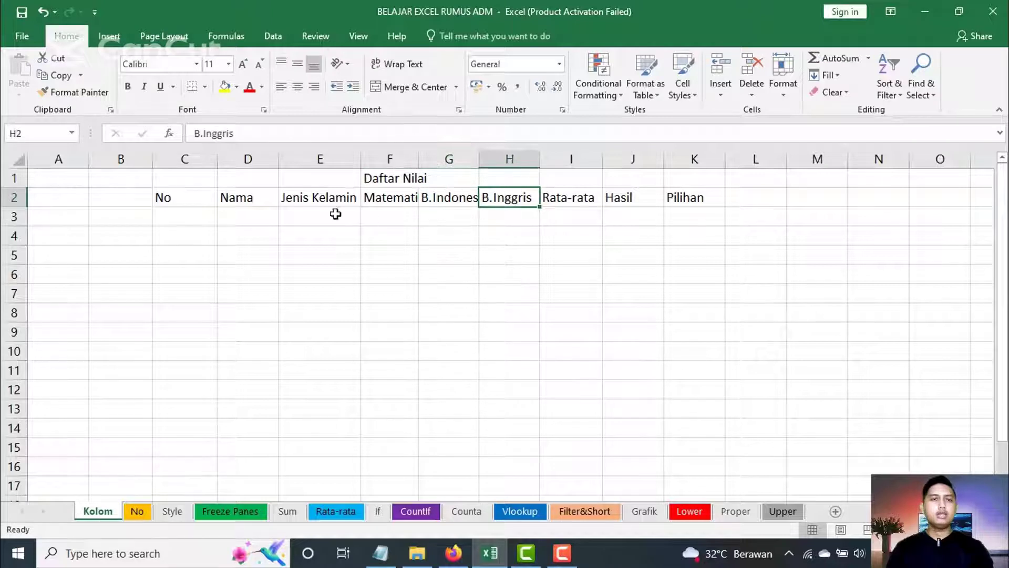
Step: AutoFit columns C through K to their header text
left_click(191, 160)
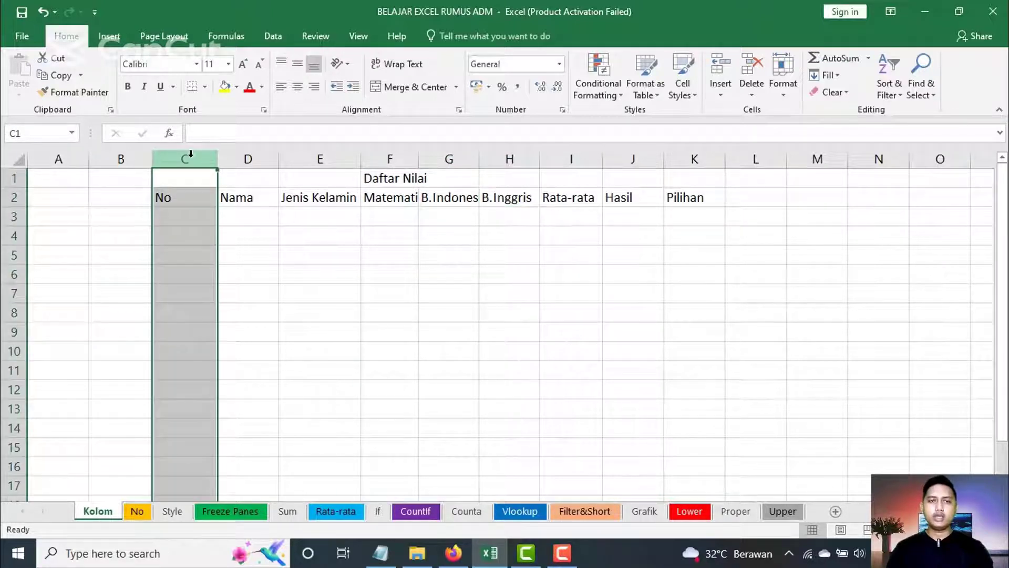
left_click_drag(190, 160, 693, 160)
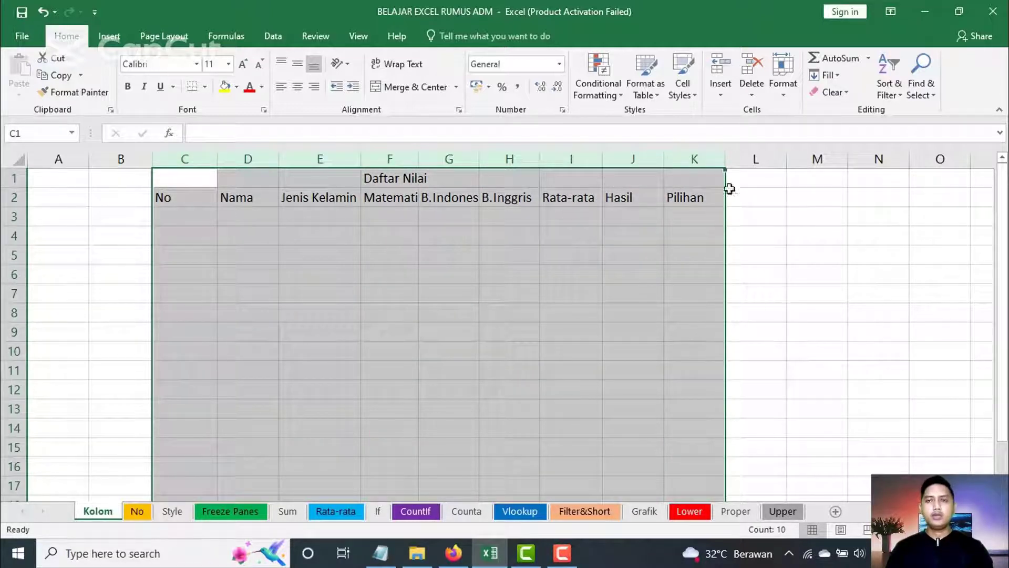
double_click(727, 159)
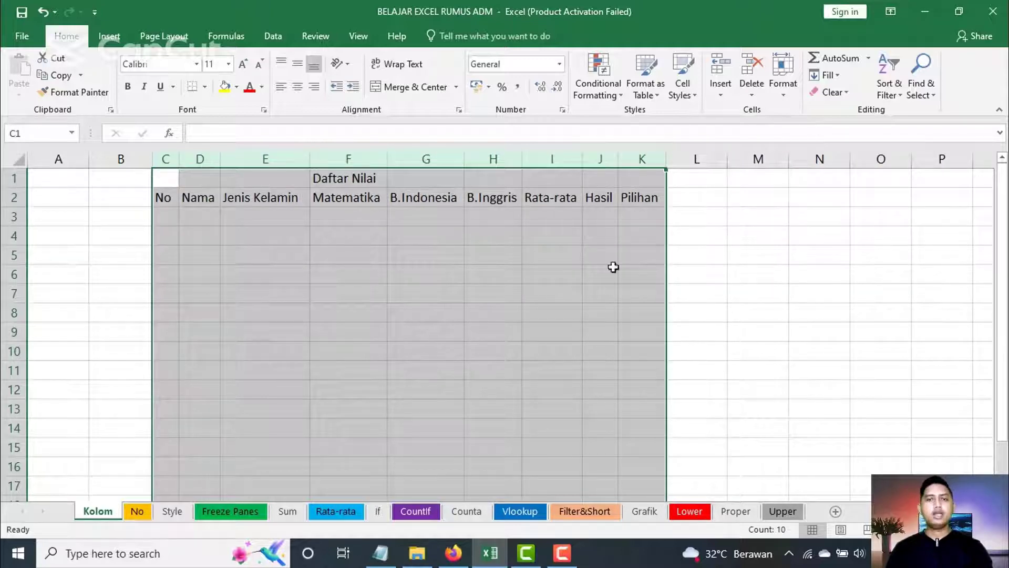
left_click(408, 255)
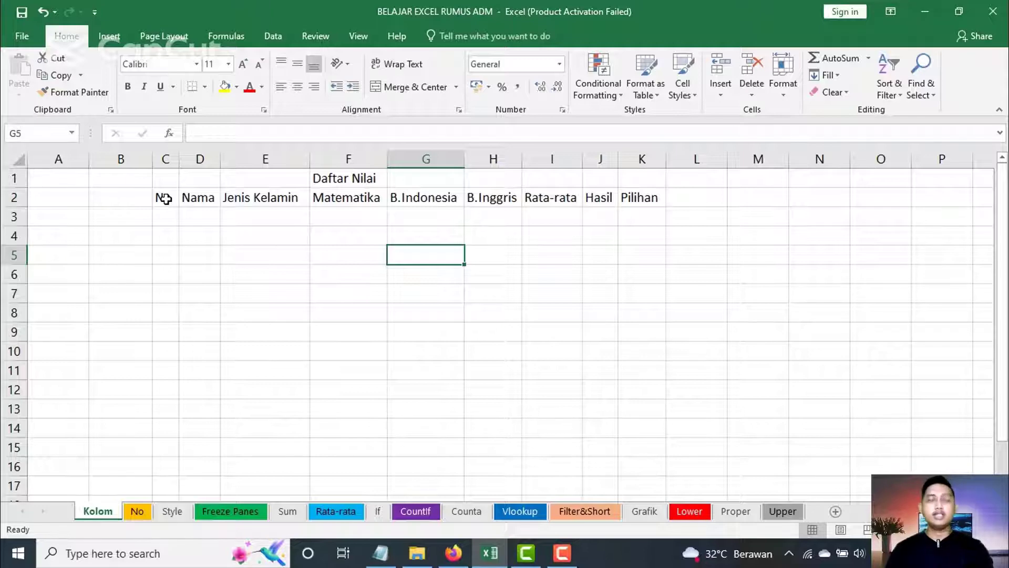
Step: Check each header from No to Pilihan now fits its column
left_click(165, 198)
left_click(194, 197)
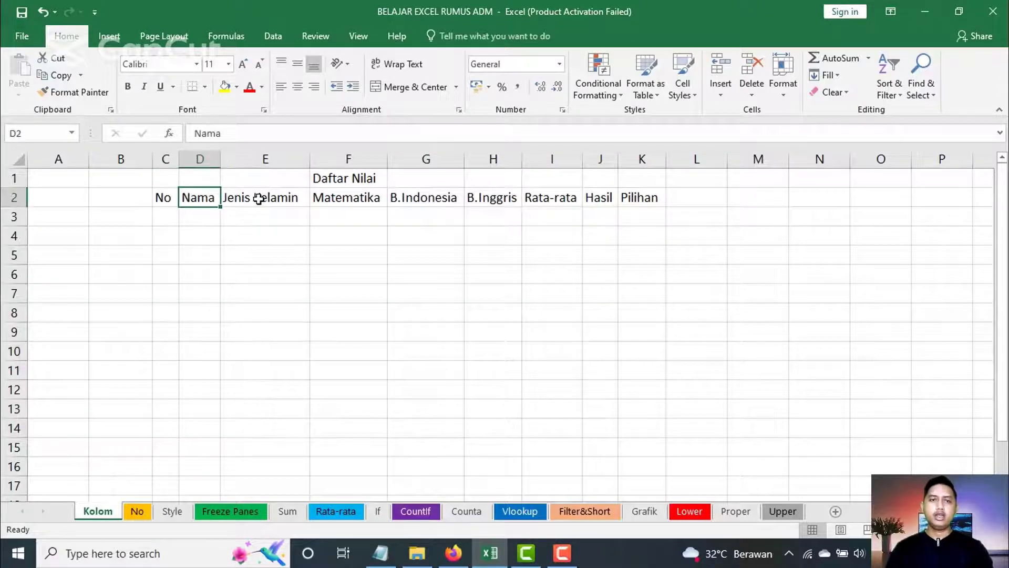
left_click(261, 198)
left_click(330, 198)
left_click(422, 199)
left_click(491, 199)
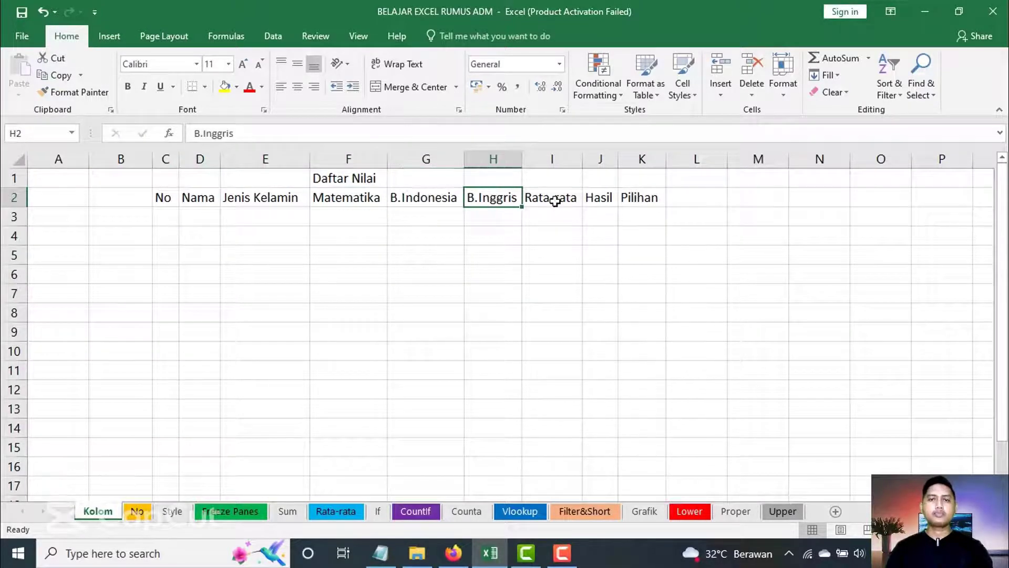
left_click(559, 198)
left_click(639, 197)
left_click(600, 198)
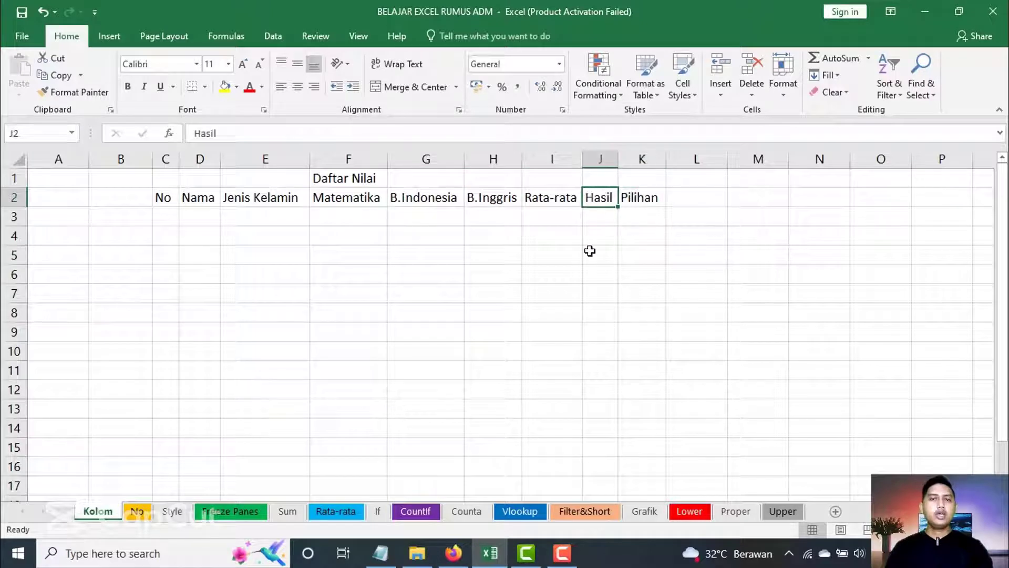
left_click(589, 250)
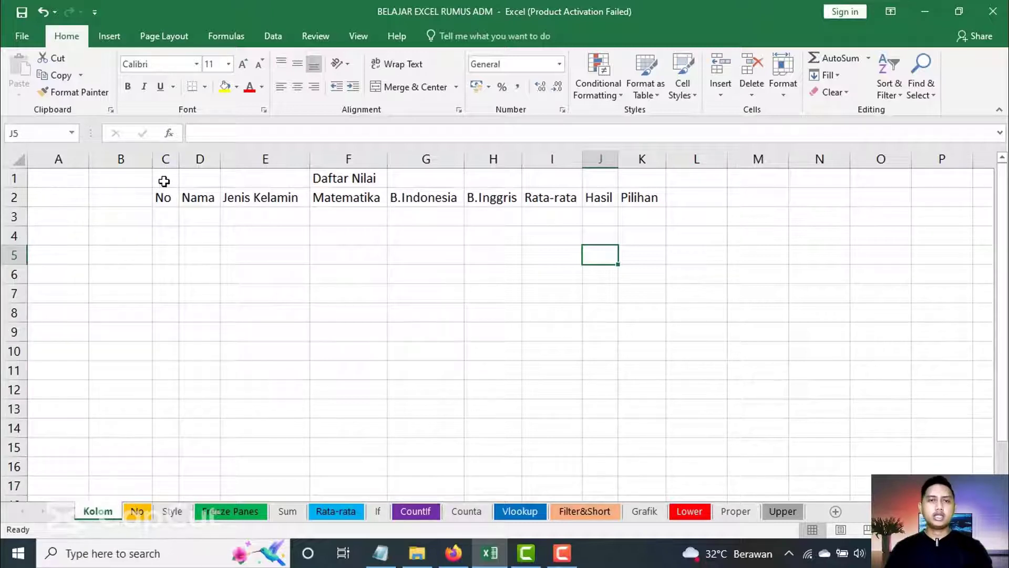
Step: Apply All Borders to the table range C1:K14
mouse_move(164, 181)
left_mouse_down()
mouse_move(643, 216)
mouse_move(627, 422)
left_mouse_up()
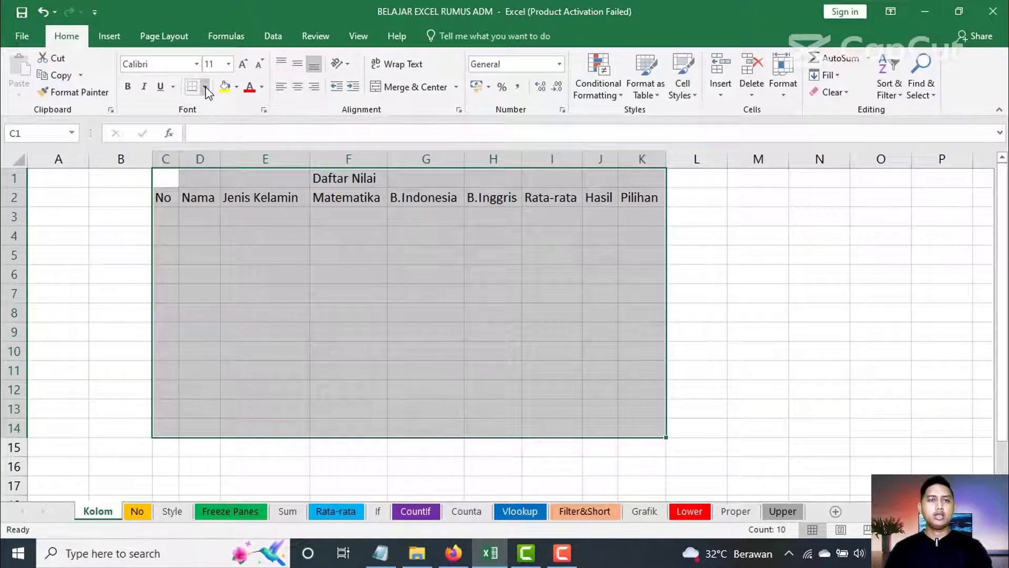
left_click(205, 87)
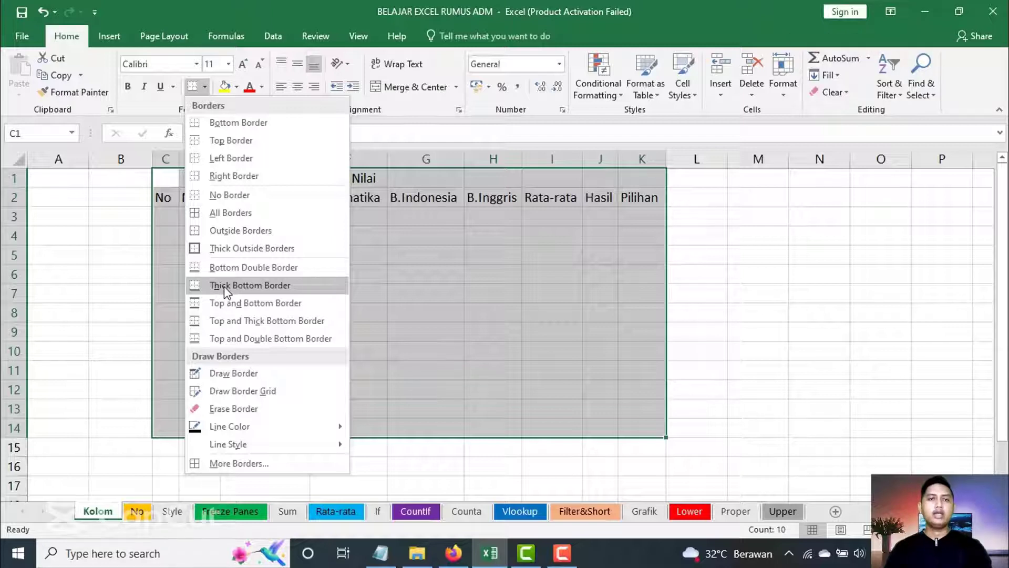
left_click(237, 213)
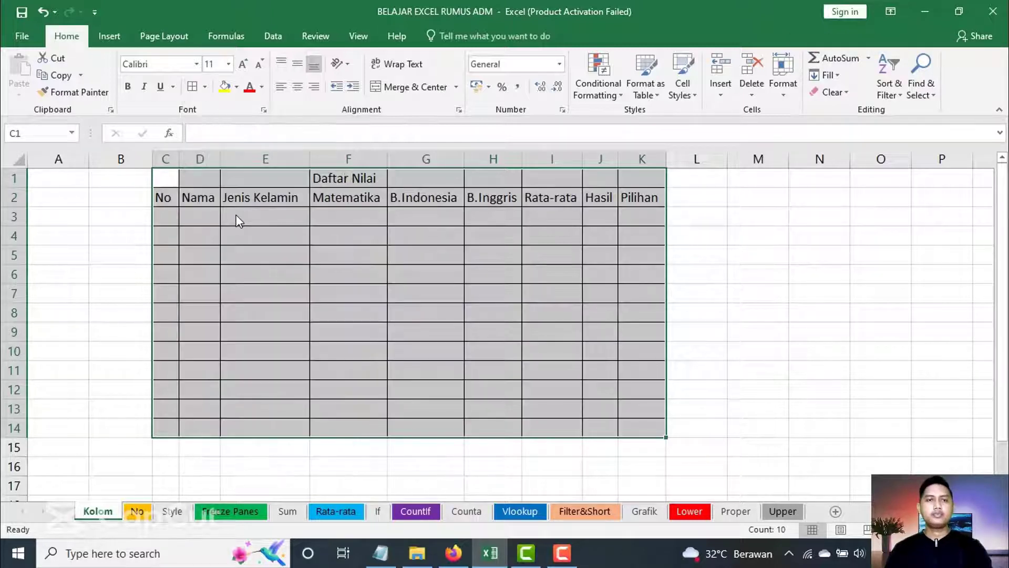
left_click(427, 249)
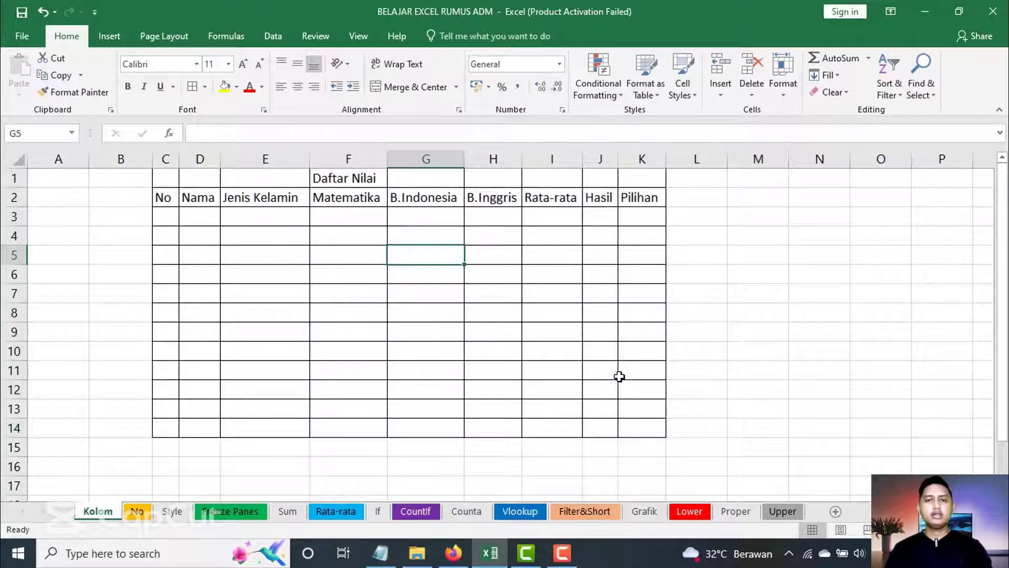
left_click(441, 343)
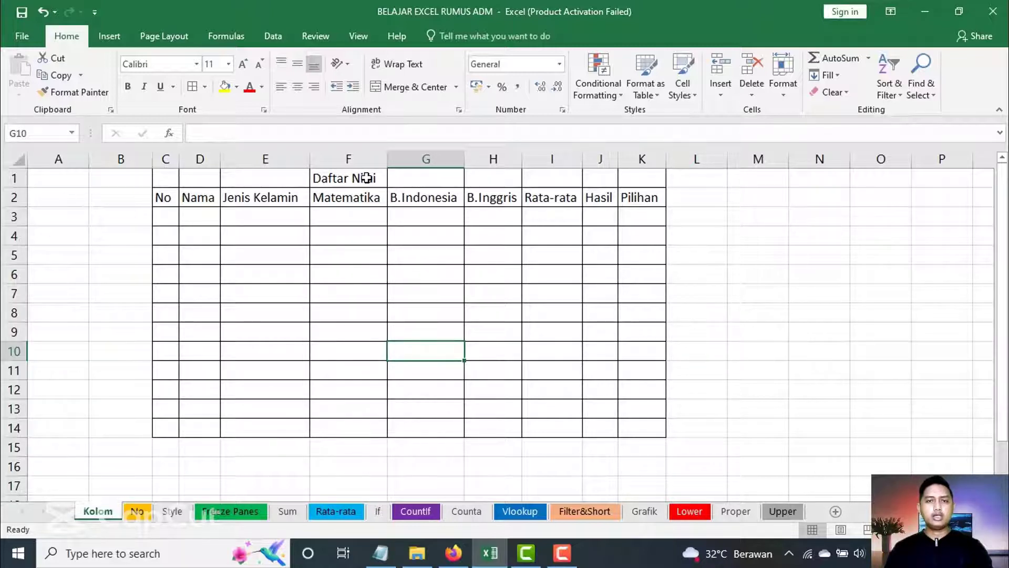
left_click_drag(368, 178, 402, 177)
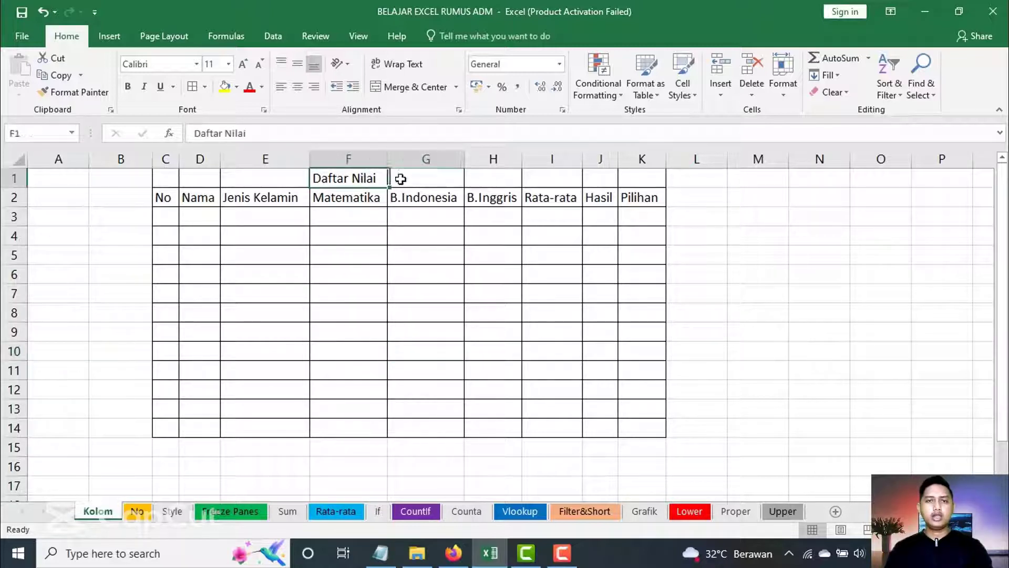
left_click(348, 512)
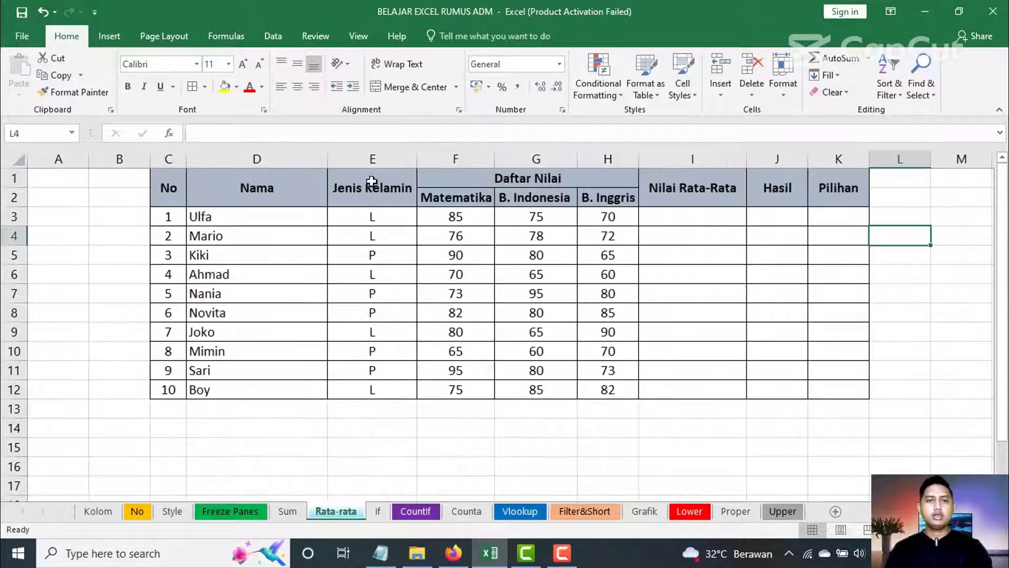
left_click(472, 174)
left_click(476, 197)
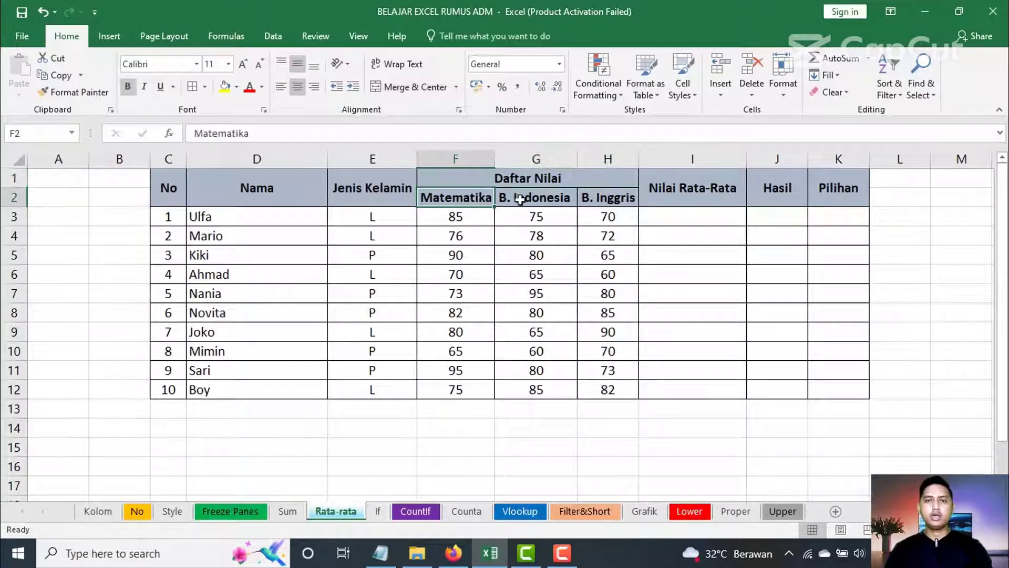
left_click(522, 197)
left_click(608, 198)
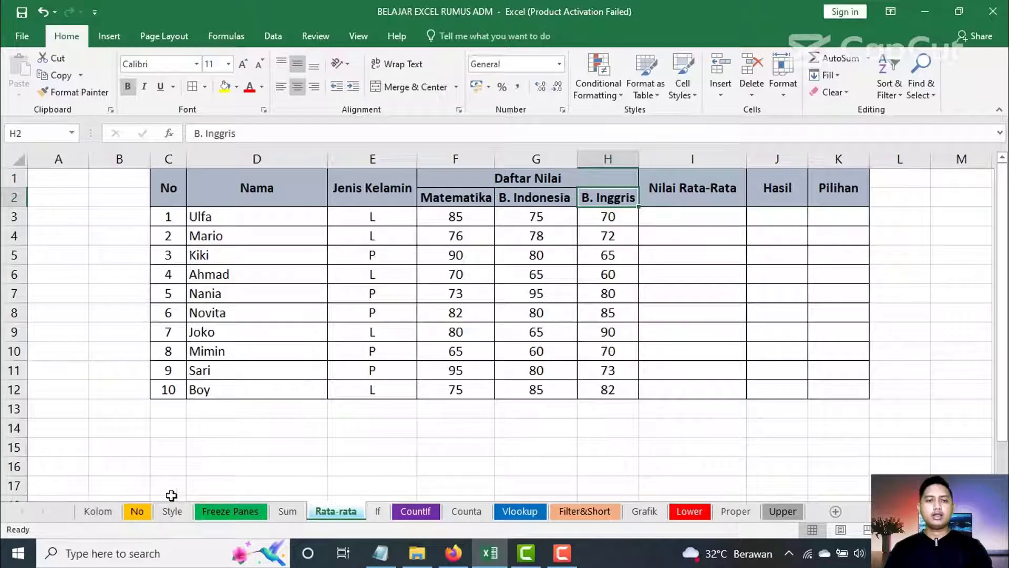
left_click(89, 512)
left_click(325, 349)
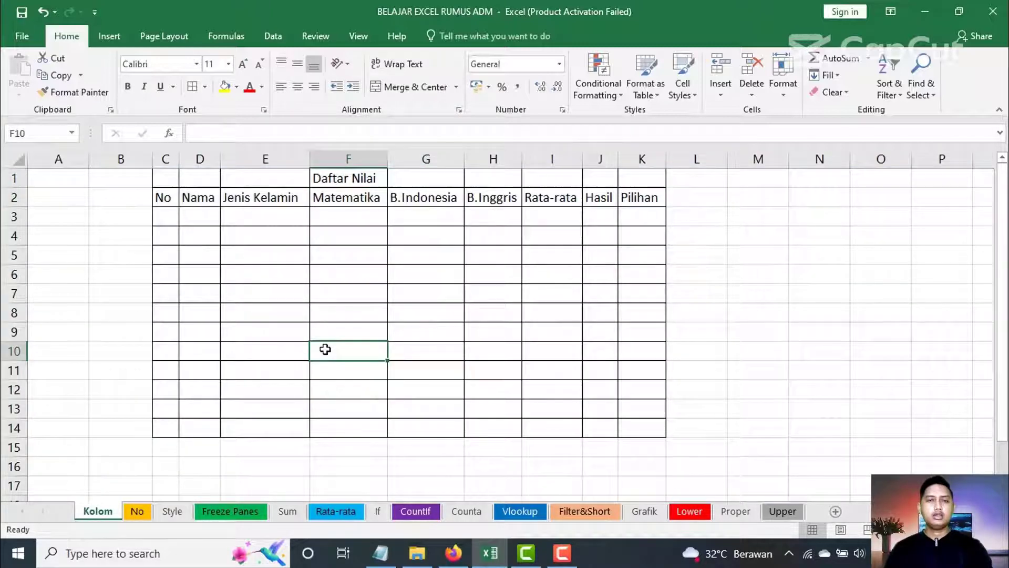
Step: Merge and center the Daftar Nilai title across F1:H1
left_click(368, 179)
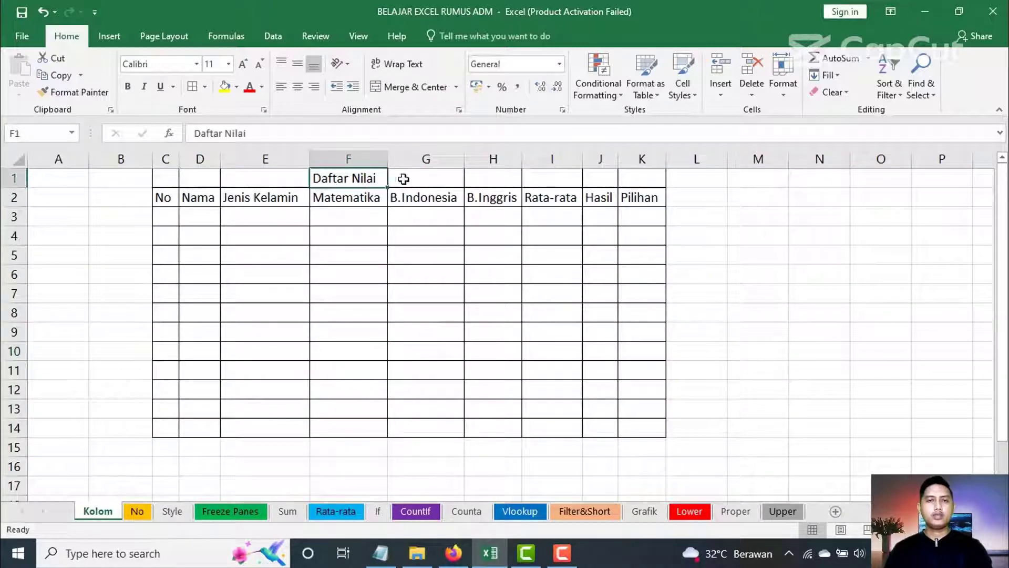
left_click_drag(344, 181, 490, 179)
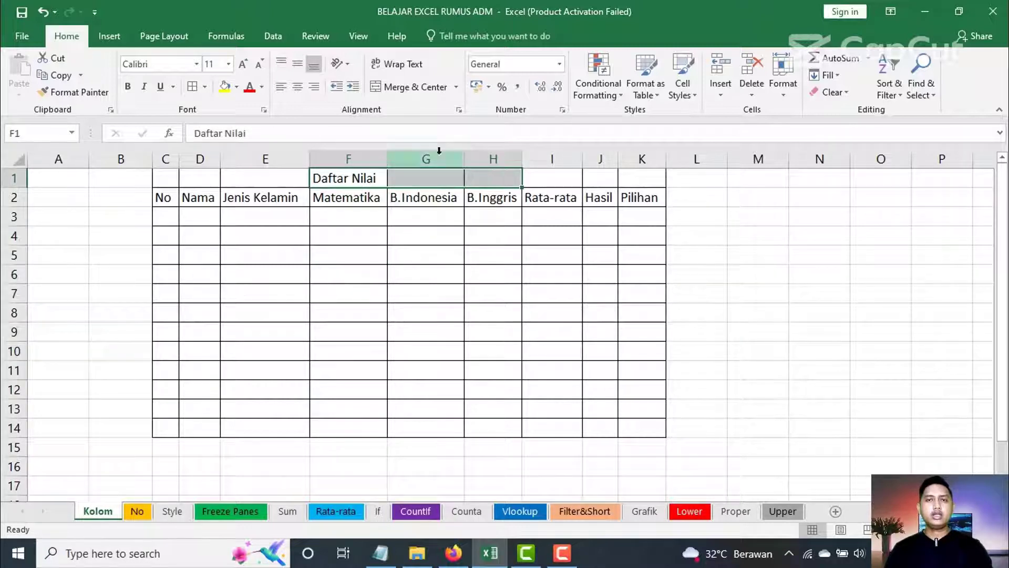
left_click(415, 88)
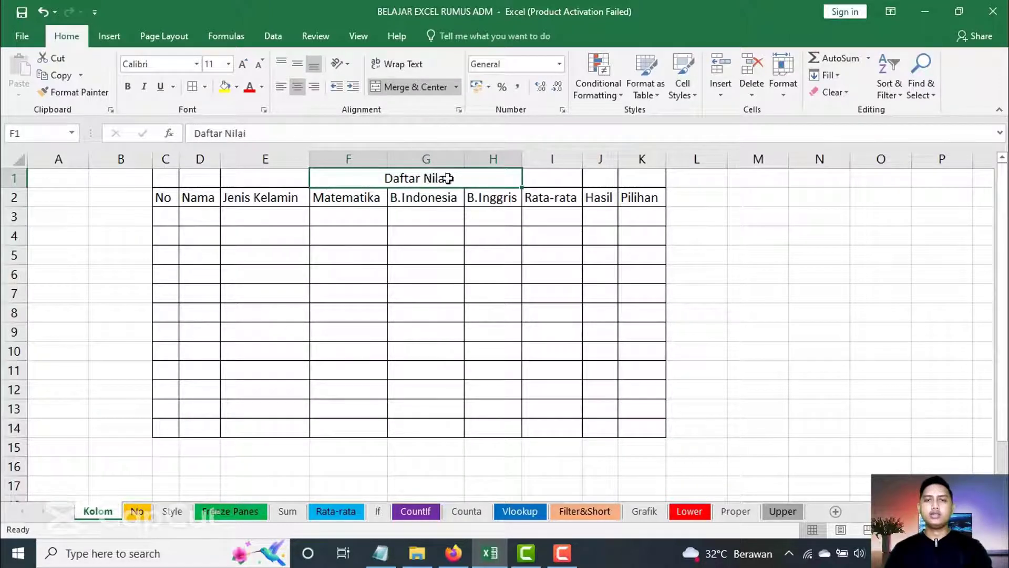
left_click(391, 220)
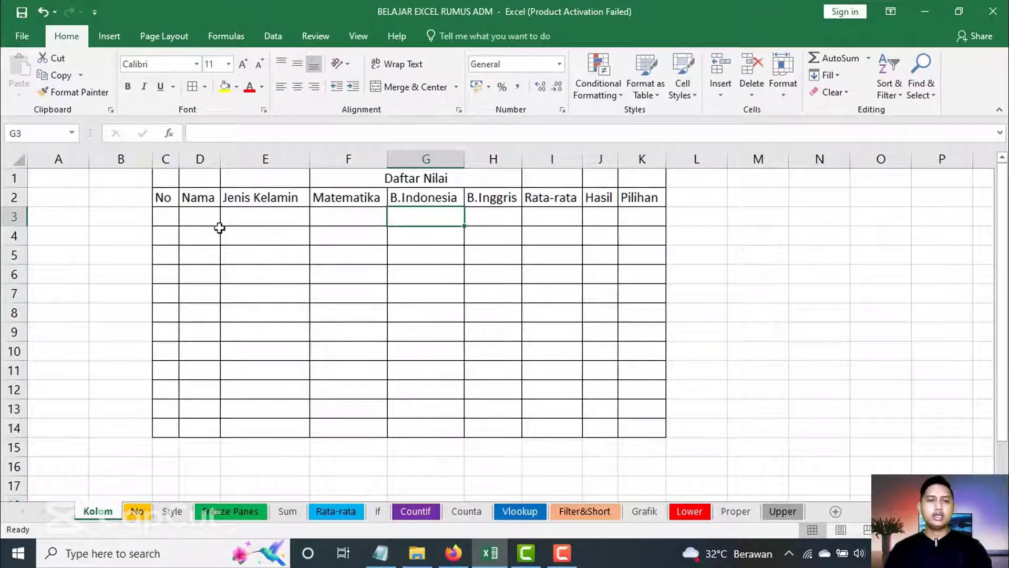
Step: After glancing at the Sum sheet, fill header rows C1:K2 on Kolom blue-grey
left_click(295, 513)
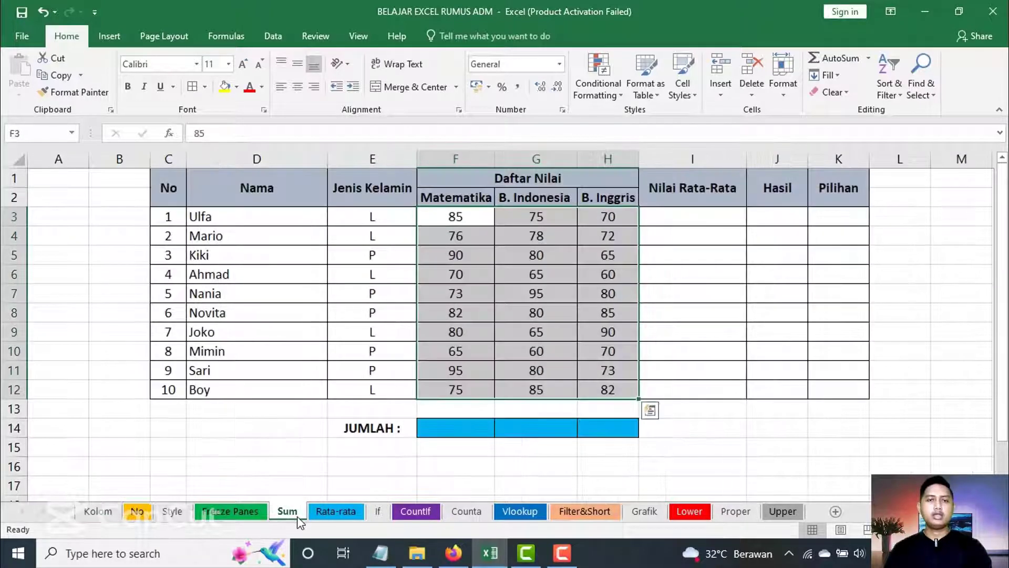
left_click(462, 315)
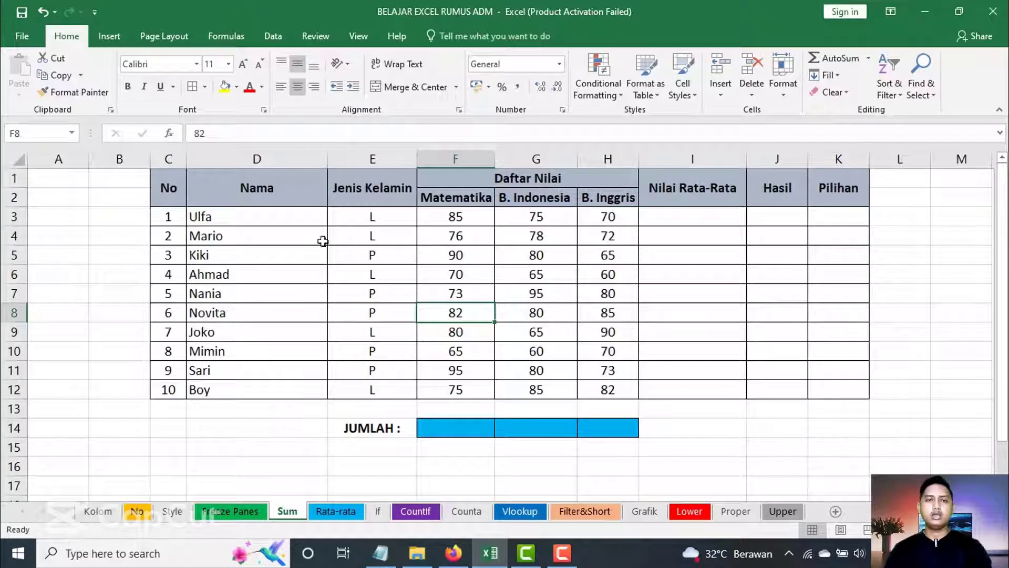
left_click(97, 511)
left_click(290, 286)
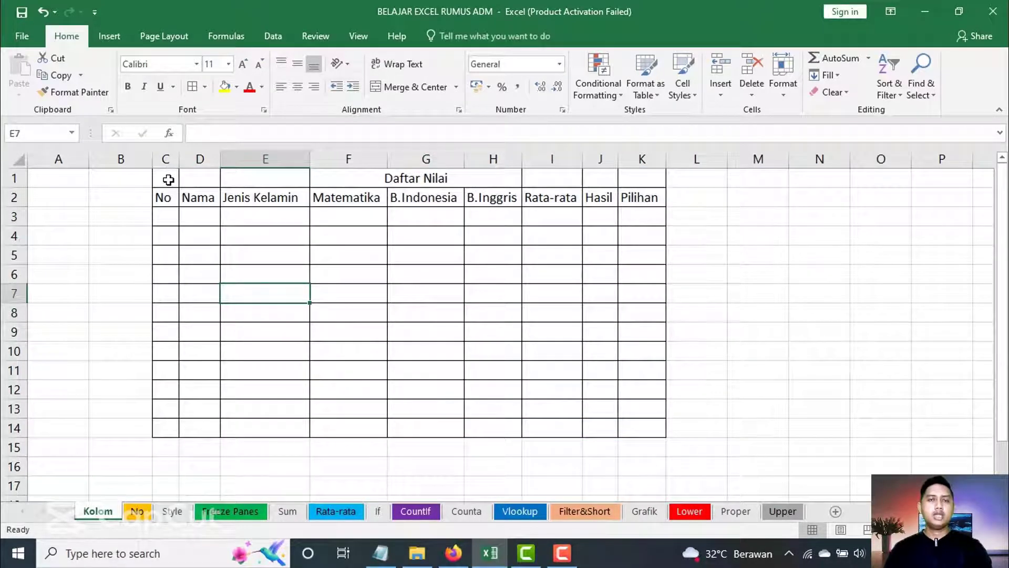
left_click_drag(168, 180, 621, 193)
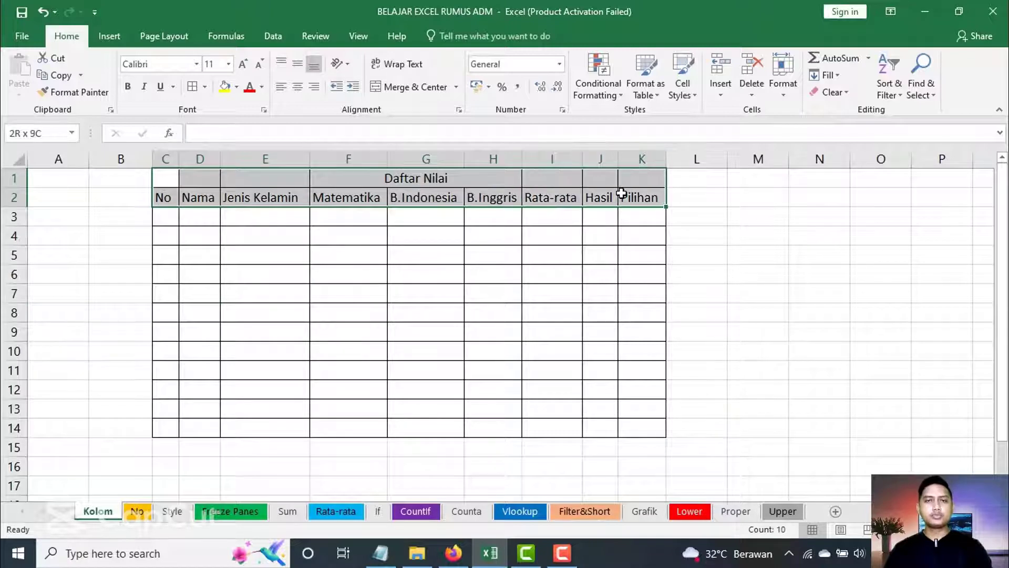
left_click(237, 87)
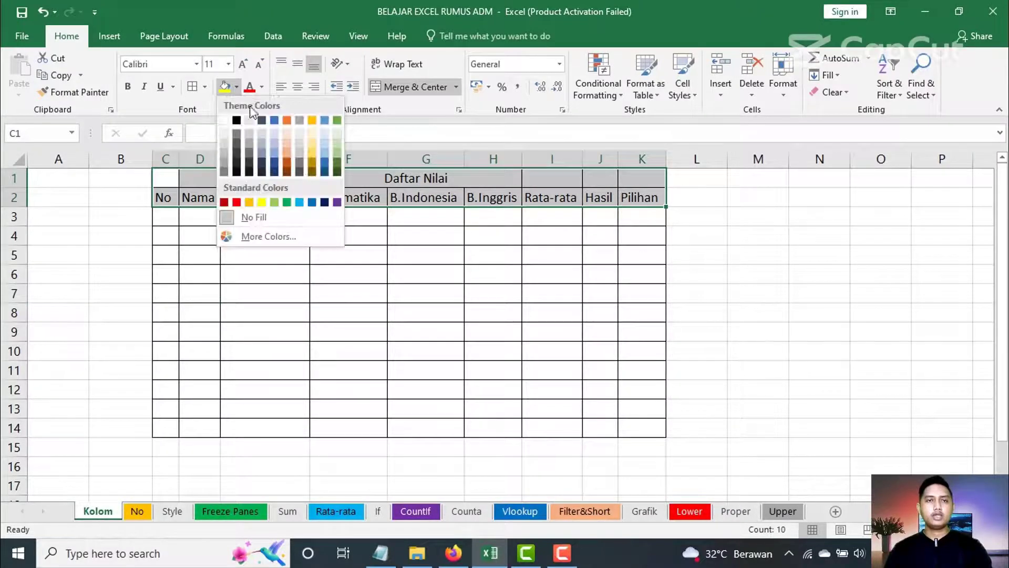
left_click(263, 152)
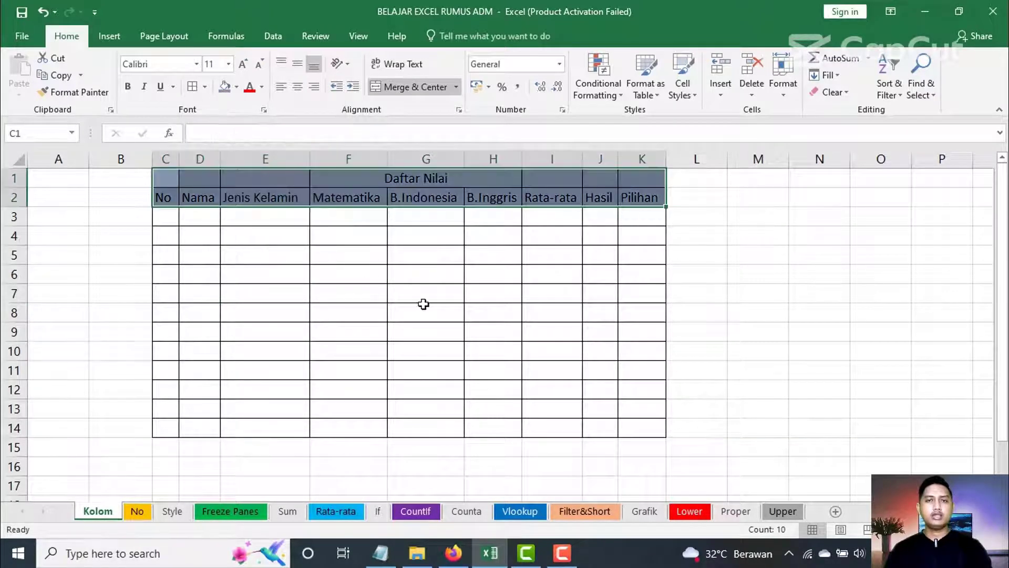
left_click(424, 304)
Step: Make the header rows C1:K2 bold
left_click(169, 179)
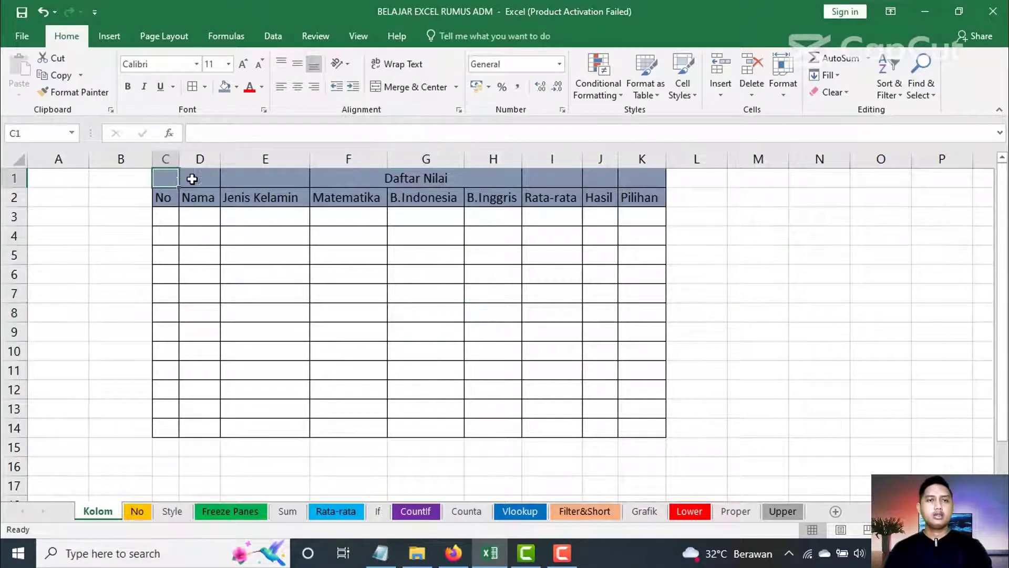
left_click_drag(193, 180, 637, 197)
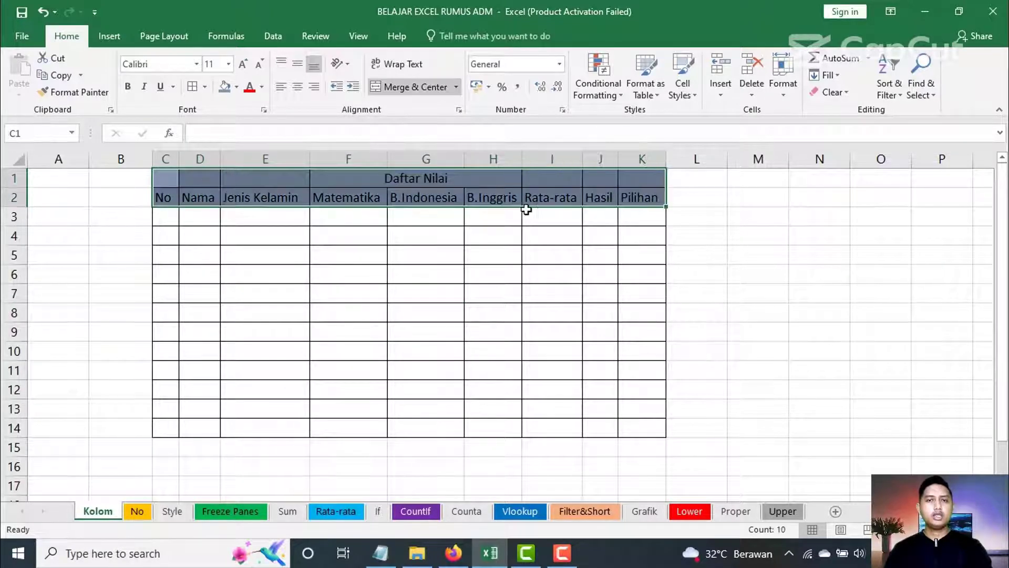
left_click(128, 88)
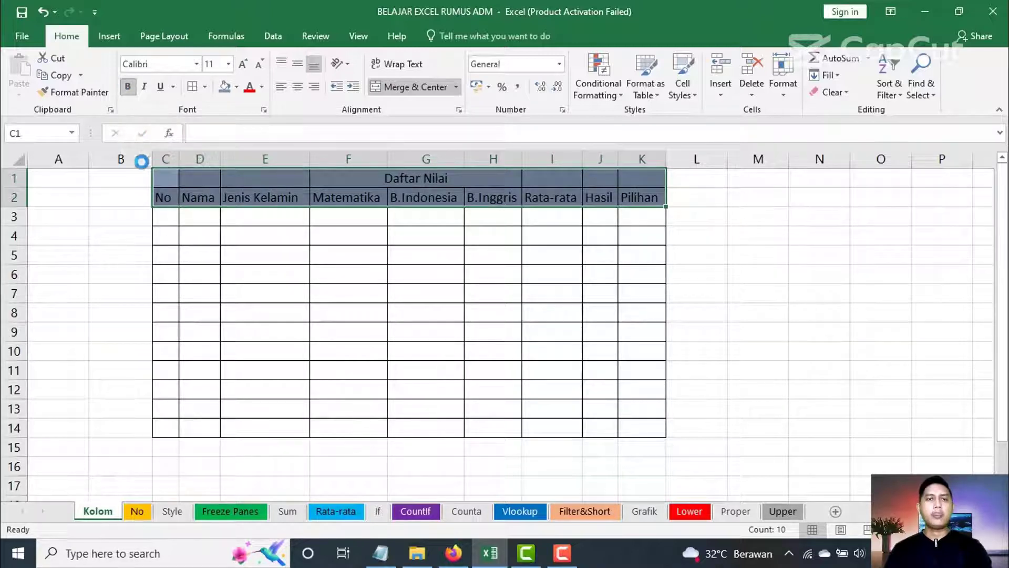
left_click(270, 283)
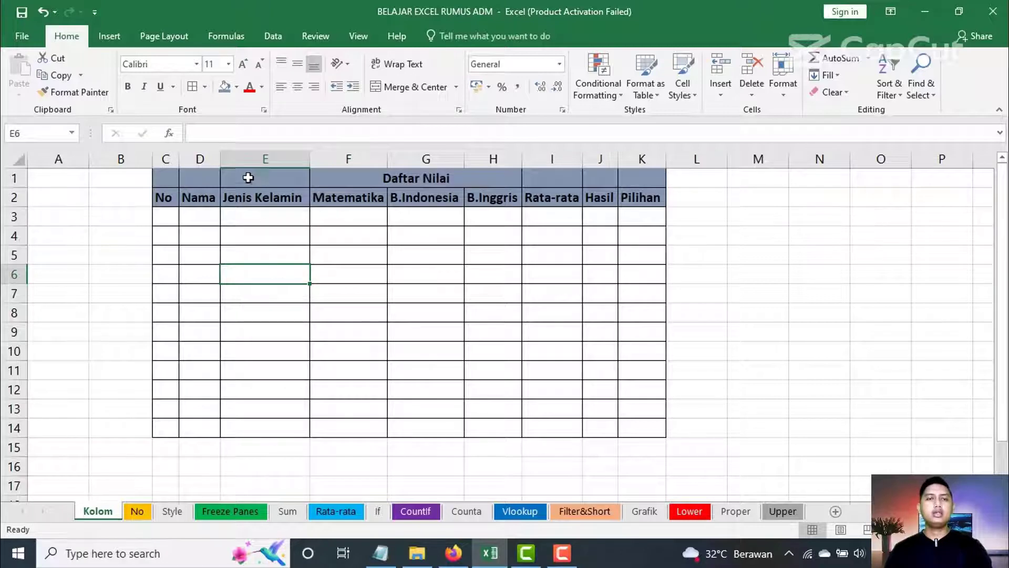
Step: Inspect the merged No, Nama and Jenis Kelamin headings on the Sum sheet example
left_click(289, 510)
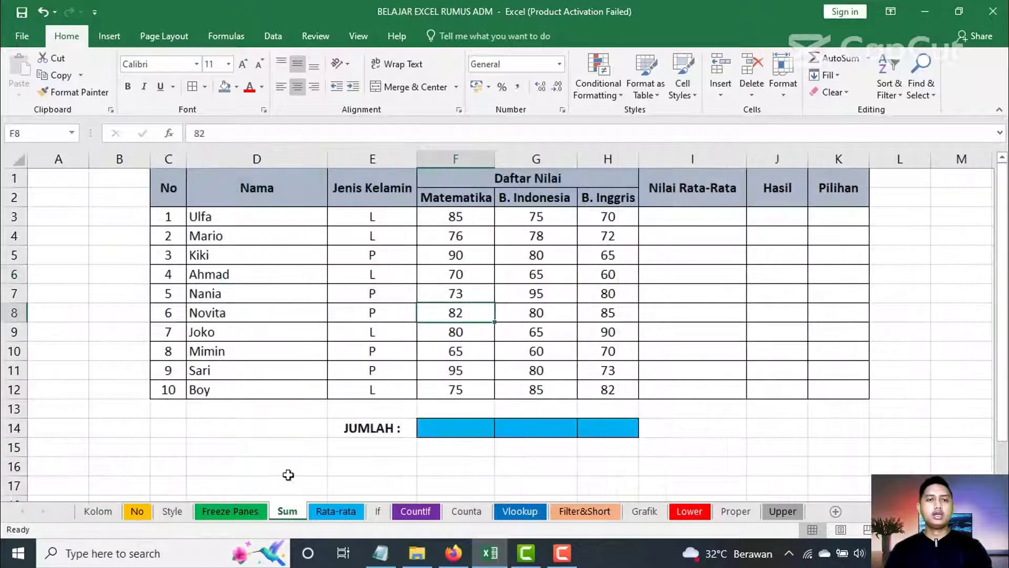
left_click(245, 195)
left_click(176, 195)
left_click(245, 194)
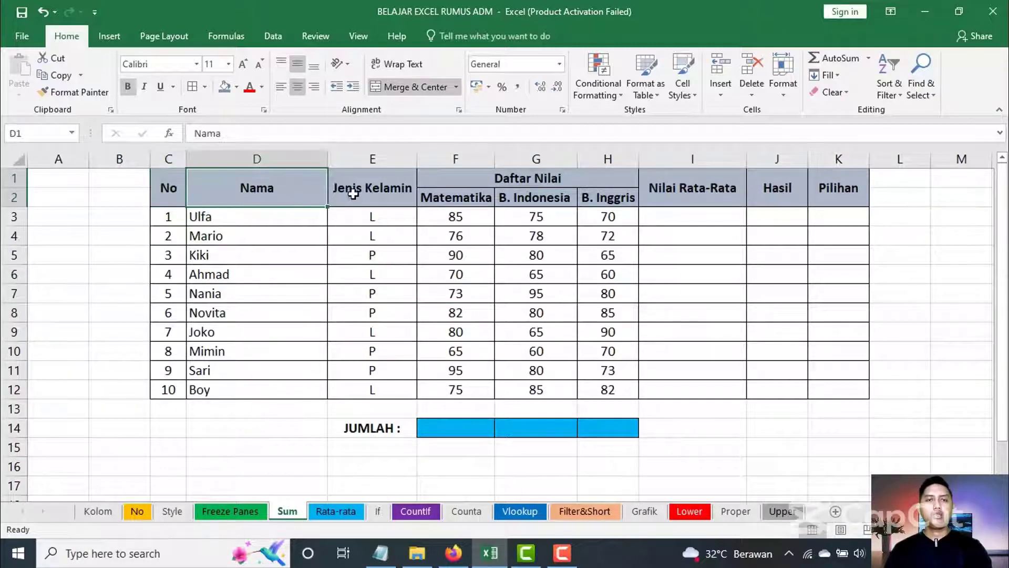
left_click(350, 194)
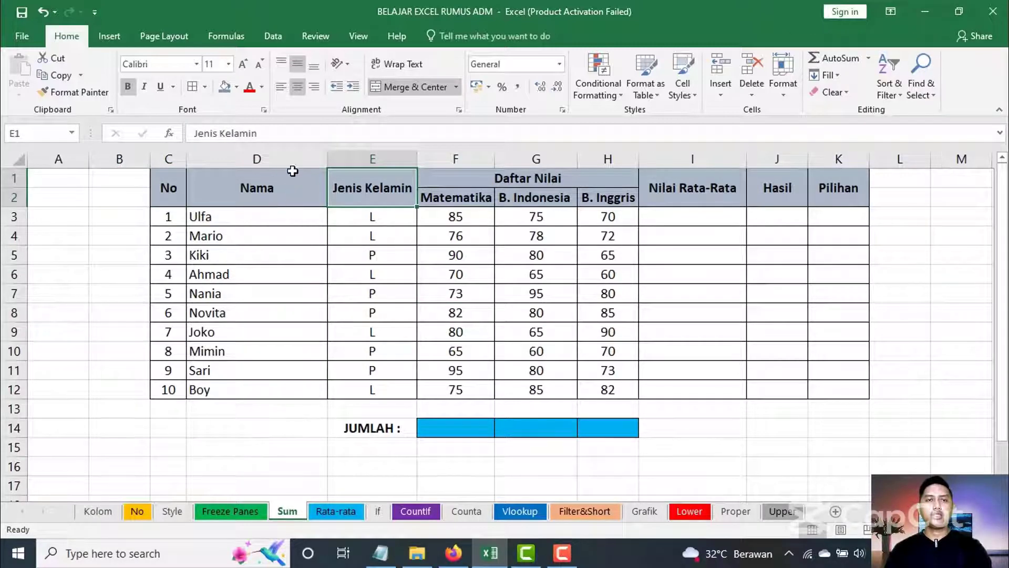
left_click(105, 510)
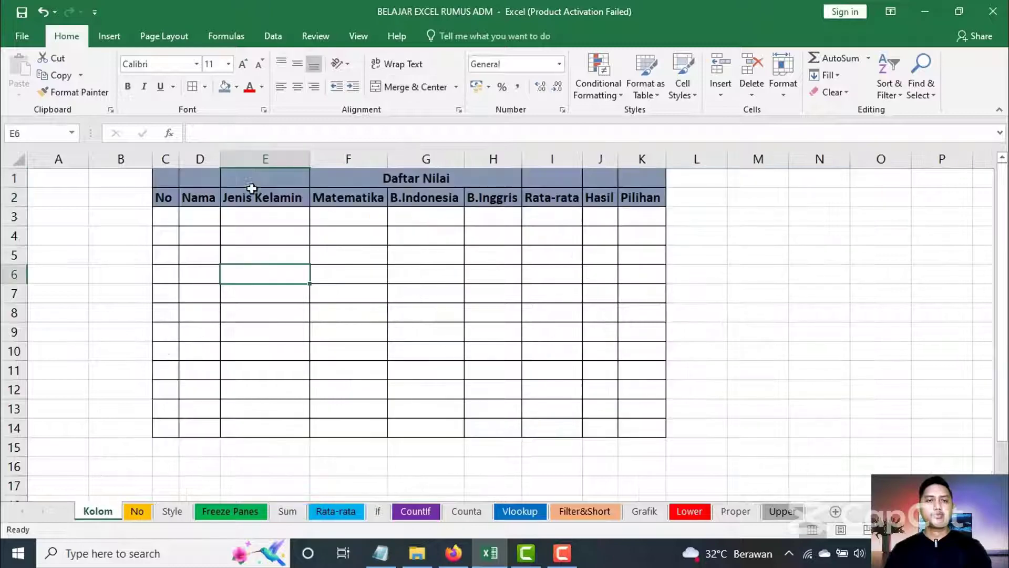
Step: Merge the No, Nama, Jenis Kelamin, Rata-rata, Hasil and Pilihan headings across rows 1–2
mouse_move(199, 174)
left_mouse_down()
mouse_move(201, 193)
mouse_move(162, 196)
mouse_move(211, 194)
left_mouse_up()
left_click(407, 90)
left_click(392, 94)
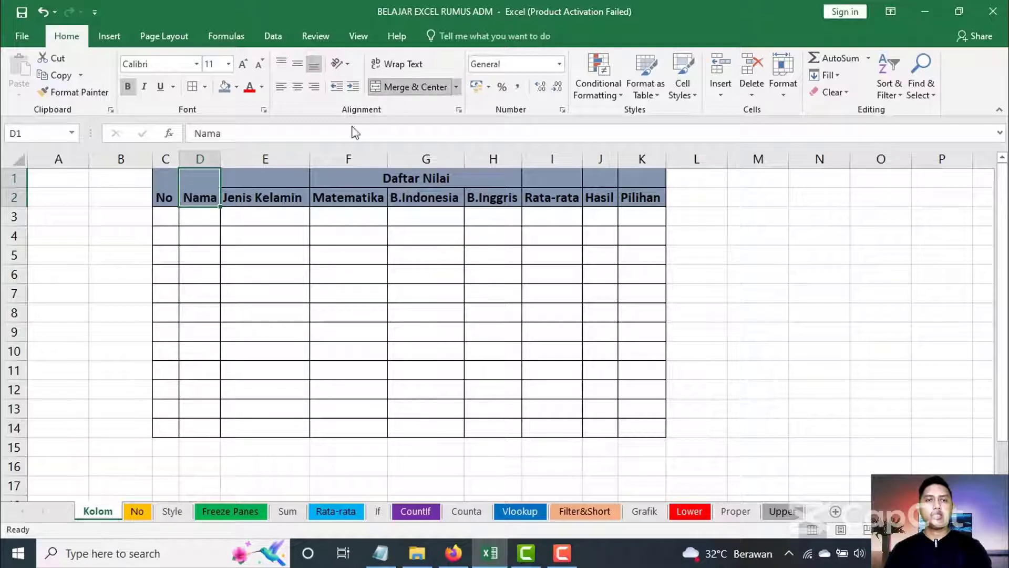
left_click_drag(293, 174, 297, 195)
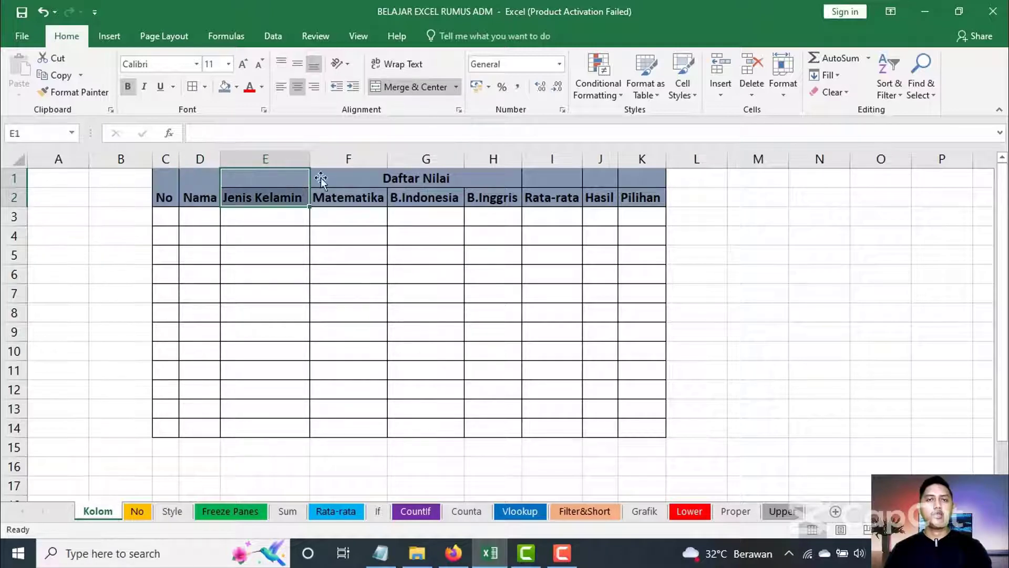
left_click(437, 94)
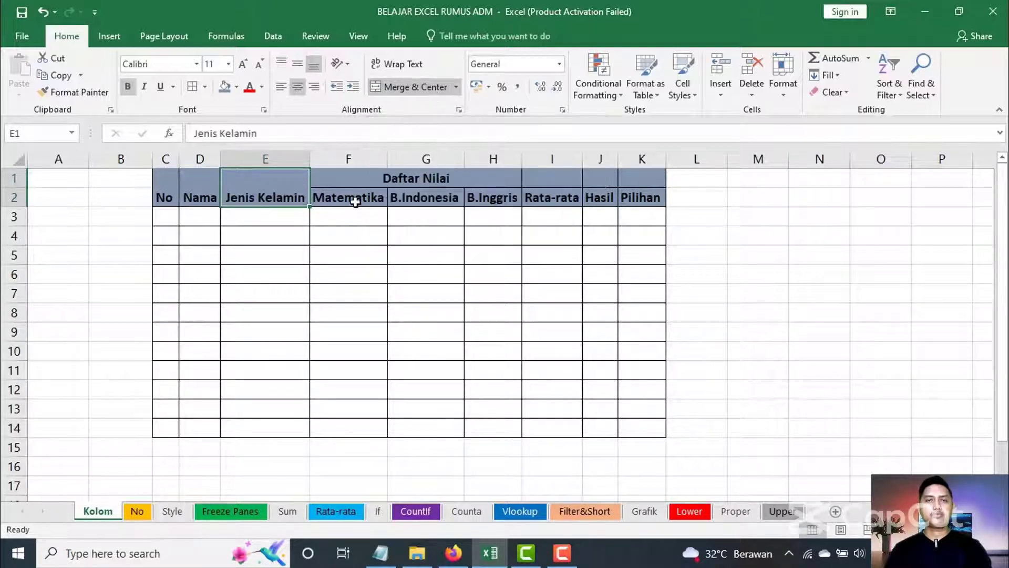
left_click(558, 182)
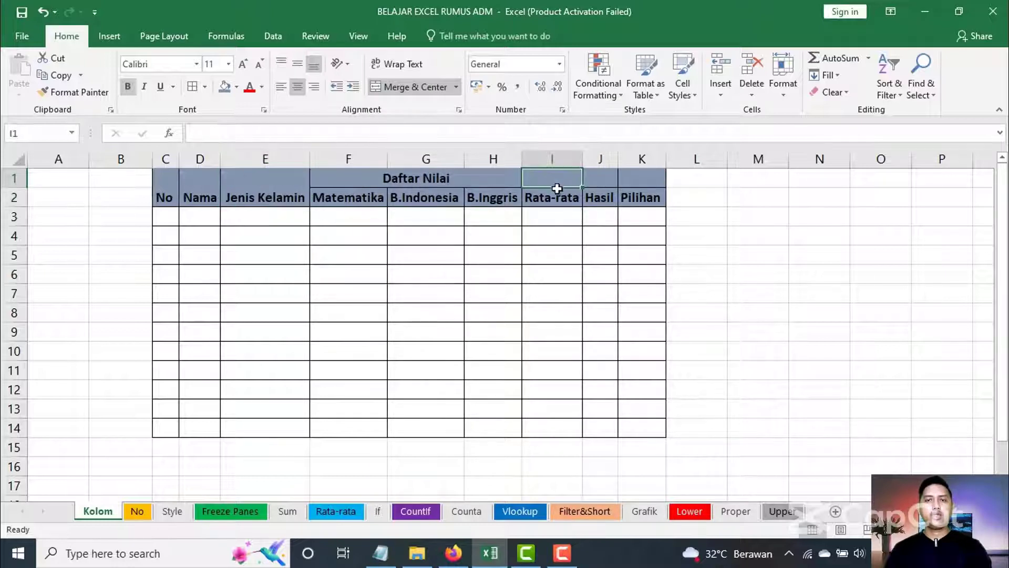
mouse_move(557, 184)
left_mouse_down()
mouse_move(557, 200)
mouse_move(642, 198)
left_mouse_up()
left_click(409, 89)
left_click(413, 88)
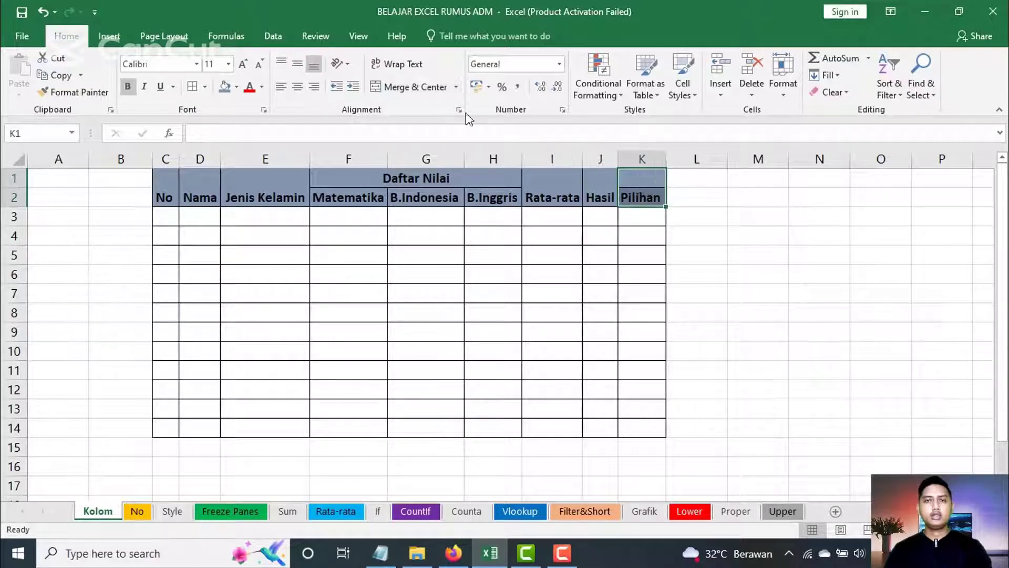
left_click(410, 87)
left_click(643, 291)
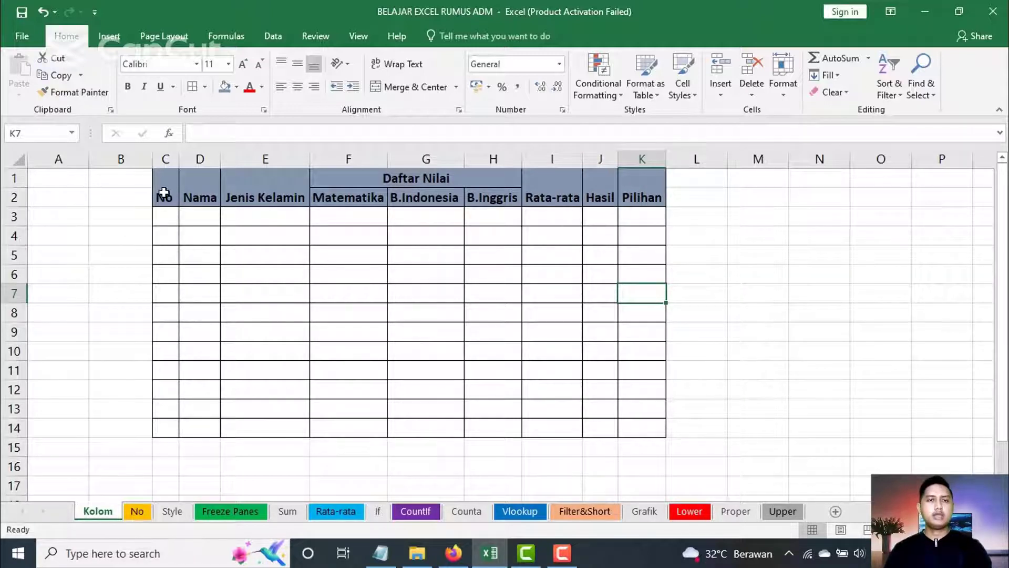
Step: Middle-align the whole two-row header C1:K2
left_click(162, 191)
left_click(260, 180)
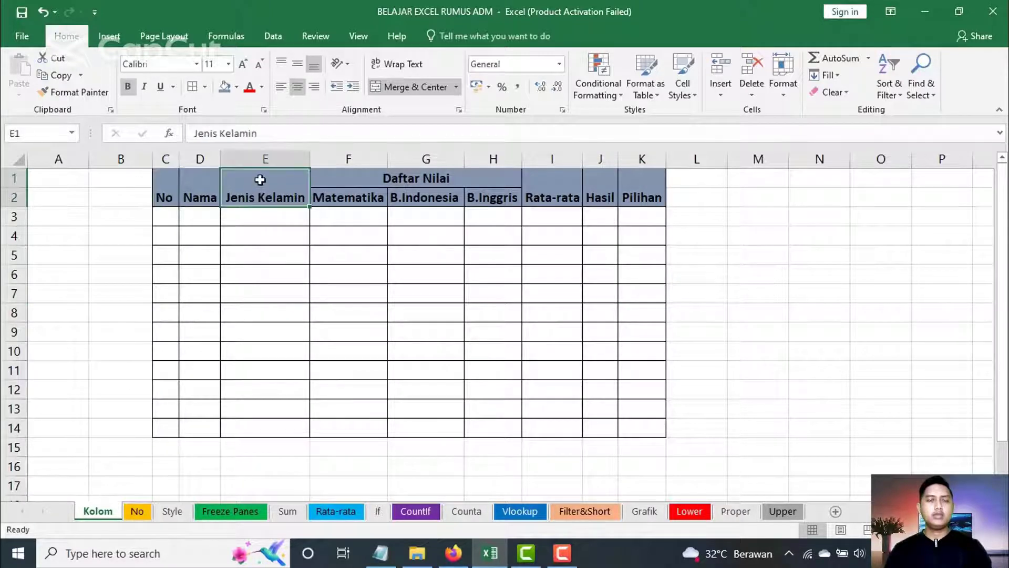
left_click_drag(260, 181, 256, 186)
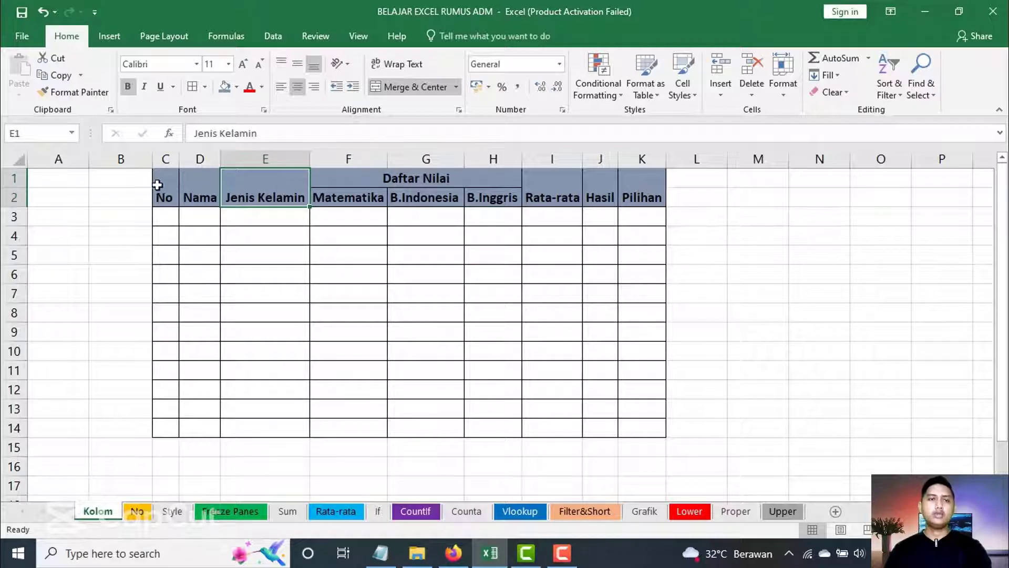
left_click_drag(157, 184, 615, 196)
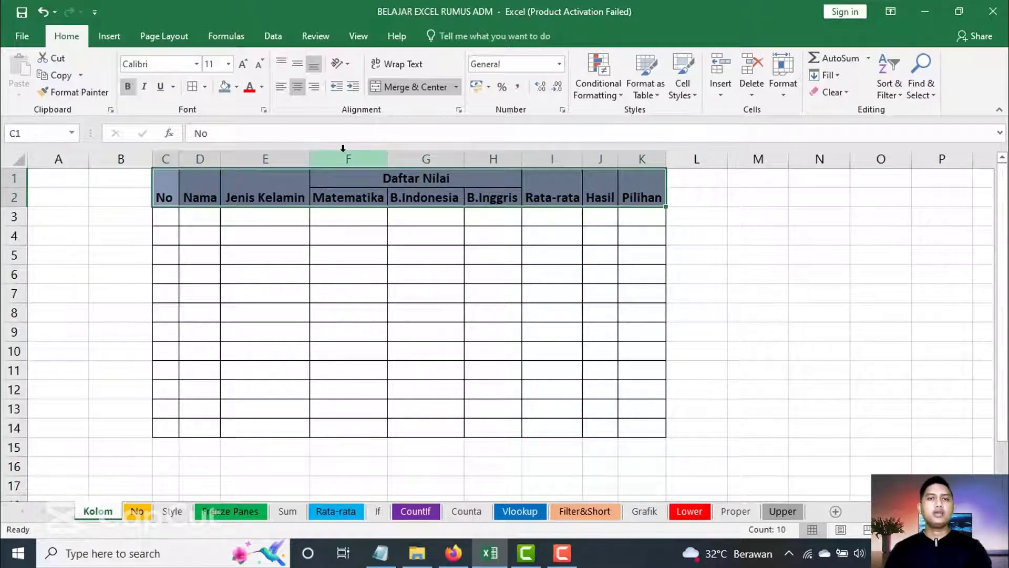
left_click(298, 65)
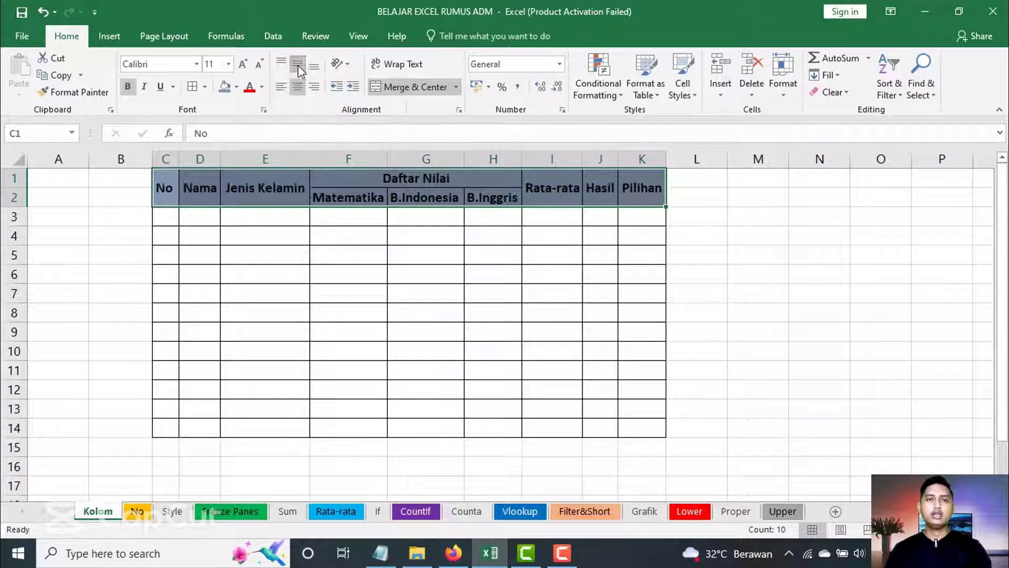
left_click(368, 299)
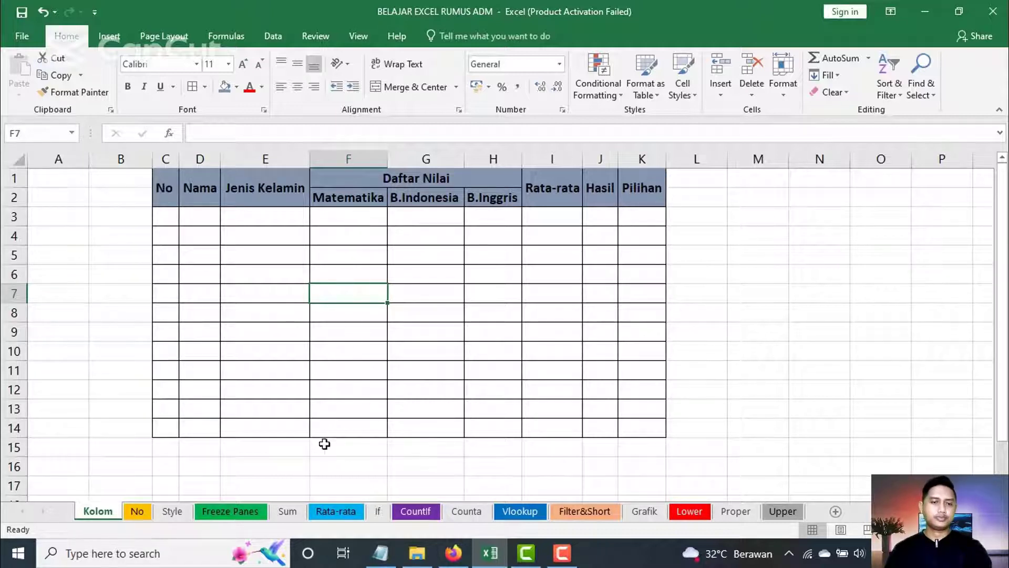
Step: Copy the names, genders and scores D3:H12 from Freeze Panes into the Kolom table at D3
left_click(289, 511)
left_click_drag(253, 219, 247, 389)
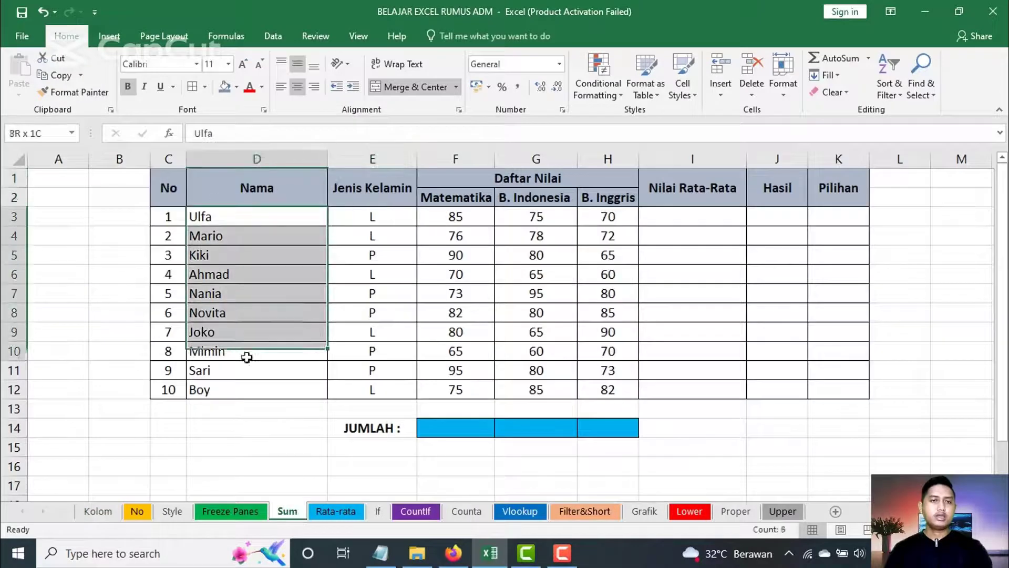
key("ctrl+Page_Up")
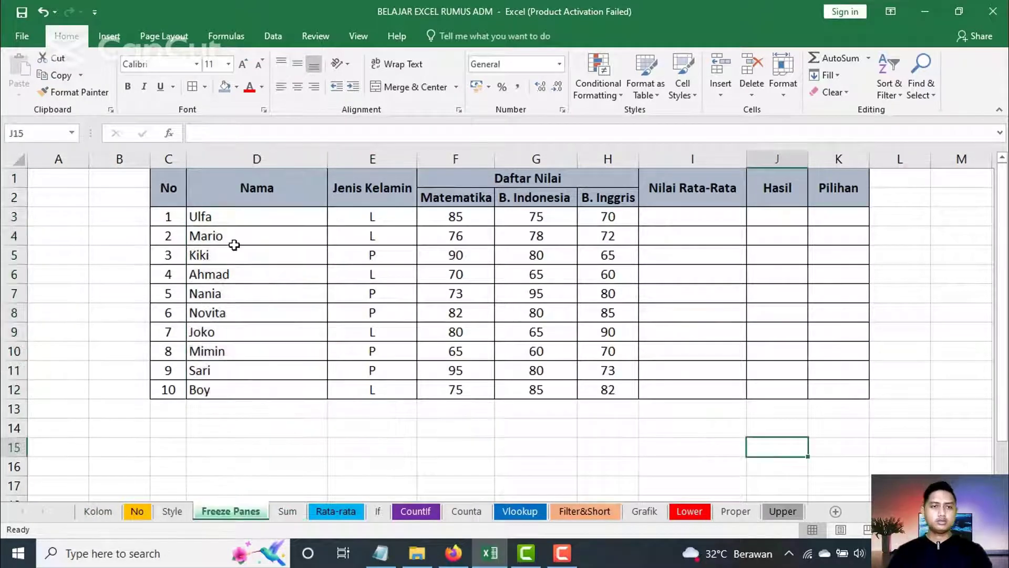
left_click_drag(247, 217, 594, 390)
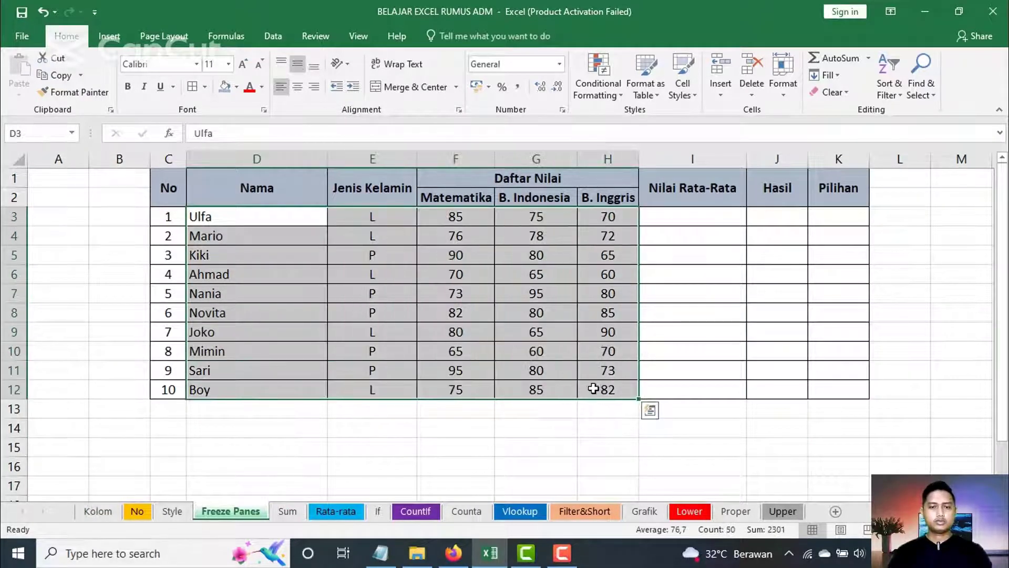
key("ctrl+c")
left_click(98, 511)
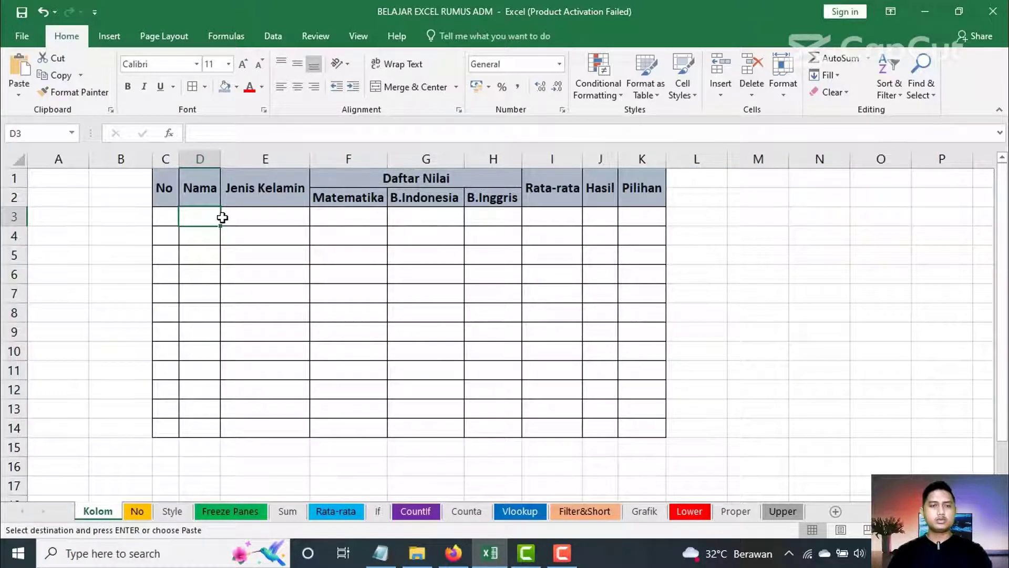
key("ctrl+v")
left_click(583, 346)
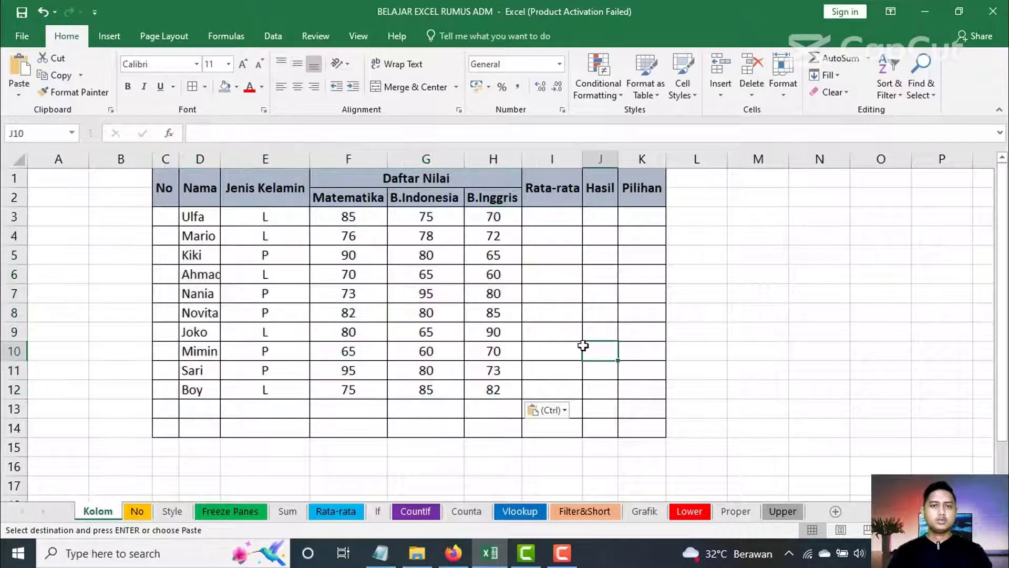
Step: Delete the surplus empty rows 13–15
left_click_drag(14, 408, 14, 448)
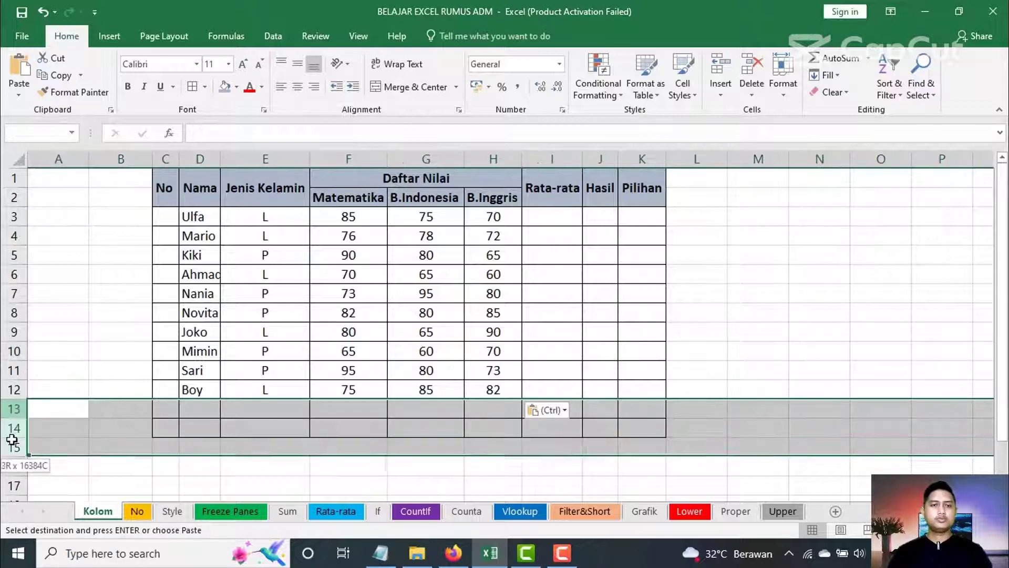
left_click(752, 66)
left_click(780, 314)
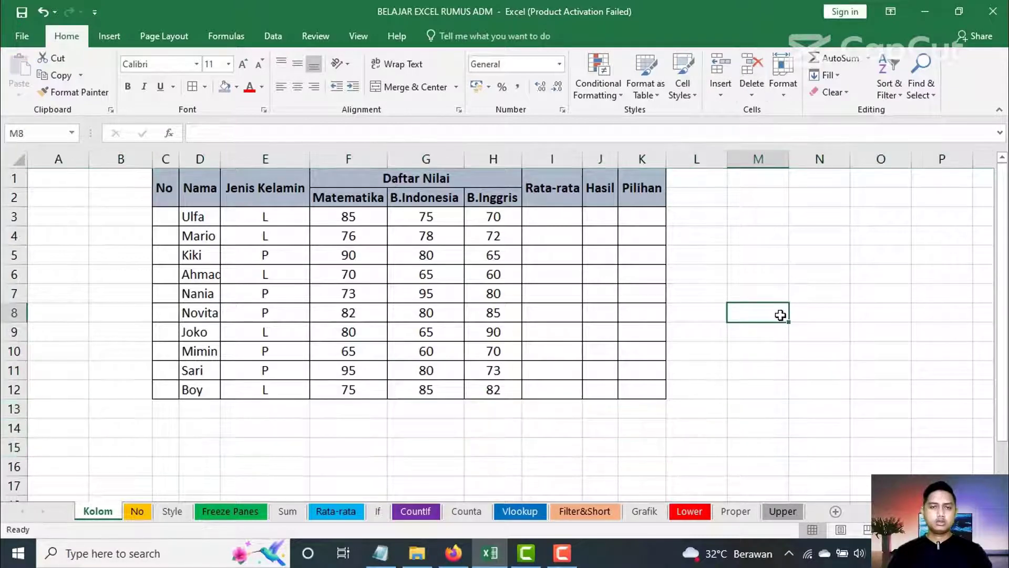
Step: On the No sheet, widen column D for names and broaden columns J (Hasil) and K (Pilihan)
key("ctrl+Page_Down")
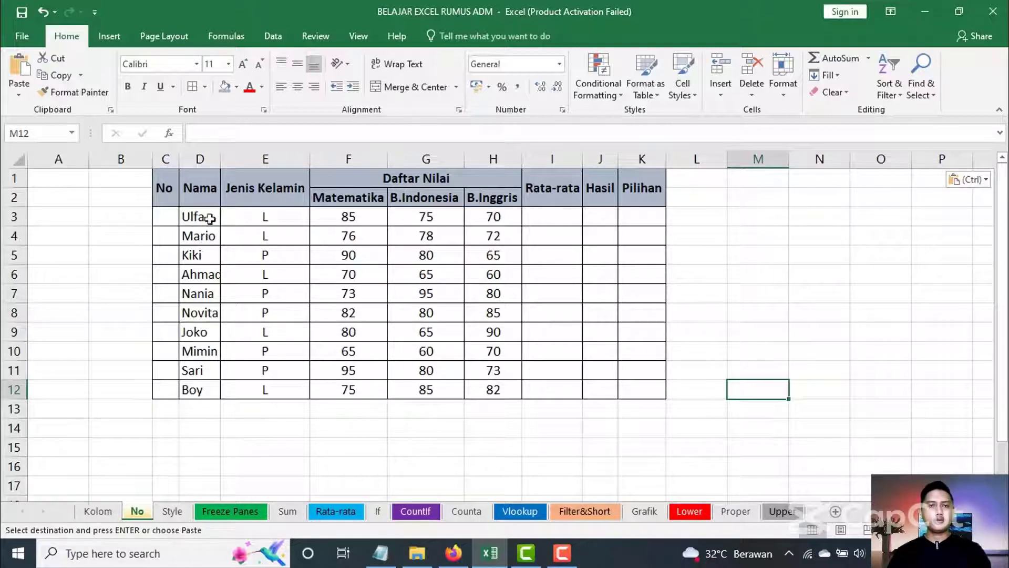
double_click(220, 158)
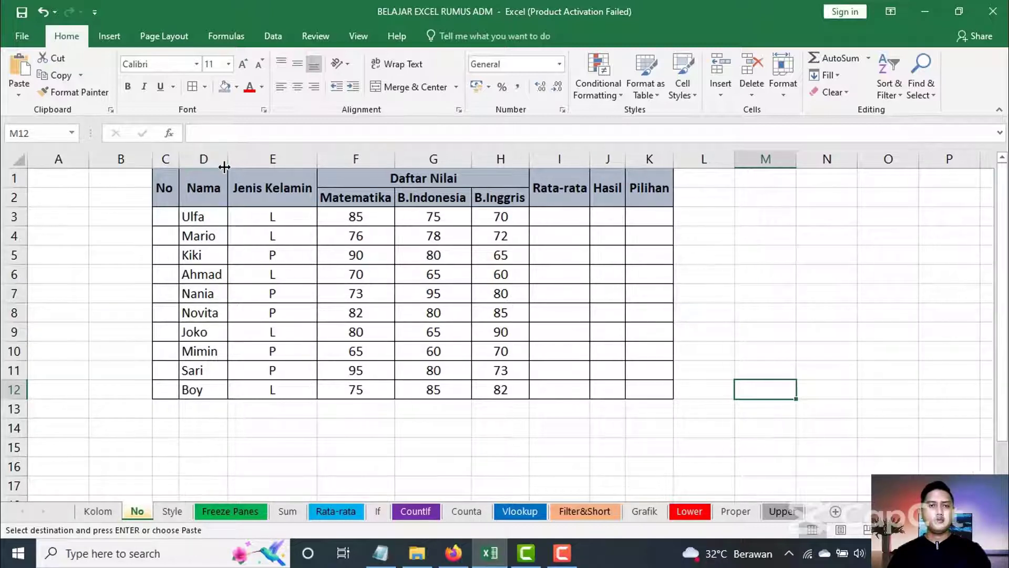
left_click_drag(225, 167, 294, 168)
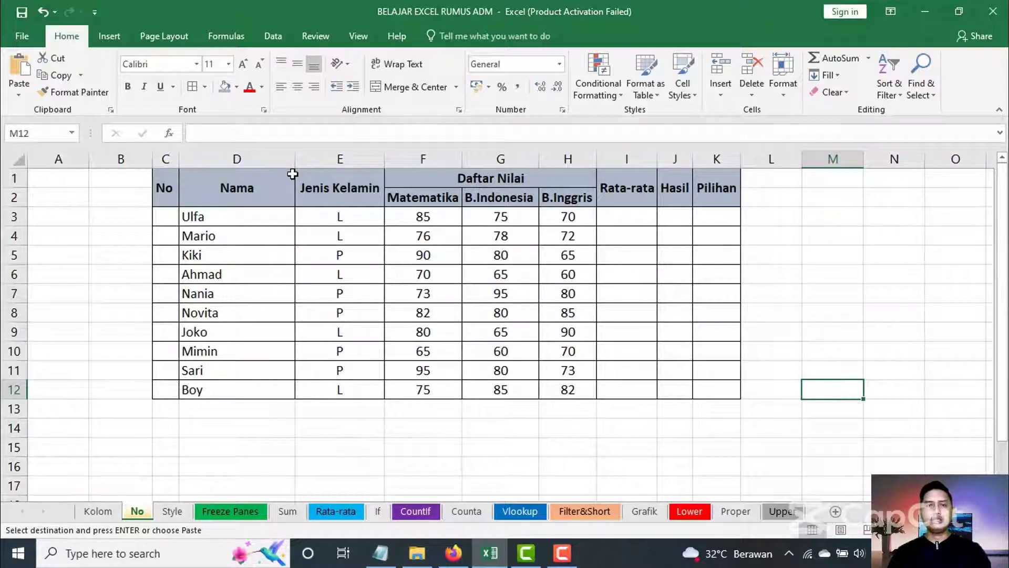
left_click_drag(692, 158, 716, 160)
left_click_drag(764, 158, 780, 158)
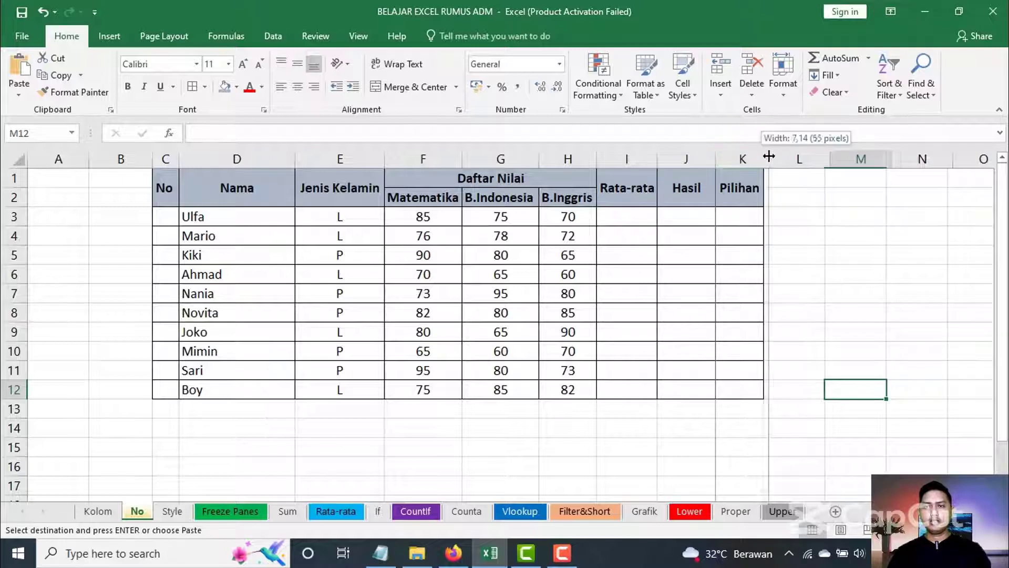
left_click(627, 217)
left_click(673, 216)
Step: Widen the Hasil column slightly
left_click_drag(717, 161, 719, 161)
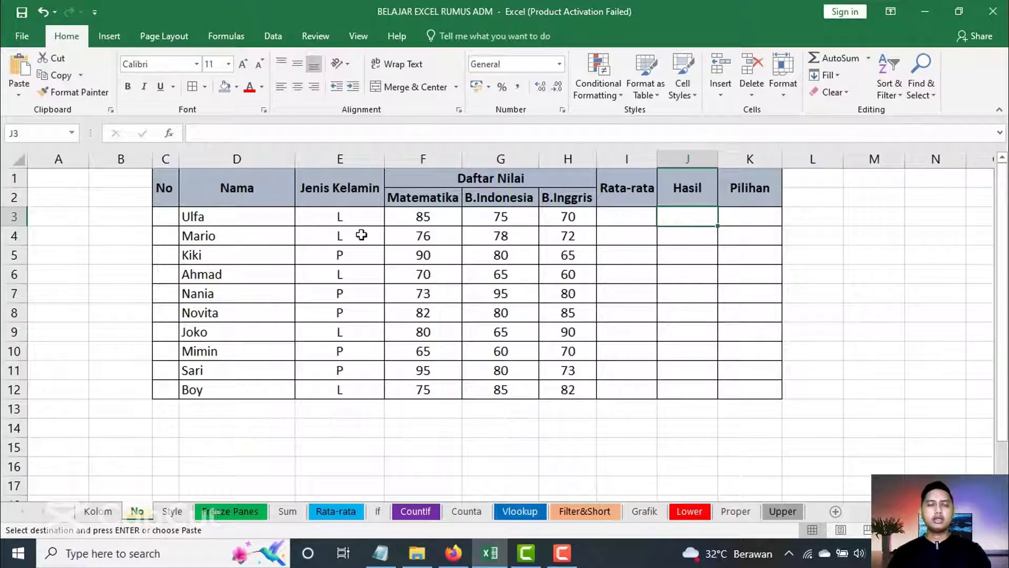
left_click(381, 256)
left_click(823, 317)
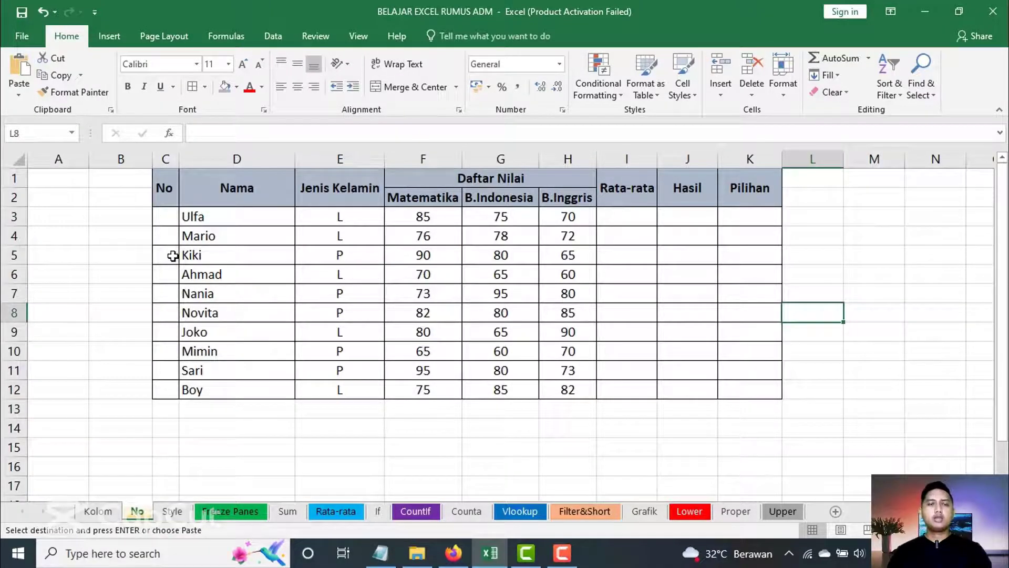
Step: Type the numbers 1 to 4 into C3:C6
left_click(164, 220)
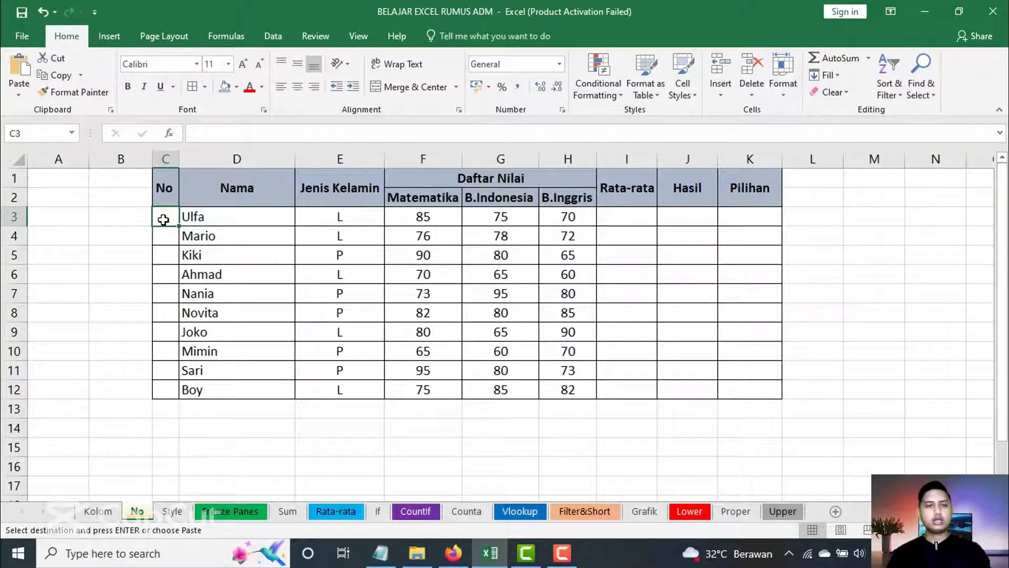
type("1")
key("Return")
type("3")
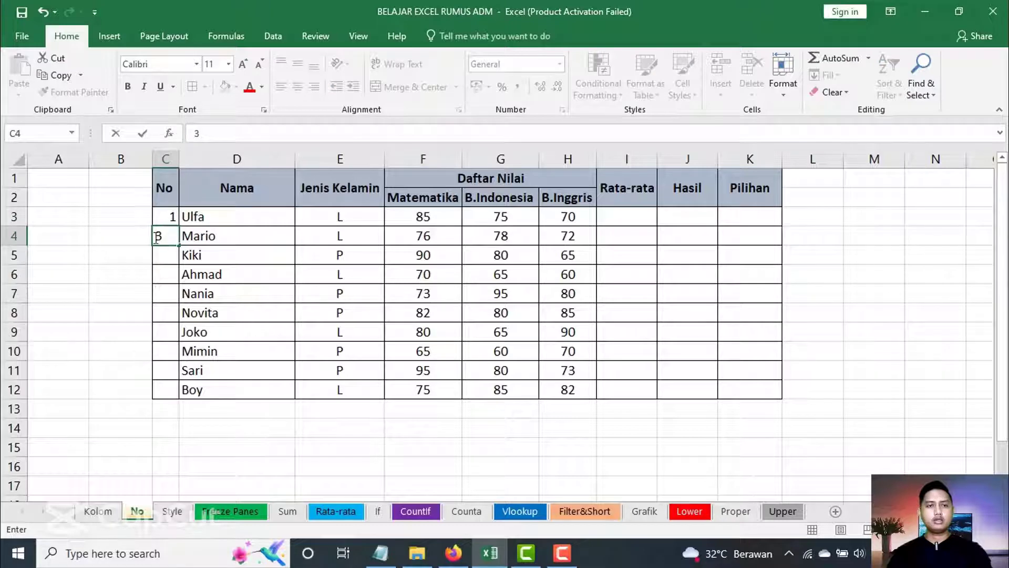
key("BackSpace")
type("2")
key("Return")
type("3")
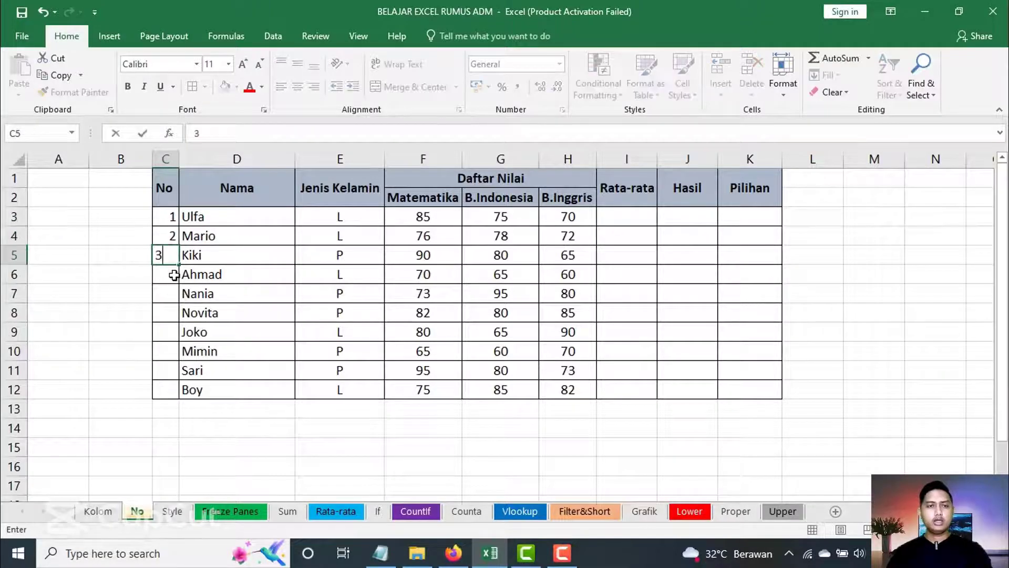
key("Return")
type("4")
left_click(187, 293)
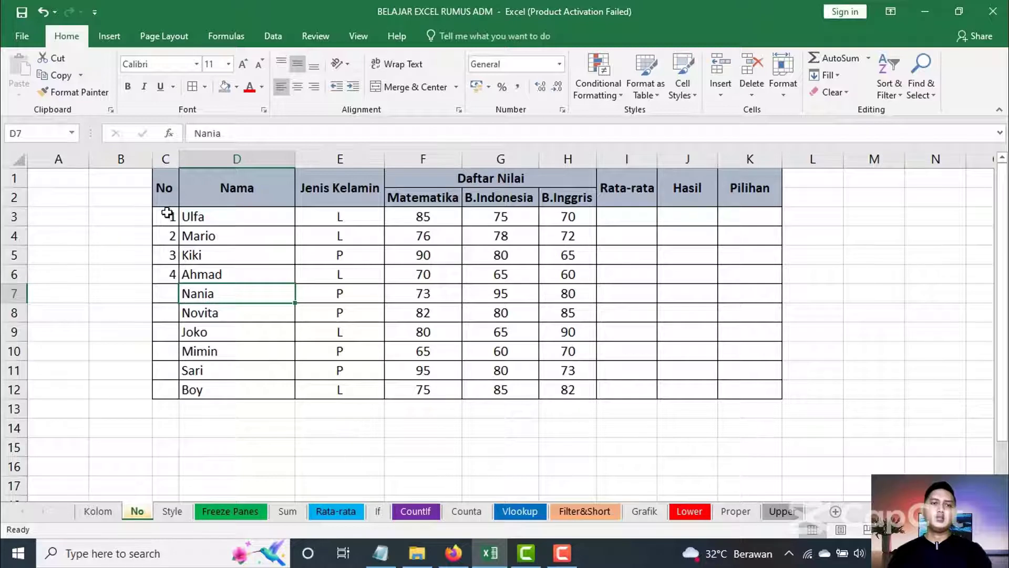
Step: Clear C3:C6, re-enter 1 and 2, and fill the series down to 10 in C12
left_click_drag(168, 212, 166, 275)
key("Delete")
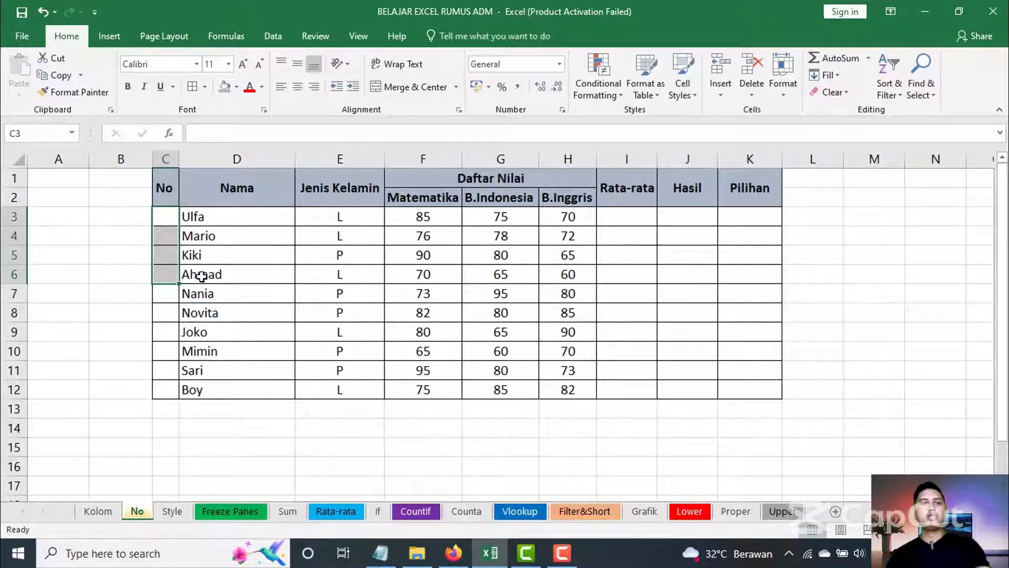
left_click(184, 275)
left_click(162, 216)
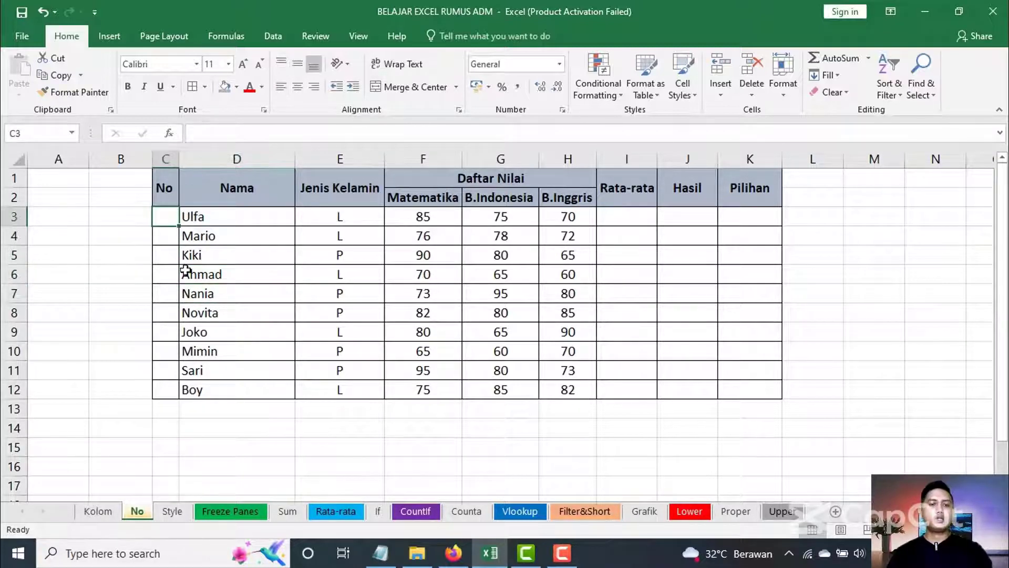
type("1")
key("Return")
type("2")
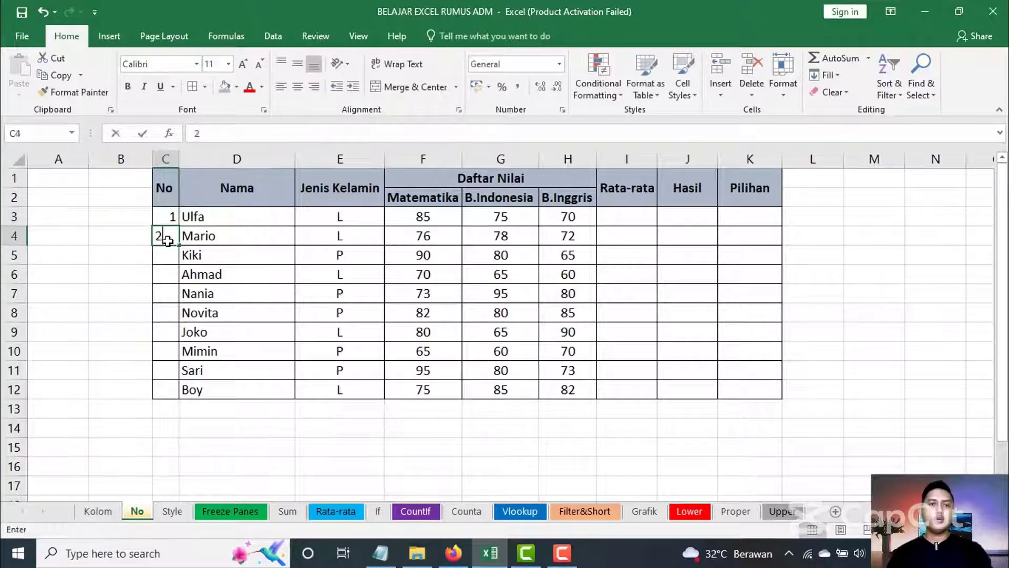
left_click(205, 274)
left_click_drag(170, 216, 167, 235)
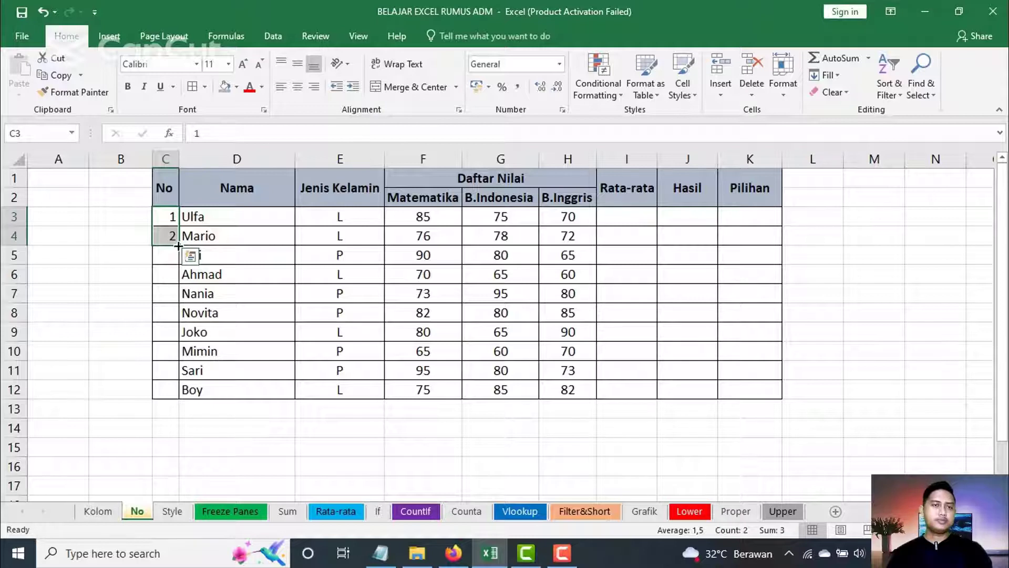
double_click(179, 245)
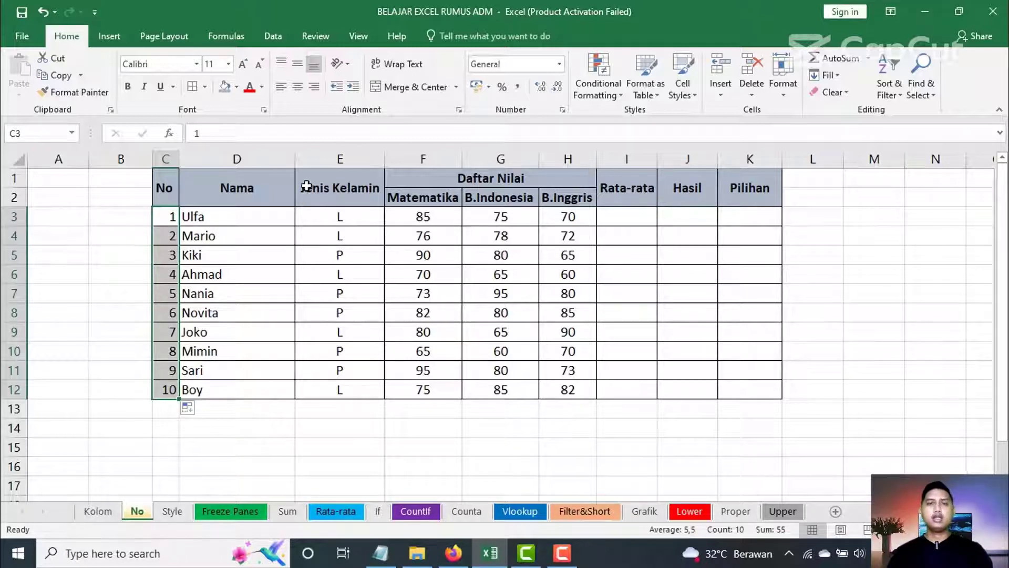
Step: Centre the numbers 1–10 in C3:C12
left_click(297, 90)
left_click(318, 348)
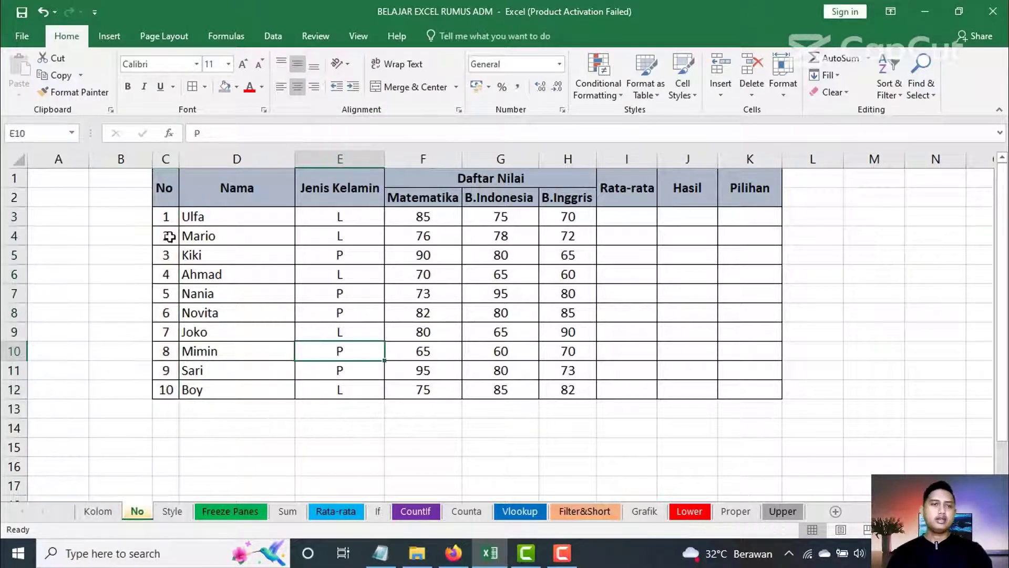
left_click(813, 347)
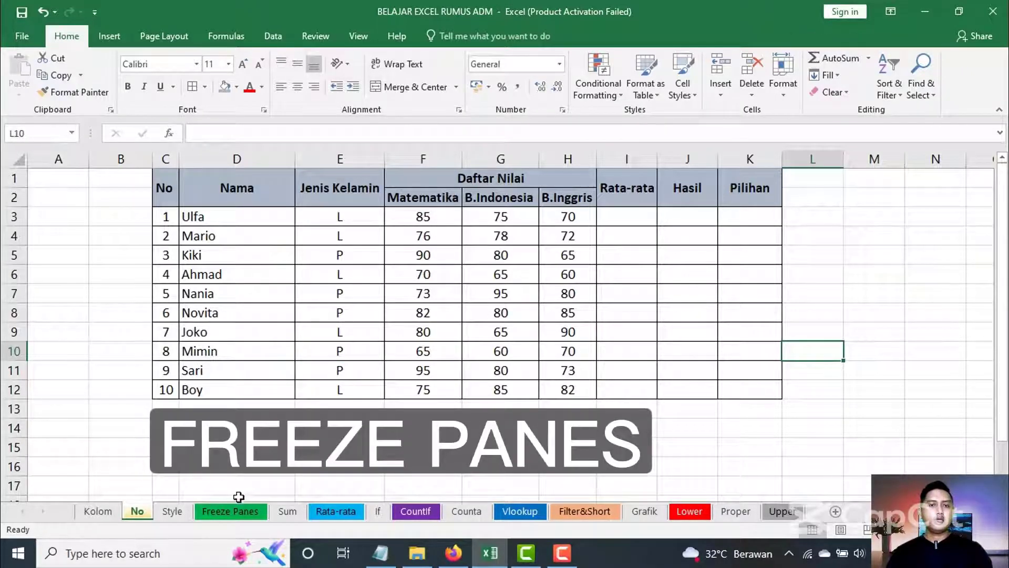
Step: Open the Freeze Panes sheet, look over the ten-student table, and select row 3
left_click(239, 511)
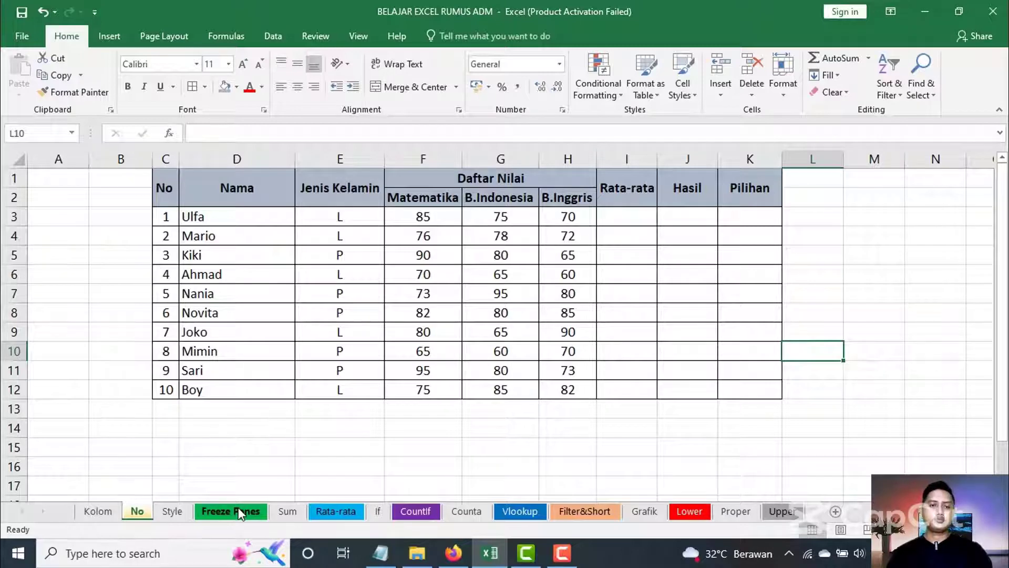
left_click(238, 511)
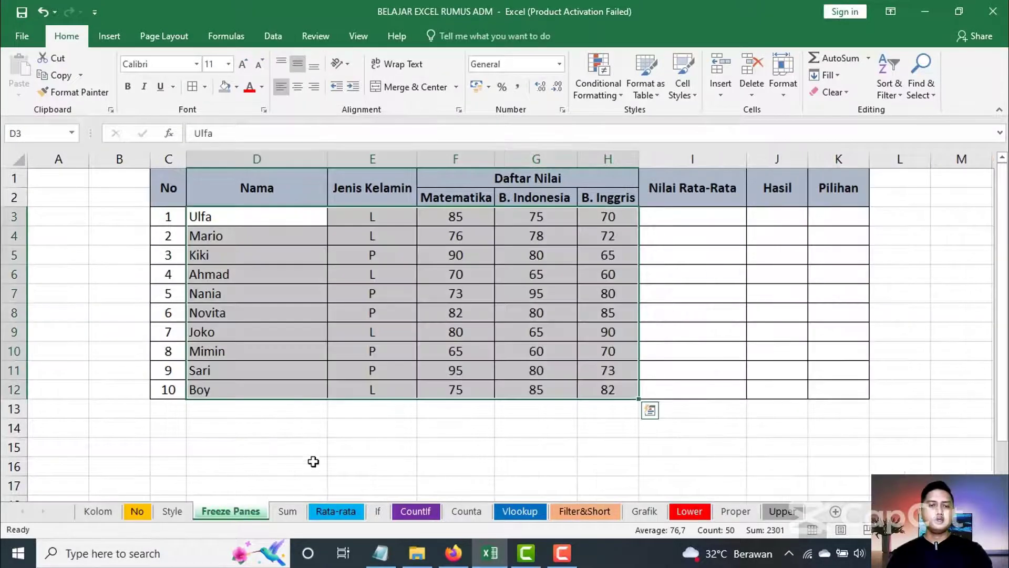
left_click(342, 453)
left_click(777, 423)
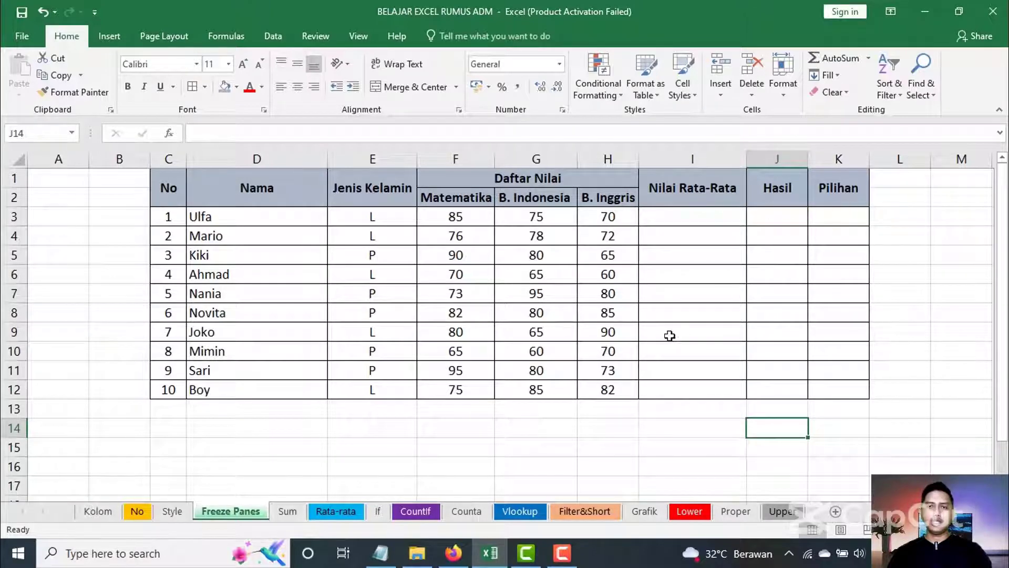
scroll(658, 336, "down", 1)
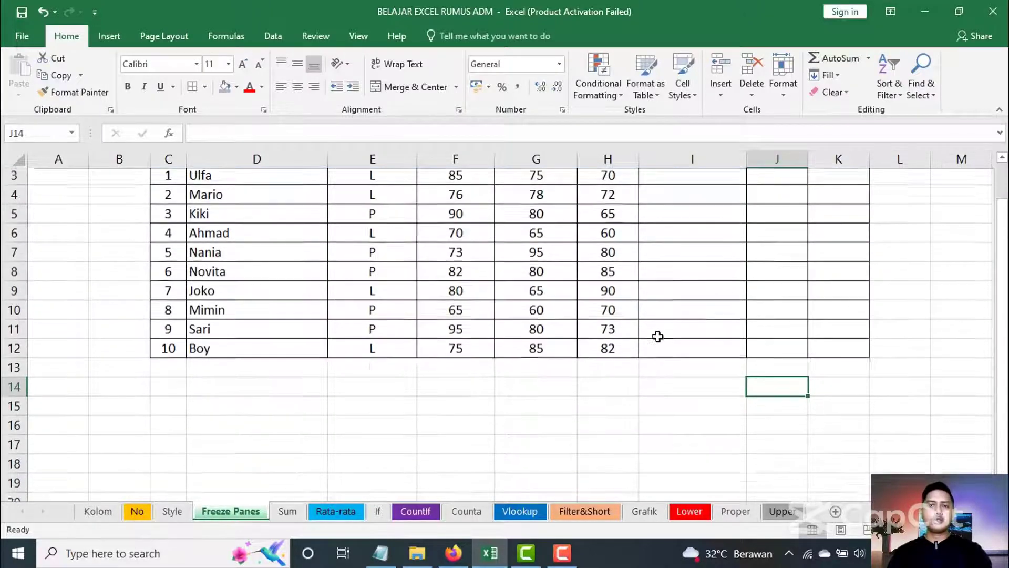
scroll(658, 337, "down", 2)
scroll(658, 336, "down", 1)
scroll(657, 336, "up", 2)
scroll(658, 337, "up", 3)
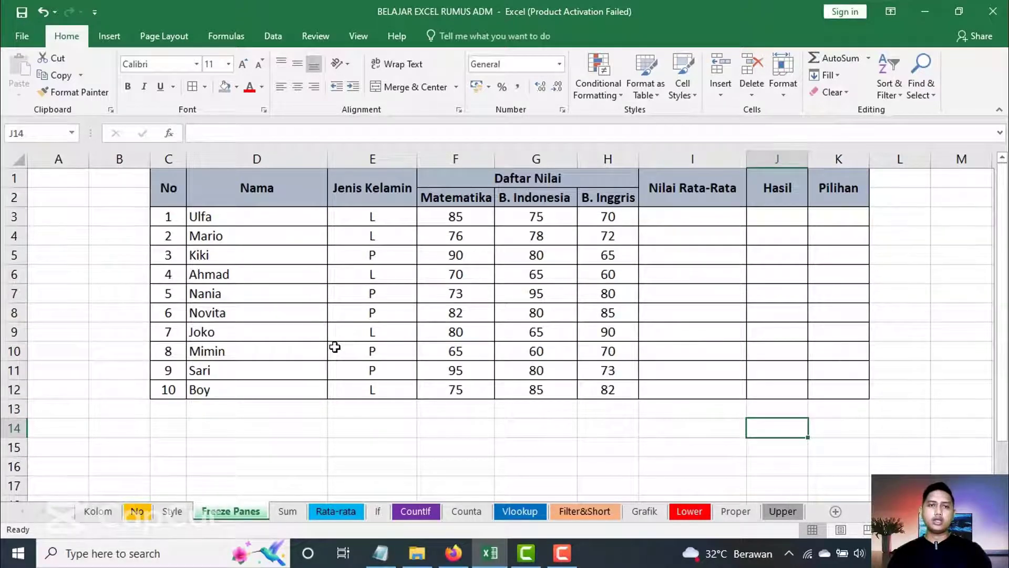
scroll(335, 346, "down", 2)
scroll(334, 346, "up", 2)
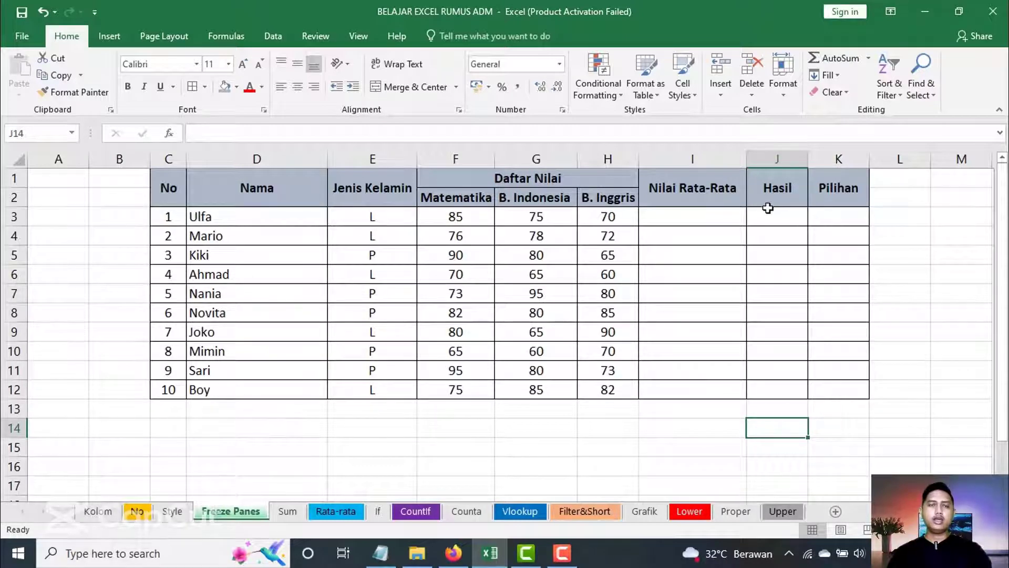
scroll(768, 209, "down", 2)
scroll(764, 219, "down", 2)
scroll(765, 219, "up", 3)
scroll(765, 220, "up", 1)
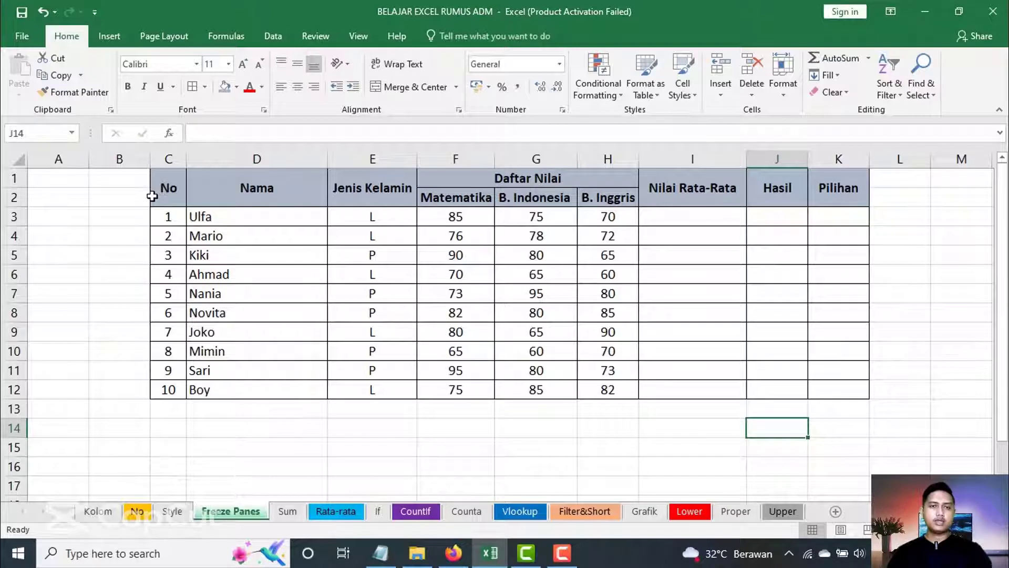
left_click(21, 217)
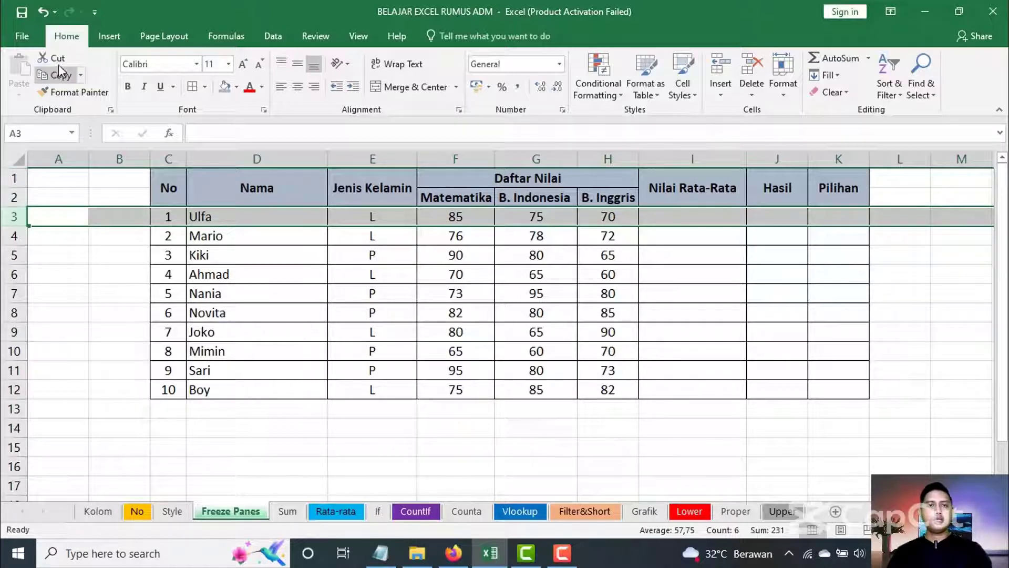
Step: Freeze panes above row 3 so header rows 1–2 stay fixed
left_click(360, 38)
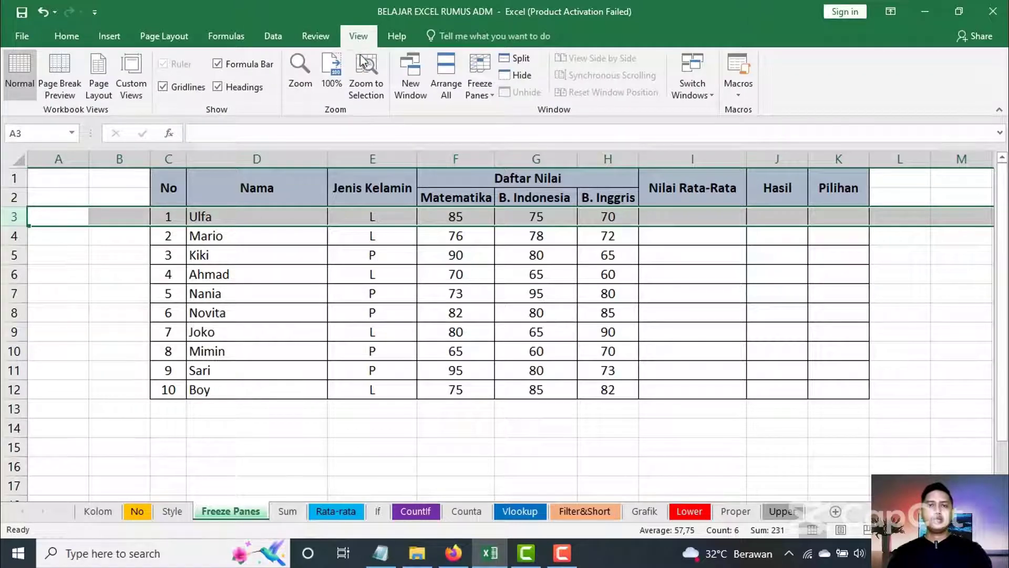
left_click(492, 99)
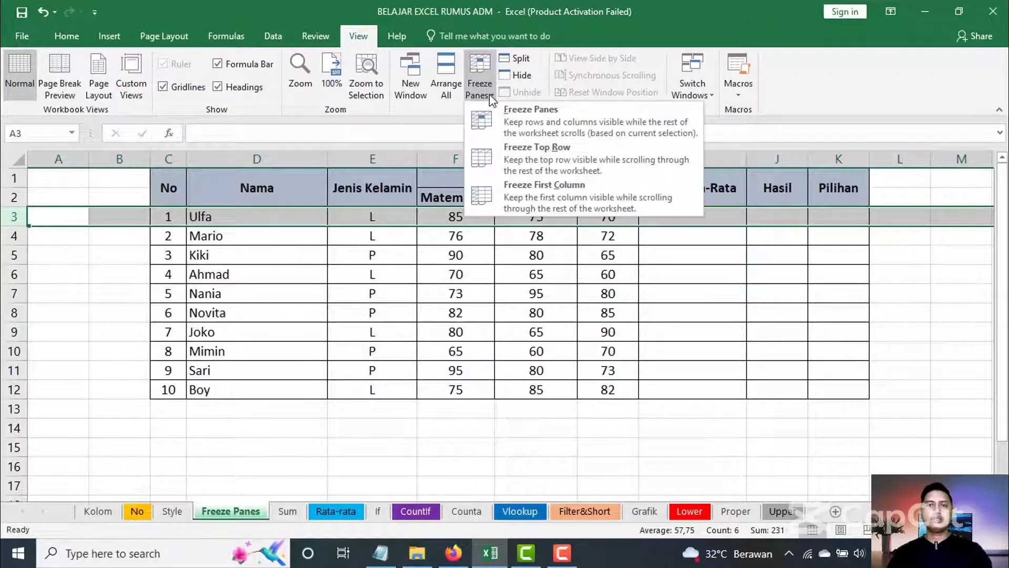
left_click(519, 122)
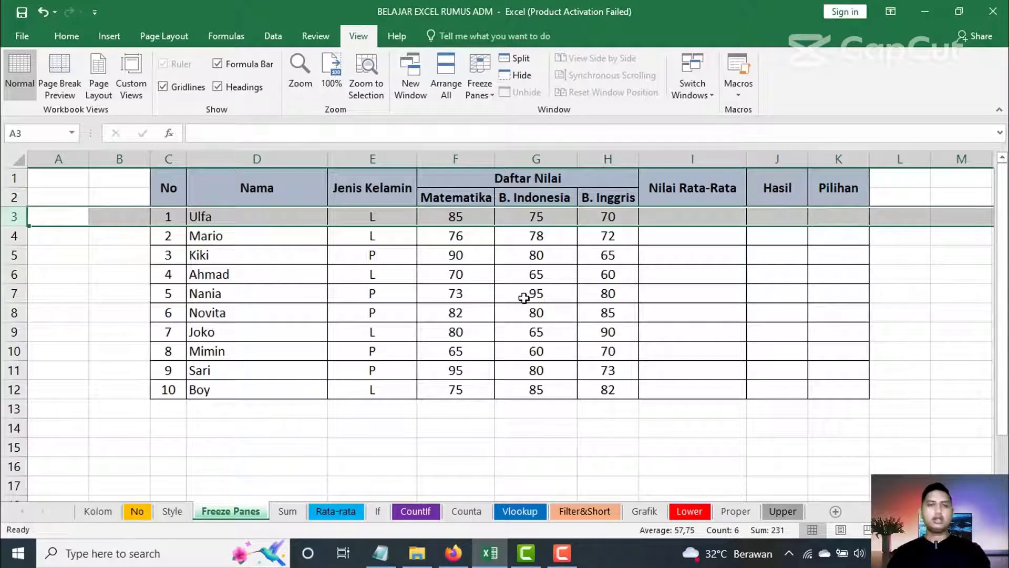
Step: Scroll the student rows to confirm the headers stay frozen, then go to the Sum sheet
left_click(423, 311)
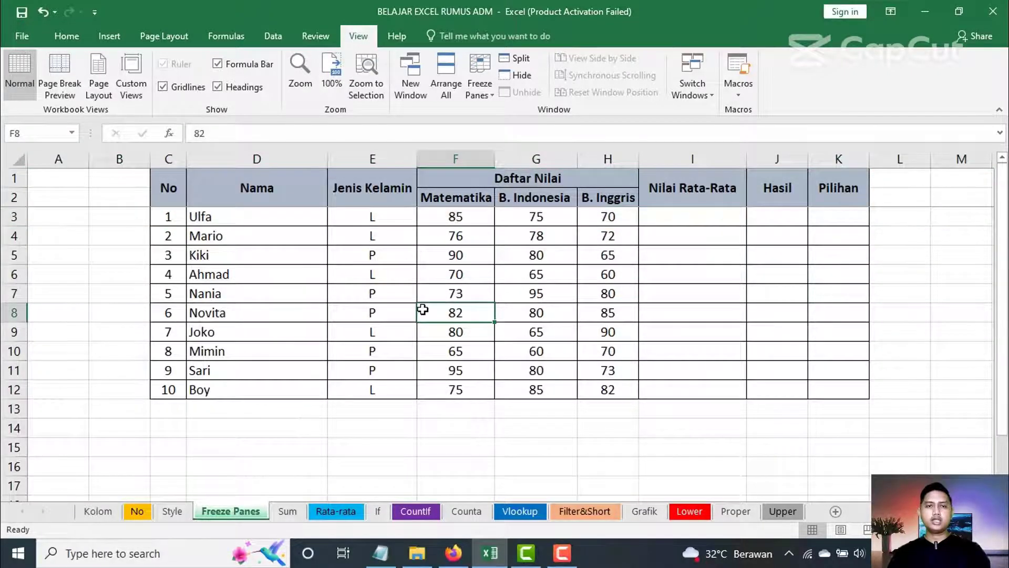
scroll(423, 309, "down", 2)
scroll(422, 310, "down", 2)
scroll(422, 309, "up", 1)
scroll(423, 309, "up", 2)
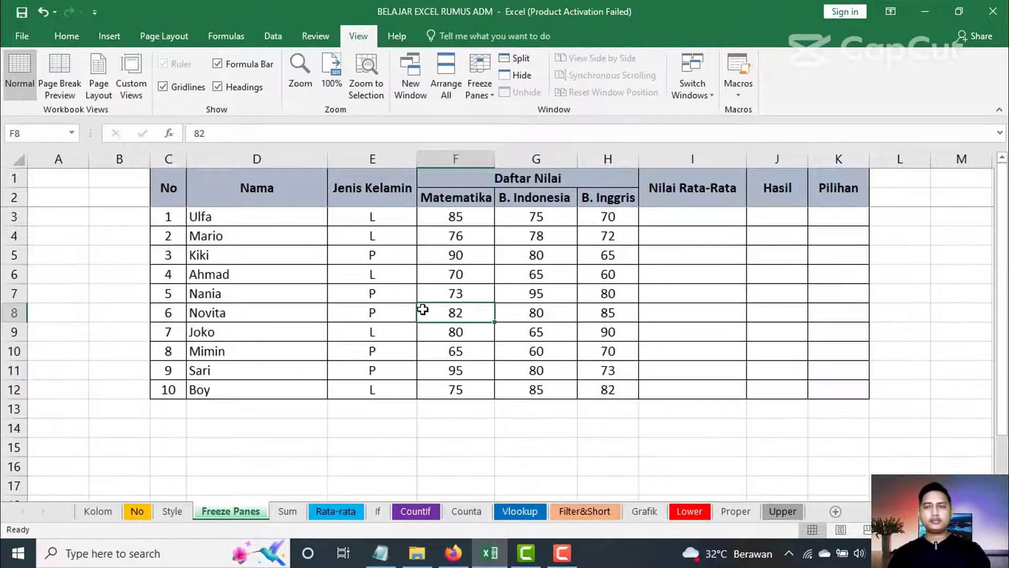
scroll(422, 310, "down", 1)
scroll(423, 309, "down", 1)
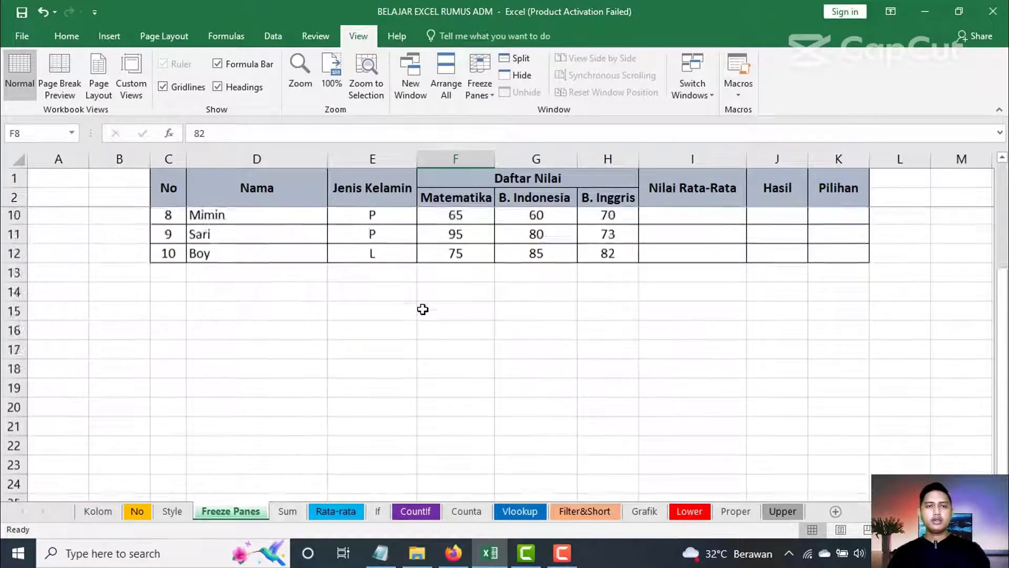
scroll(423, 309, "up", 3)
scroll(423, 309, "down", 1)
scroll(423, 309, "up", 1)
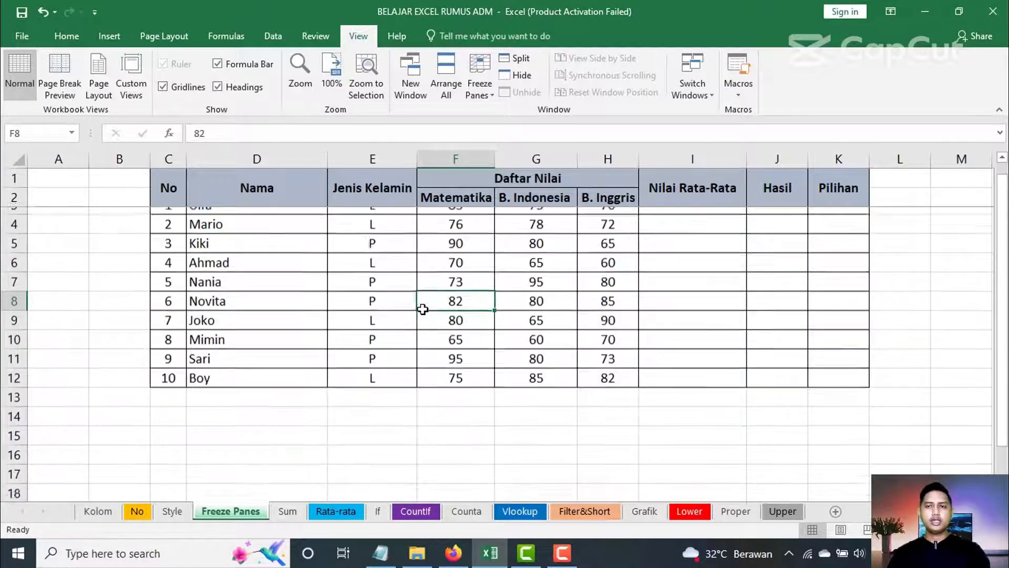
scroll(423, 309, "down", 4)
scroll(423, 309, "up", 4)
scroll(422, 309, "down", 2)
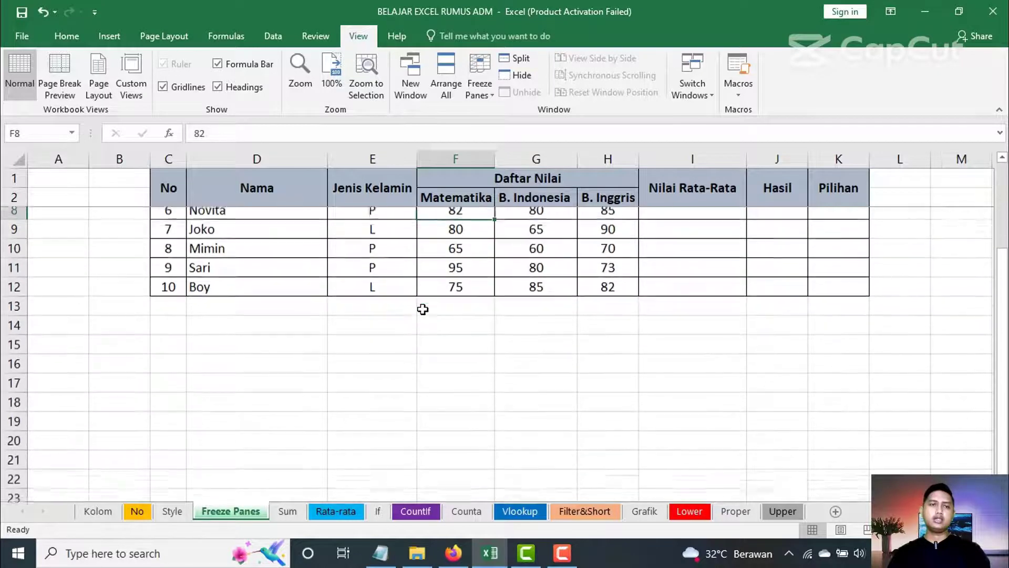
scroll(423, 309, "up", 2)
scroll(422, 309, "down", 1)
scroll(422, 309, "up", 1)
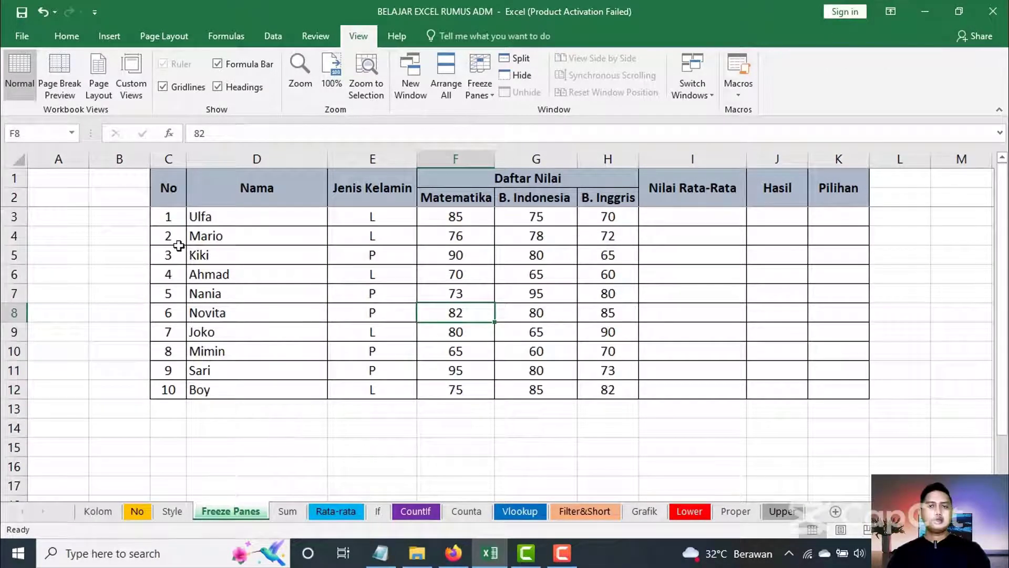
left_click(872, 305)
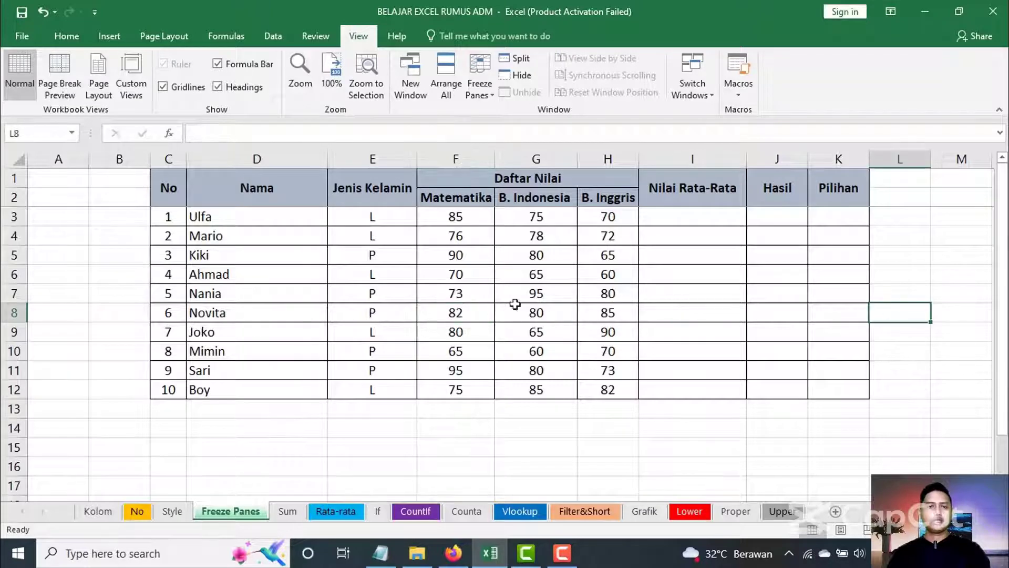
left_click(285, 513)
Step: Enter =SUM(F3:F12) in F14 to total the Matematika scores, giving 791
left_click(778, 426)
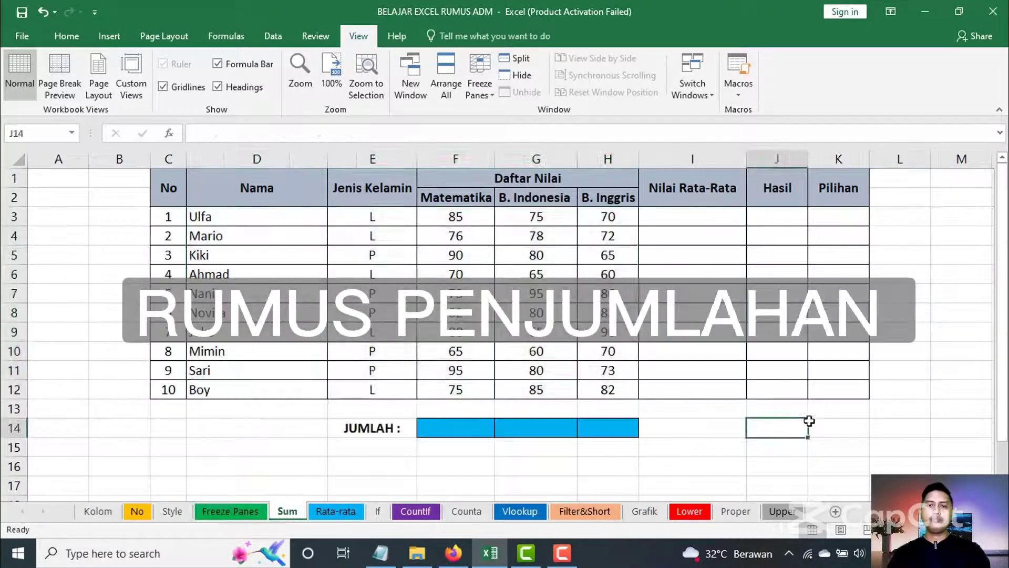
left_click(965, 340)
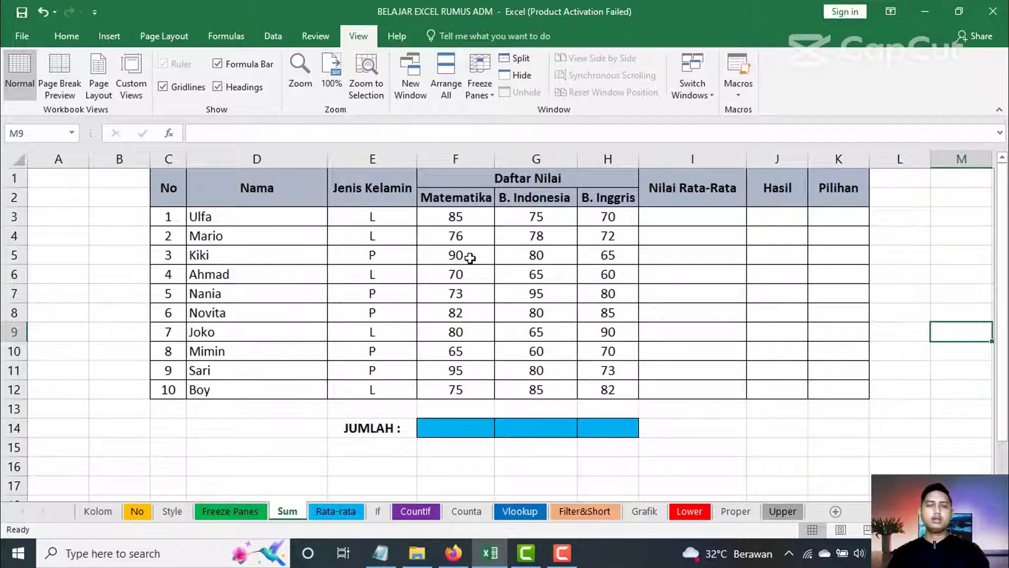
left_click(465, 422)
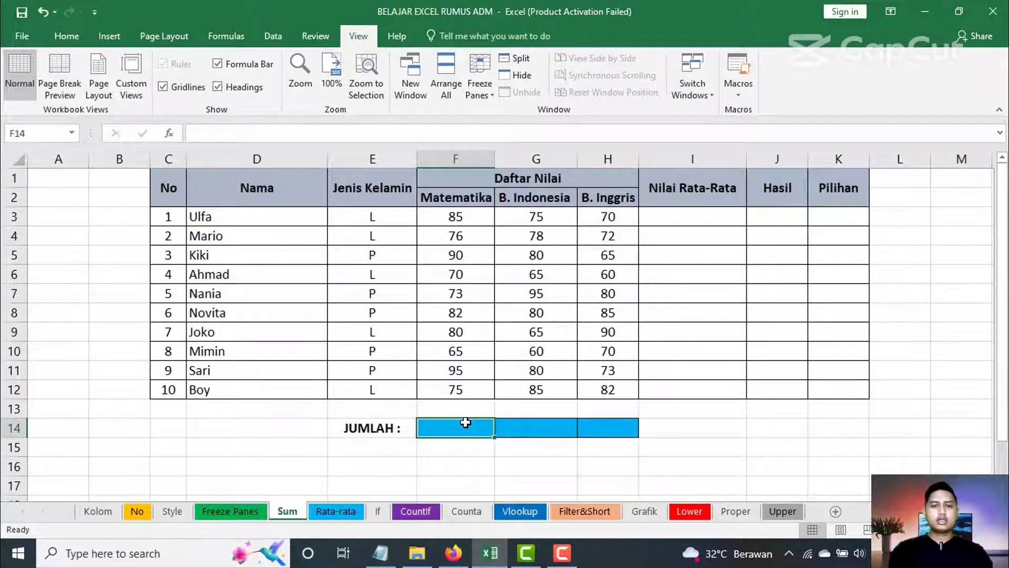
type("sum")
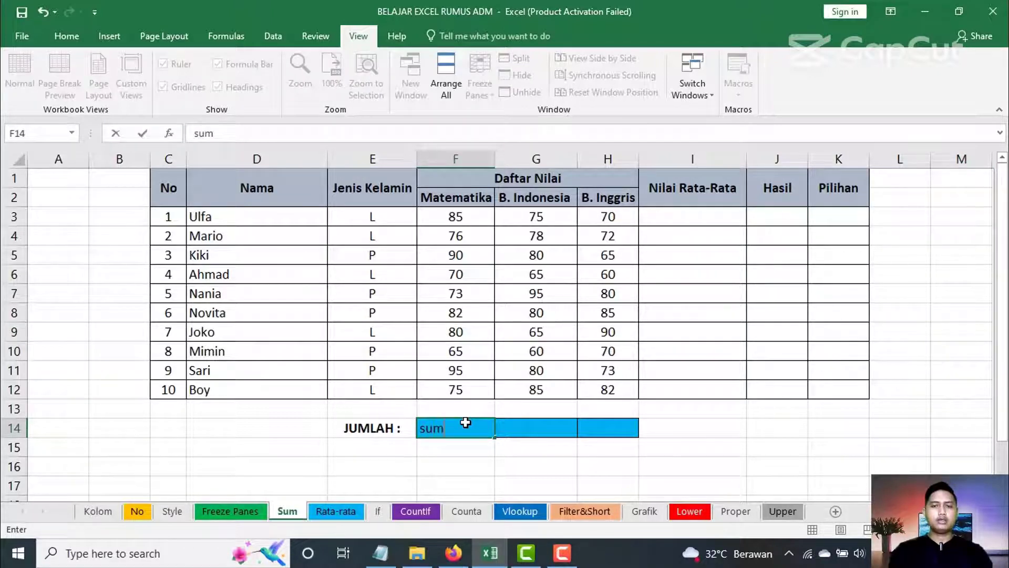
key("BackSpace")
key("BackSpace")
key("BackSpace")
type("=s")
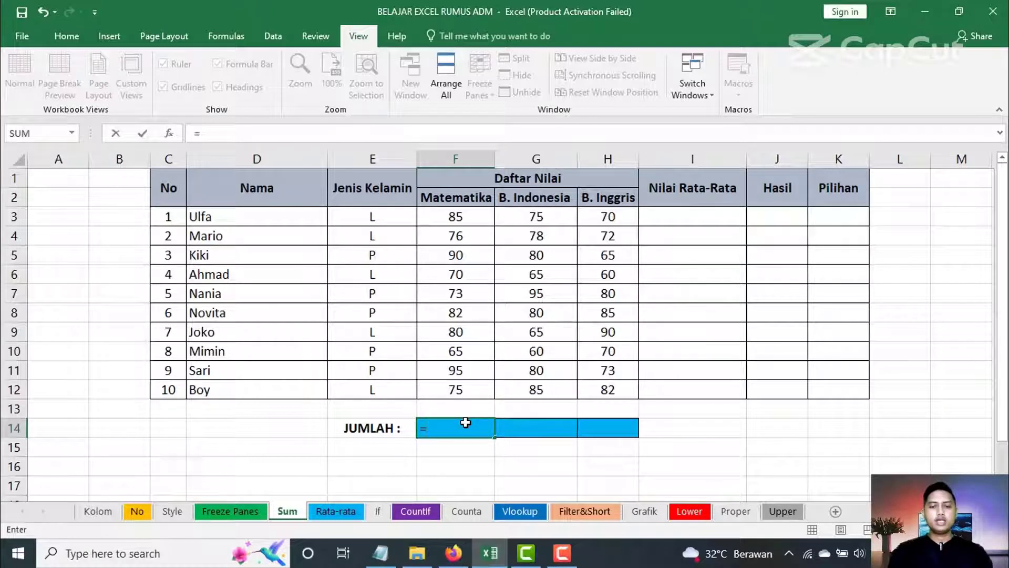
type("um")
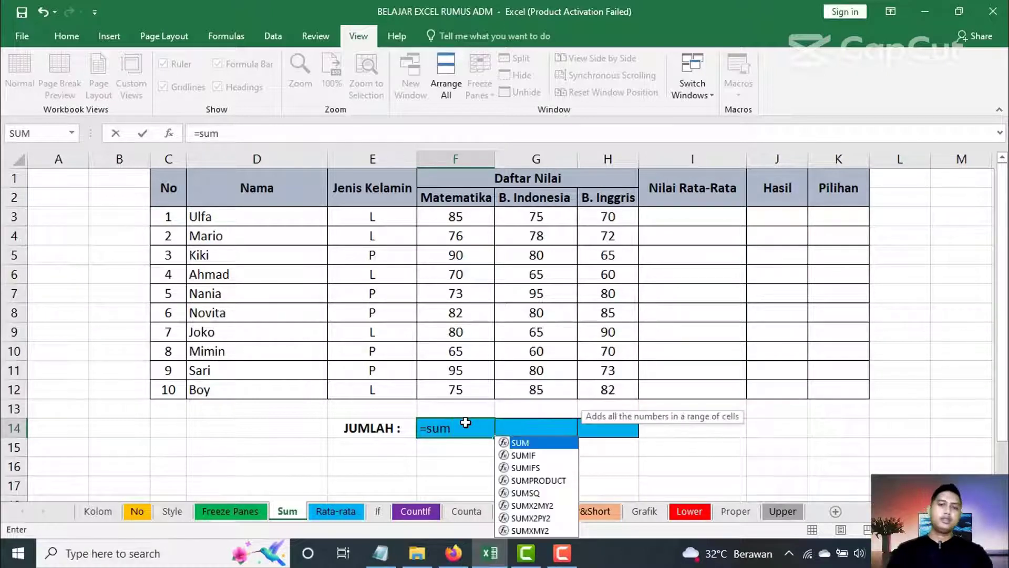
double_click(535, 443)
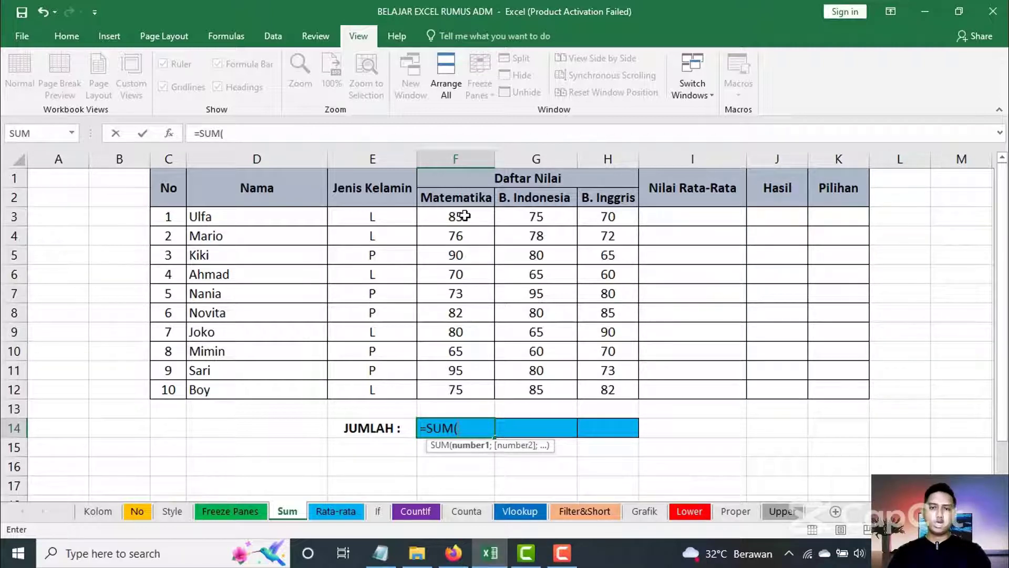
left_click_drag(465, 215, 464, 391)
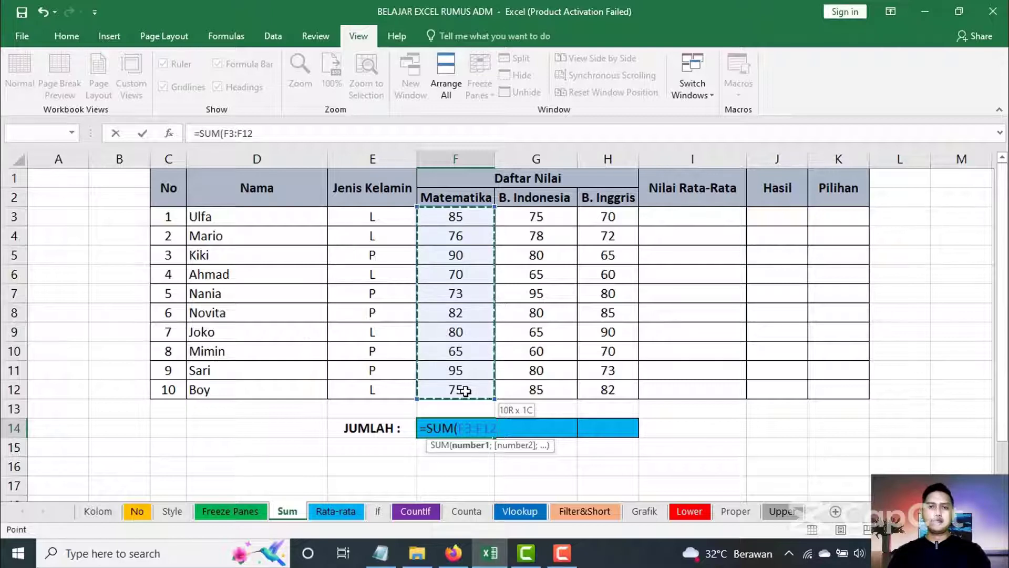
left_click_drag(465, 390, 465, 390)
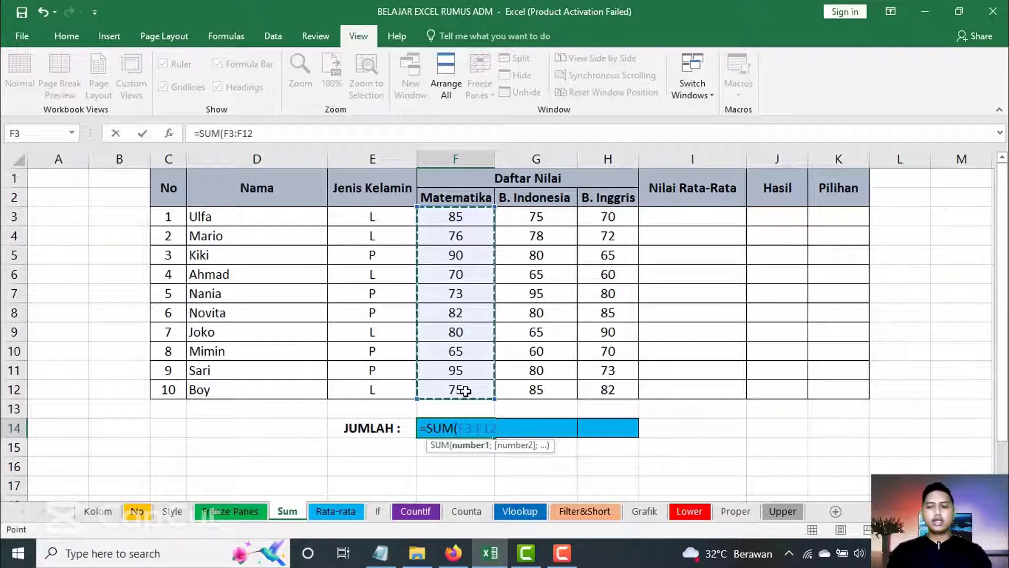
key("Return")
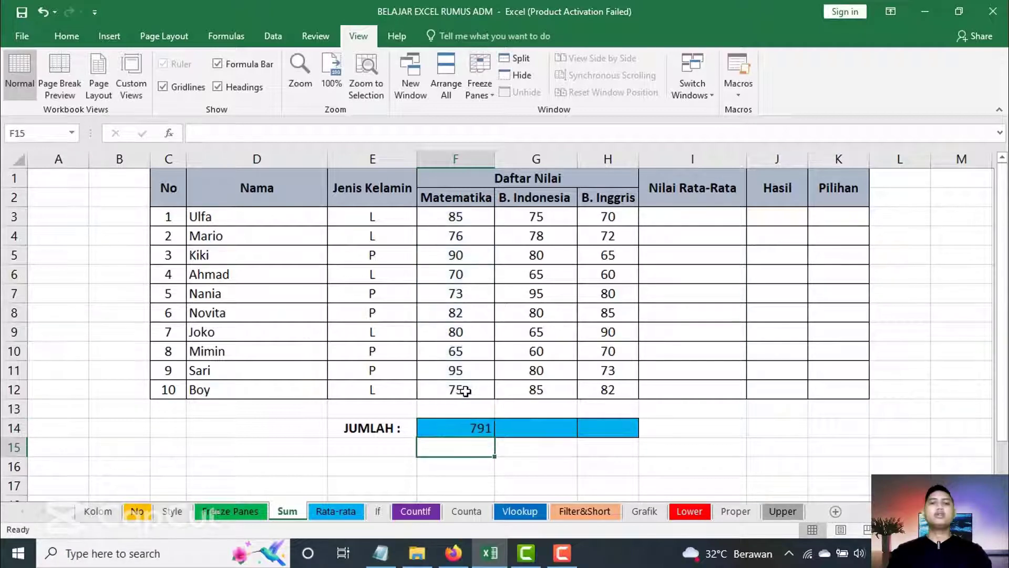
Step: Copy the F14 SUM formula across to G14:H14, giving totals 763 and 747
left_click(467, 425)
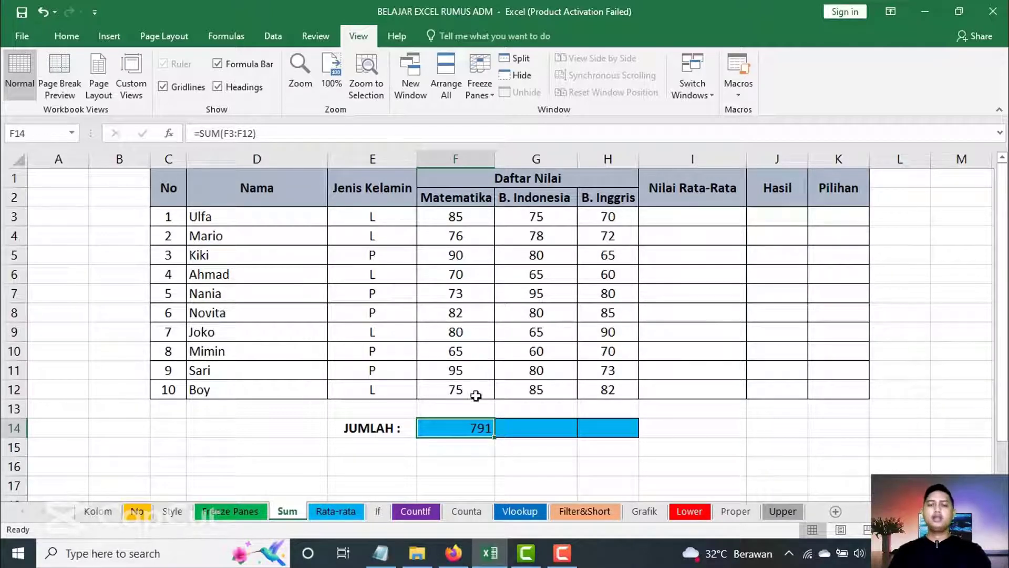
left_click(534, 427)
left_click(603, 428)
left_click(545, 430)
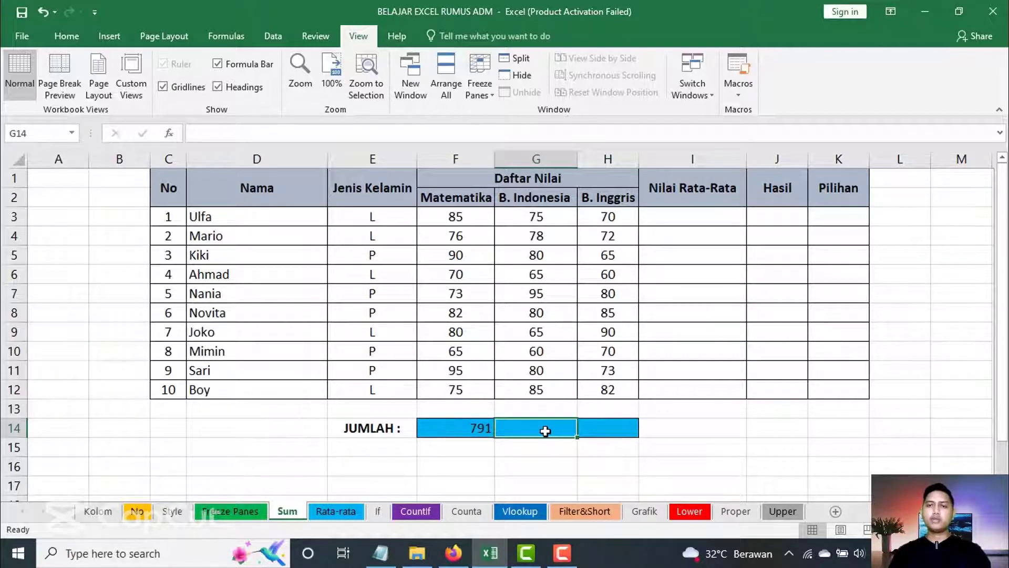
left_click(468, 426)
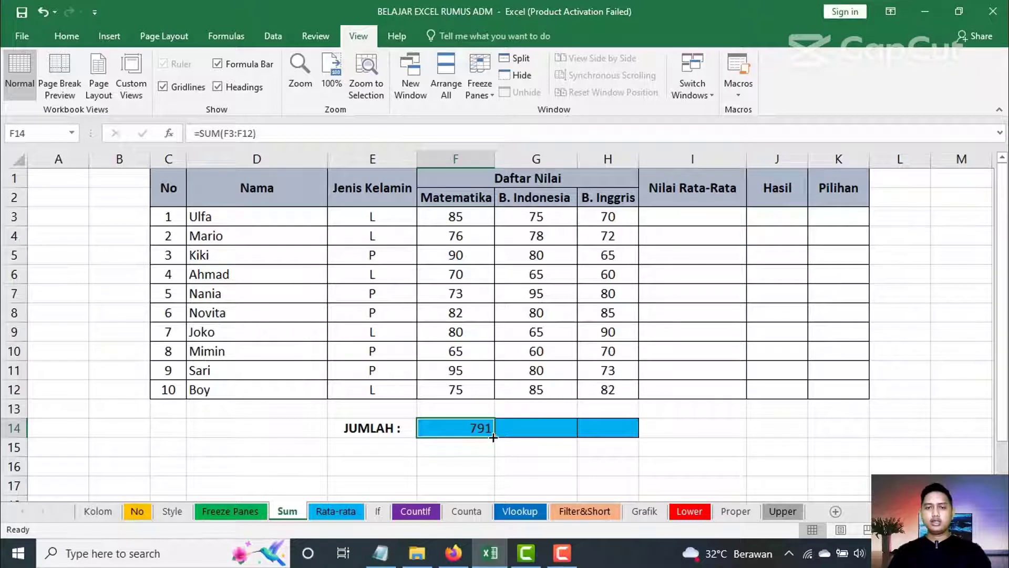
left_click_drag(495, 437, 630, 437)
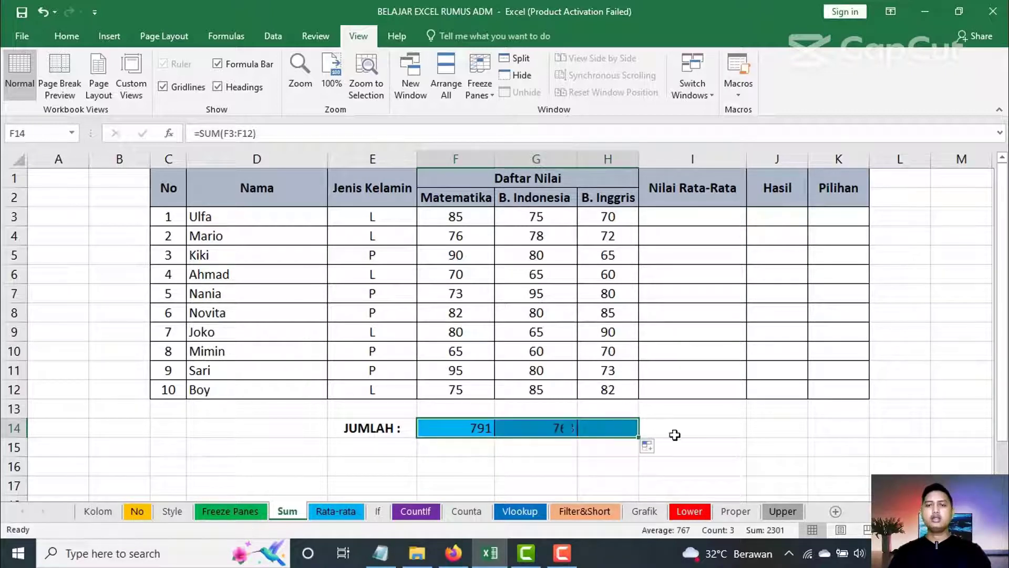
left_click(732, 431)
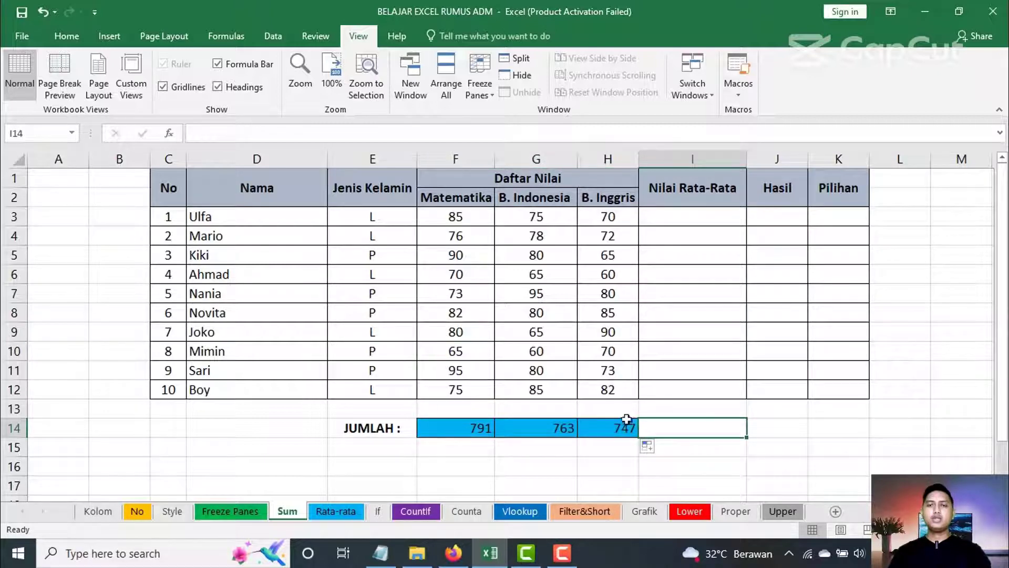
Step: Widen column H so the B. Inggris total fits, and review the total formulas
left_click_drag(640, 166, 655, 158)
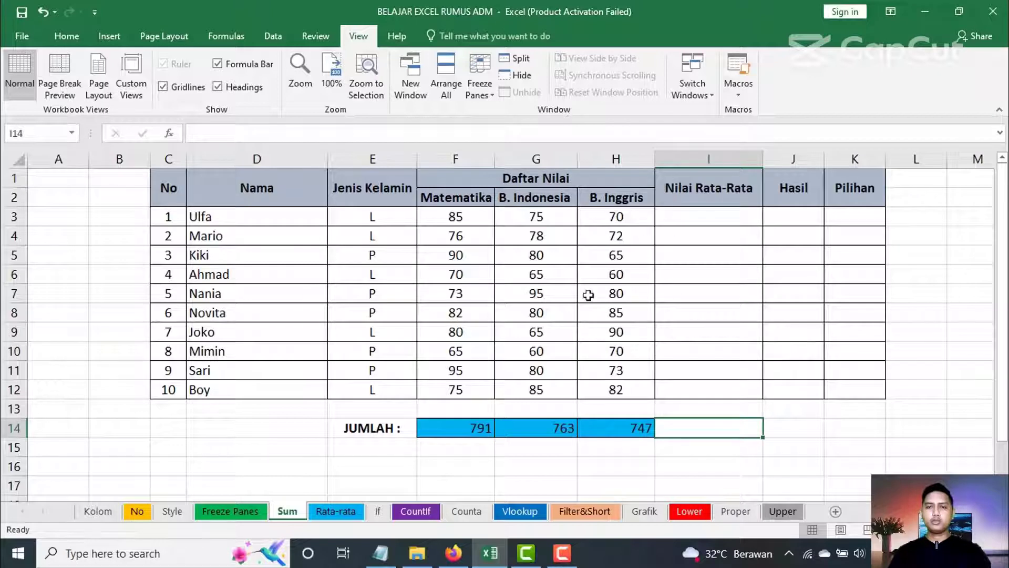
left_click(565, 443)
left_click(480, 427)
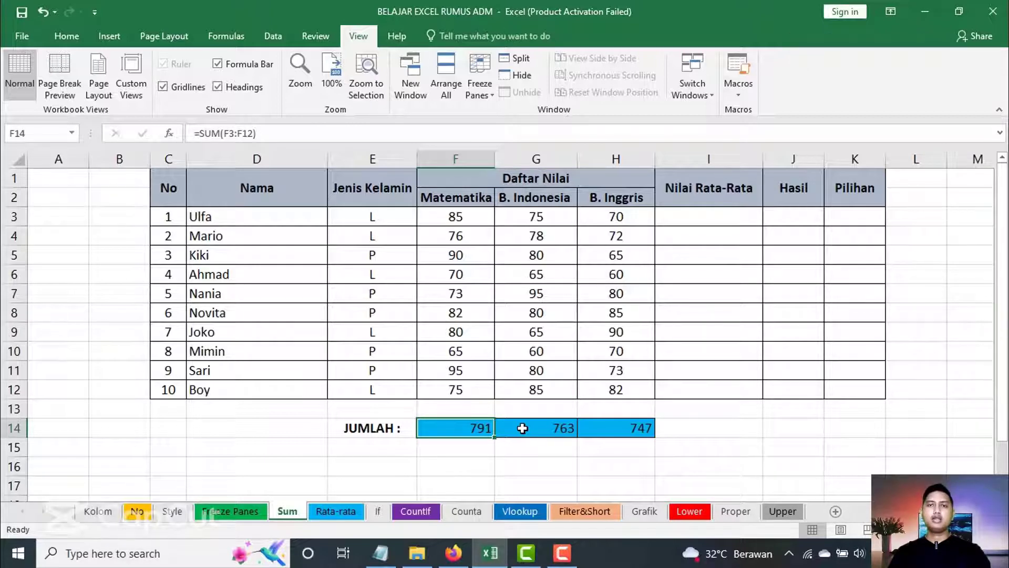
left_click(752, 413)
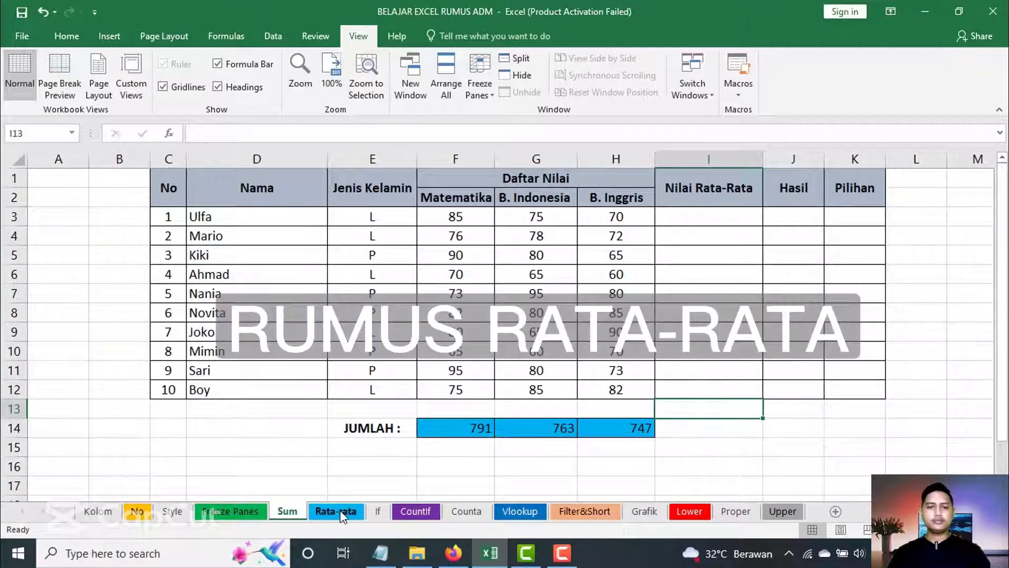
Step: Open the Rata-rata sheet and review the first student's three subject scores
left_click(343, 515)
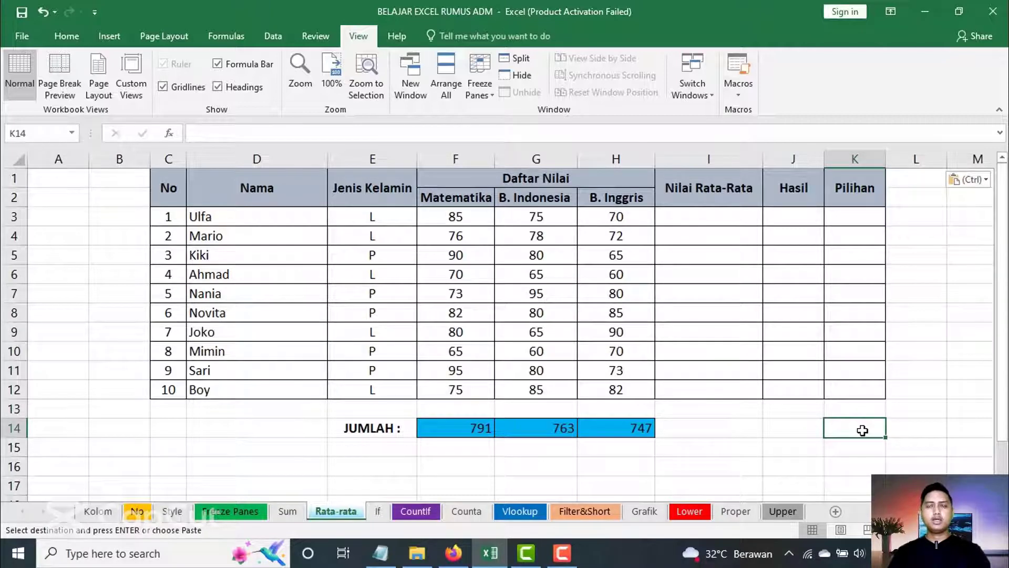
left_click(66, 36)
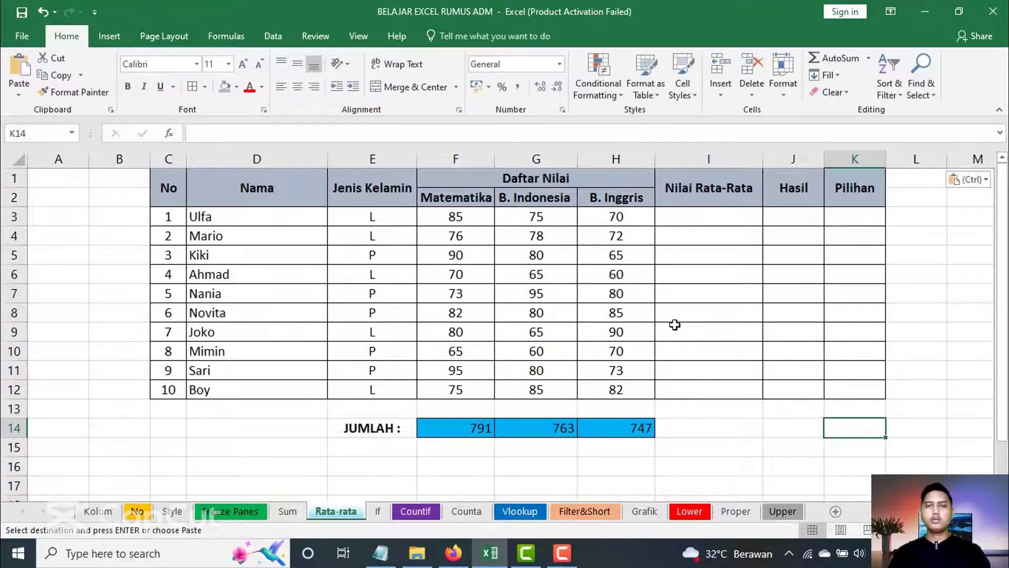
left_click(904, 352)
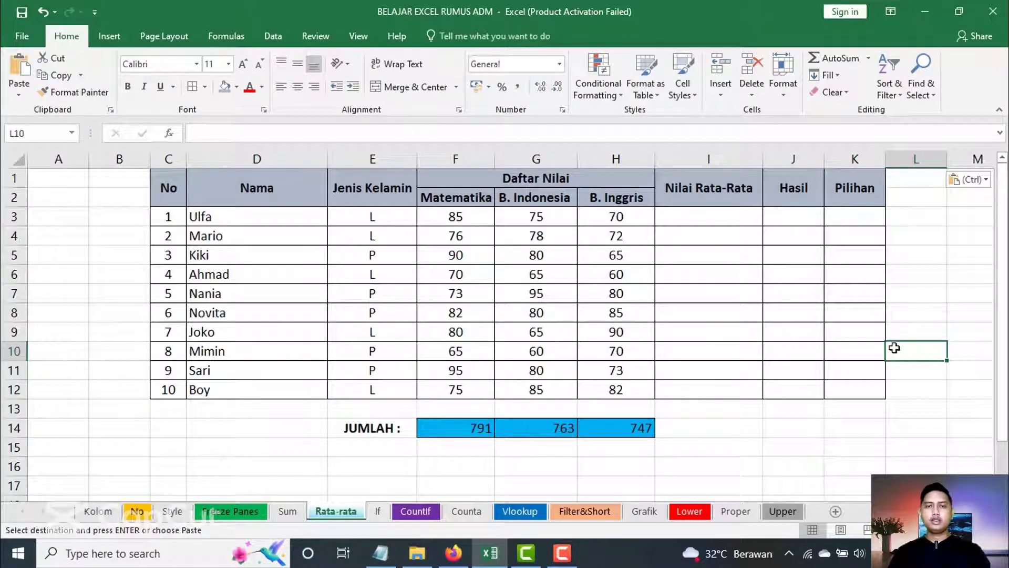
left_click(430, 217)
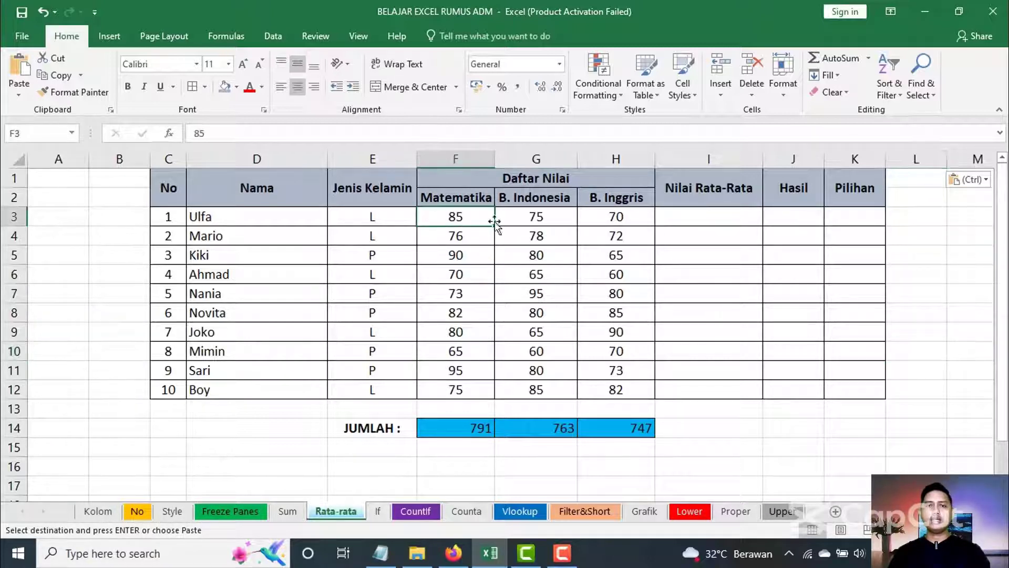
left_click(525, 218)
left_click(613, 219)
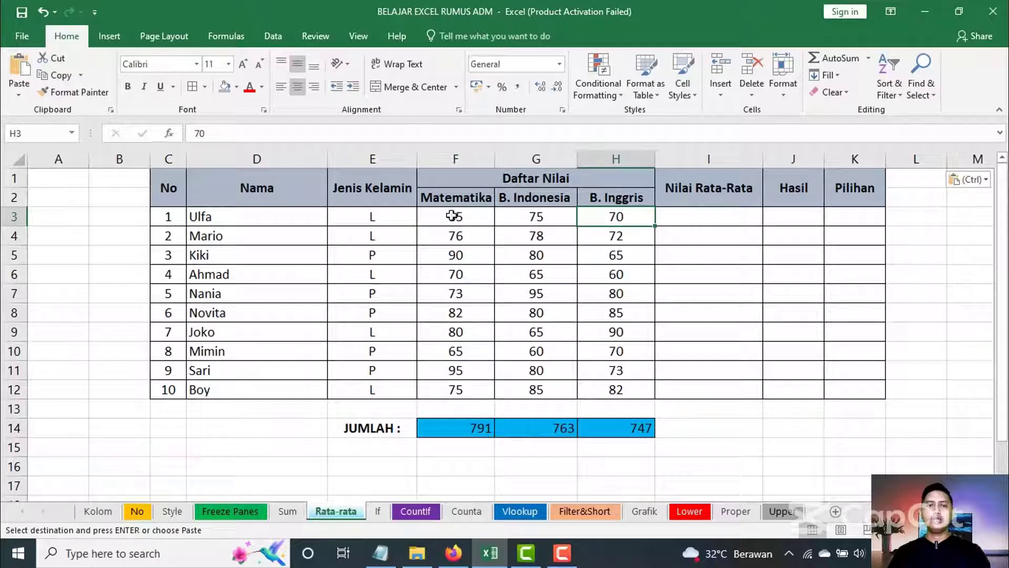
left_click(283, 218)
left_click(280, 235)
left_click(282, 262)
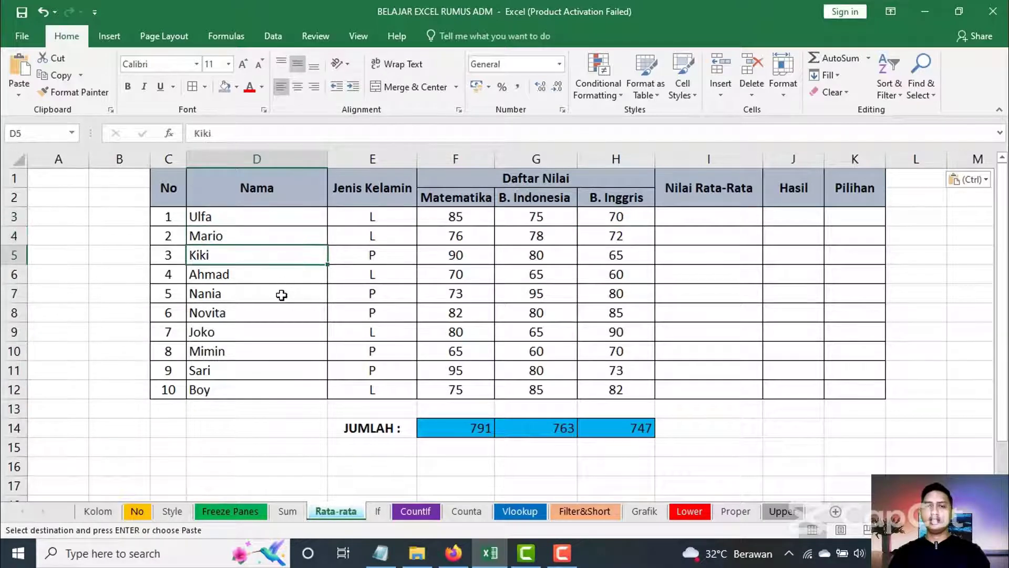
left_click(279, 295)
left_click(527, 220)
left_click(463, 217)
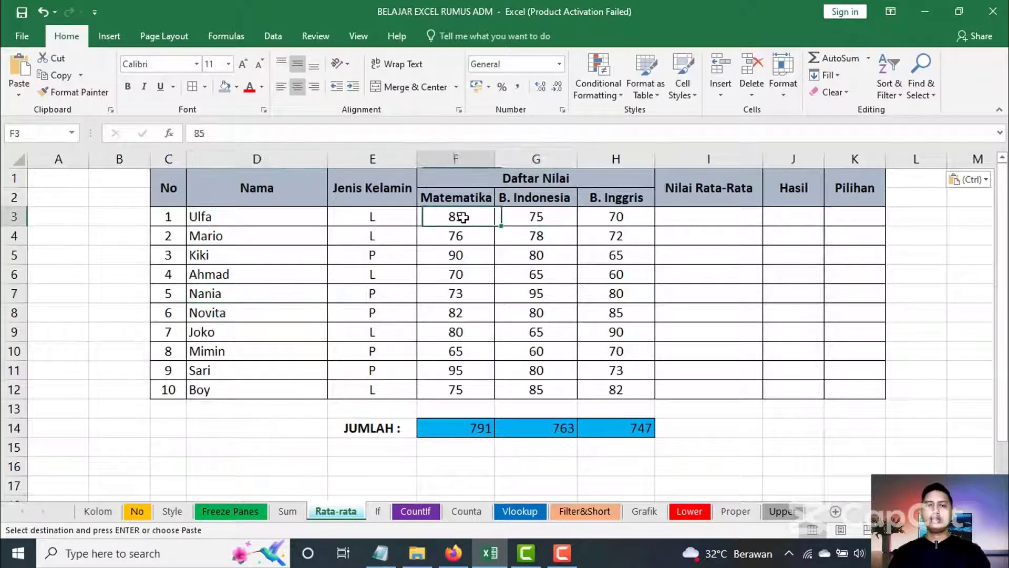
Step: Enter =AVERAGE(F3:H3) in I3, giving 76,66666667 for the first student
left_click(695, 213)
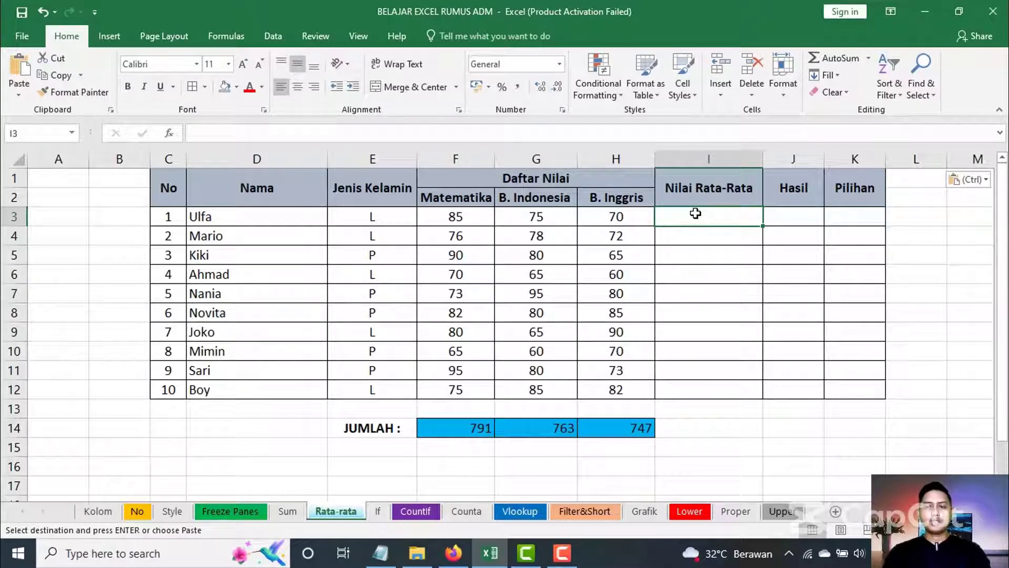
type("=")
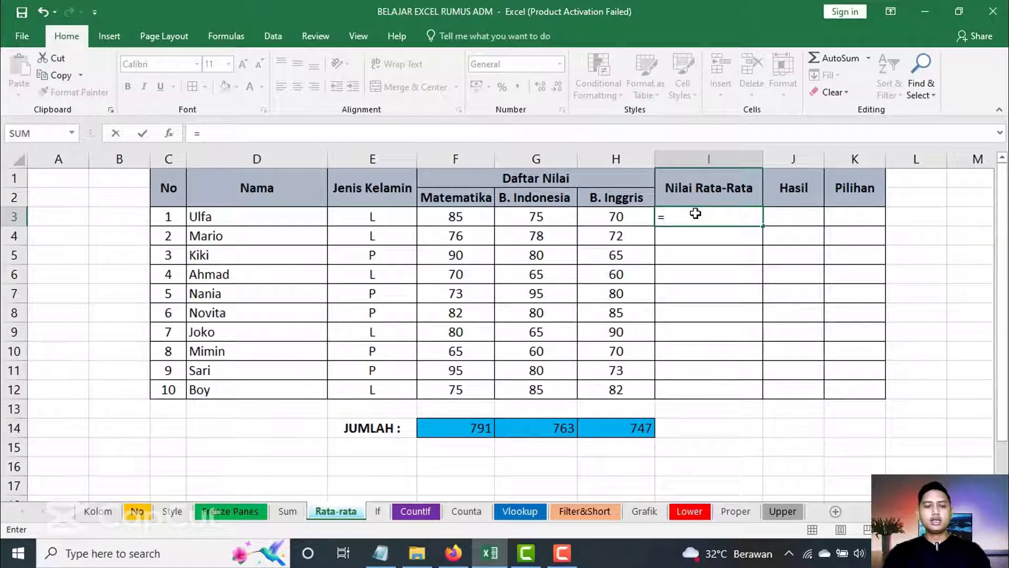
type("a")
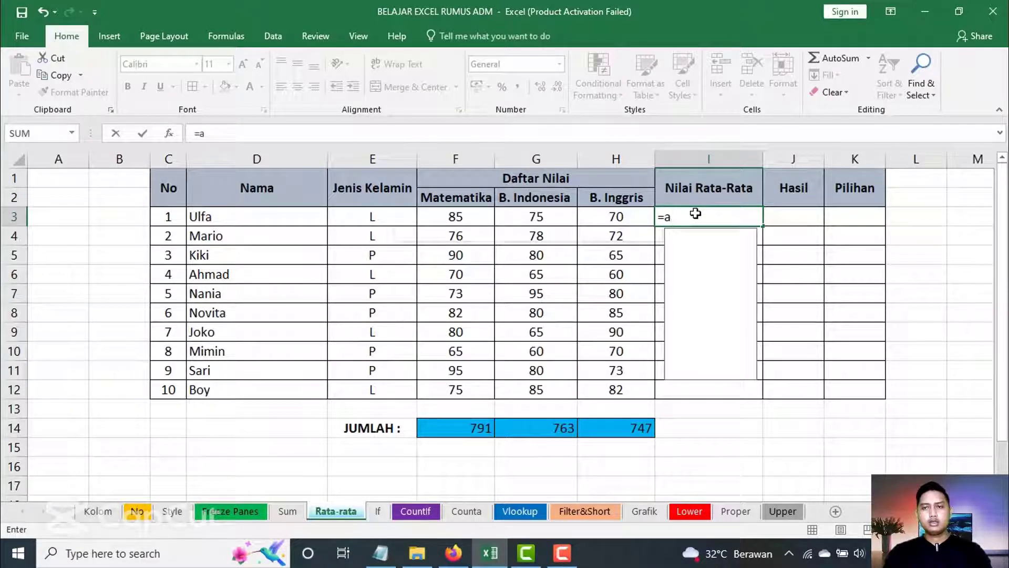
type("vv\\")
key("BackSpace")
key("BackSpace")
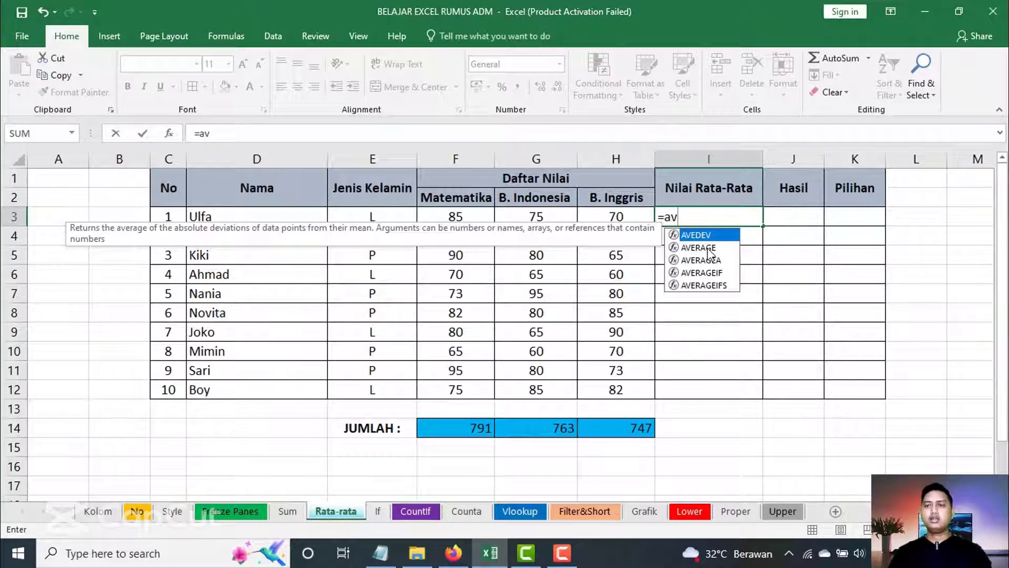
double_click(708, 248)
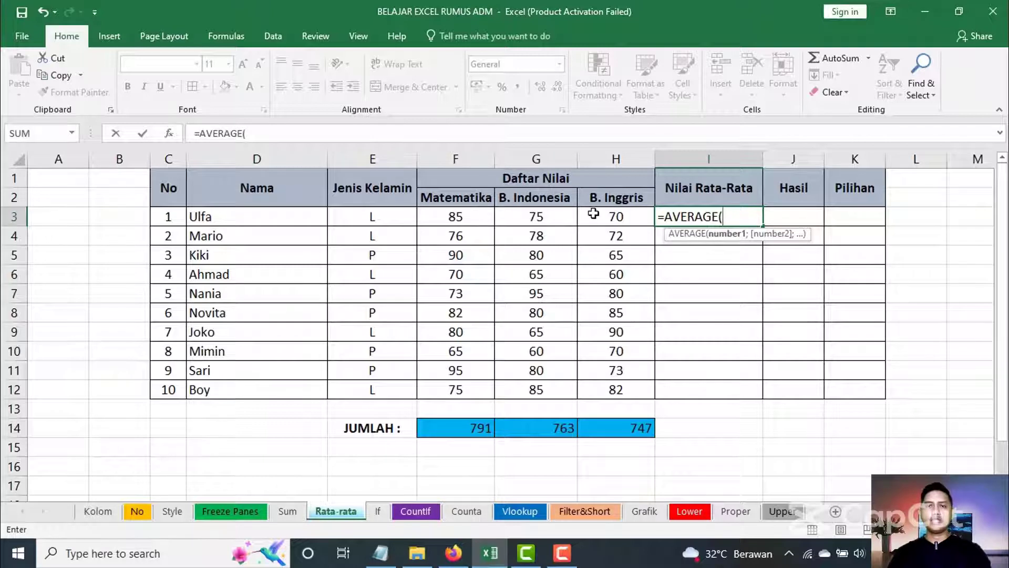
left_click(461, 215)
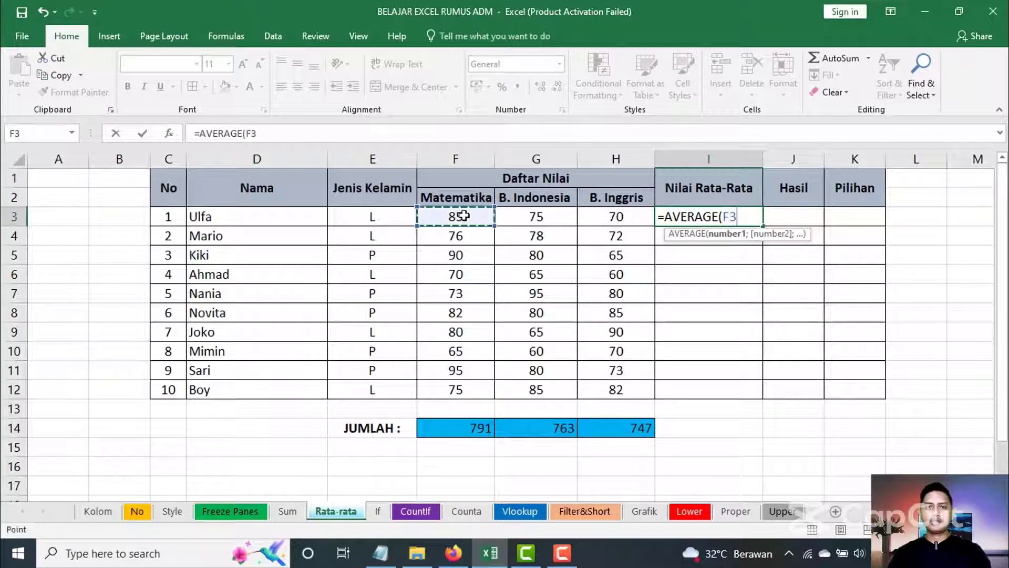
left_click_drag(483, 217, 599, 224)
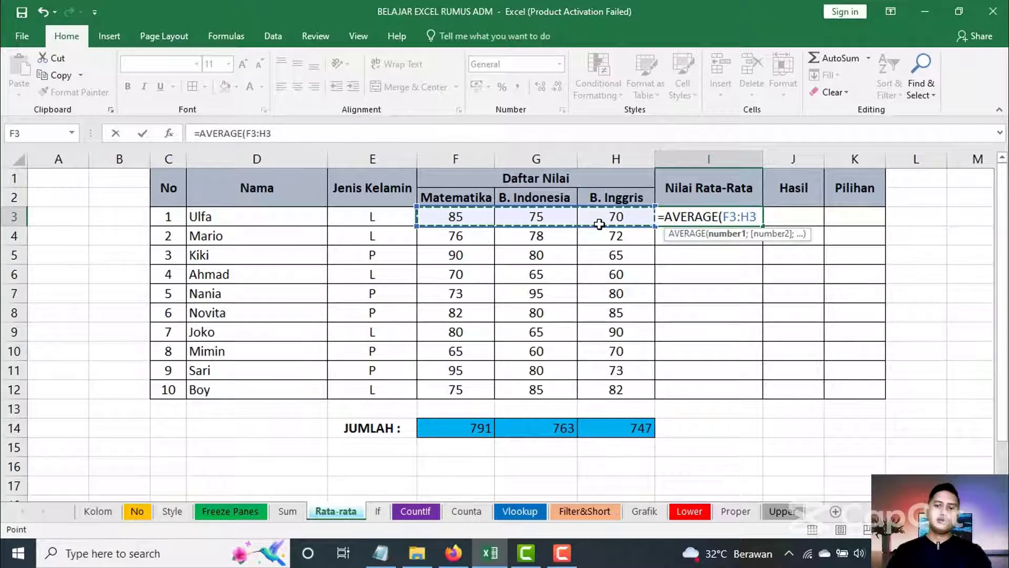
key("Return")
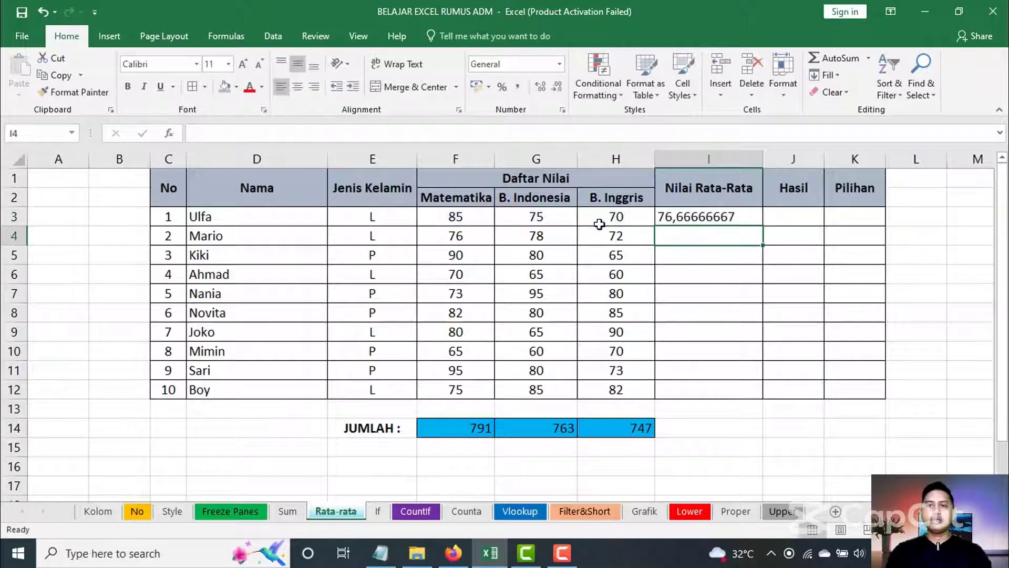
left_click(694, 218)
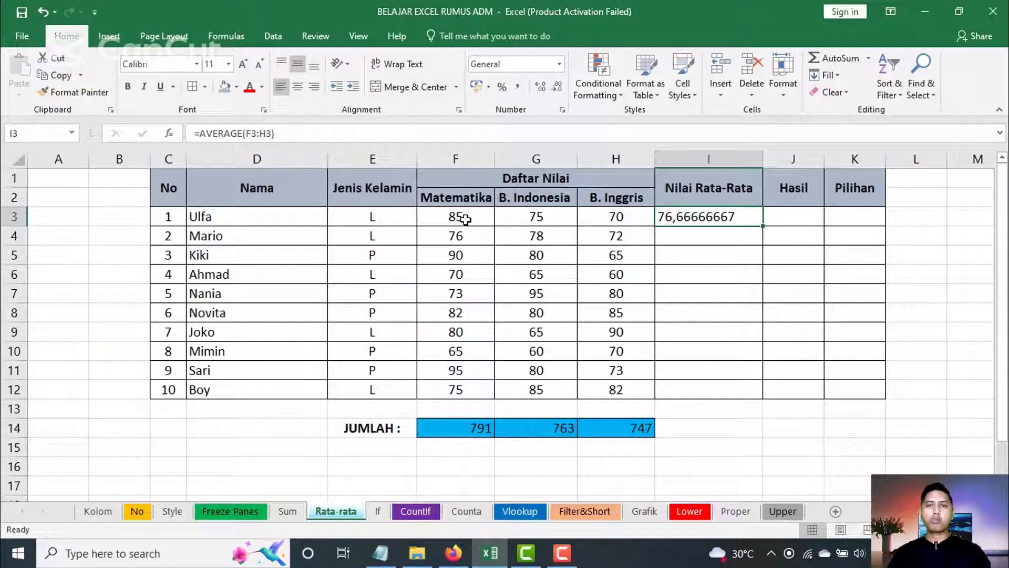
Step: Change the first student's gender in E3 from L to P, then reselect the average in I3
left_click(380, 217)
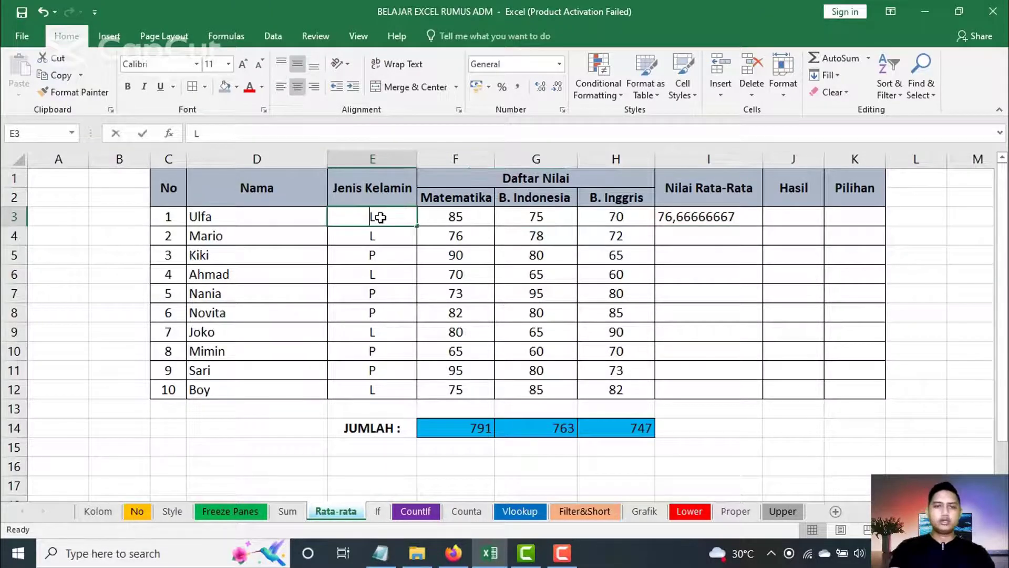
type("P")
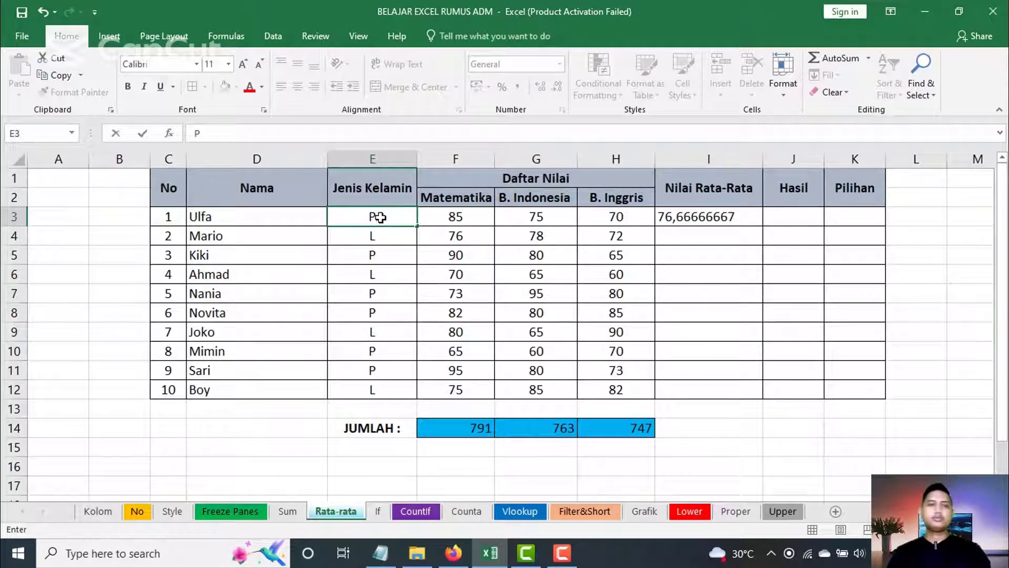
left_click(473, 219)
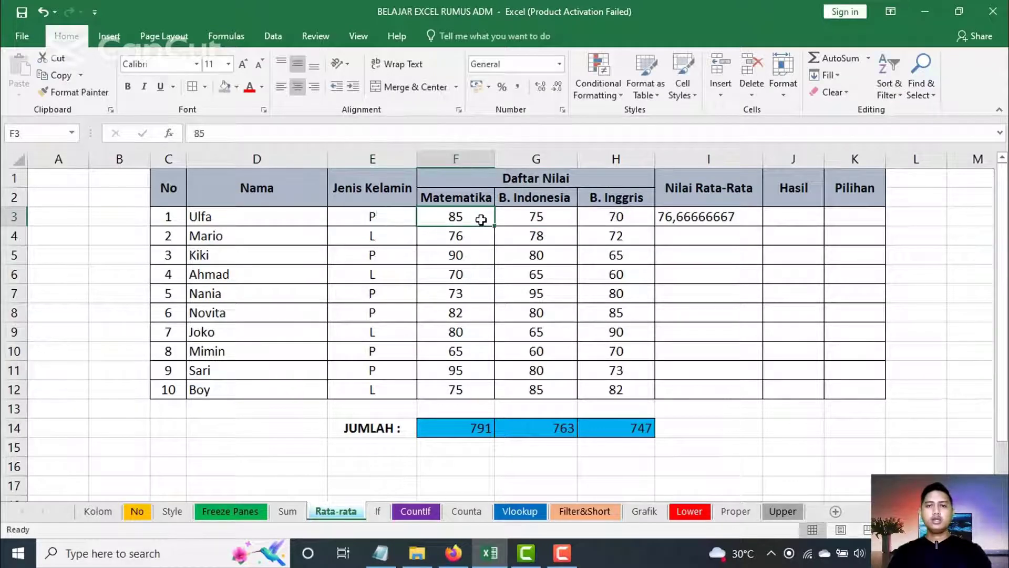
left_click(693, 220)
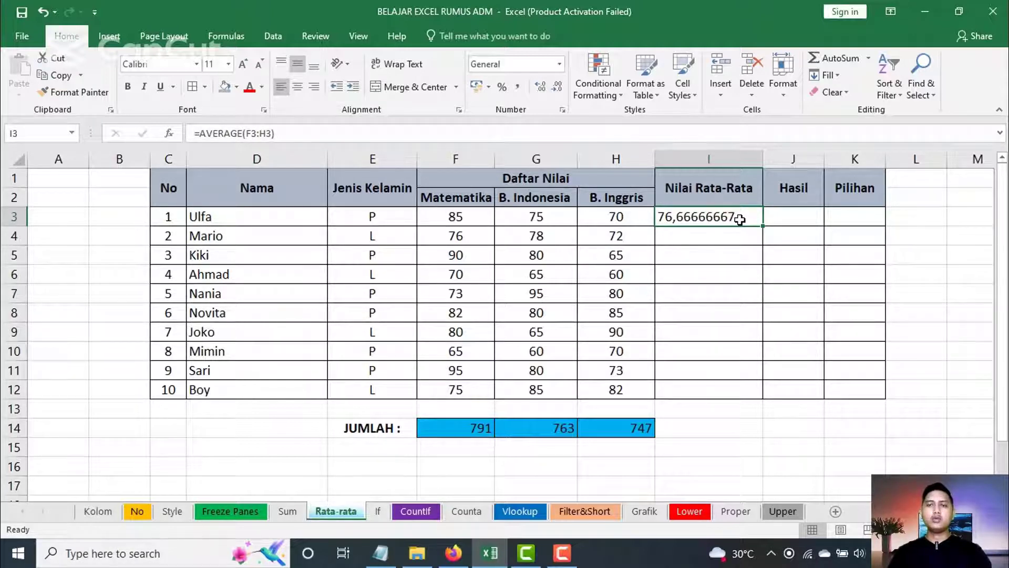
key("Return")
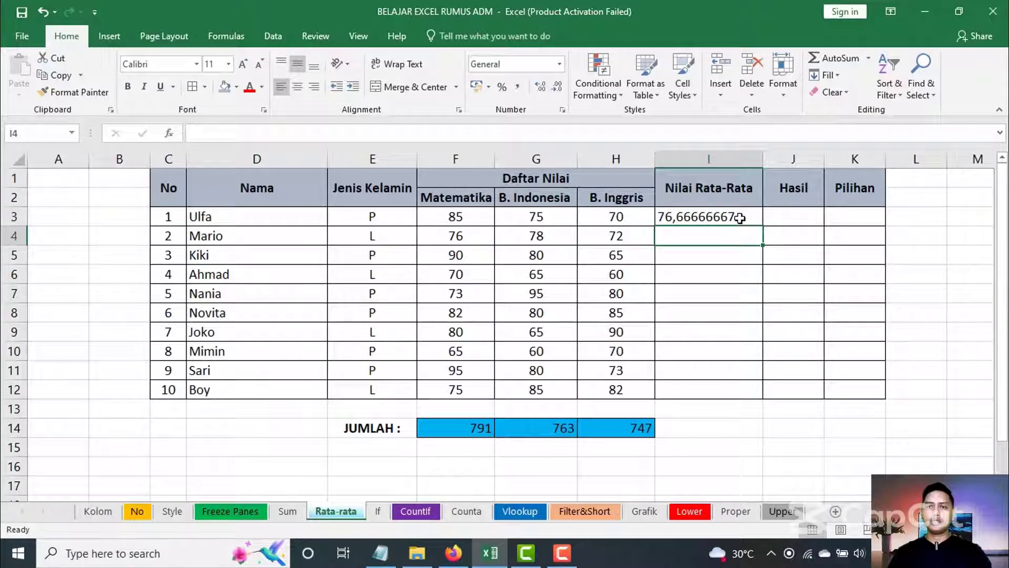
left_click(740, 217)
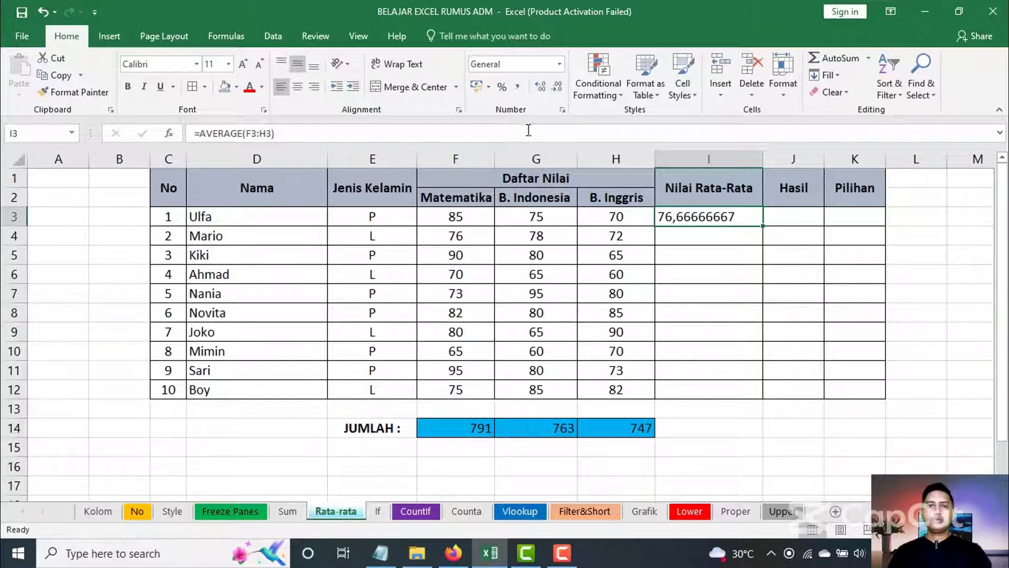
Step: Reduce the I3 average to two decimals, showing 76,67
left_click(558, 88)
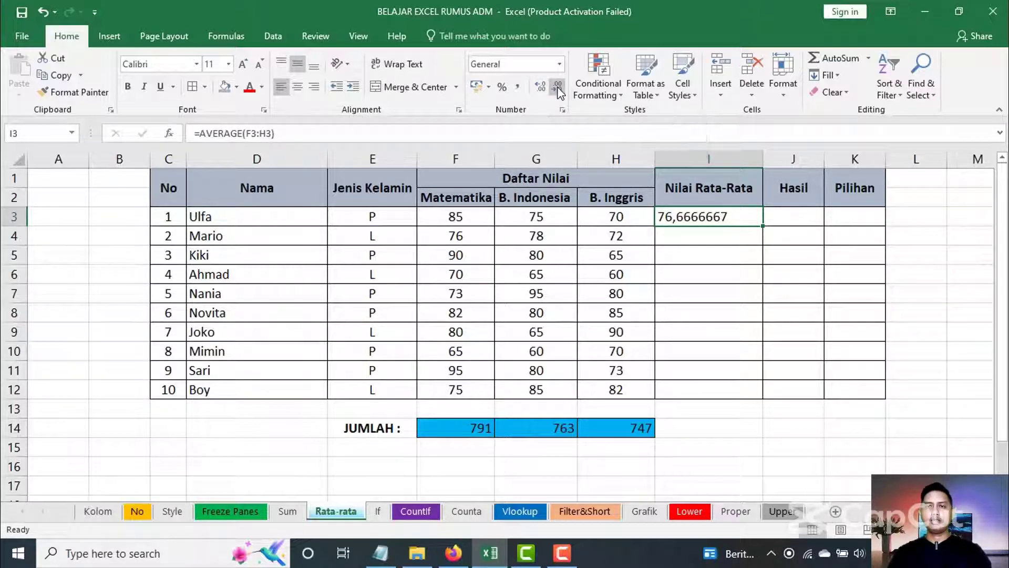
left_click(559, 87)
left_click(558, 88)
left_click(558, 88)
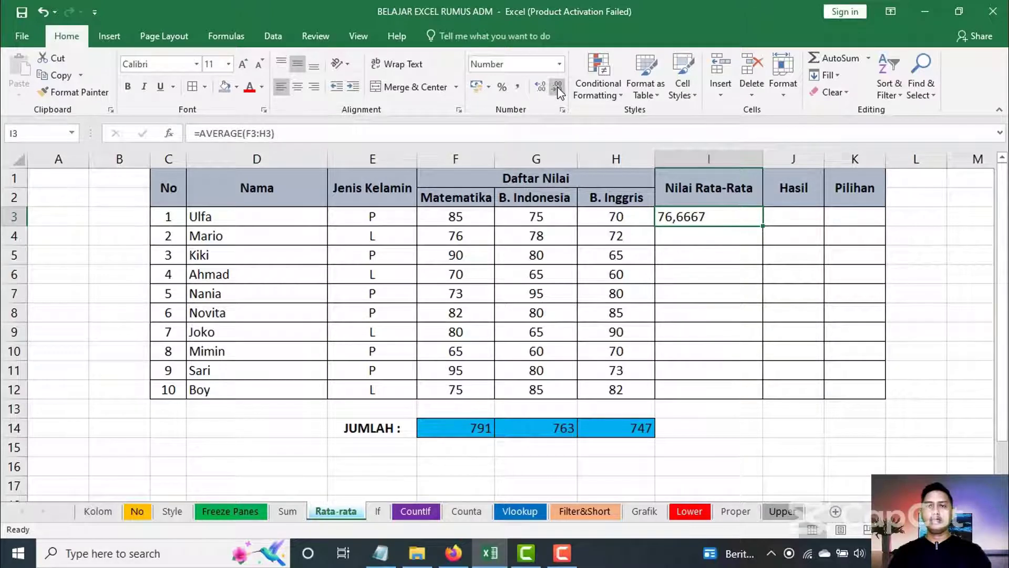
left_click(559, 88)
left_click(558, 88)
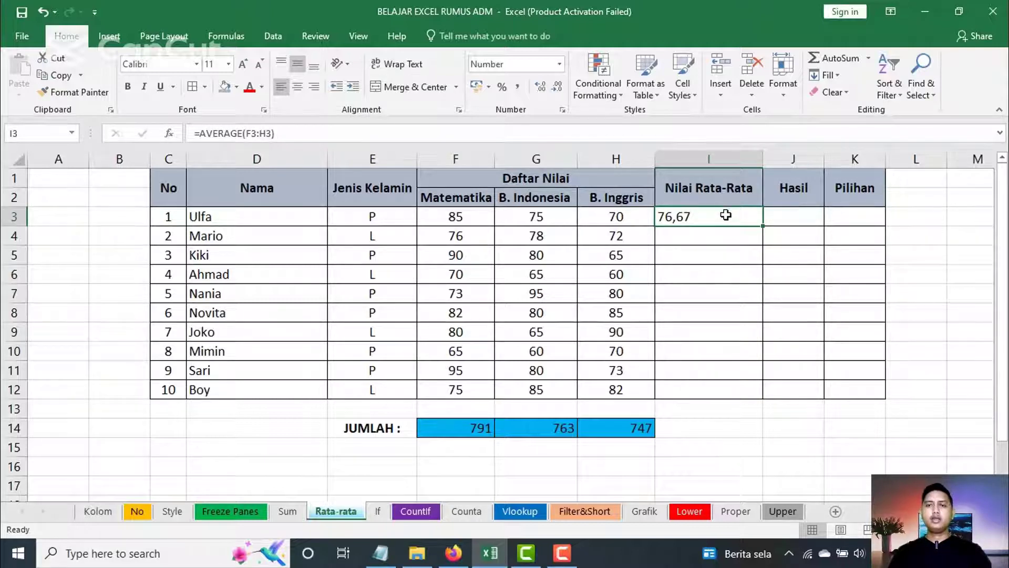
Step: Copy the average formula down to I12 and centre the averages in their cells
left_click(719, 232)
left_click(704, 390)
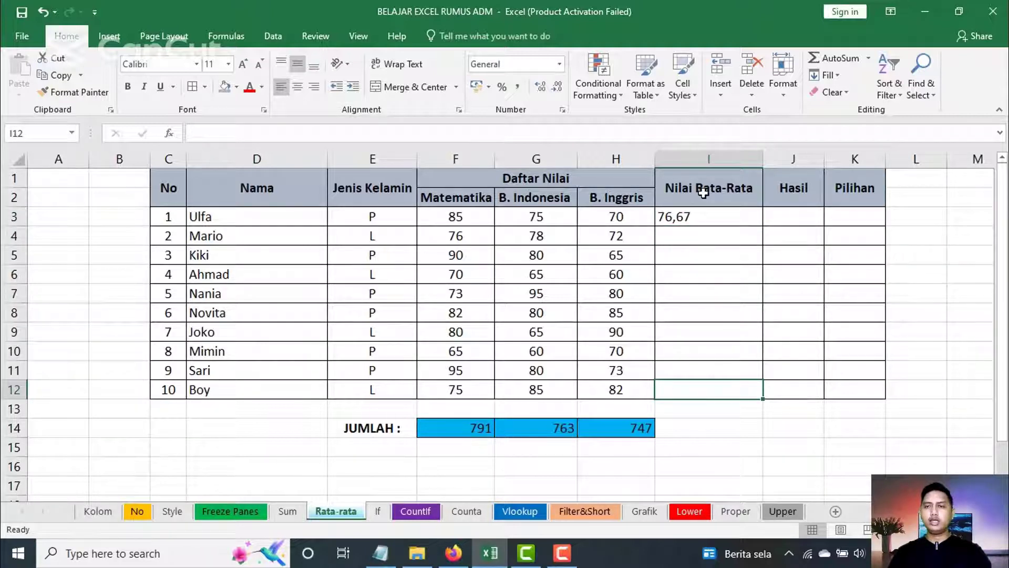
left_click(710, 219)
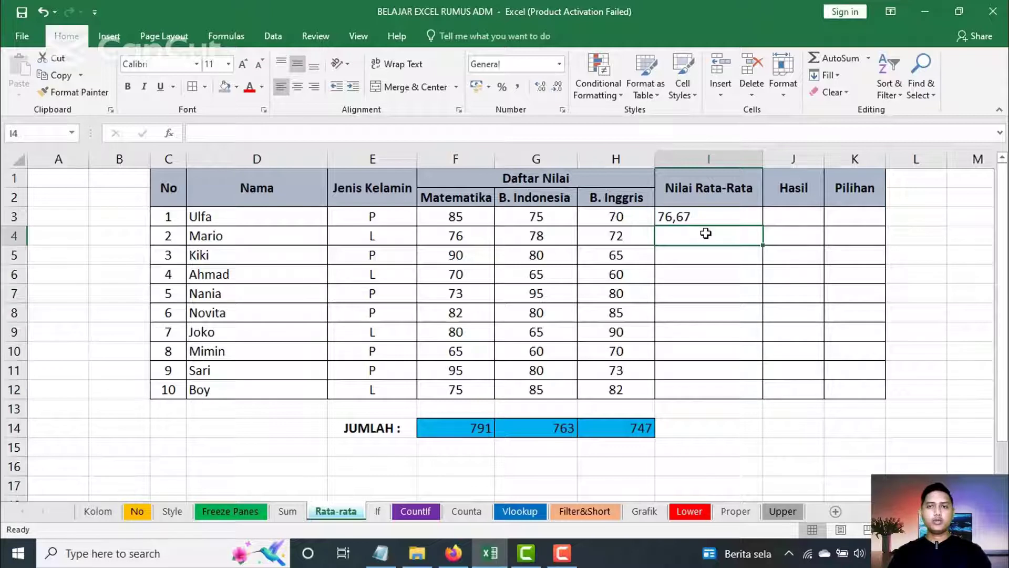
left_click(710, 257)
left_click(708, 277)
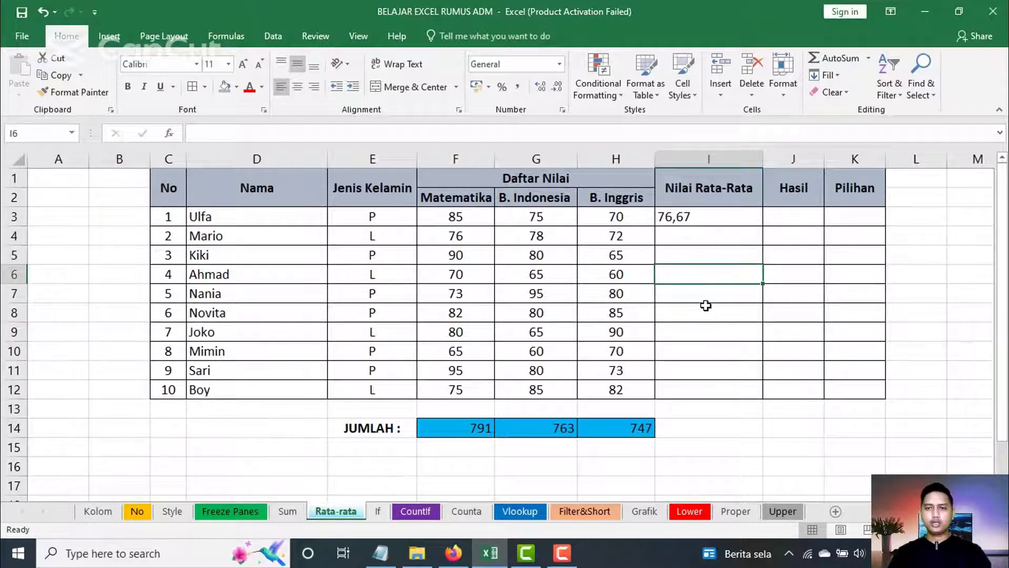
left_click(705, 294)
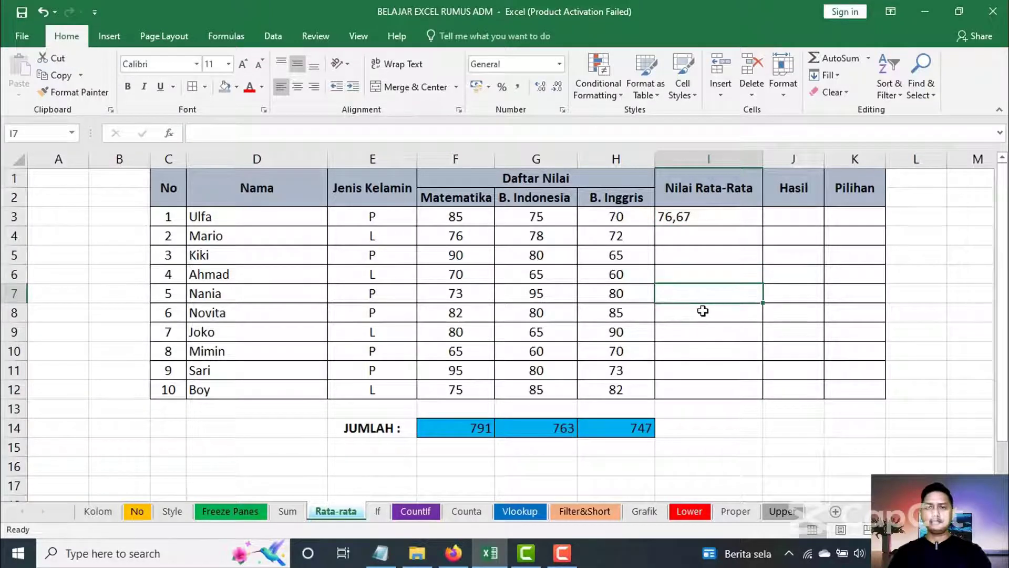
left_click(705, 311)
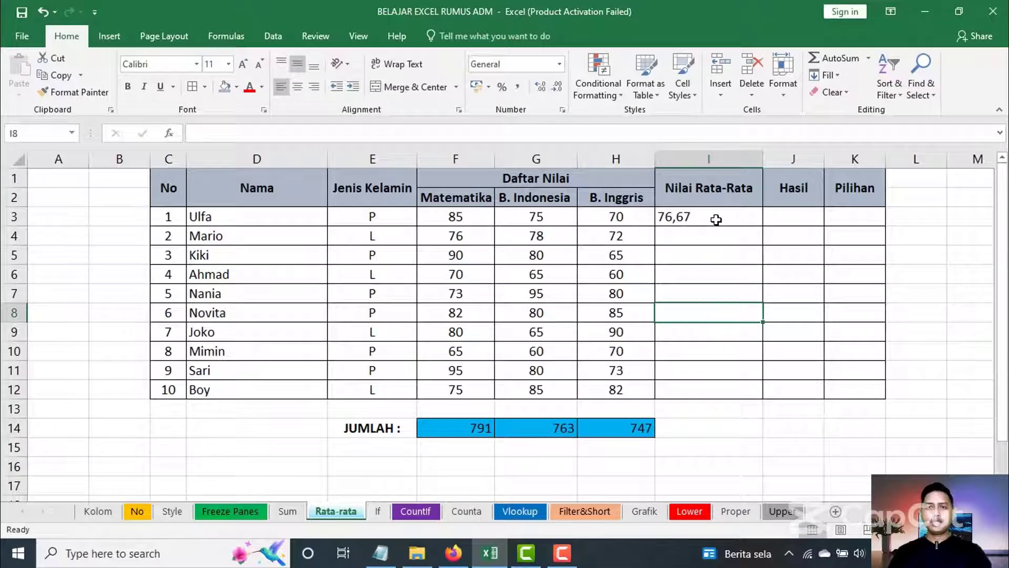
left_click(716, 220)
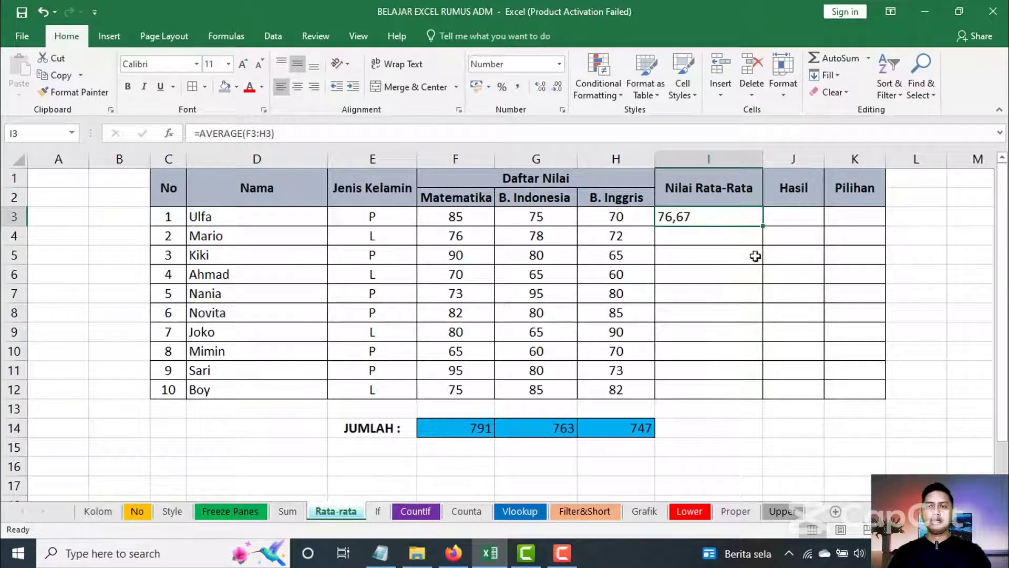
left_click_drag(763, 226, 754, 395)
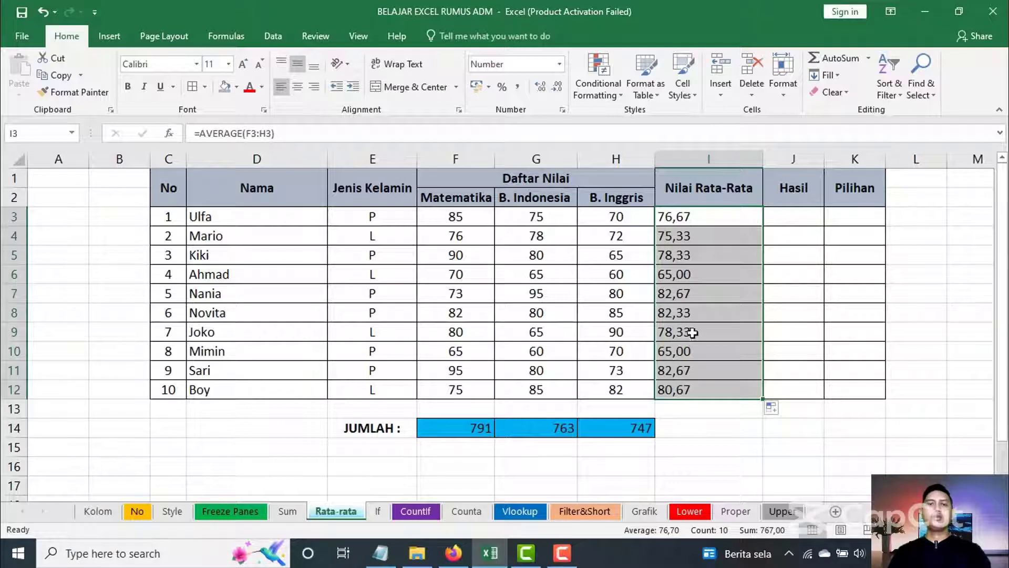
left_click(293, 87)
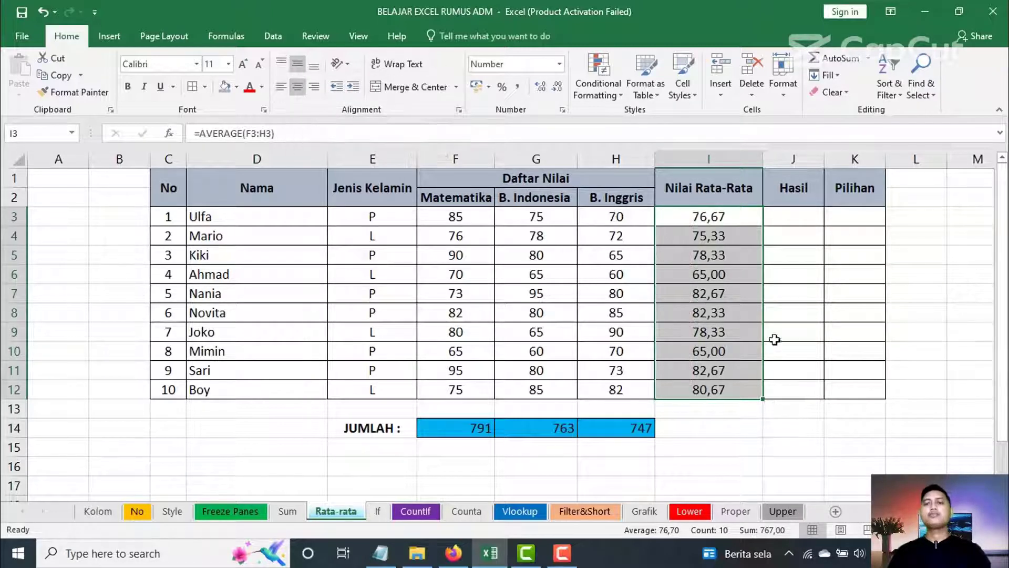
left_click(840, 342)
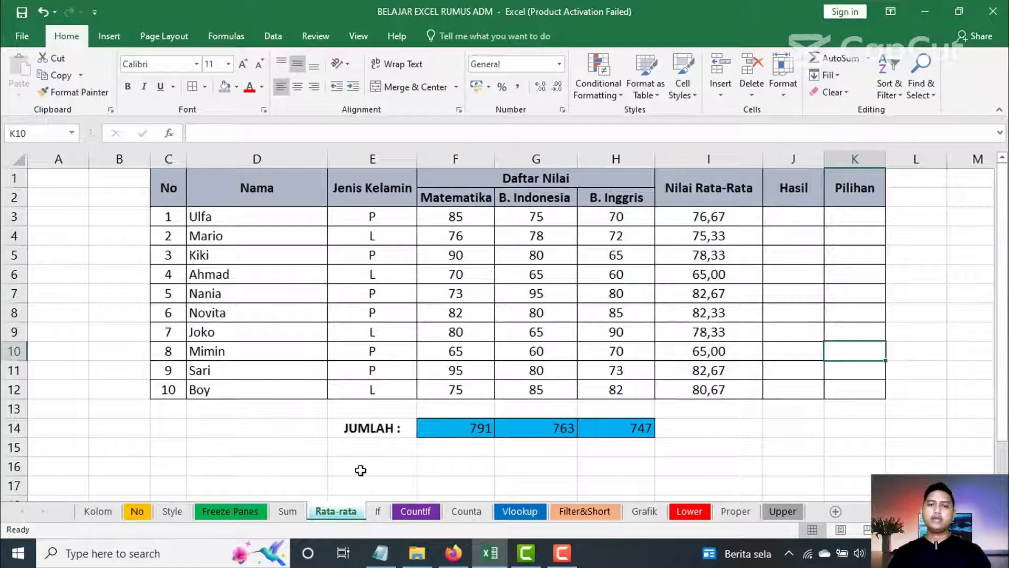
Step: Go to the If sheet, select J3, and widen the empty Hasil column
left_click(380, 512)
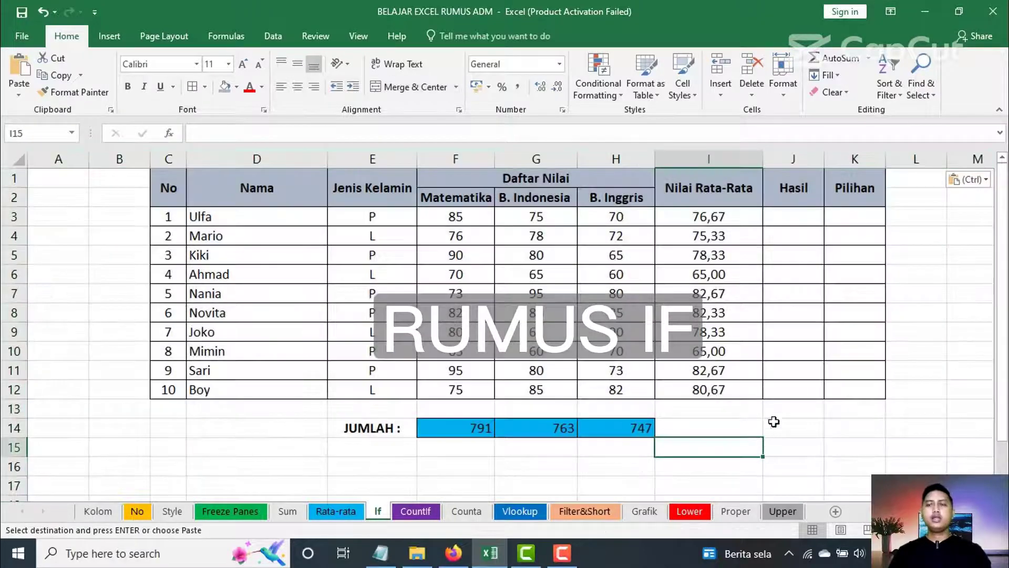
left_click(787, 215)
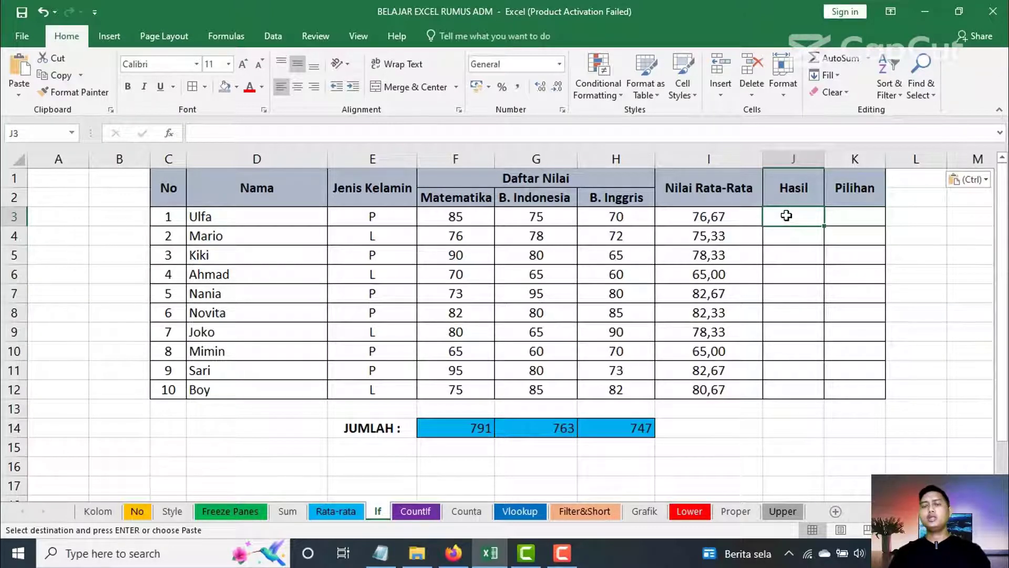
key("ctrl")
key("w")
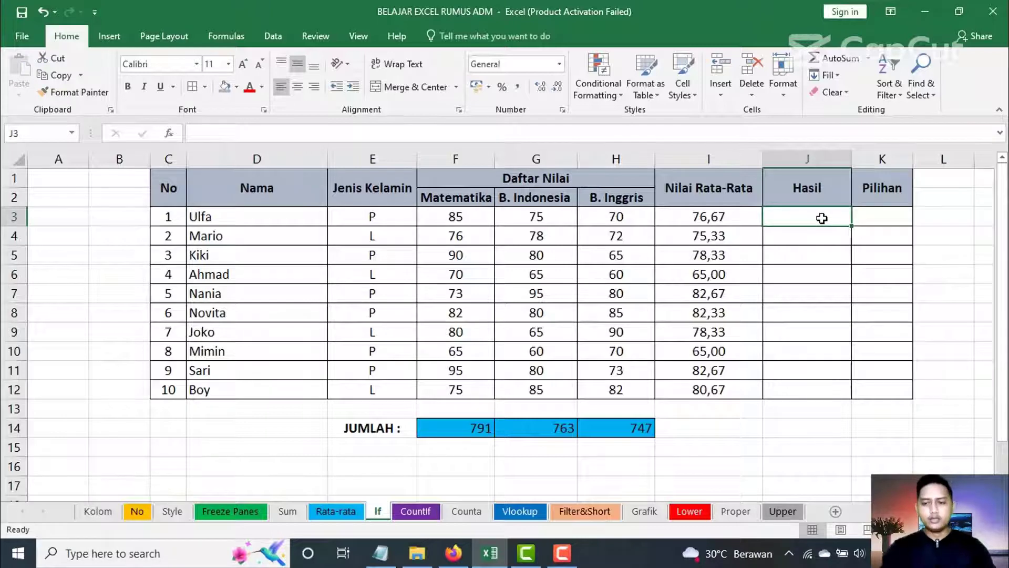
Step: Enter =IF(I3<70;"TIDAK LULUS";"LULUS") in J3, showing LULUS for the first student
type("=")
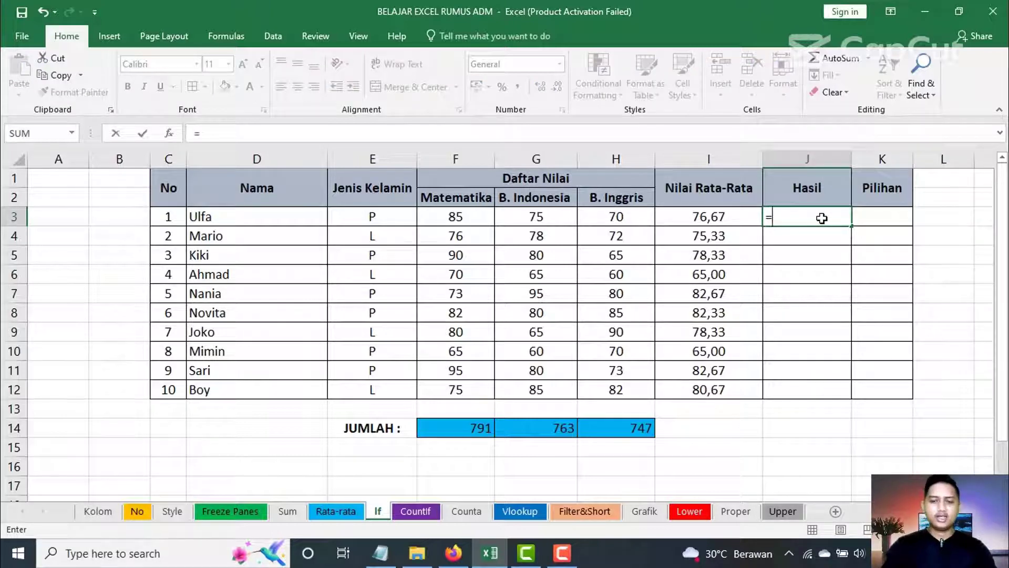
type("IF")
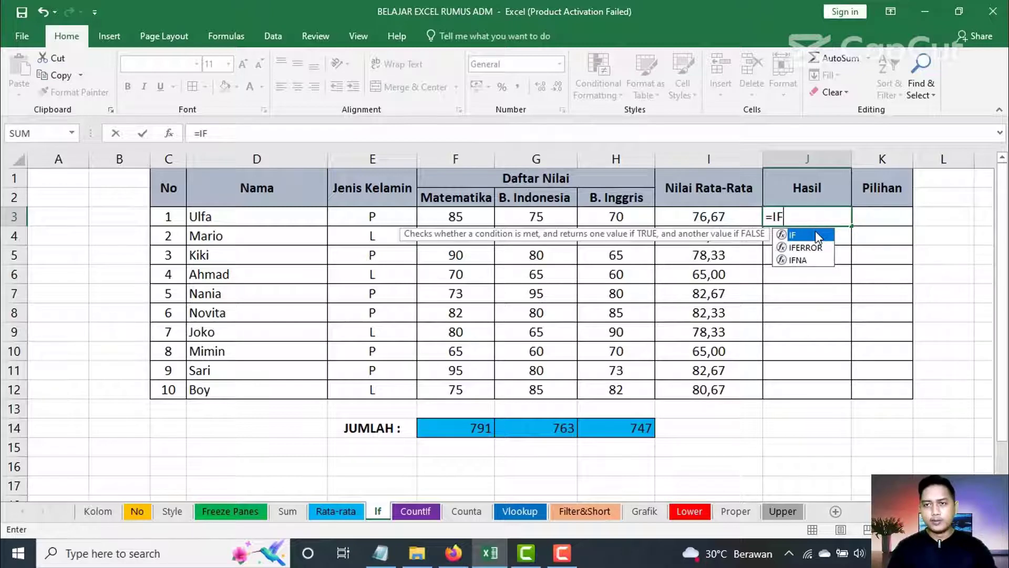
double_click(815, 234)
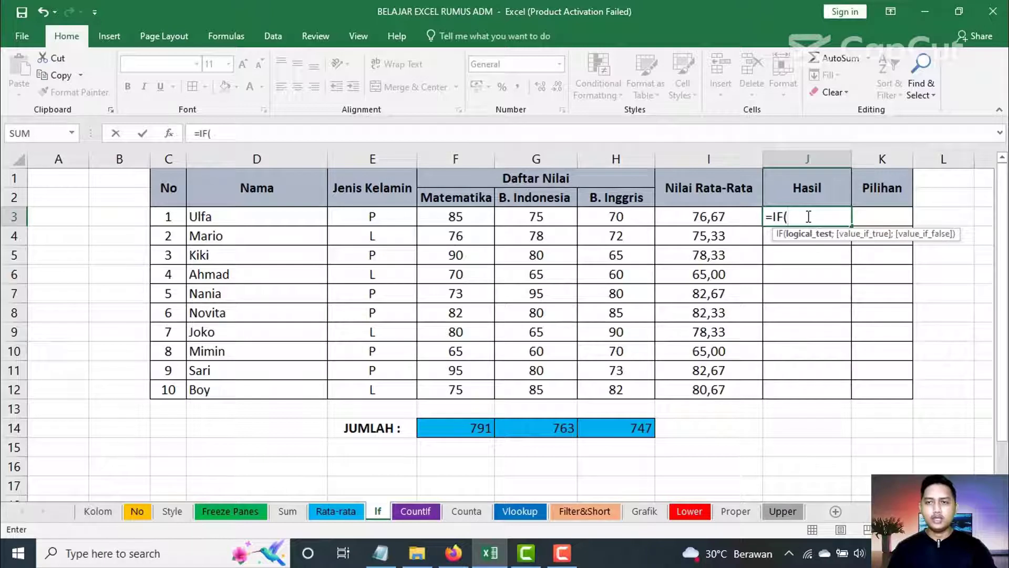
left_click(725, 214)
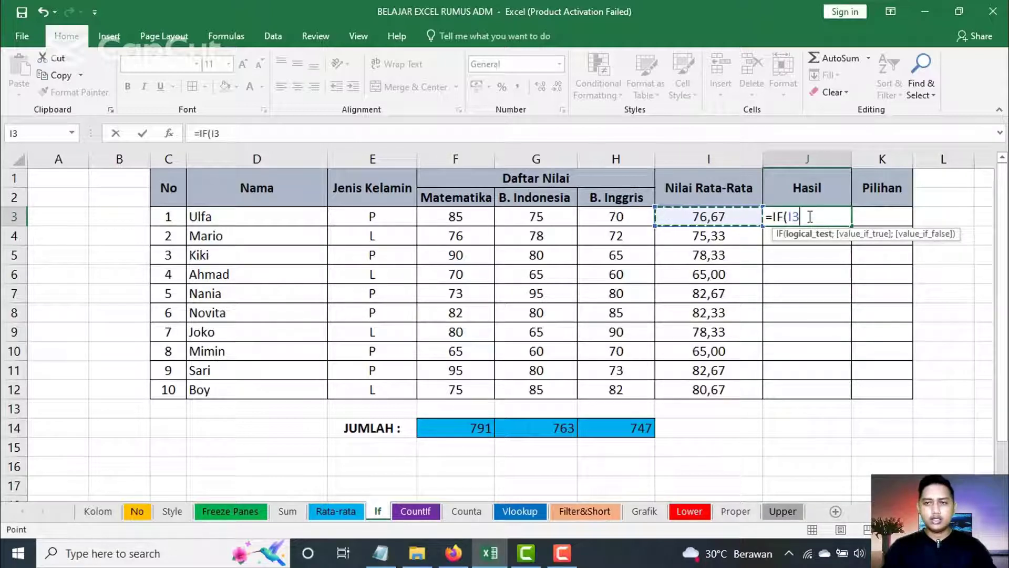
type("<")
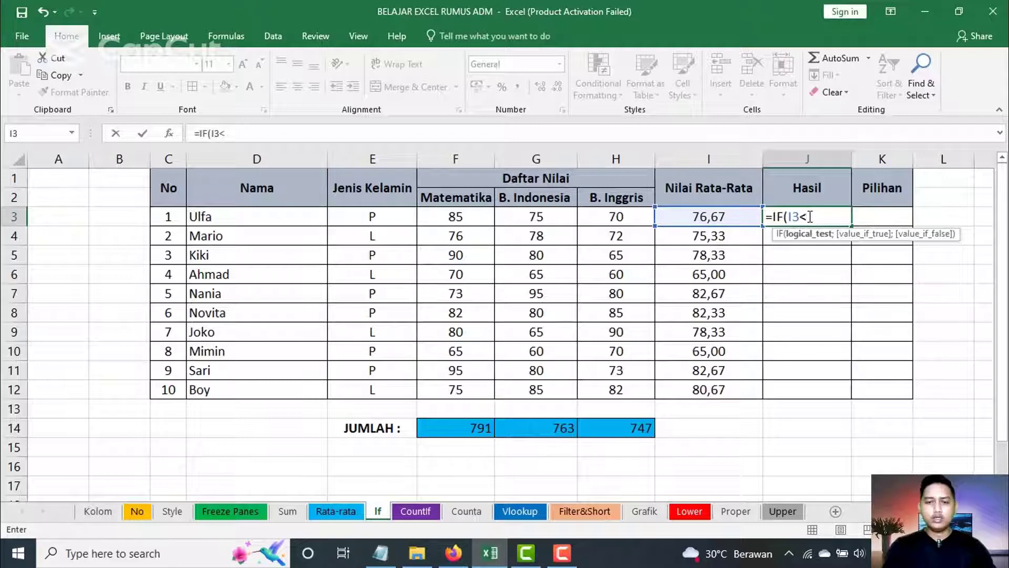
type("70")
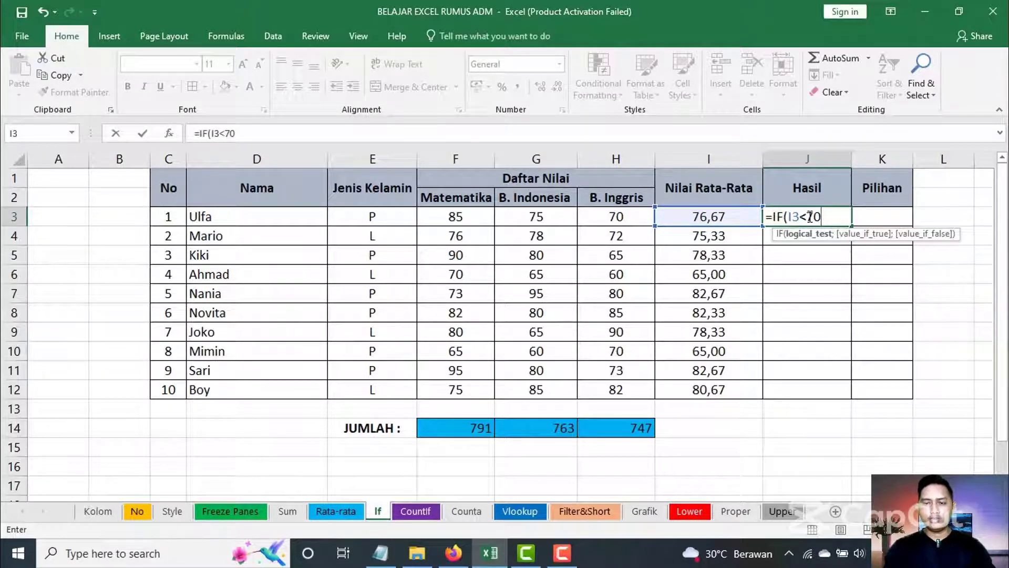
type(";")
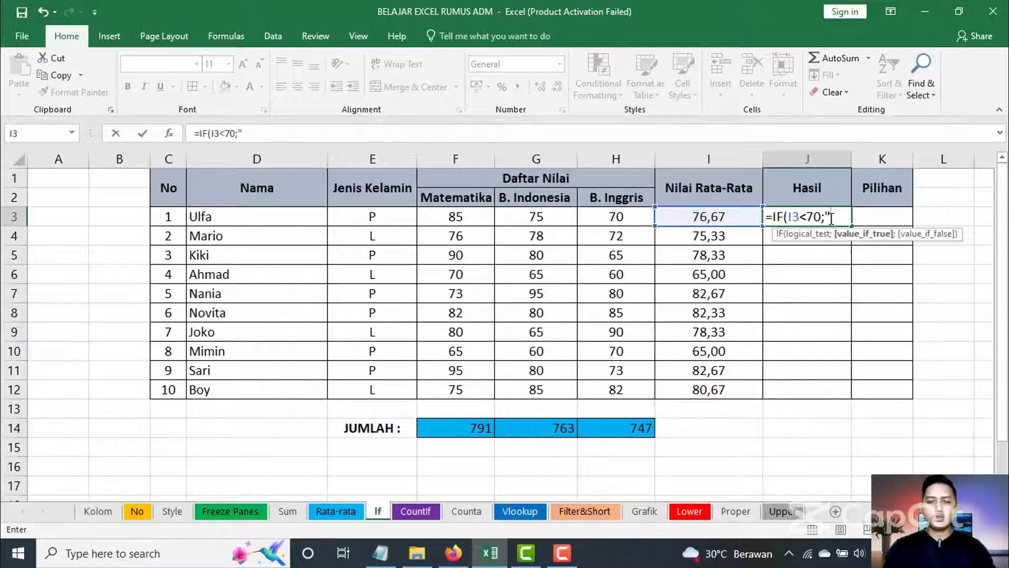
type("TIDAK")
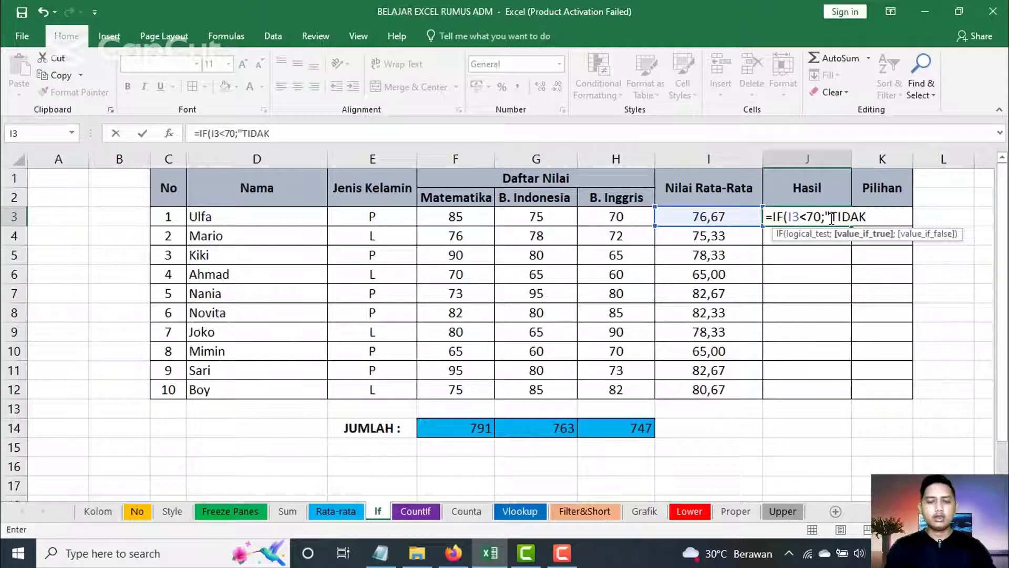
type(" L")
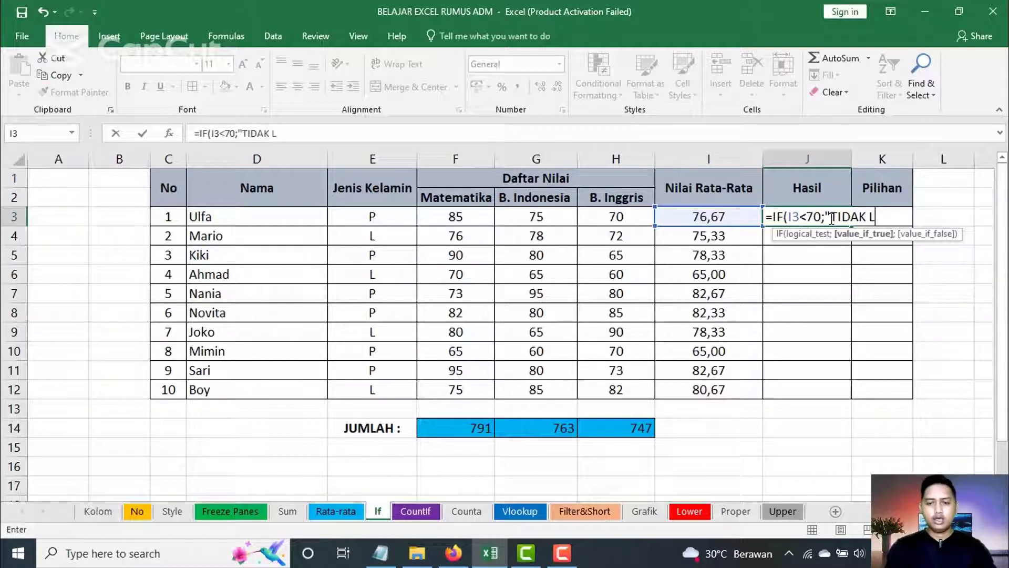
type("ULUS\"")
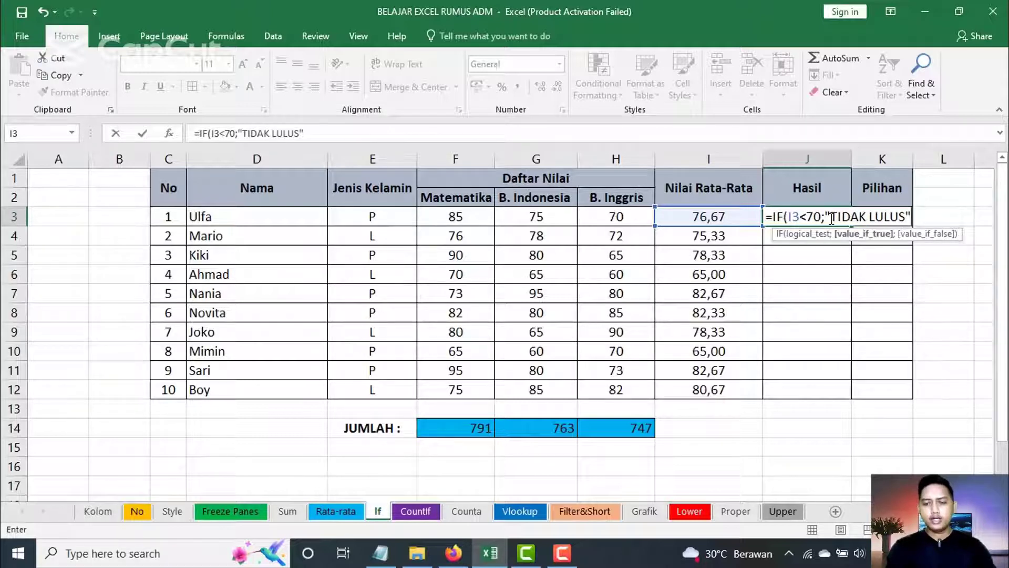
type(";")
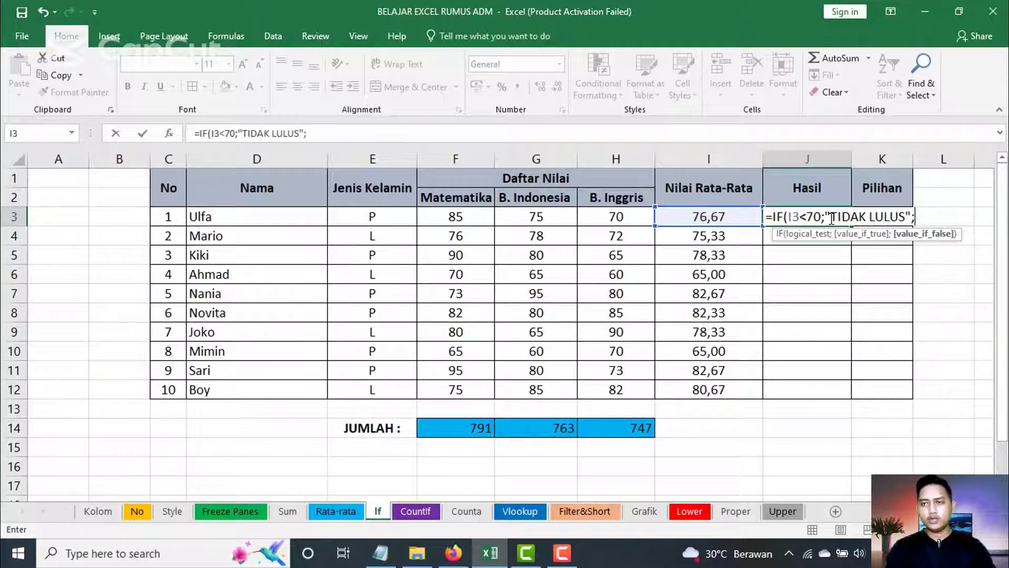
type("\"L")
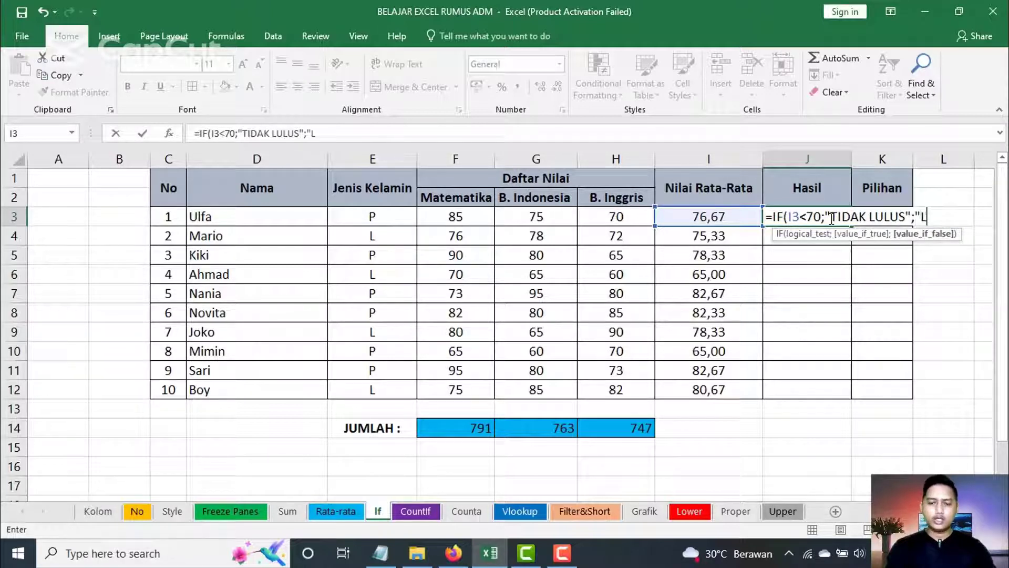
type("ULUS\"")
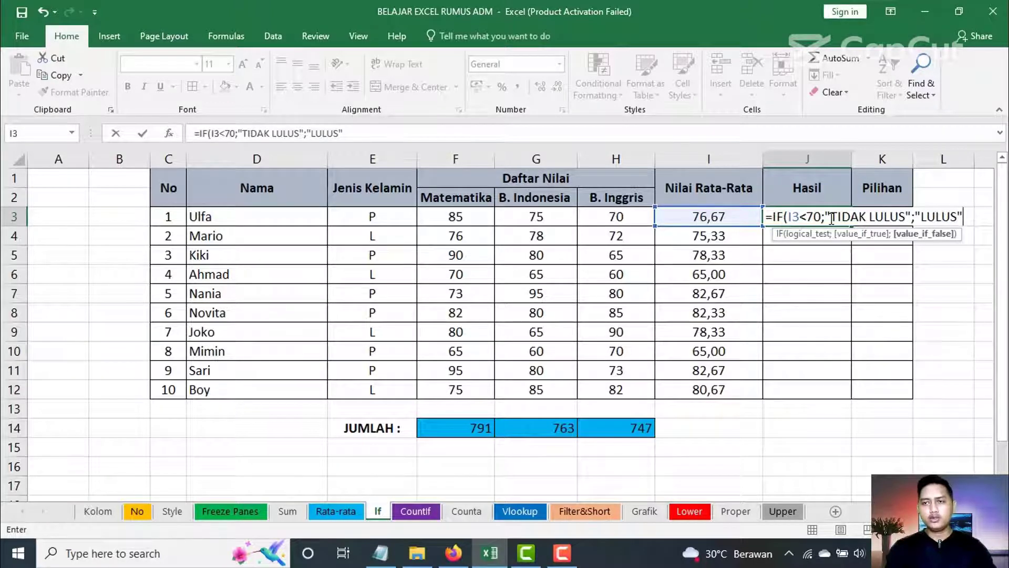
type(")")
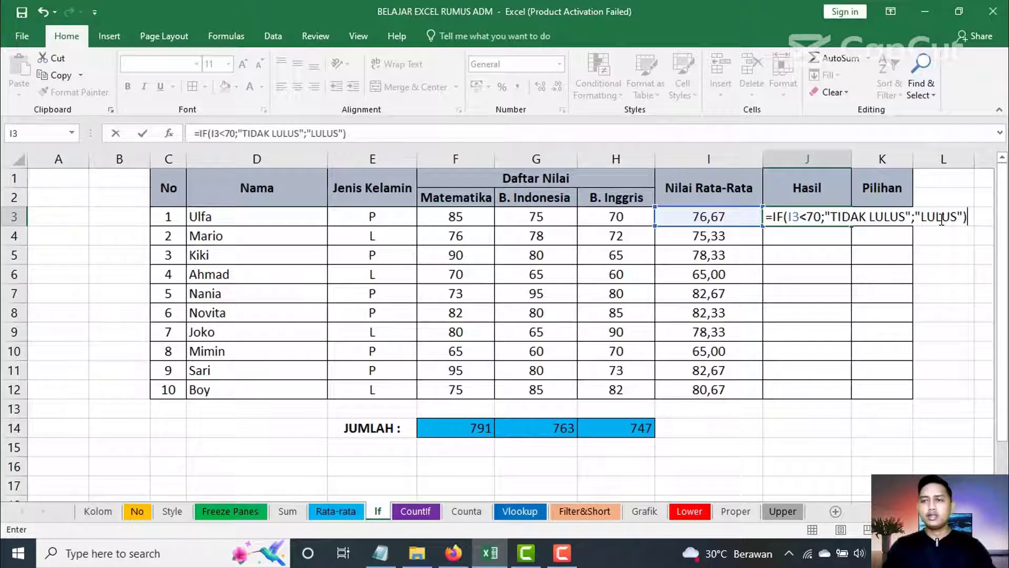
key("Return")
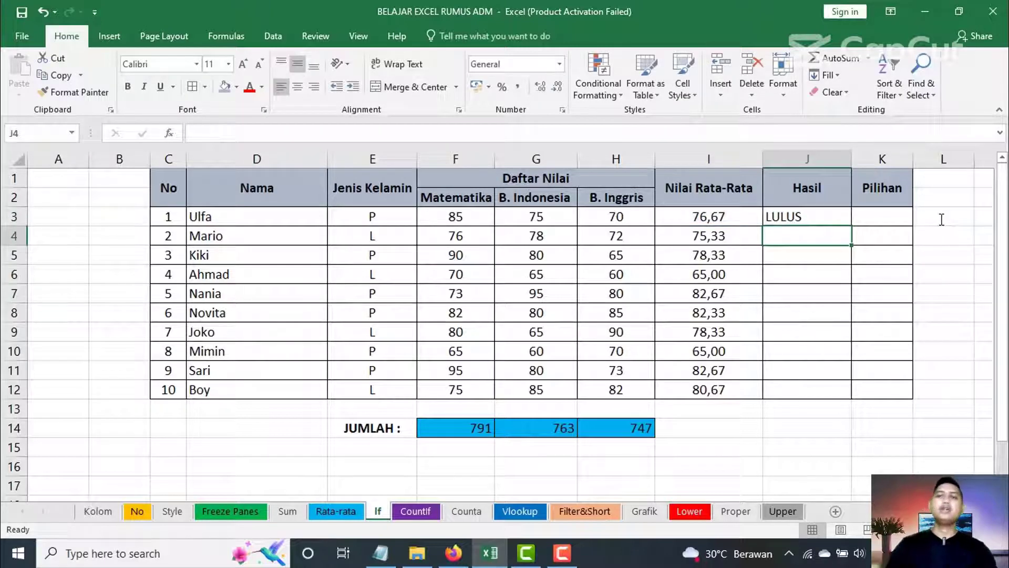
Step: Fill the IF formula down to J12 and check the TIDAK LULUS results for the 65,00 averages
left_click(818, 220)
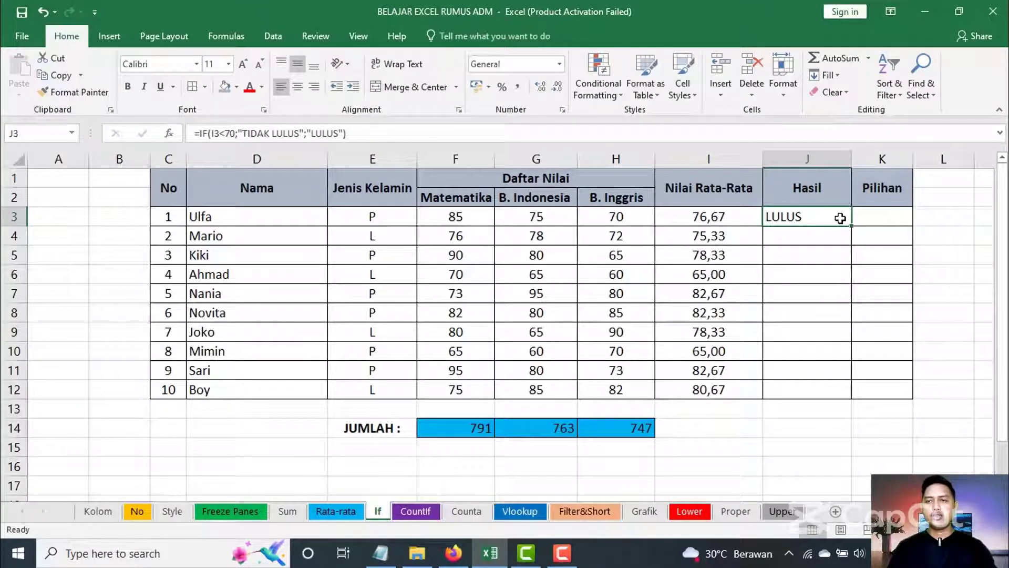
left_click_drag(852, 226, 852, 395)
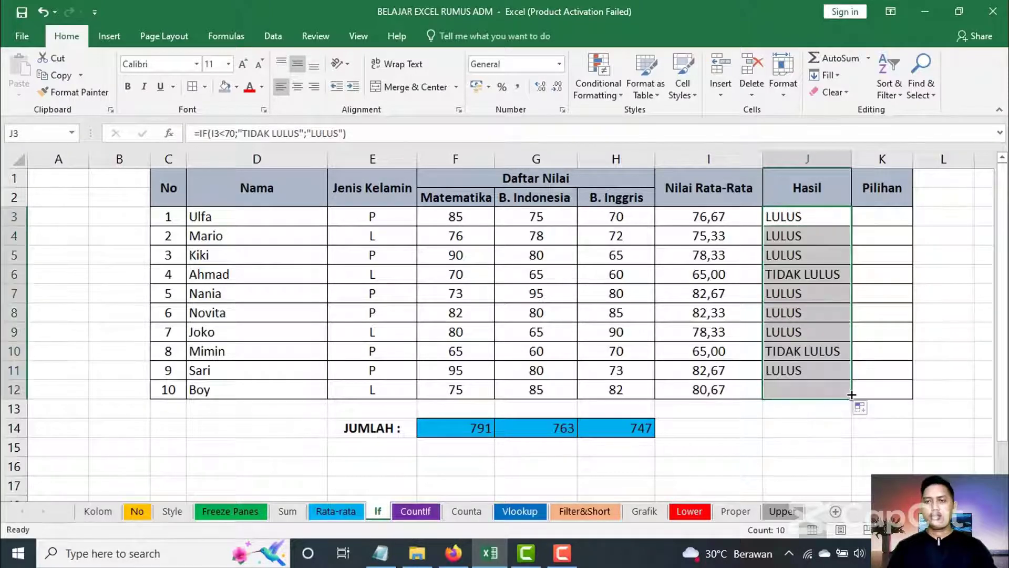
left_click(808, 277)
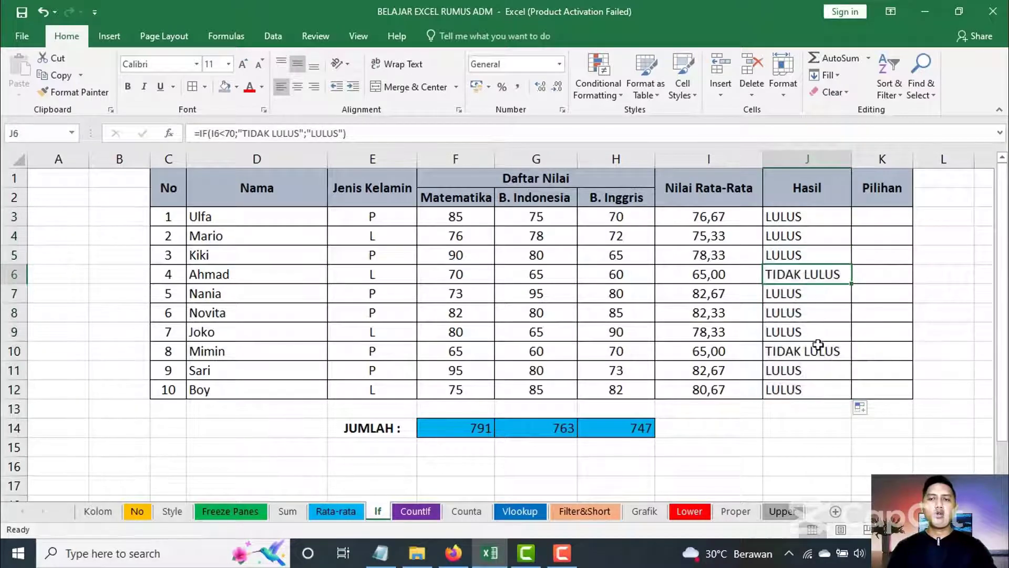
left_click(818, 345)
left_click(818, 274)
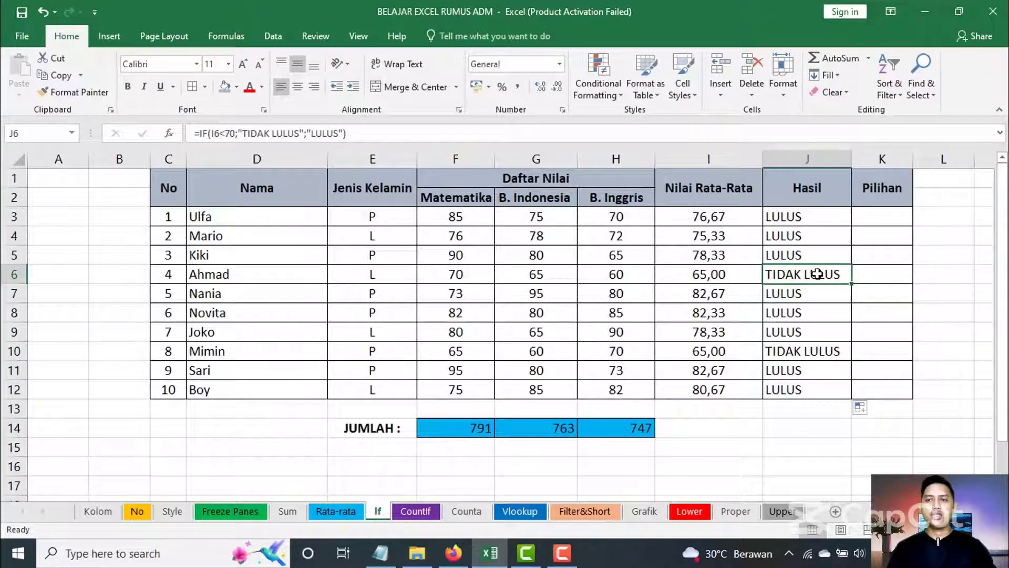
left_click(749, 279)
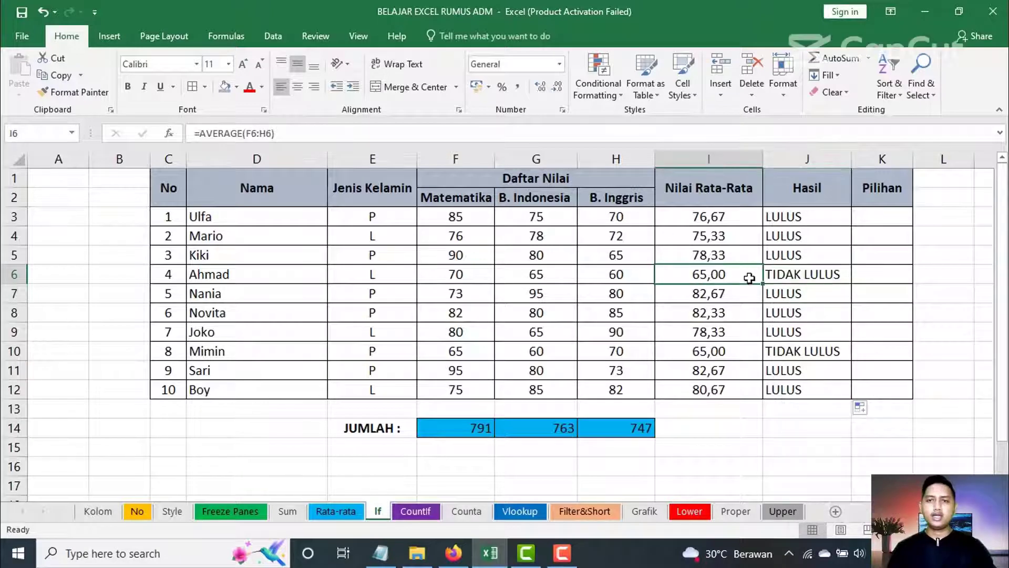
left_click(789, 346)
left_click(743, 349)
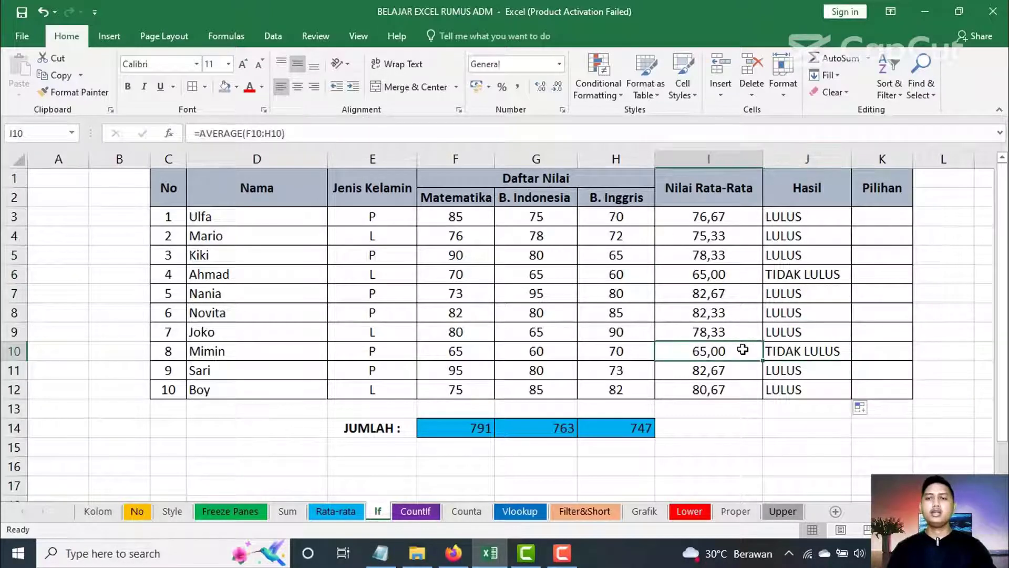
left_click(741, 275)
left_click(833, 297)
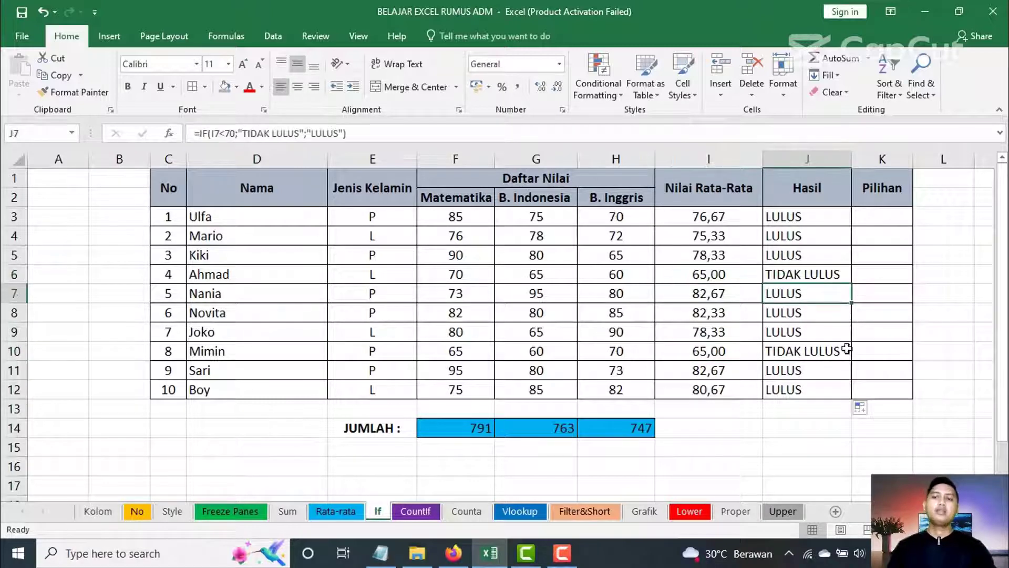
left_click(865, 442)
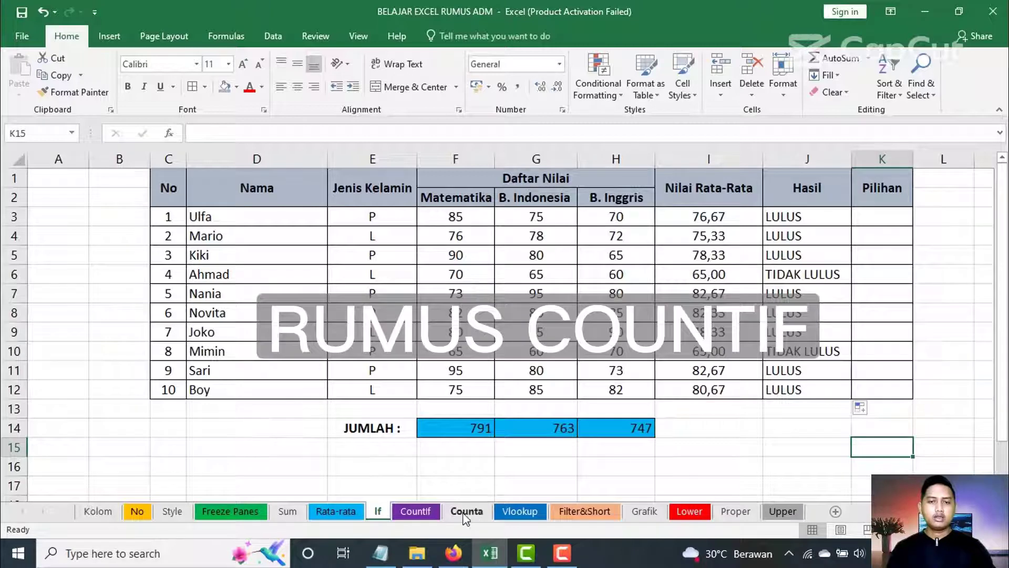
Step: Switch to the Countif sheet and review the L and P gender codes in column E
left_click(427, 513)
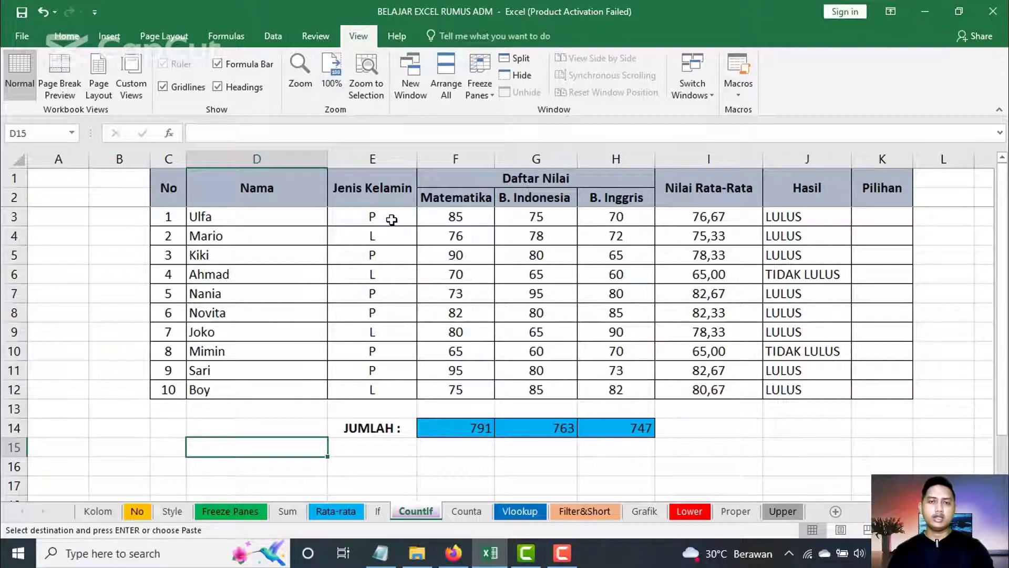
left_click(392, 220)
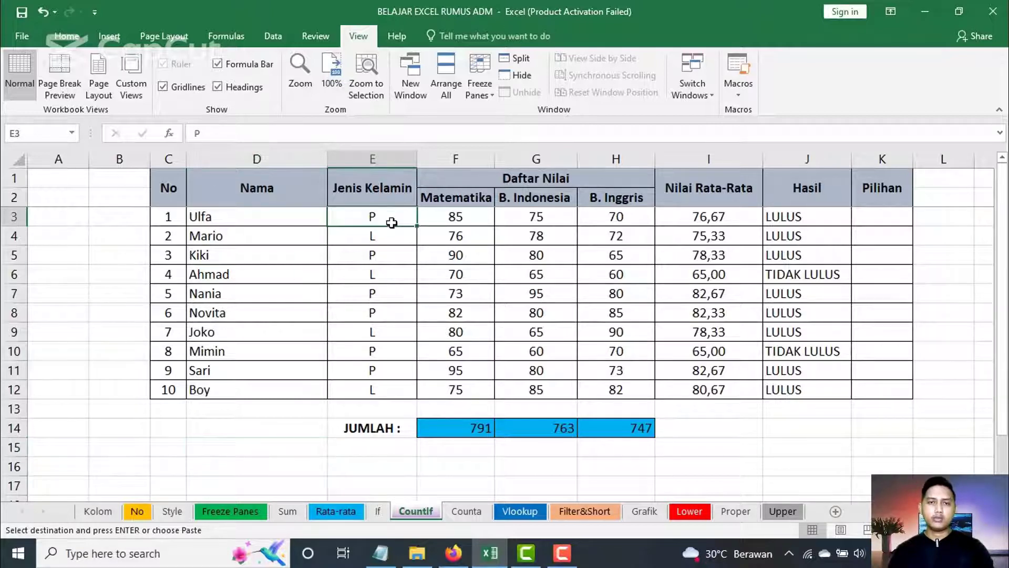
left_click(391, 255)
left_click(389, 294)
left_click(388, 315)
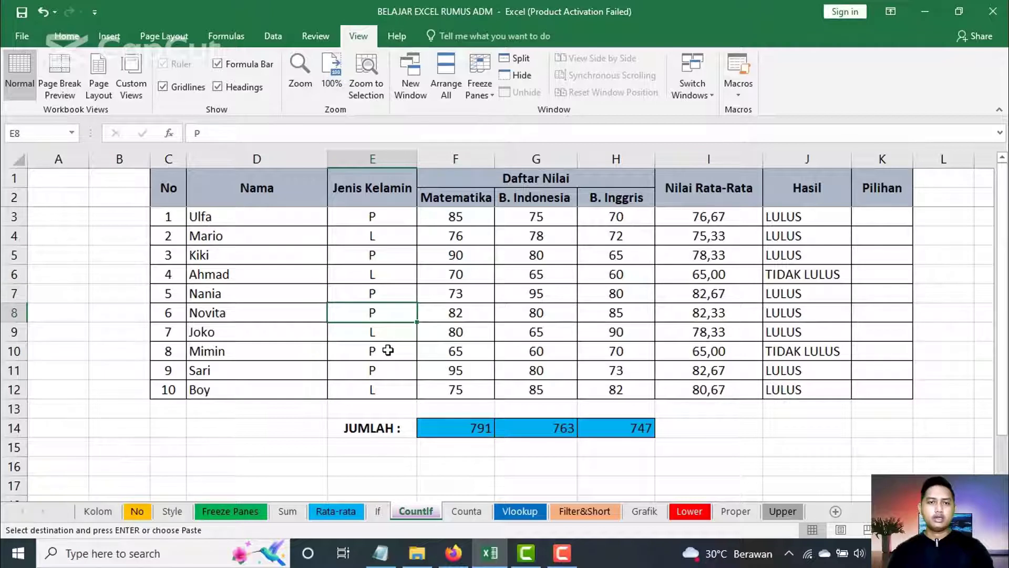
left_click(388, 349)
left_click(388, 370)
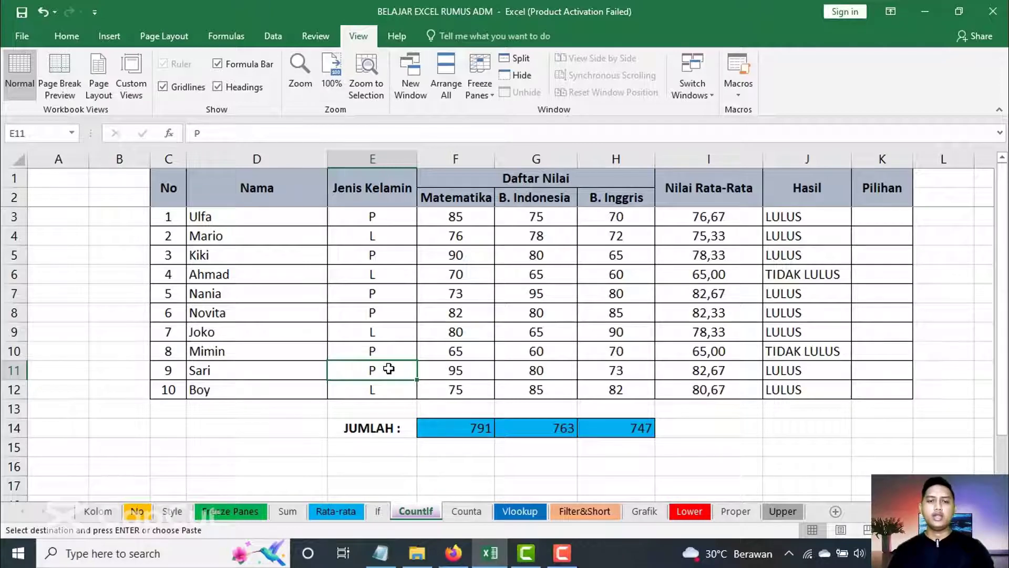
scroll(389, 369, "down", 1)
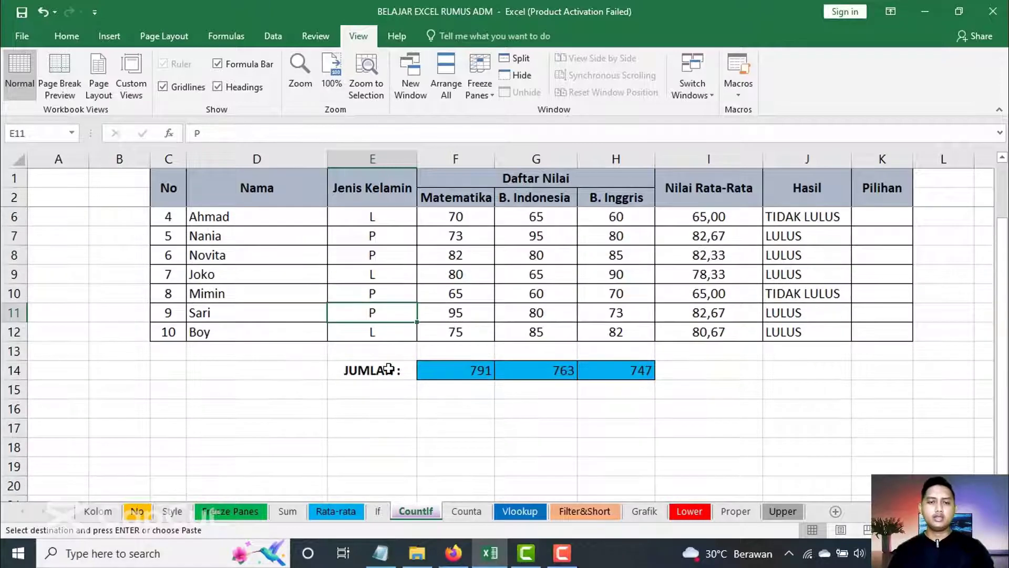
left_click(302, 403)
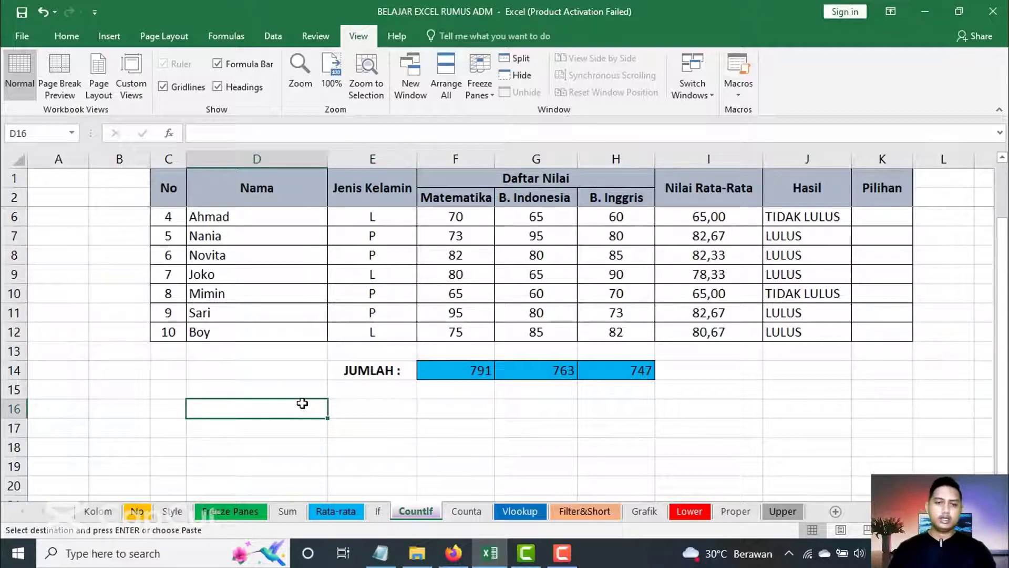
Step: Type the labels 'Jumlah Laki-laki' in D16 and 'Jumlah Perempuan' in D17
type("LA")
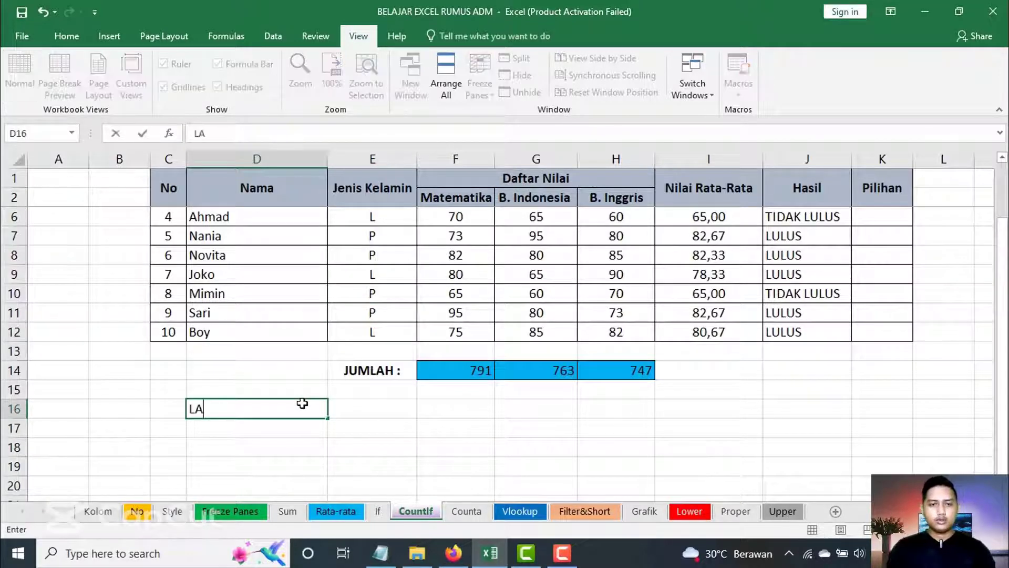
key("BackSpace")
key("BackSpace")
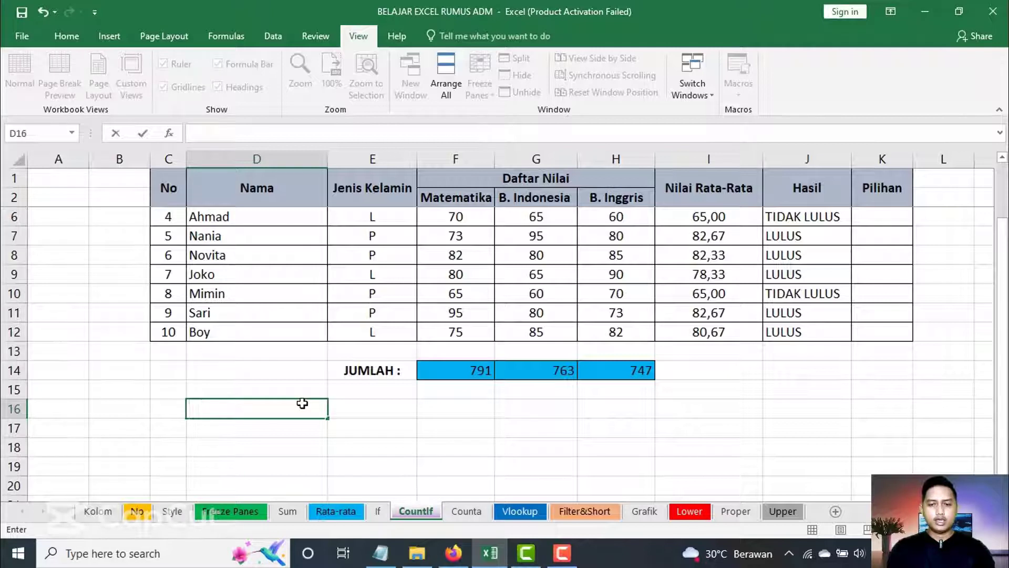
type("Jumlah Laki")
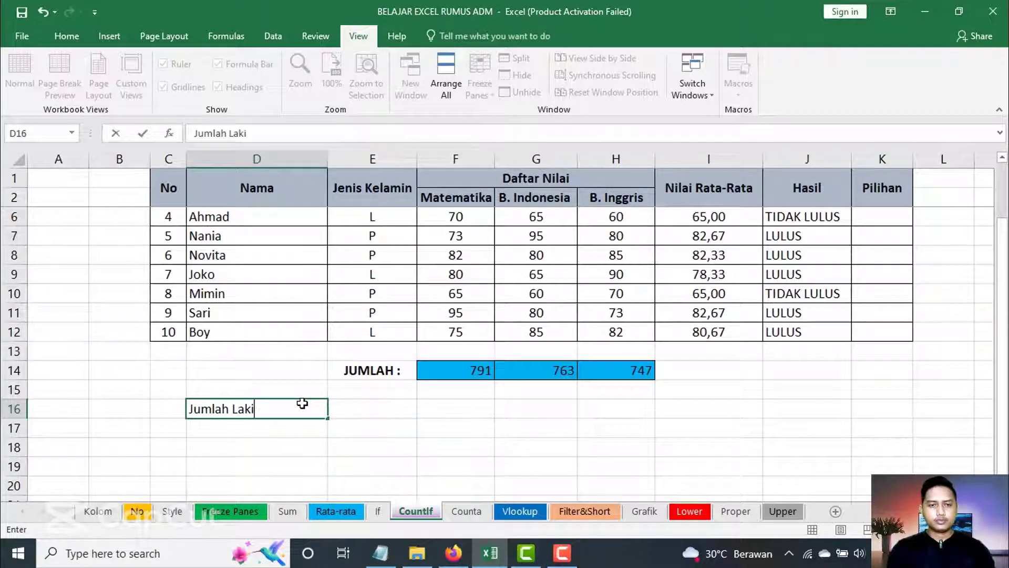
type("-lak")
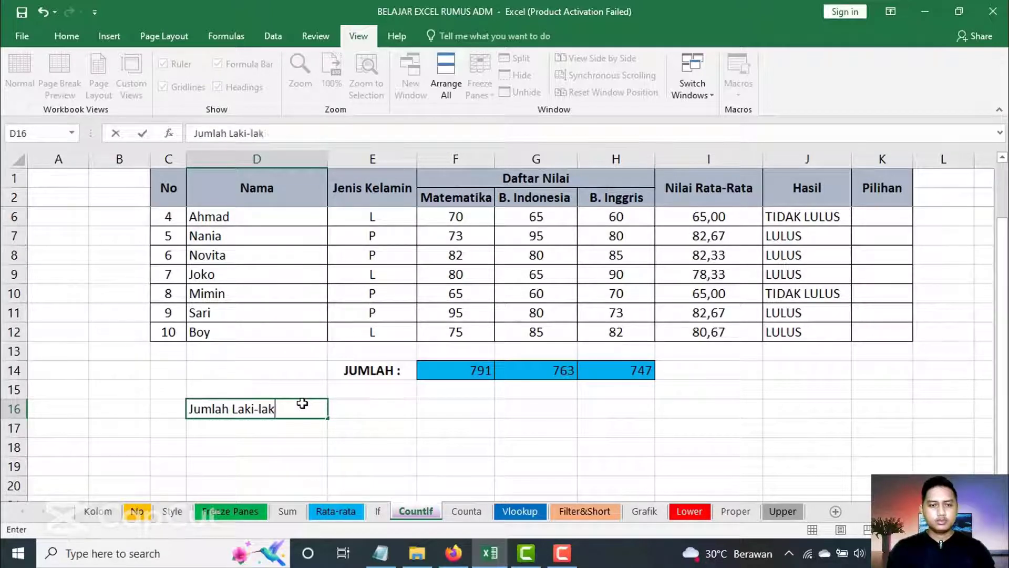
type("i")
key("Return")
type("J")
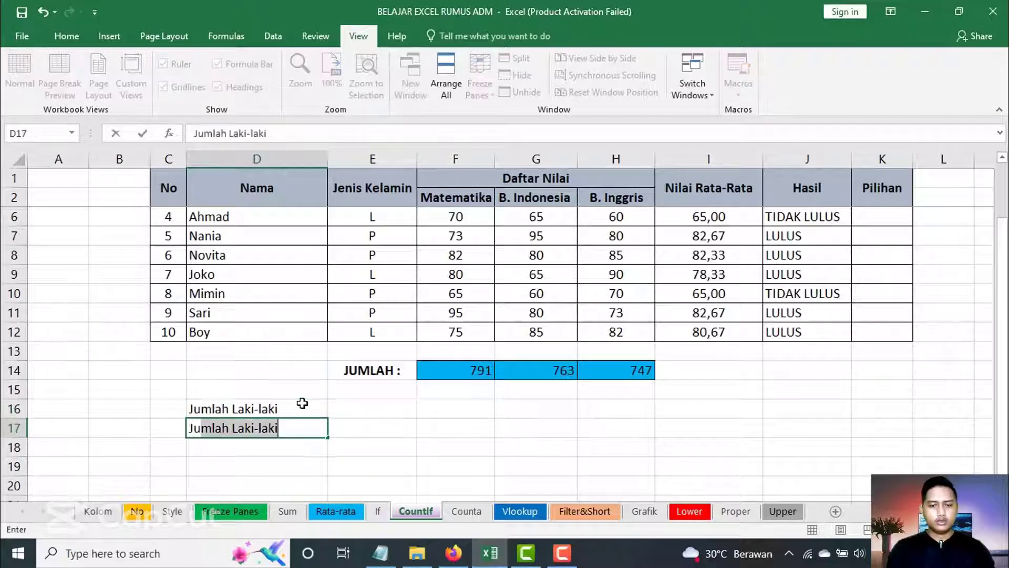
type("umlah Perem")
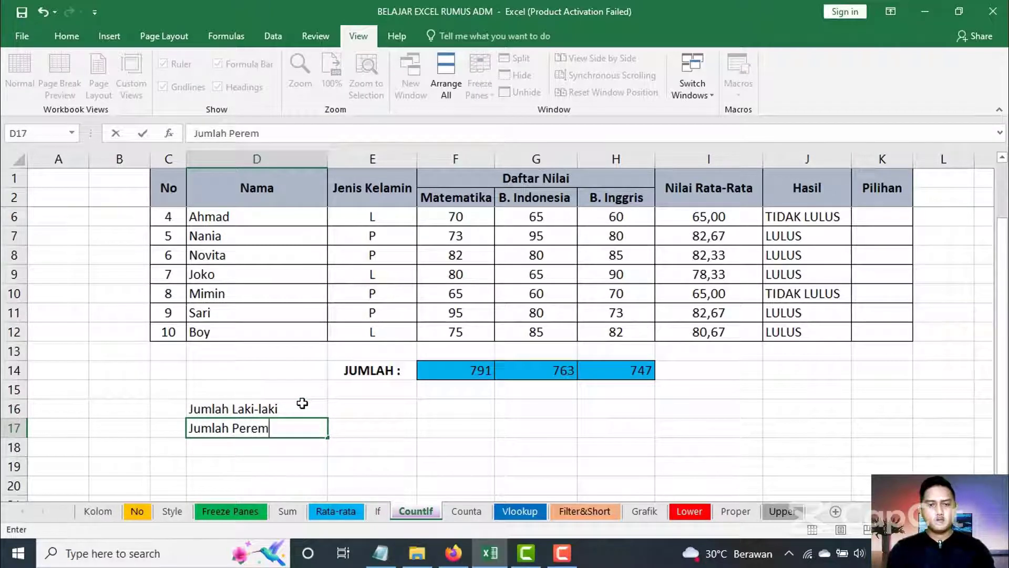
type("puan")
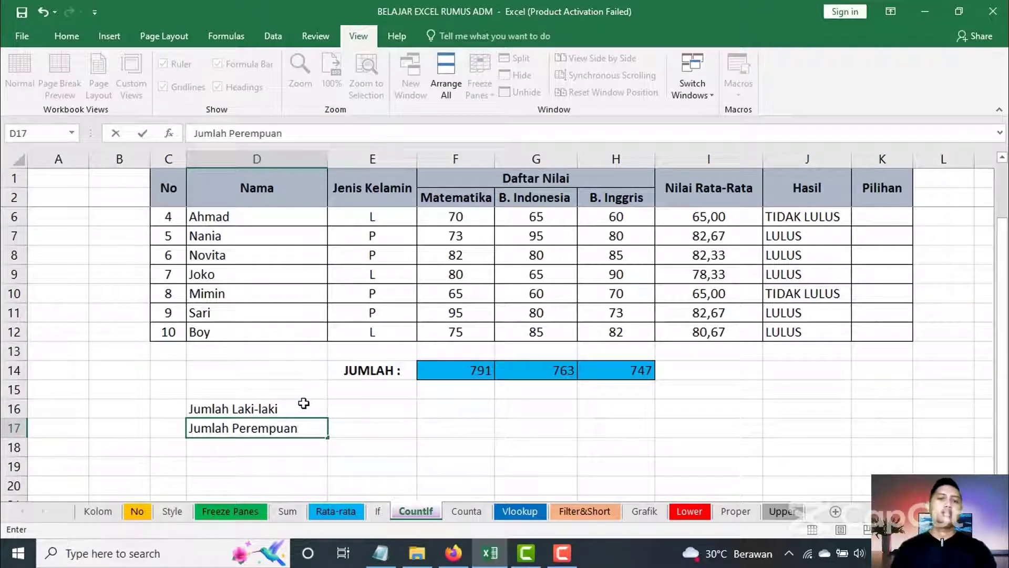
left_click(354, 406)
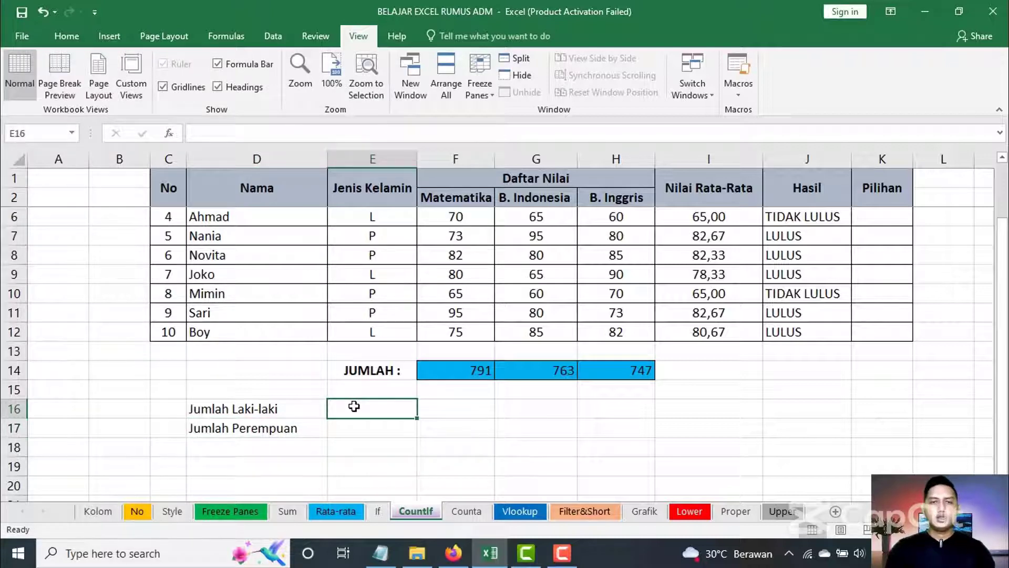
Step: Enter =COUNTIF(E3:E12;"L") in E16, giving 4 male students
type("=")
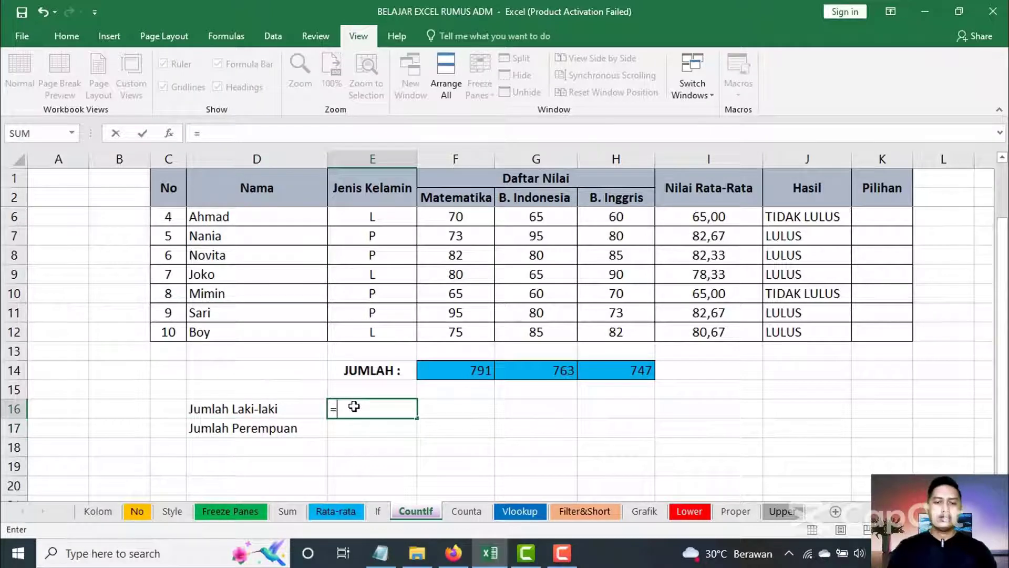
type("co")
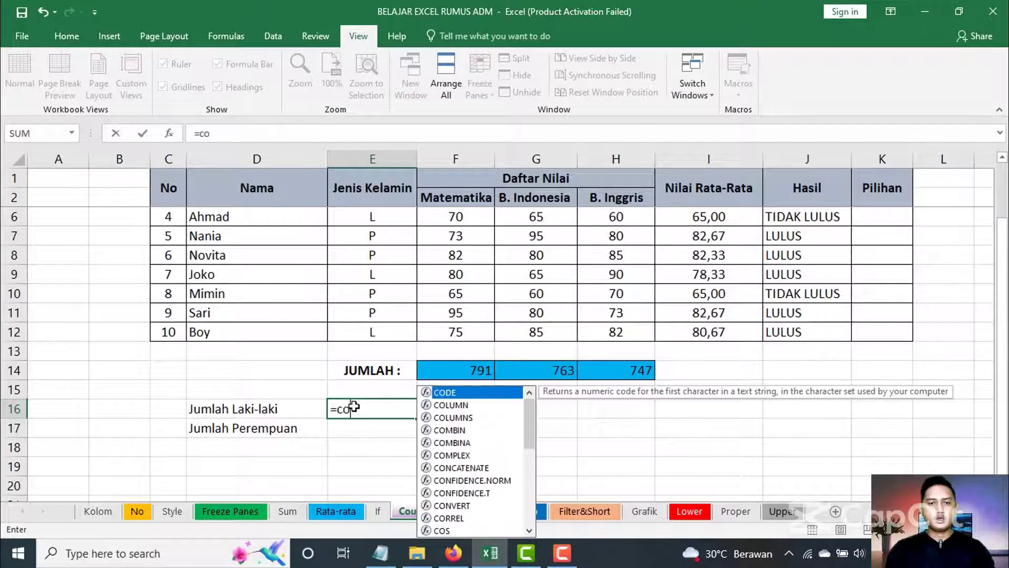
type("unt")
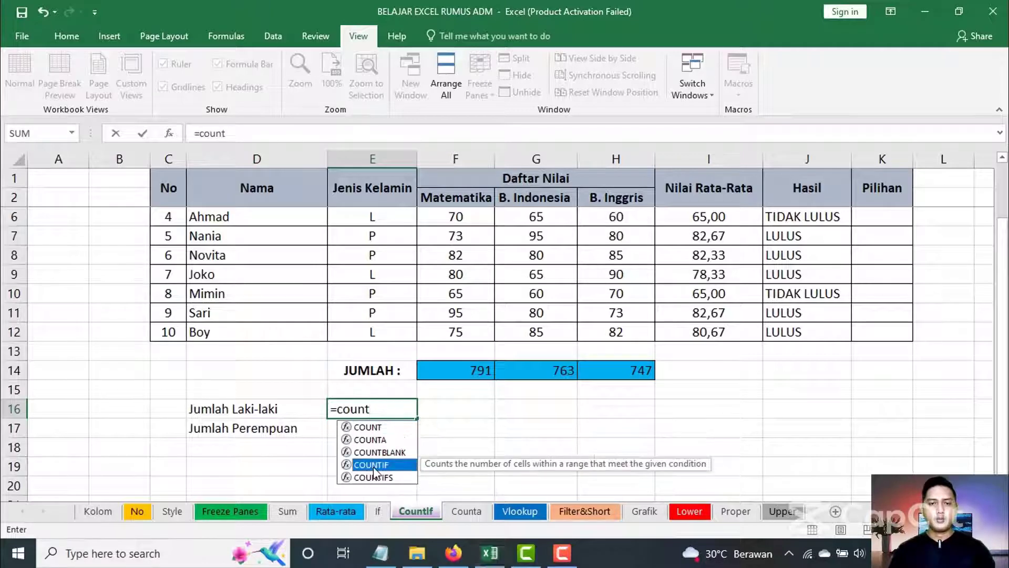
double_click(373, 466)
scroll(477, 435, "up", 1)
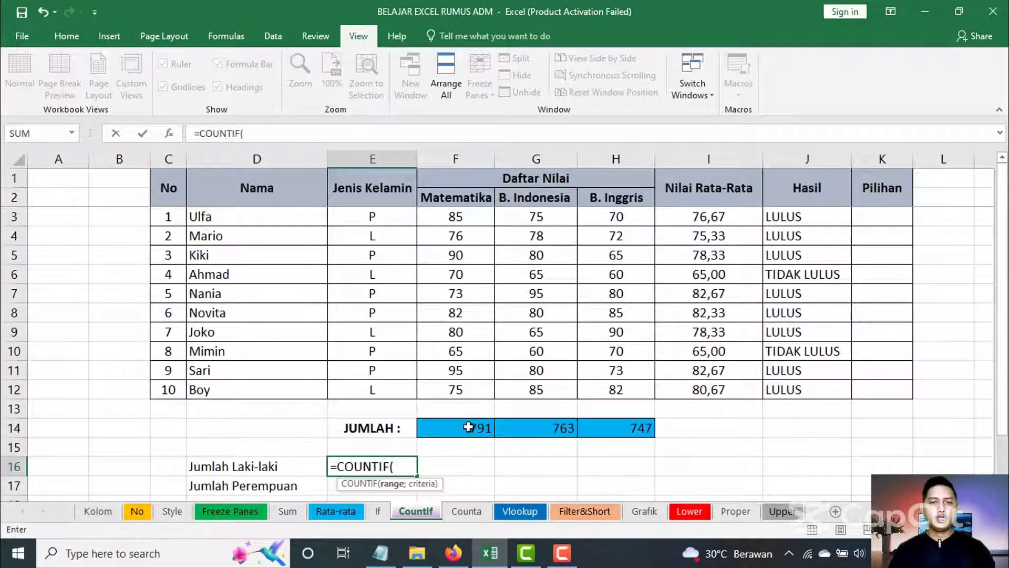
left_click(400, 214)
left_click_drag(399, 214, 377, 387)
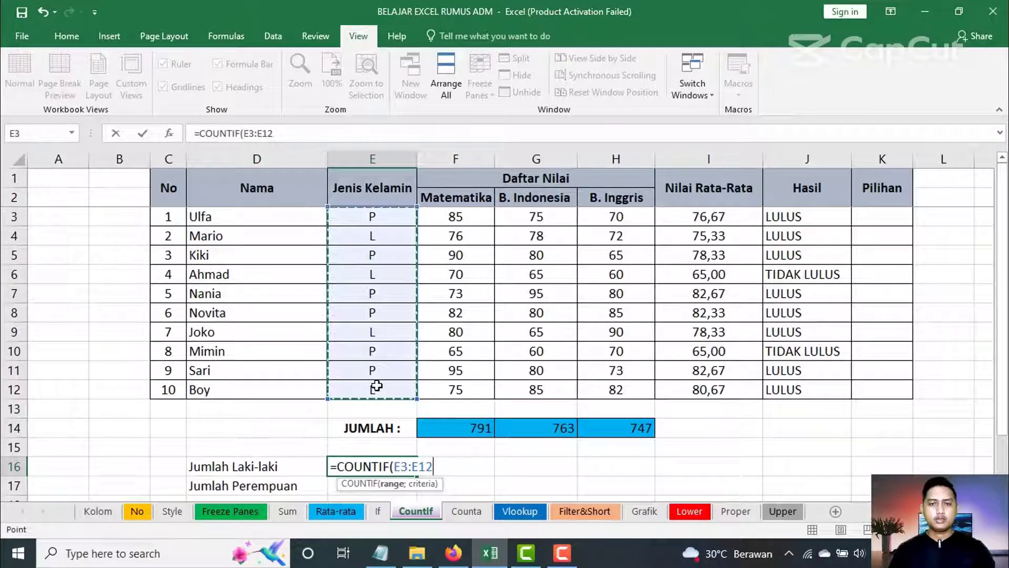
key("F2")
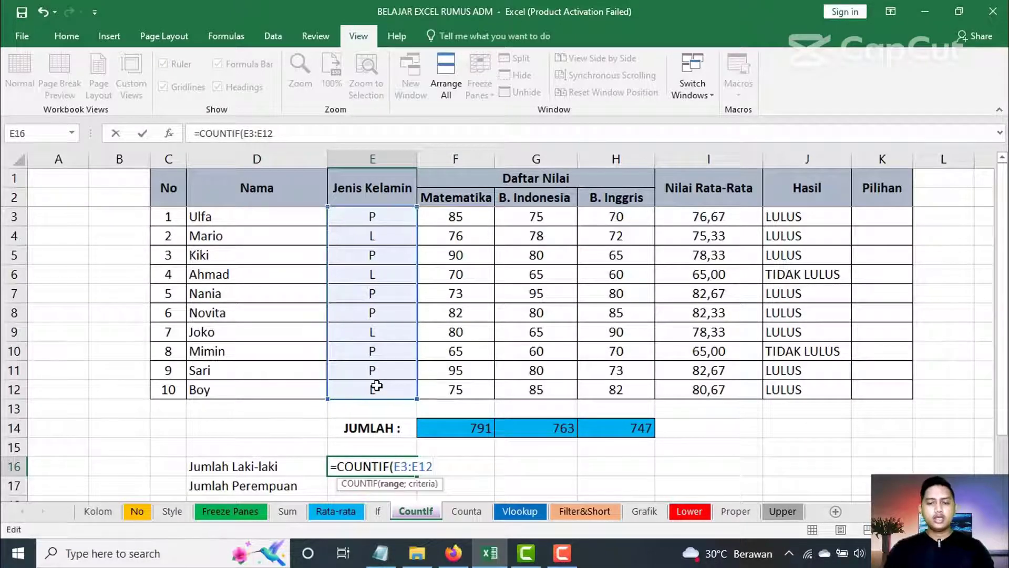
type(";")
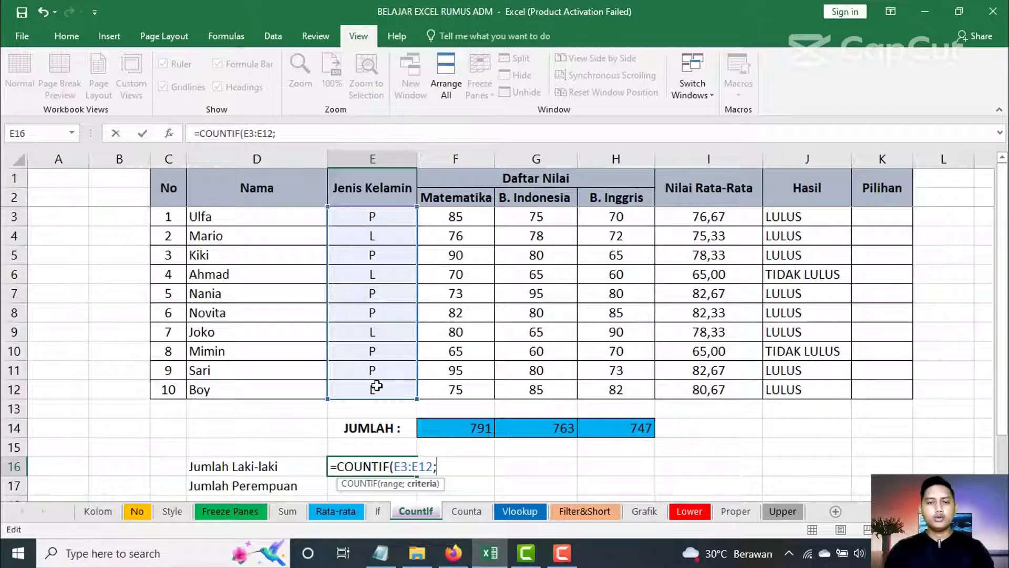
type("\"")
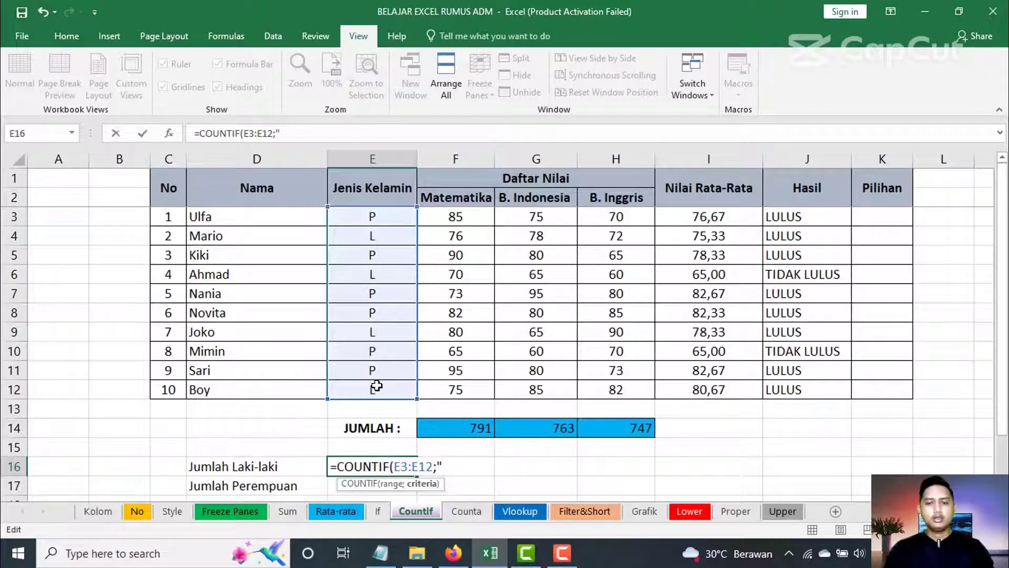
type("l")
key("BackSpace")
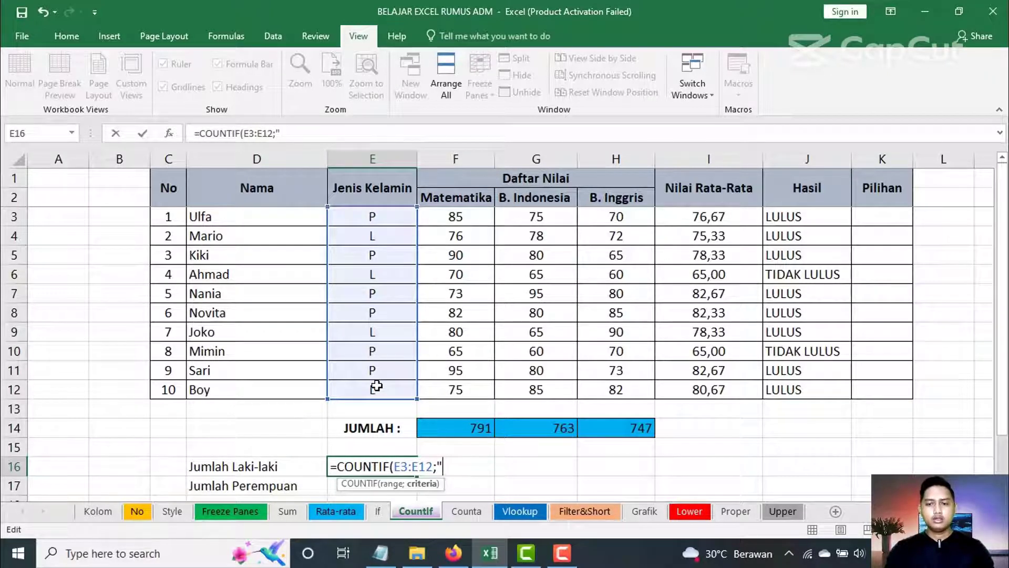
type("L")
type("\"")
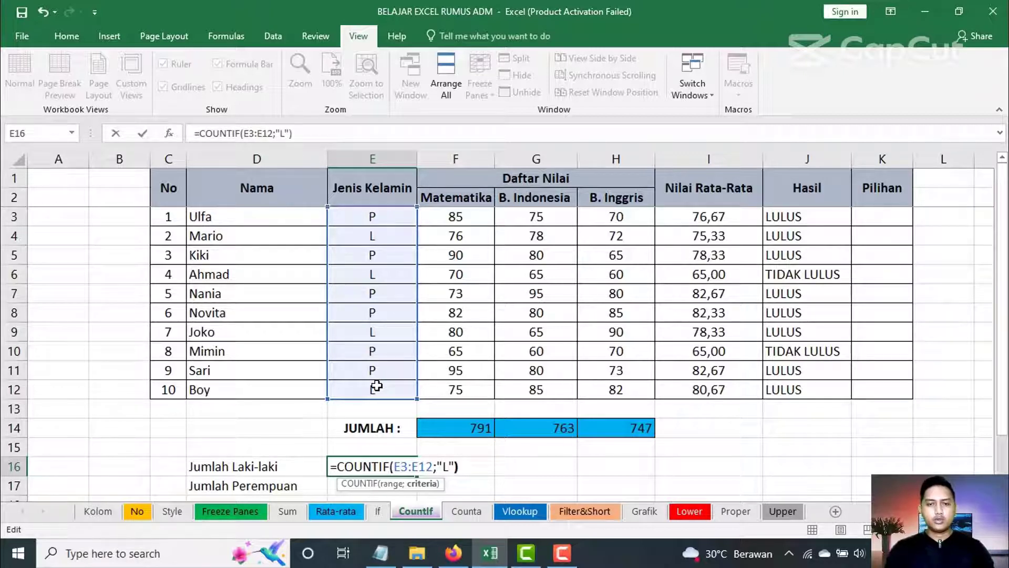
type(")")
key("Return")
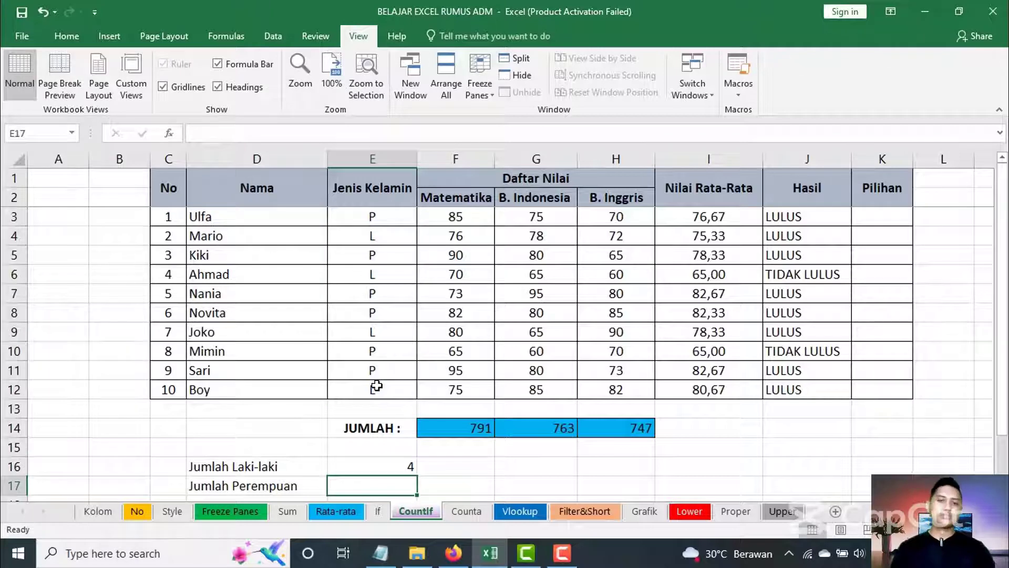
Step: Verify the male count of 4 against the L entries in column E
scroll(377, 387, "down", 1)
left_click(381, 409)
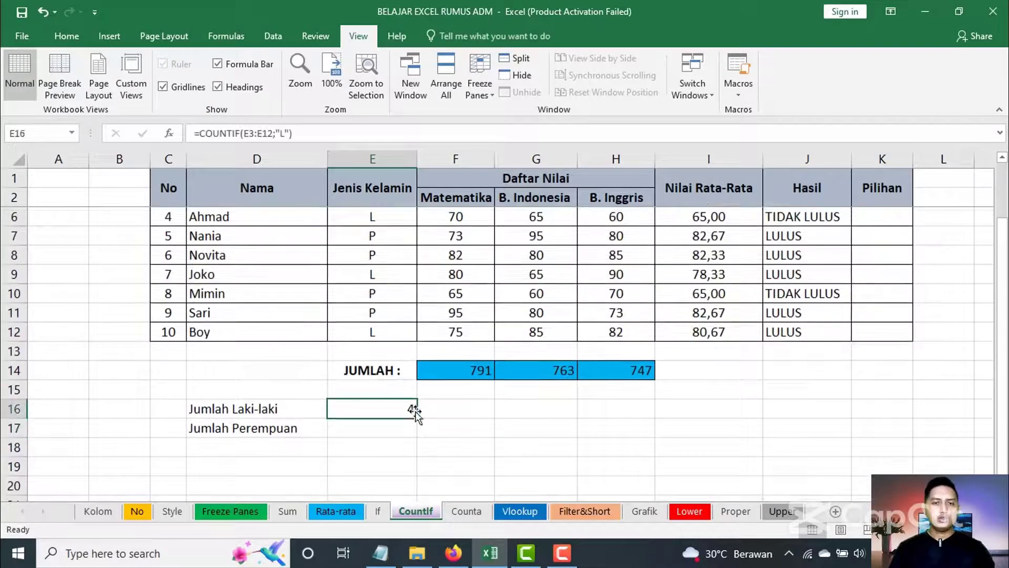
scroll(412, 405, "up", 1)
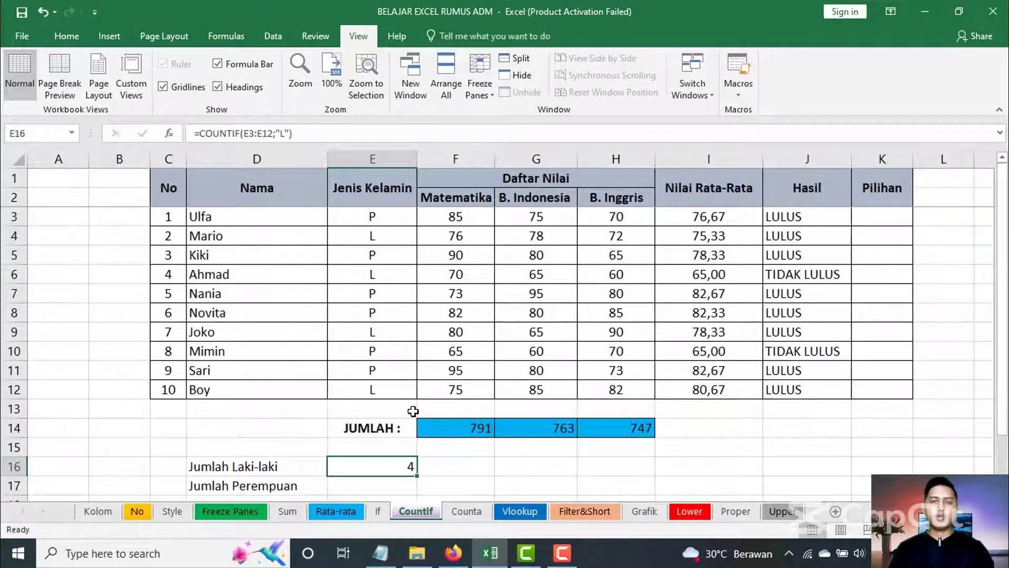
left_click(405, 234)
left_click(404, 274)
left_click(410, 331)
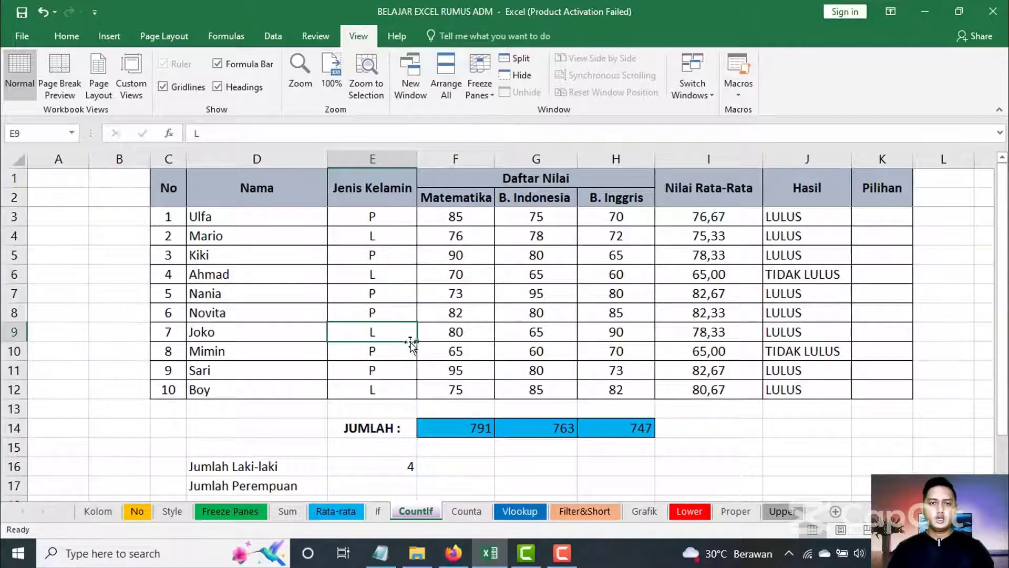
left_click(408, 389)
scroll(463, 444, "down", 1)
left_click(387, 406)
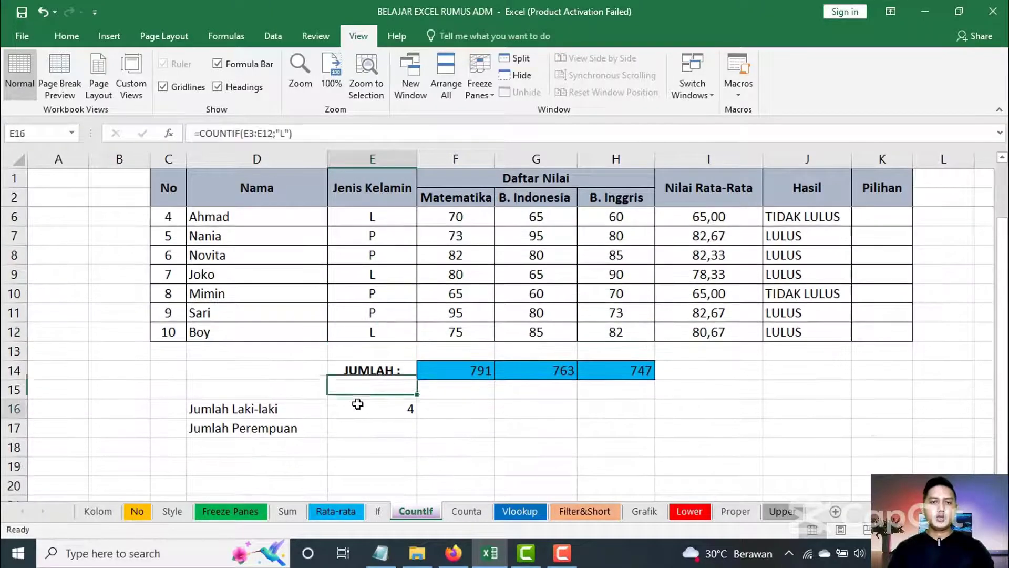
left_click(396, 427)
scroll(396, 428, "up", 1)
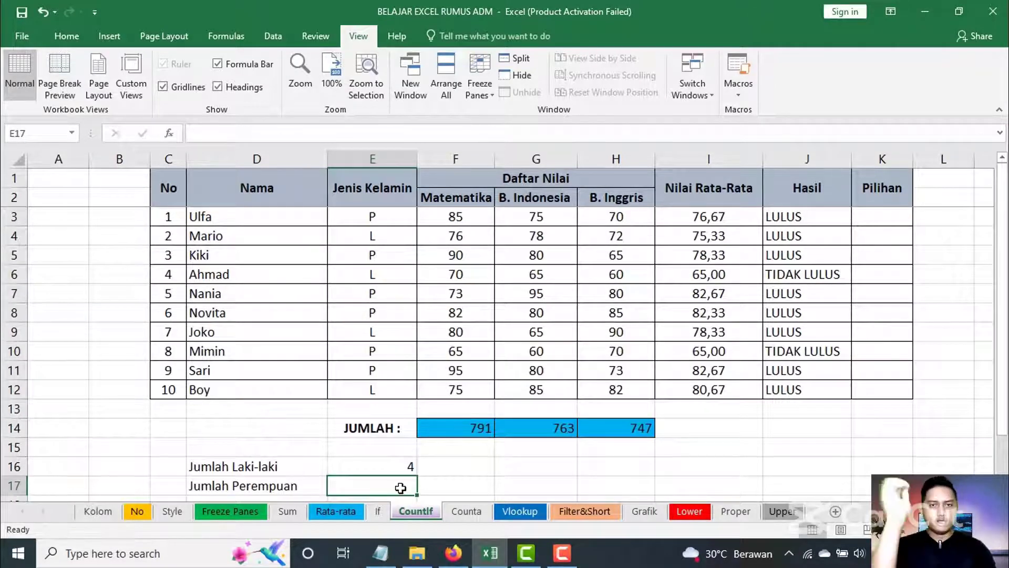
Step: Enter =COUNTIF(E3:E12;"P") in E17, giving 6 female students
type("=")
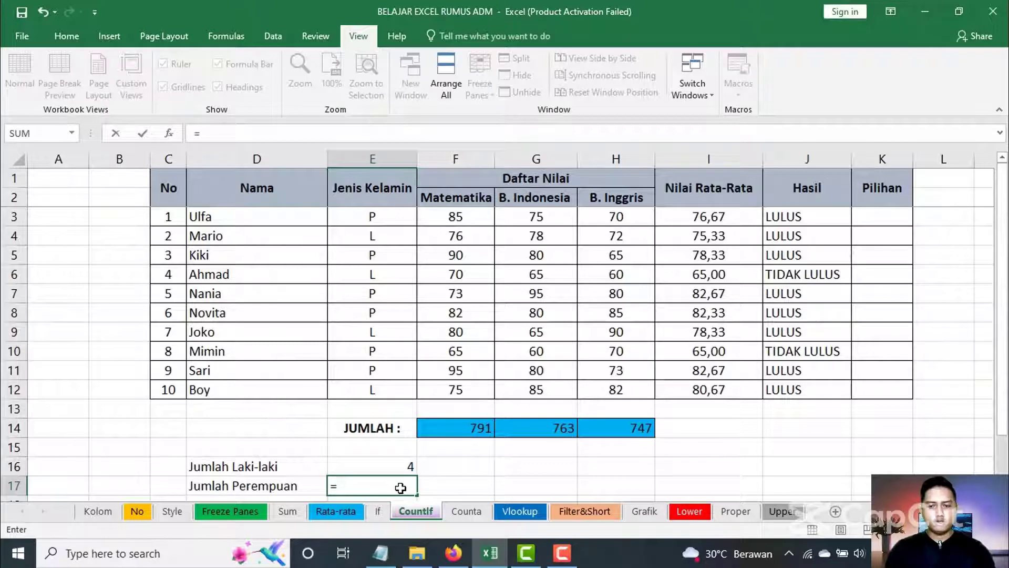
type("count")
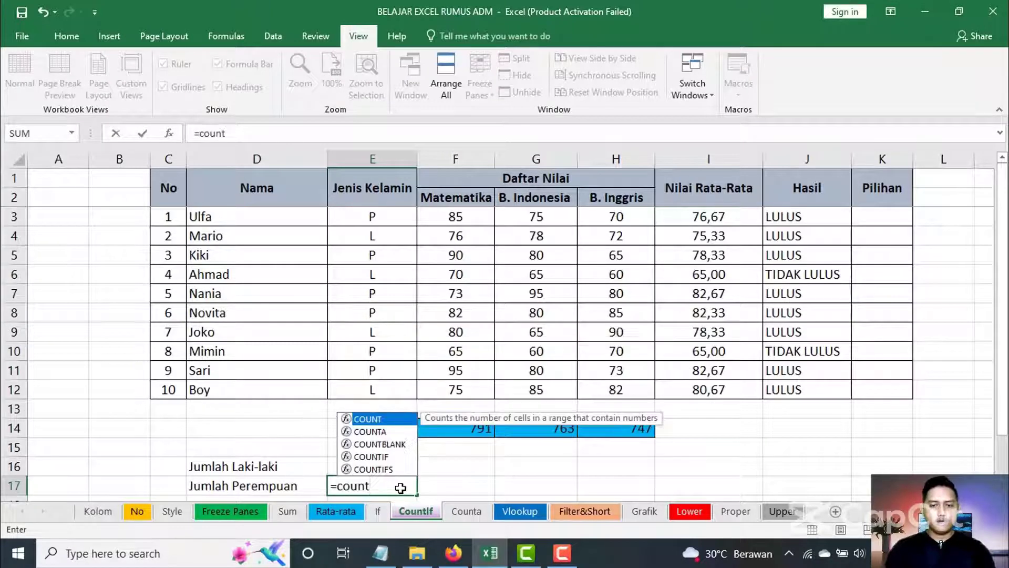
type("if")
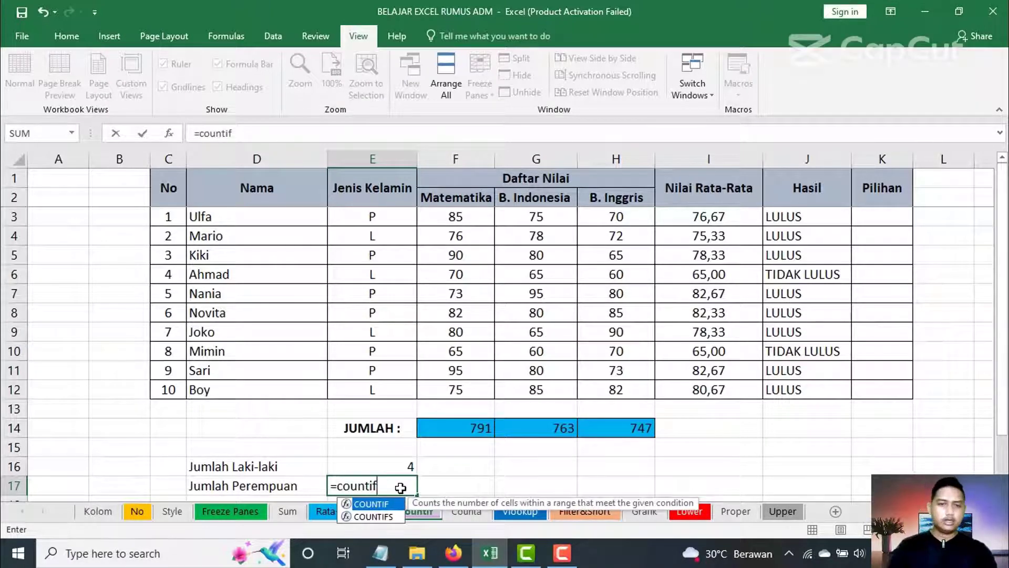
double_click(374, 504)
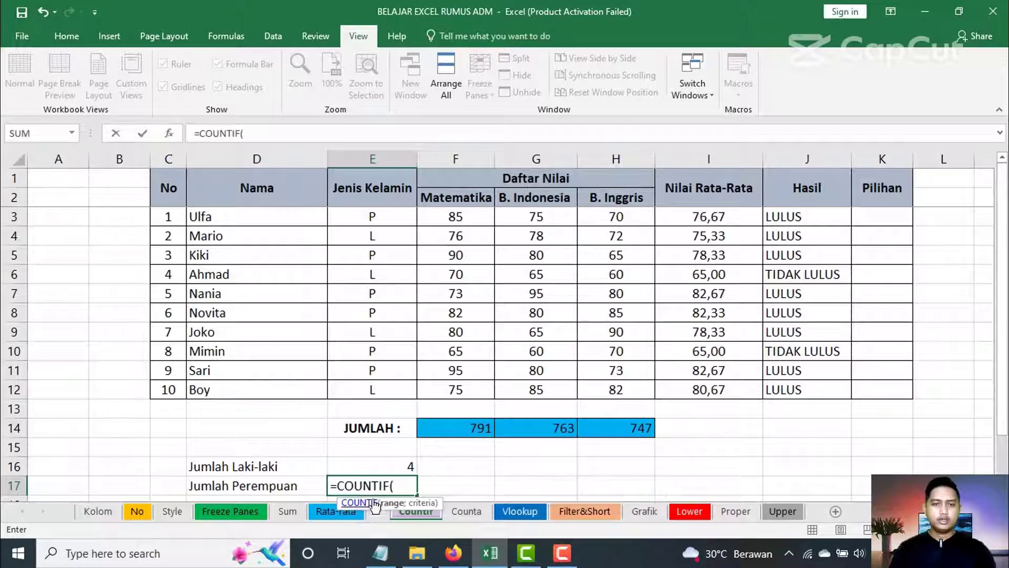
left_click_drag(395, 219, 399, 385)
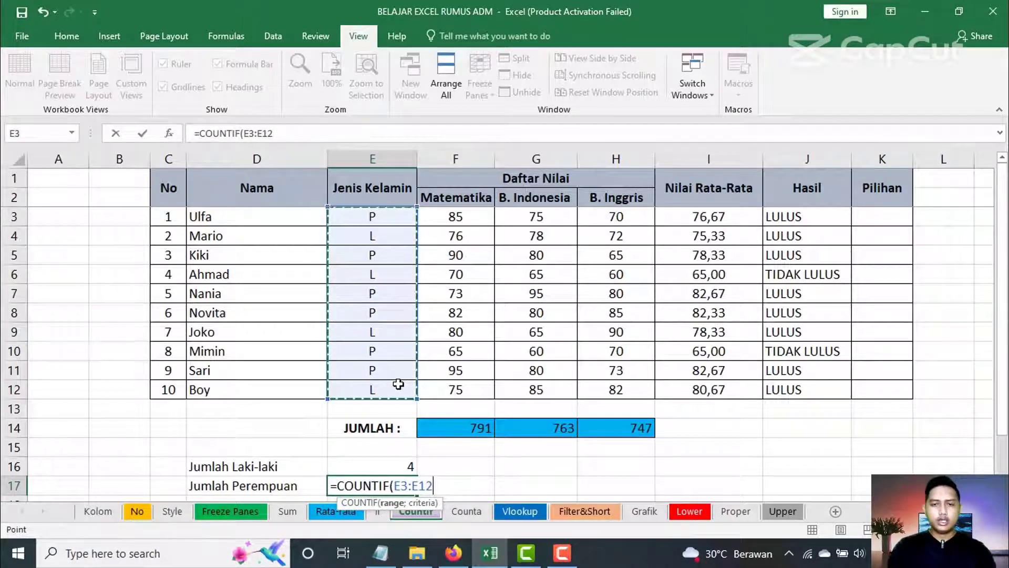
type(";\"")
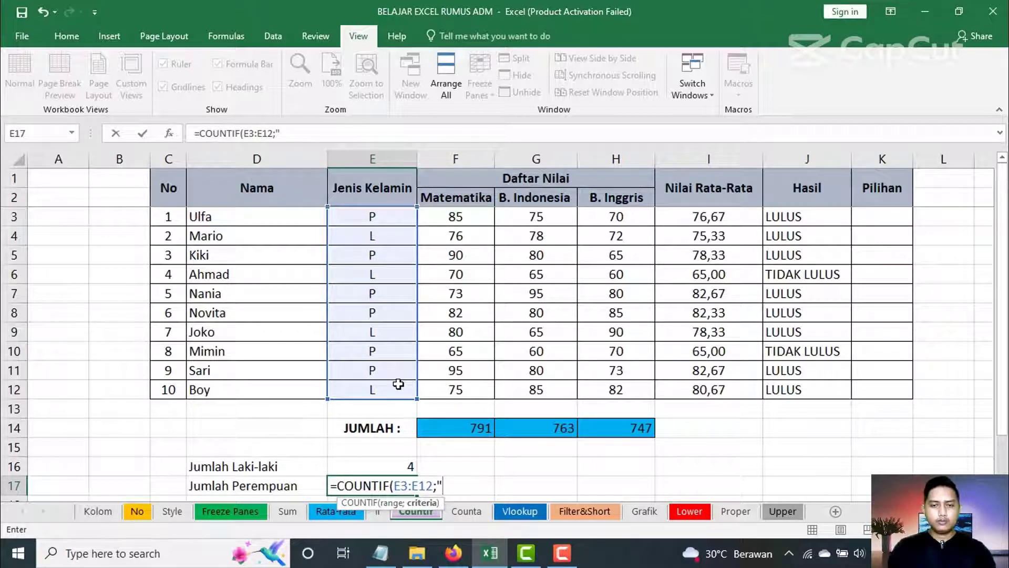
type("P\"")
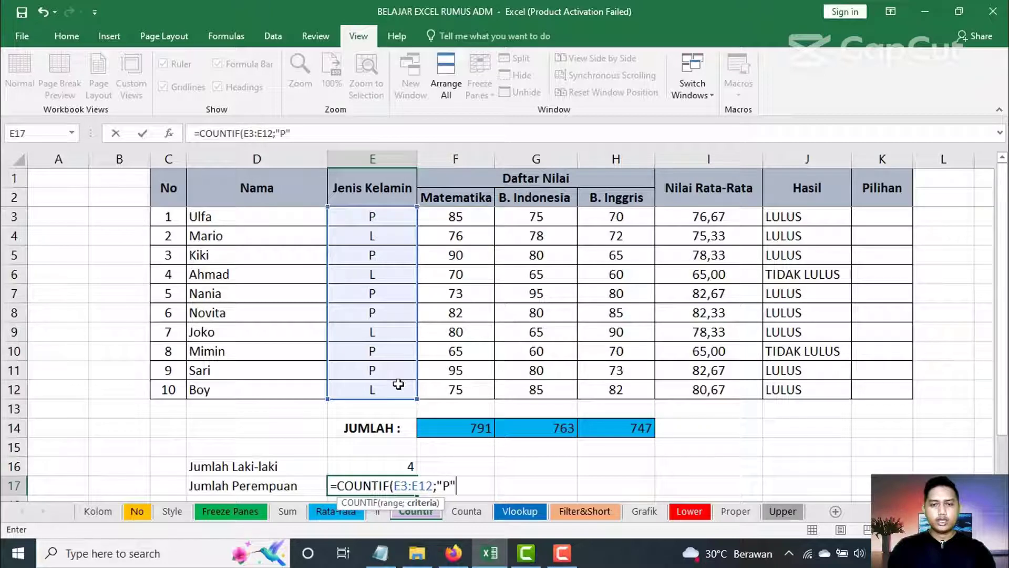
type(")")
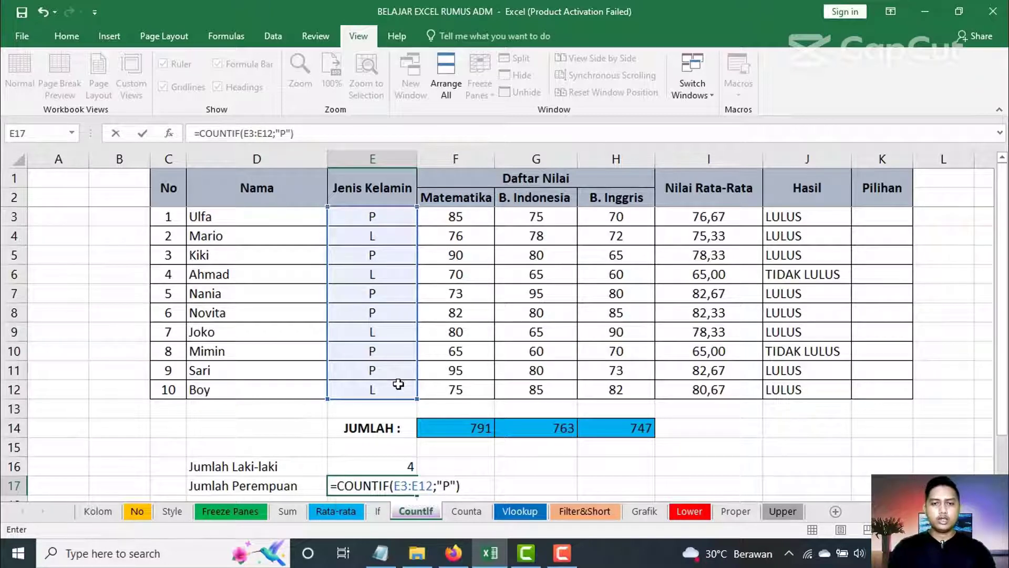
key("Return")
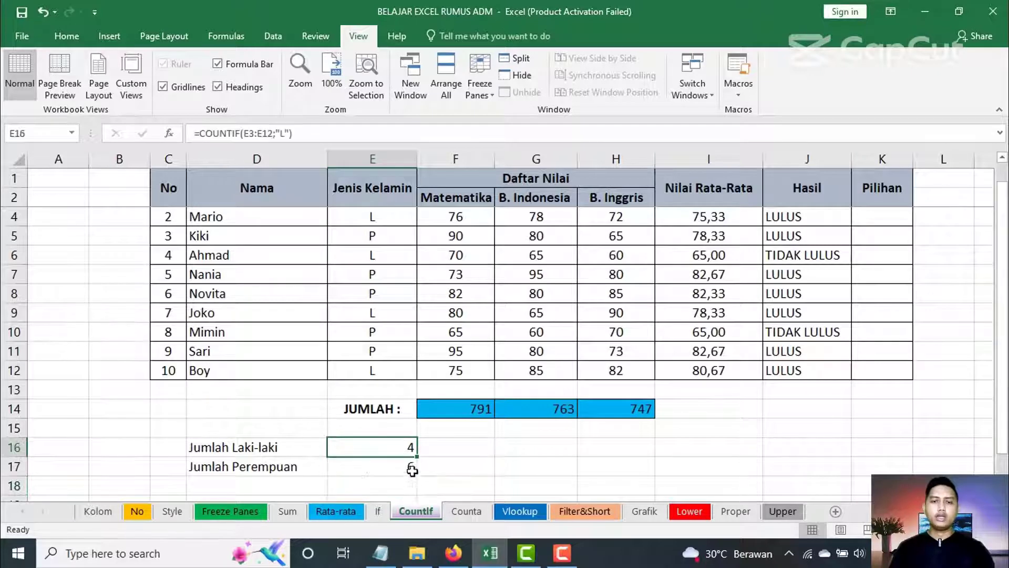
Step: Confirm the counts 4 and 6 in E16:E17 total 10, then go to the Filter&Short sheet
left_click(410, 451)
left_click(285, 477)
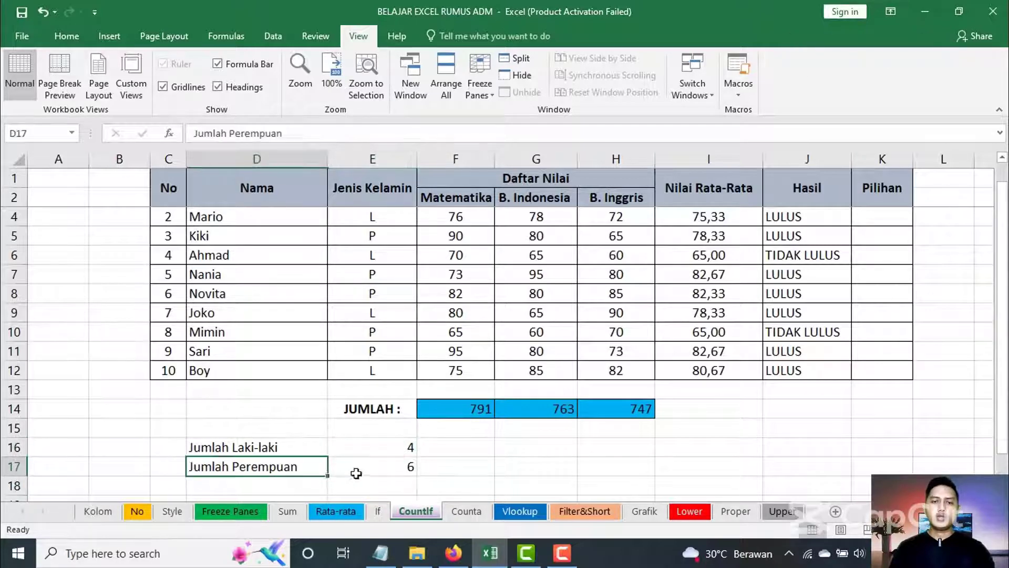
left_click(408, 469)
left_click(405, 448)
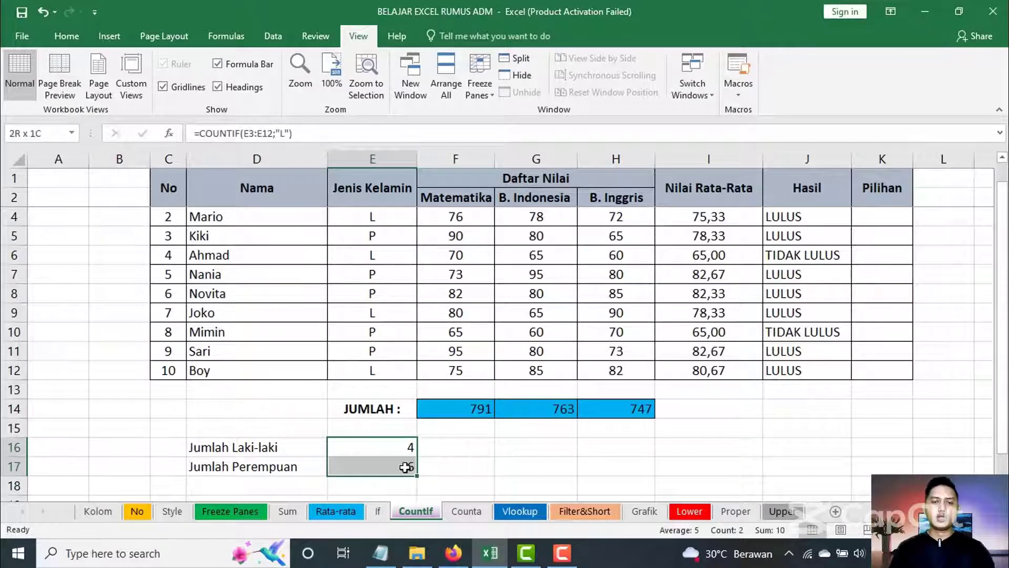
left_click(452, 466)
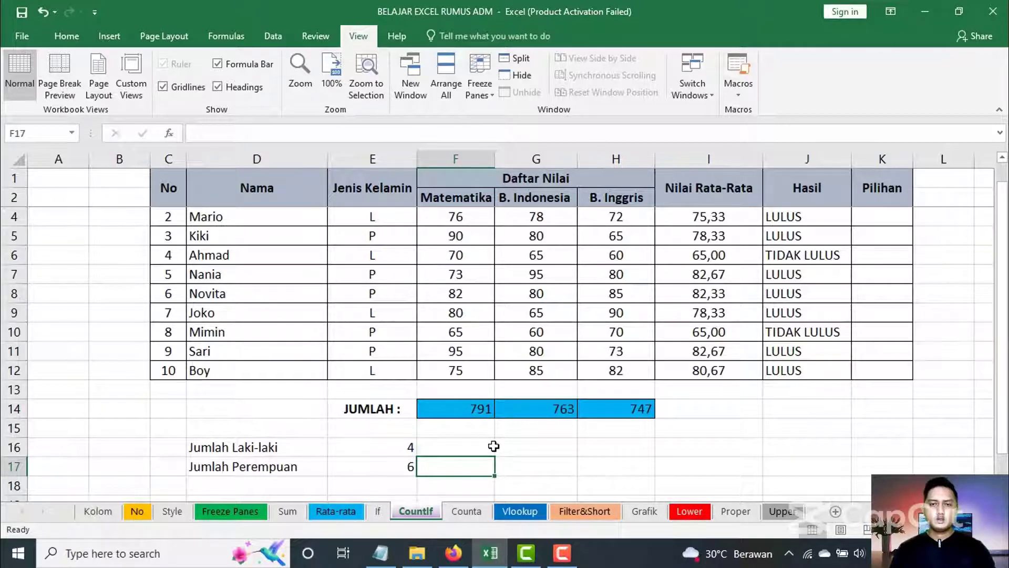
left_click(530, 450)
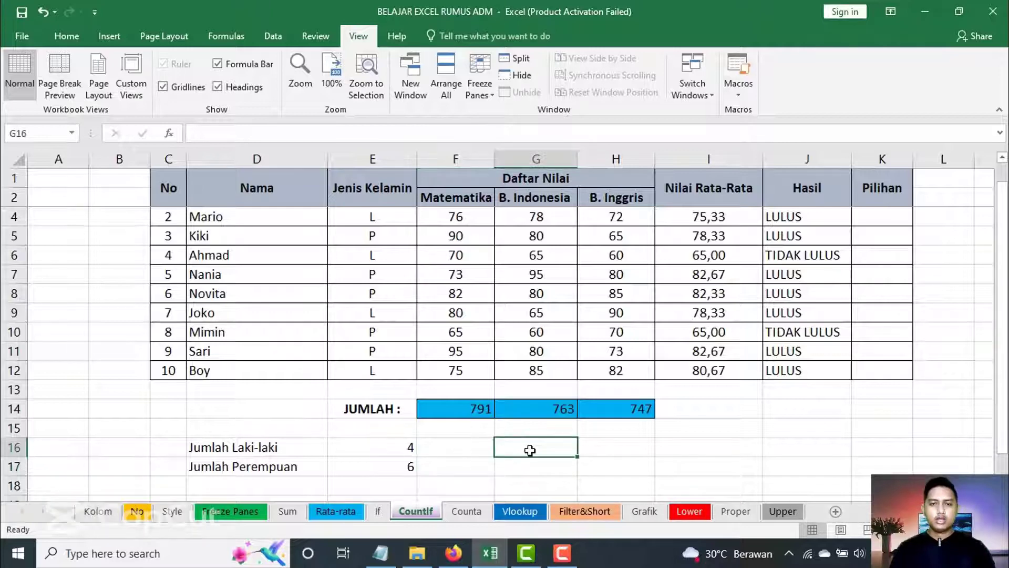
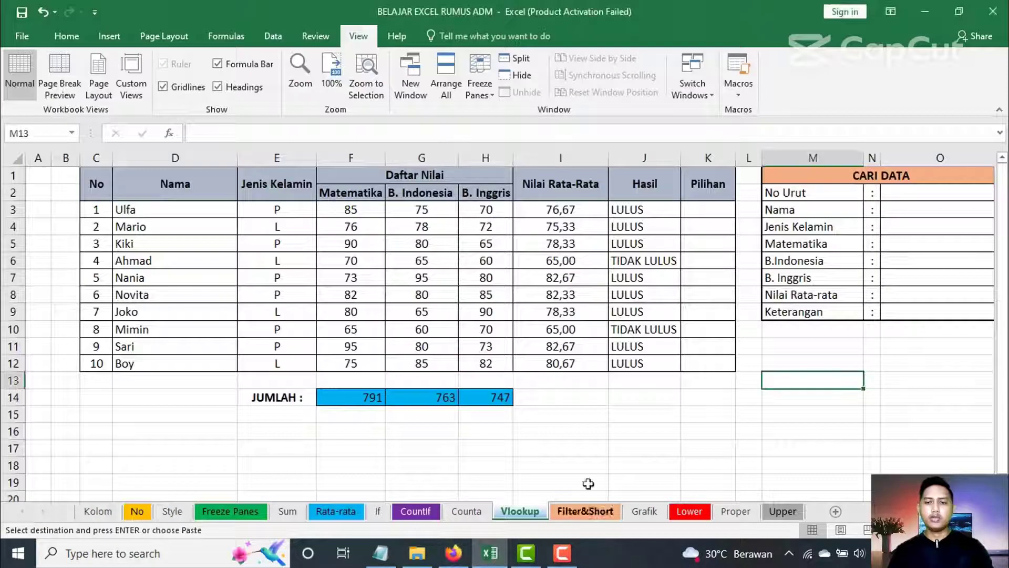
Step: Cancel copy mode and enter 5 as the No Urut value in cell O2
left_click(668, 430)
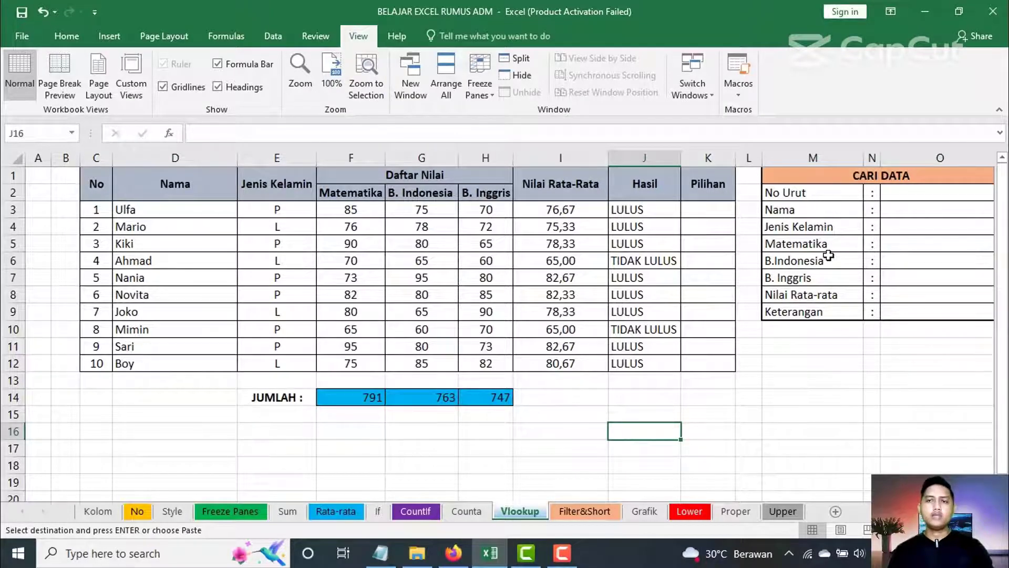
left_click(897, 196)
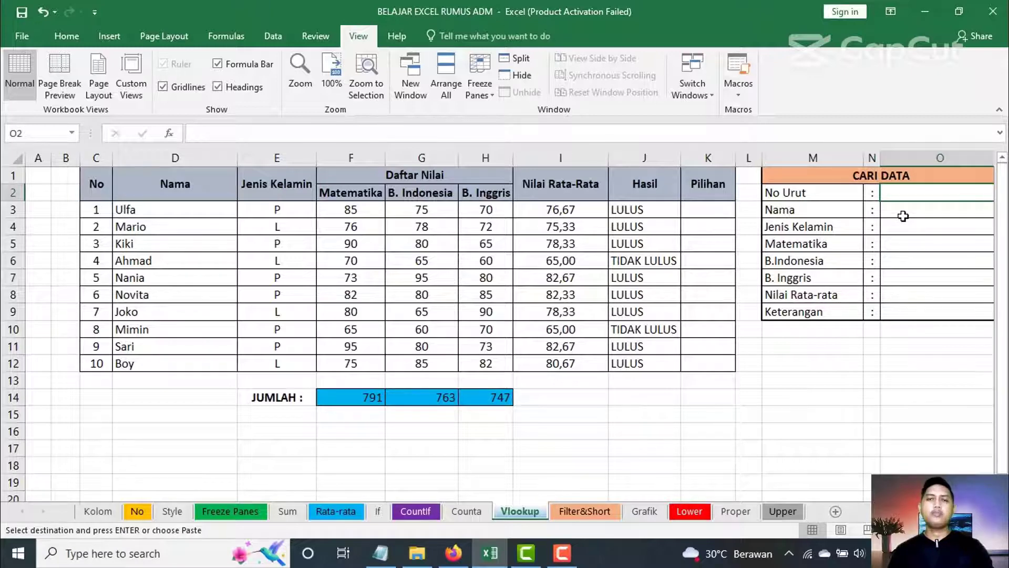
scroll(867, 363, "right", 1)
key("Escape")
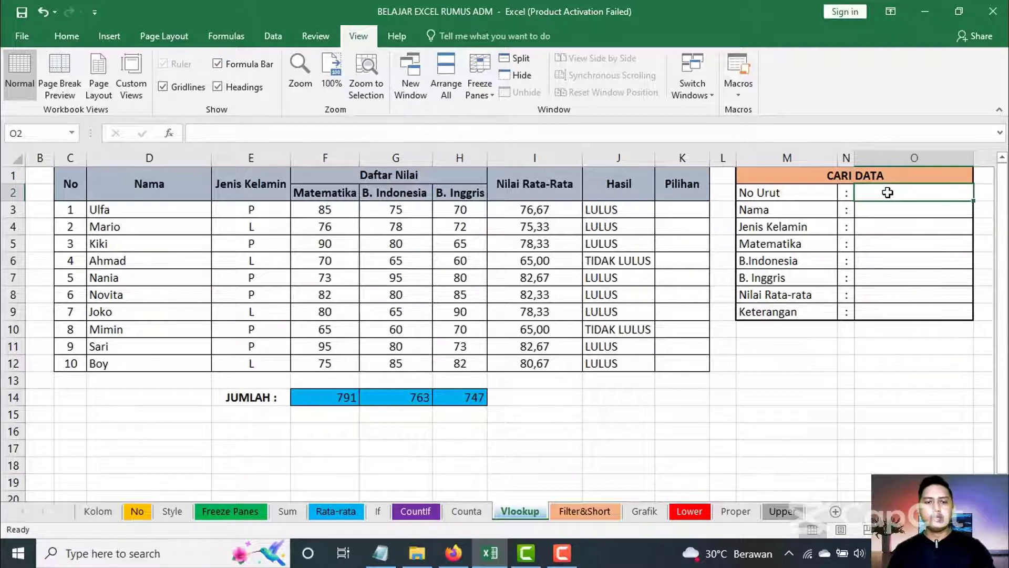
type("5")
key("Return")
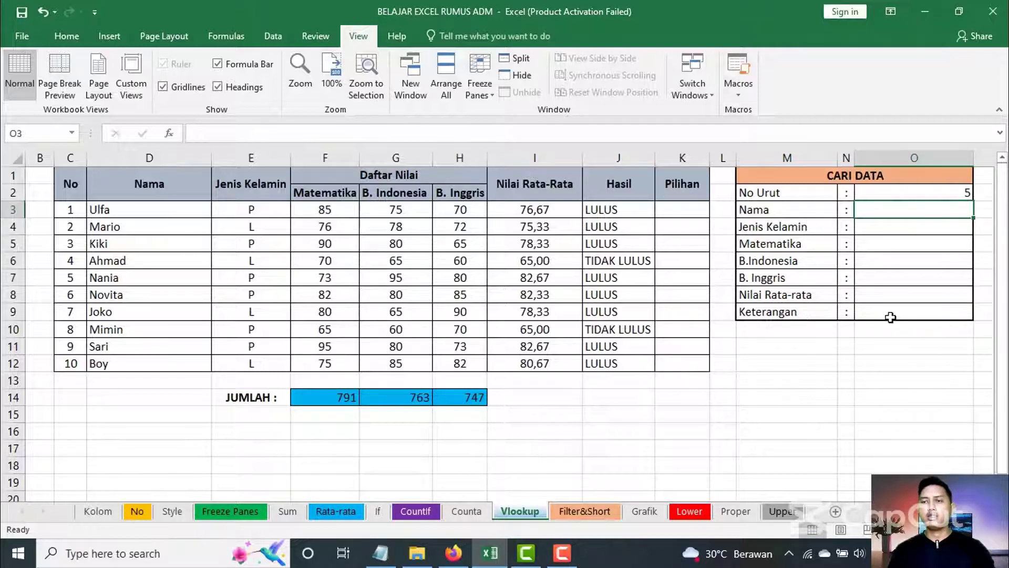
left_click(797, 313)
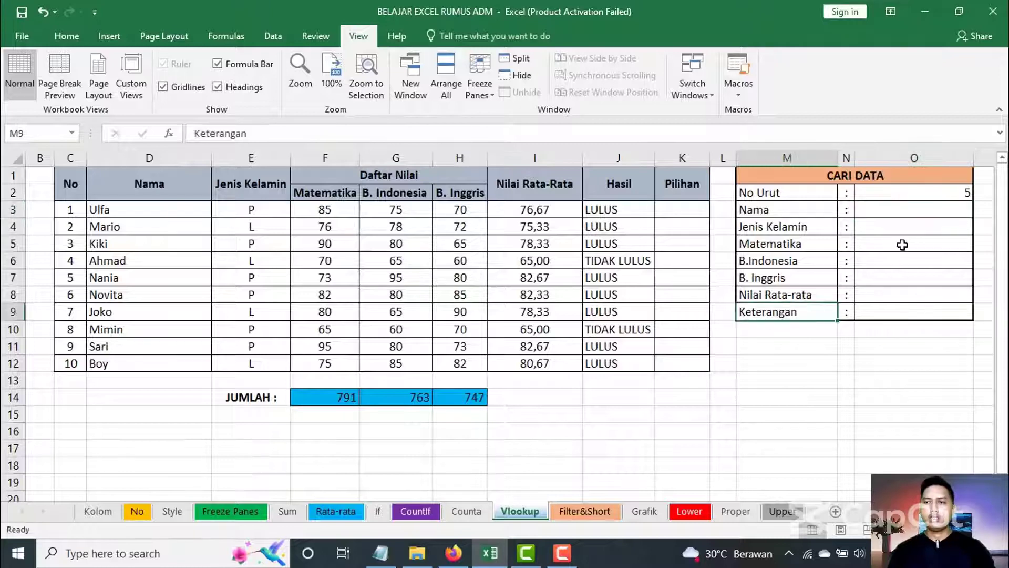
left_click(908, 210)
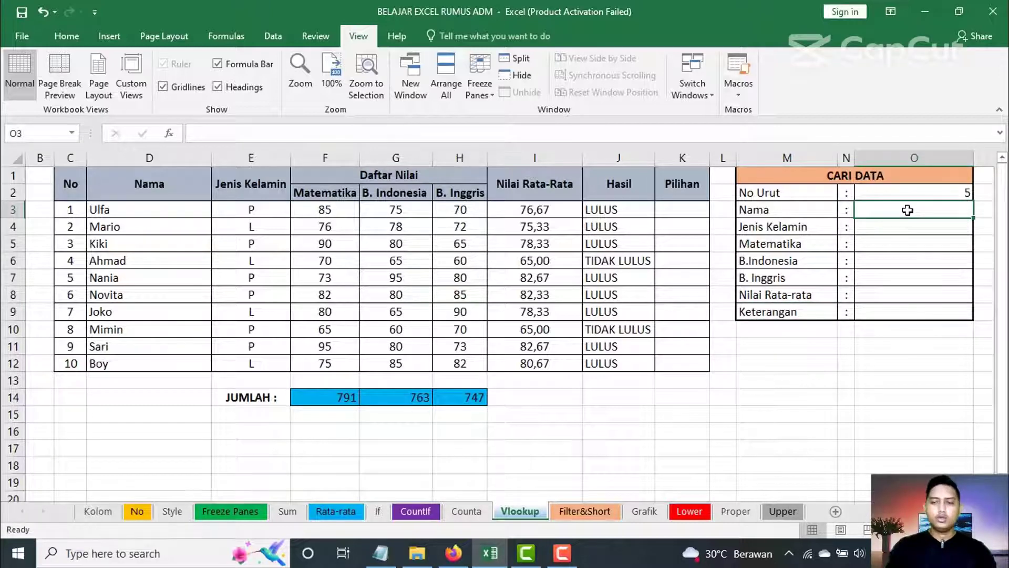
Step: Enter =VLOOKUP(O2;C3:K12;2;FALSE) in O3 so the Nama field shows Nania
type("=")
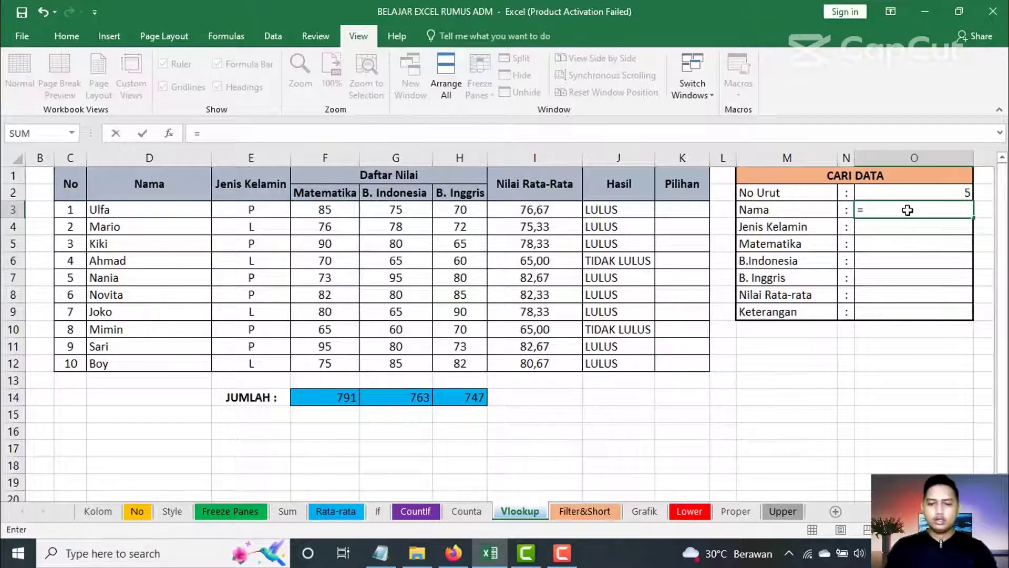
type("vlo")
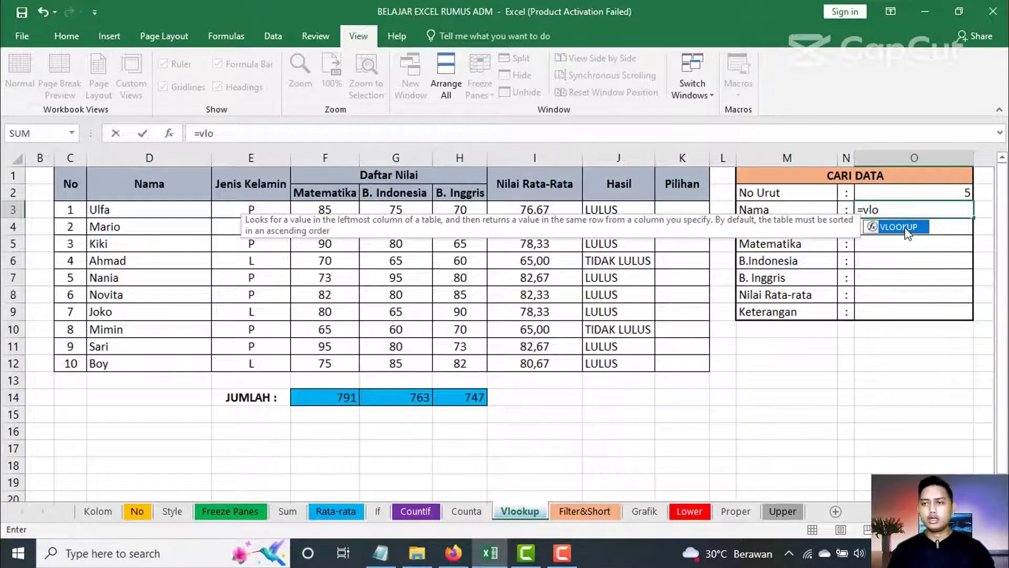
double_click(905, 229)
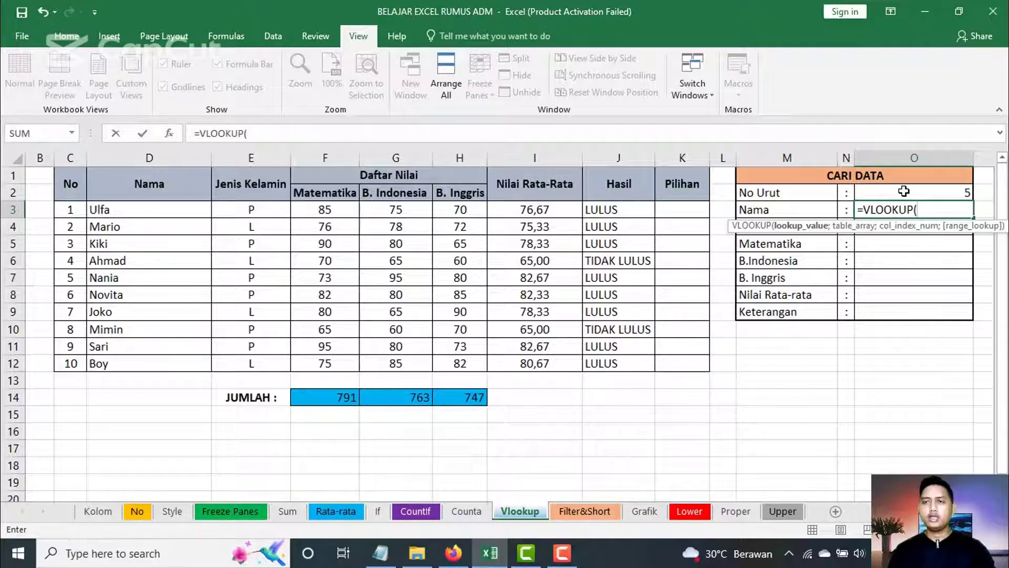
left_click(904, 190)
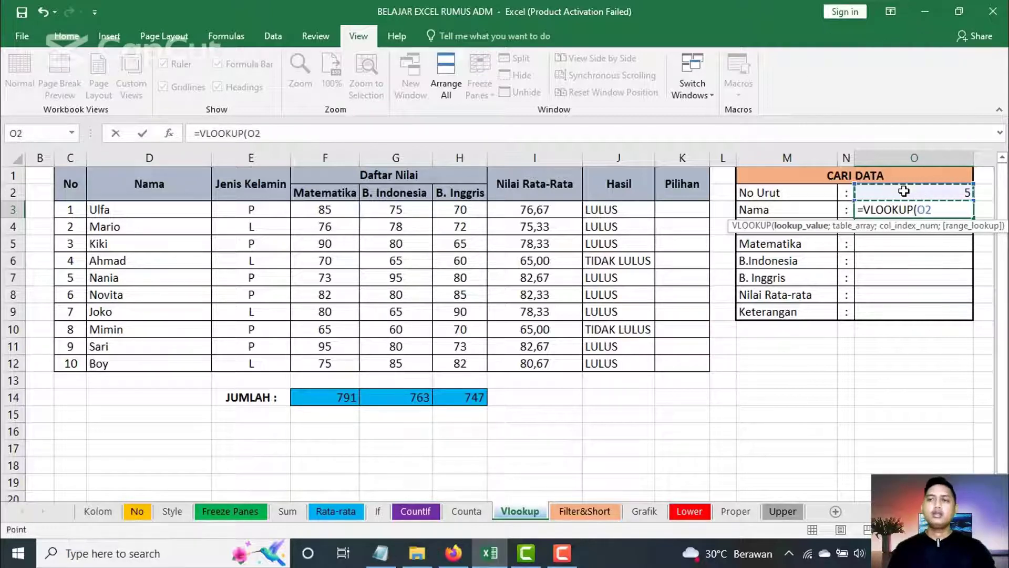
type(";")
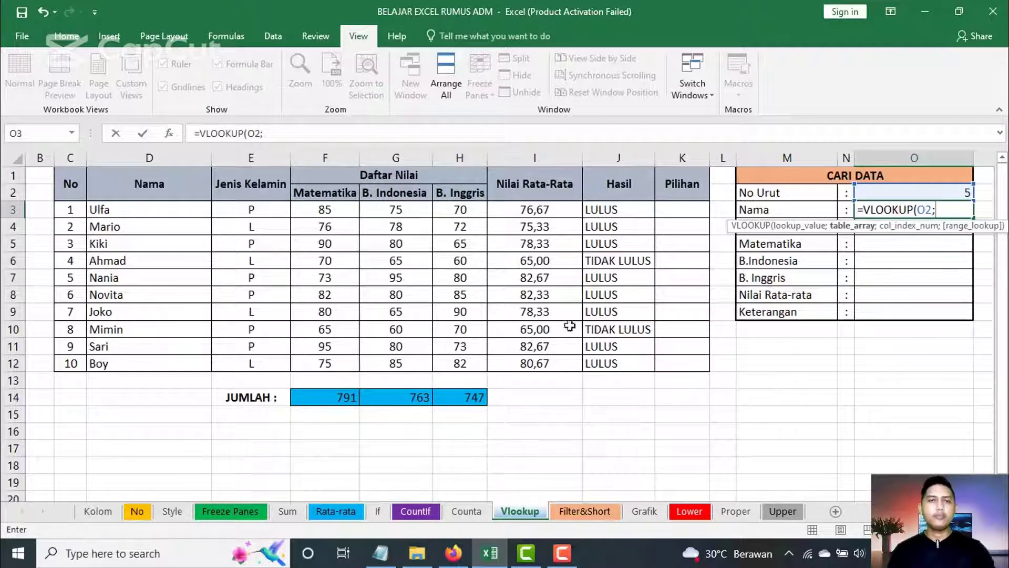
left_click_drag(70, 209, 656, 332)
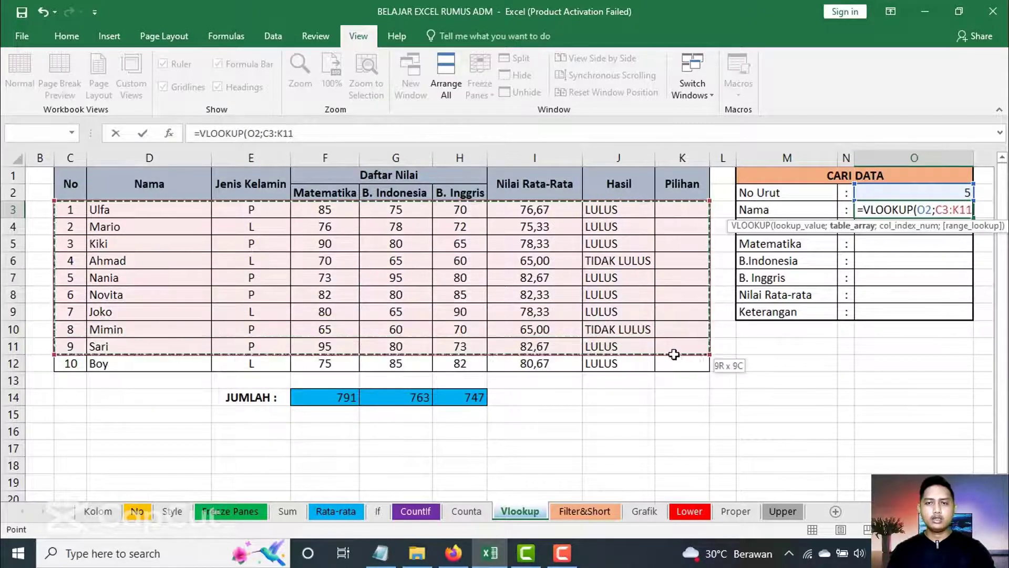
left_click_drag(655, 333, 675, 360)
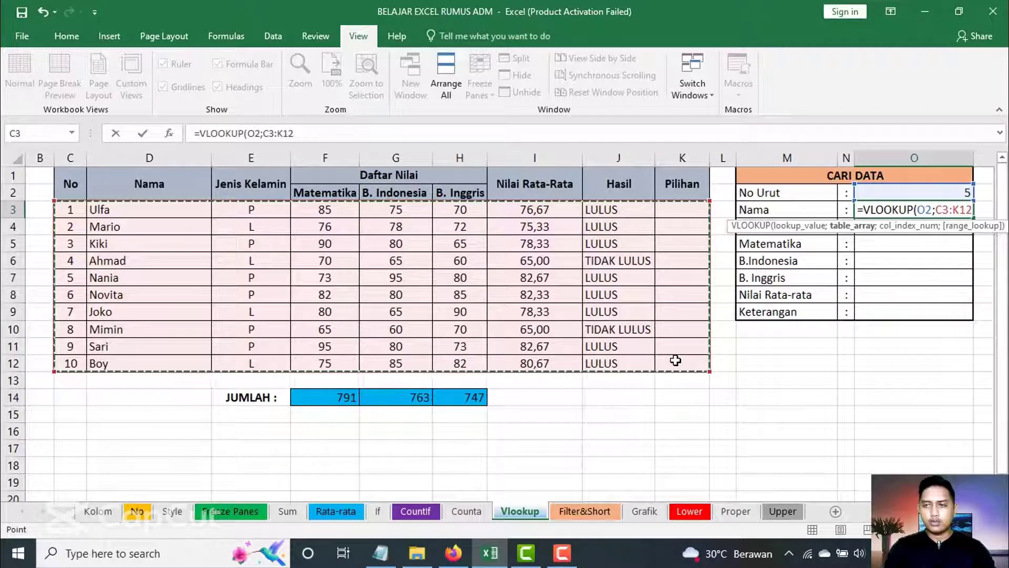
type(";")
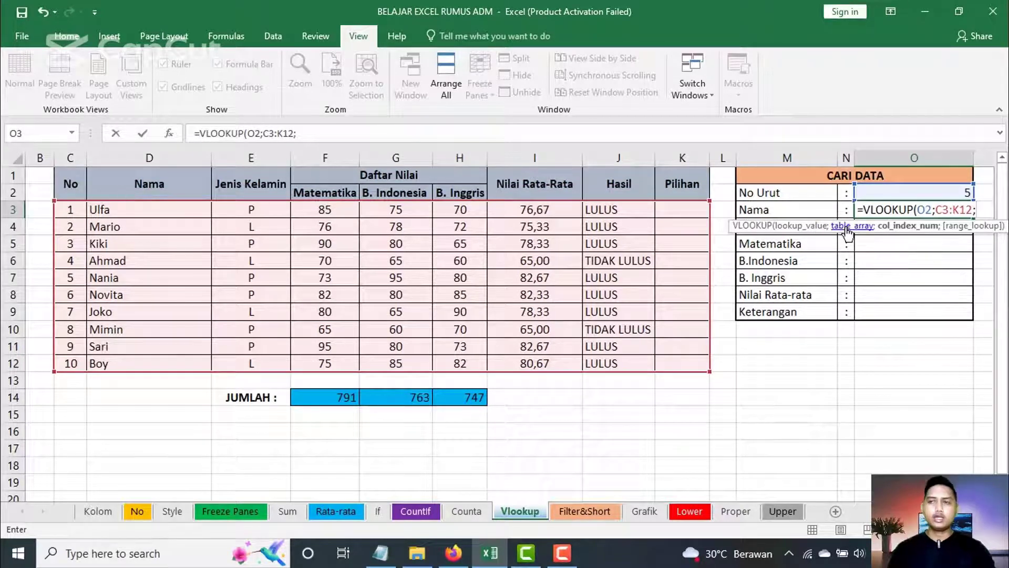
type("2")
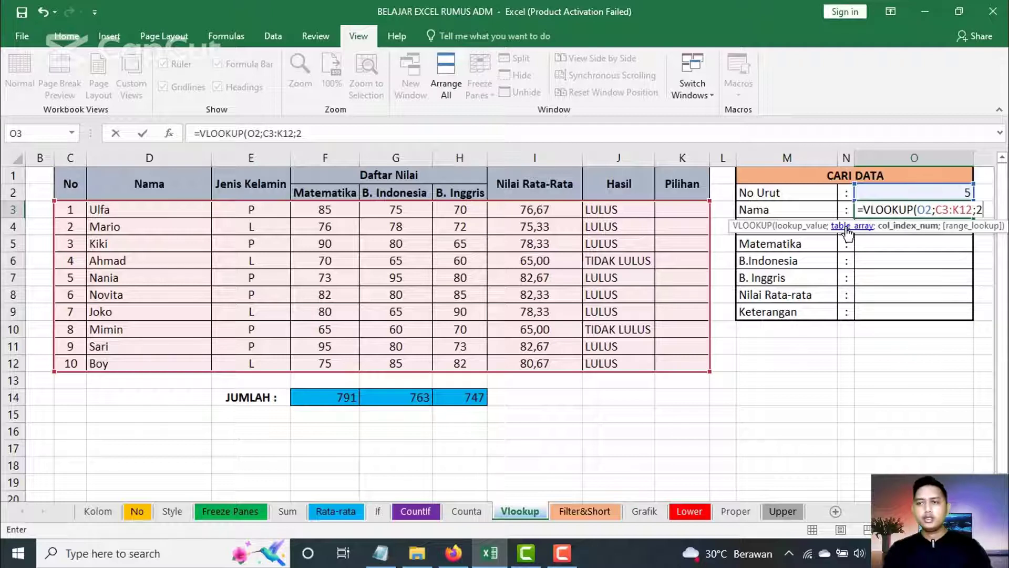
type(";")
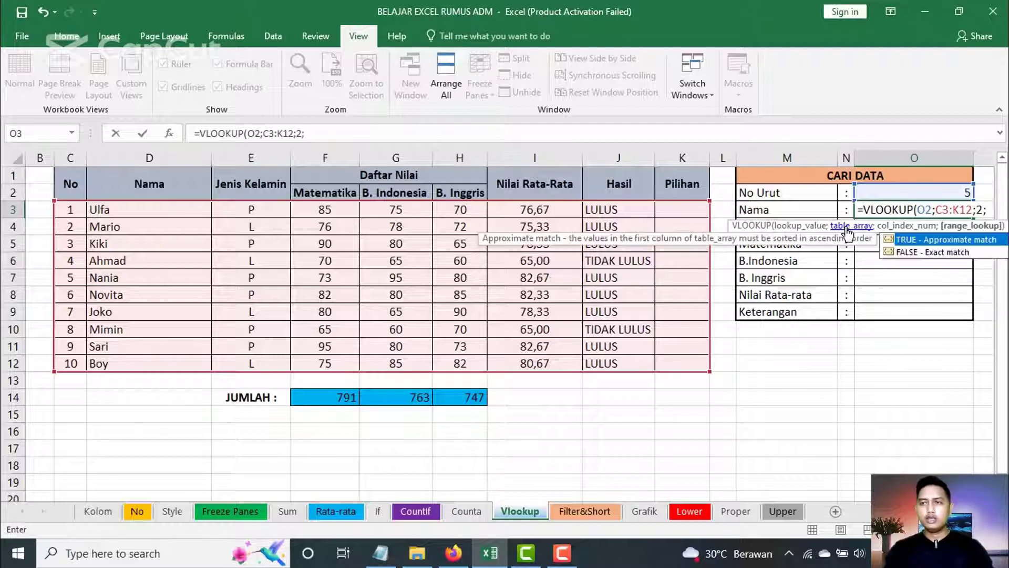
left_click(926, 253)
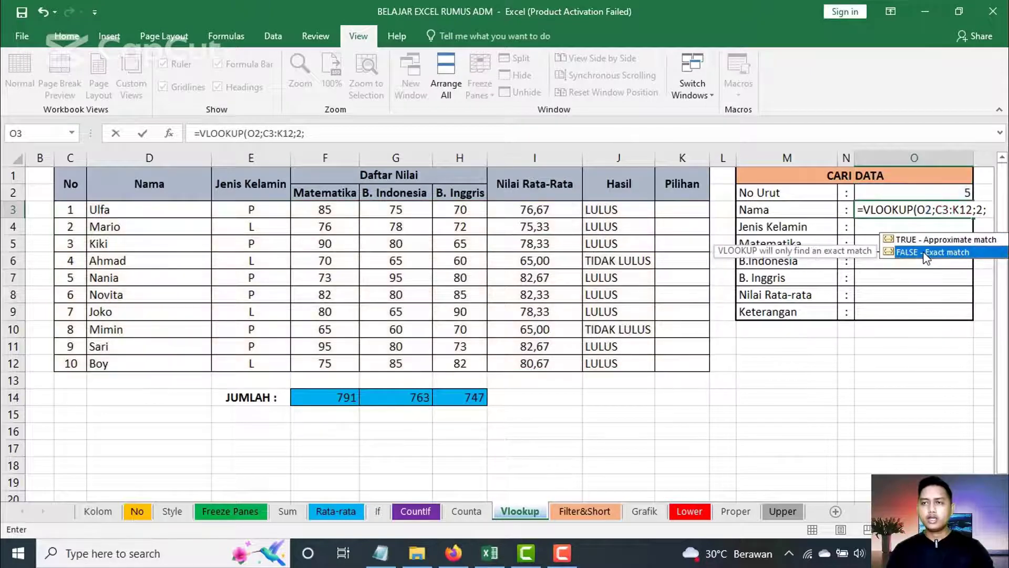
double_click(926, 253)
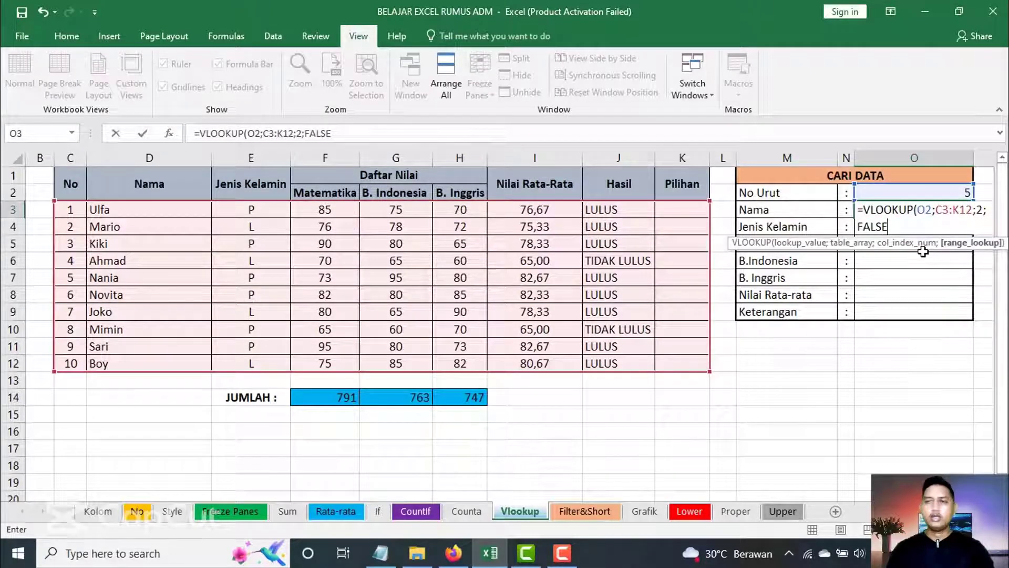
type(")")
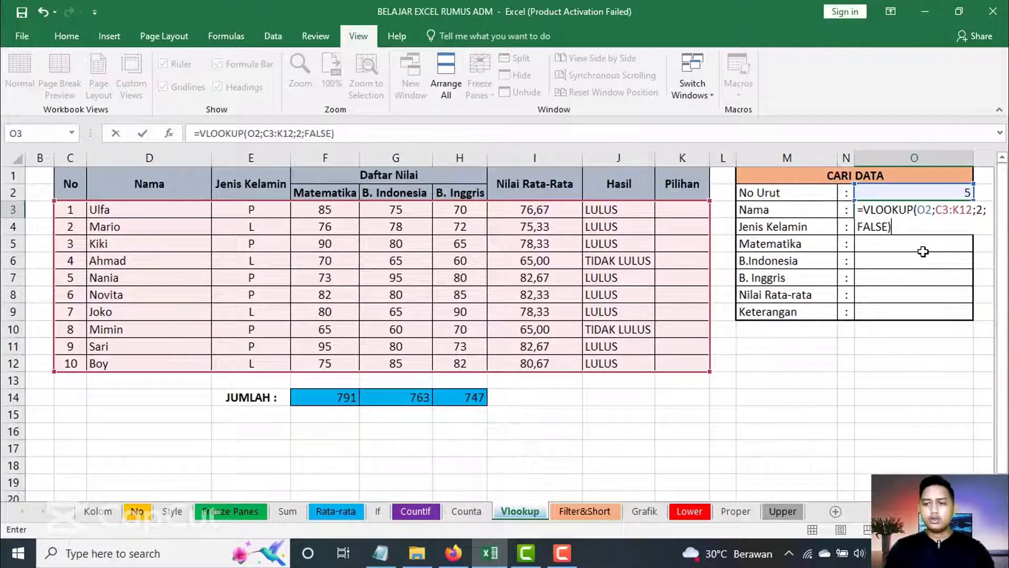
key("Return")
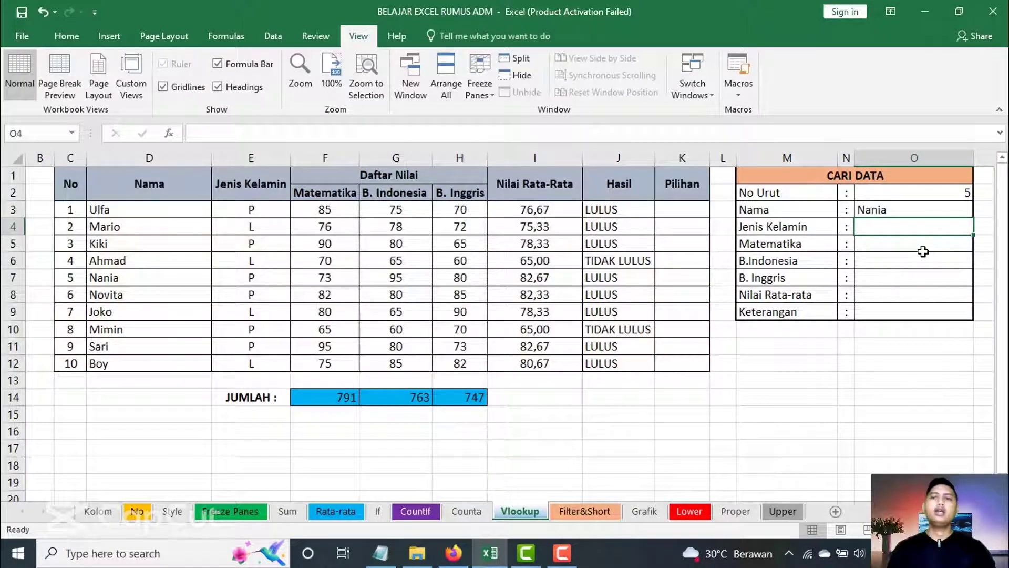
left_click(923, 210)
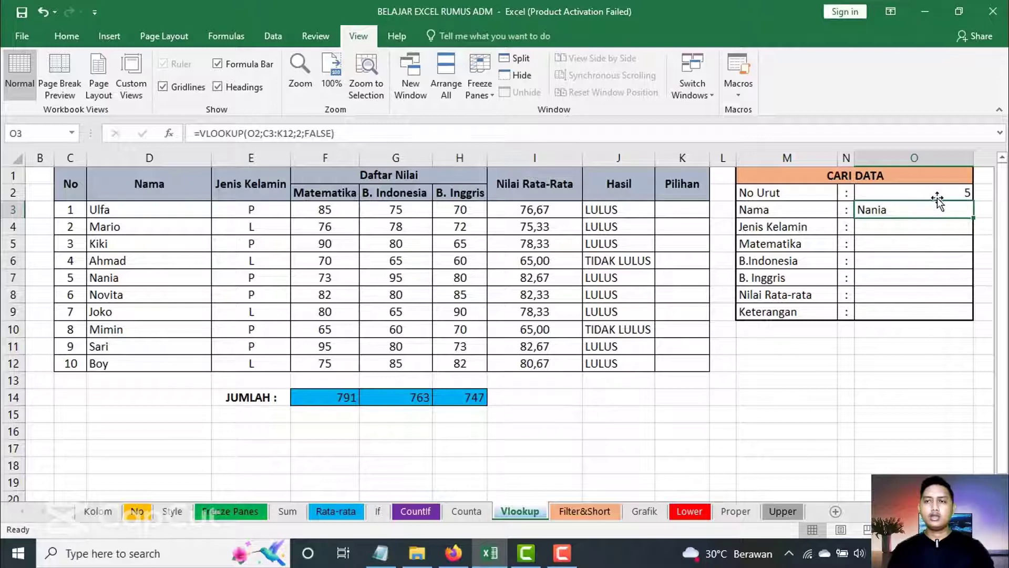
left_click(930, 194)
left_click(914, 209)
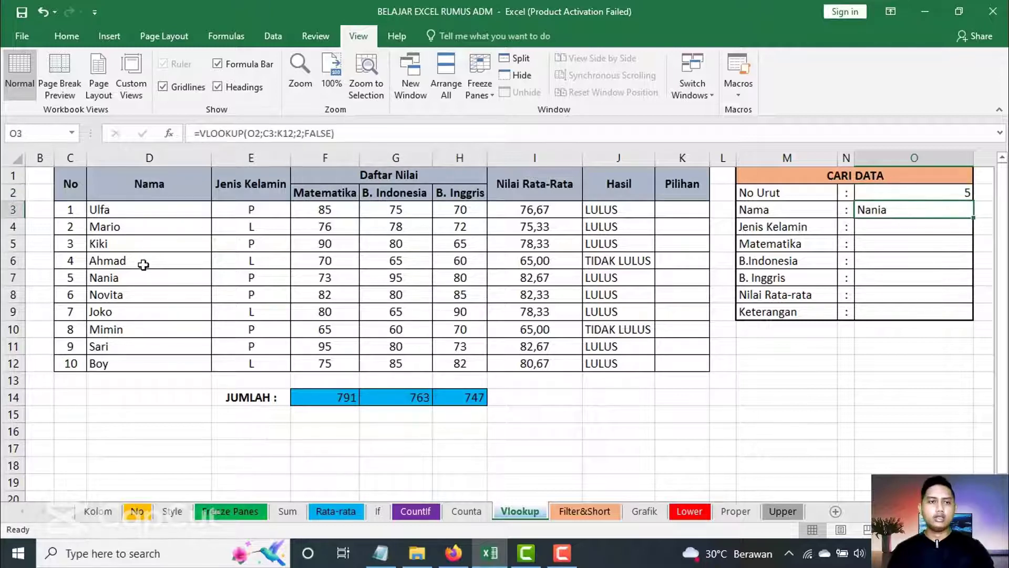
left_click(141, 282)
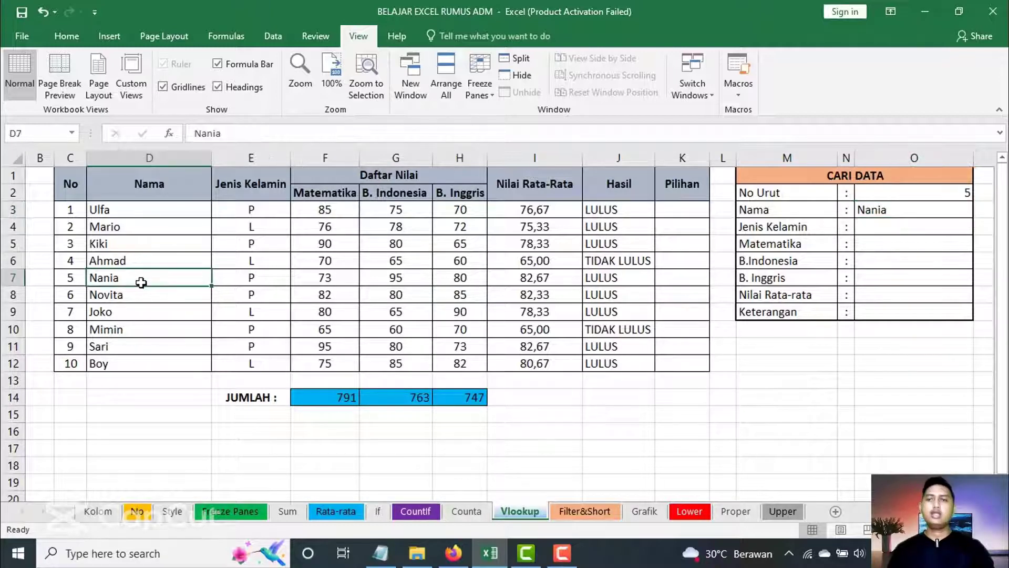
left_click(897, 210)
left_click(894, 228)
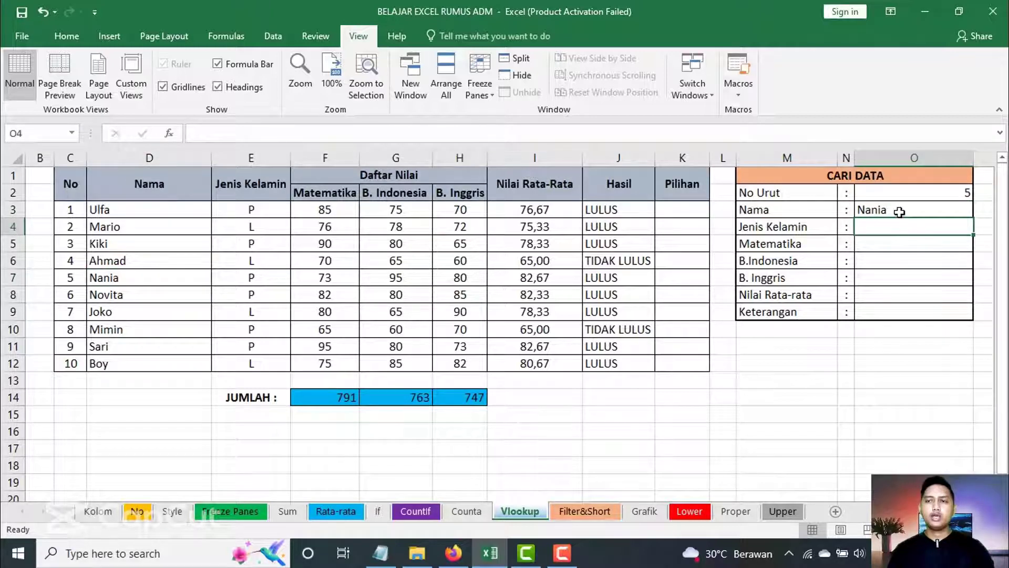
left_click(899, 212)
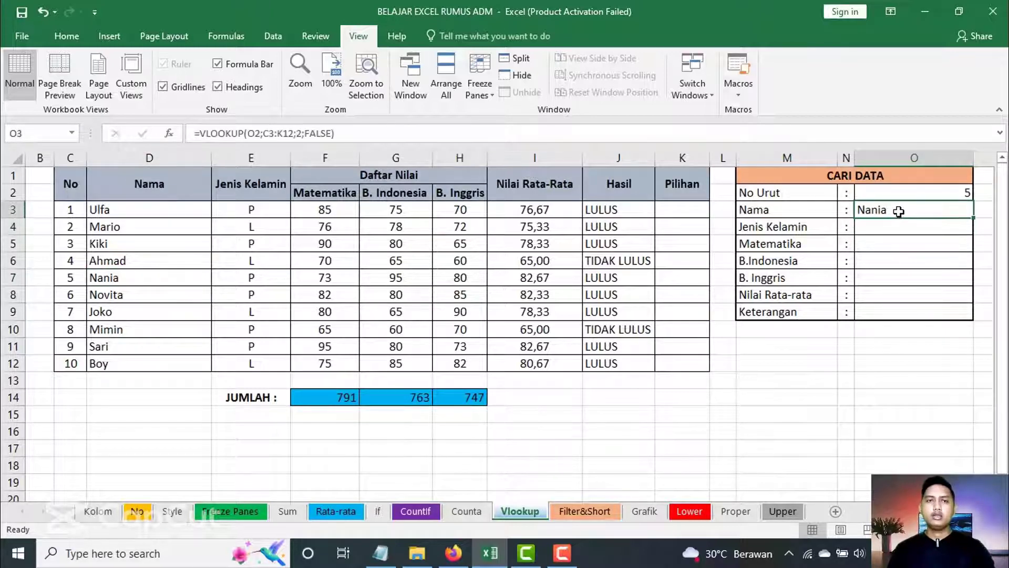
left_click(897, 224)
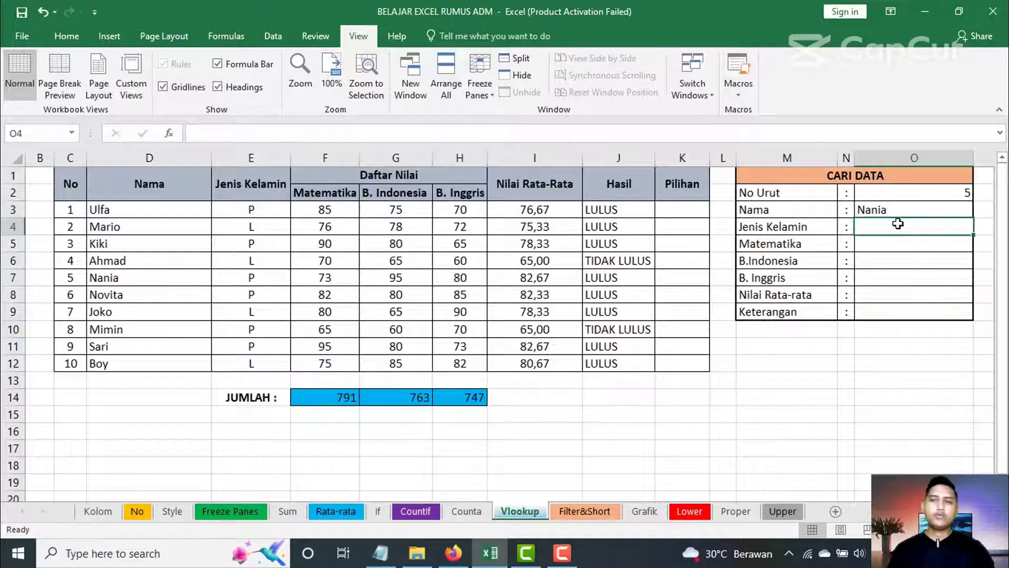
Step: Enter =VLOOKUP(O2;C3:K12;3;FALSE) in O4 so Jenis Kelamin shows P
type("=v")
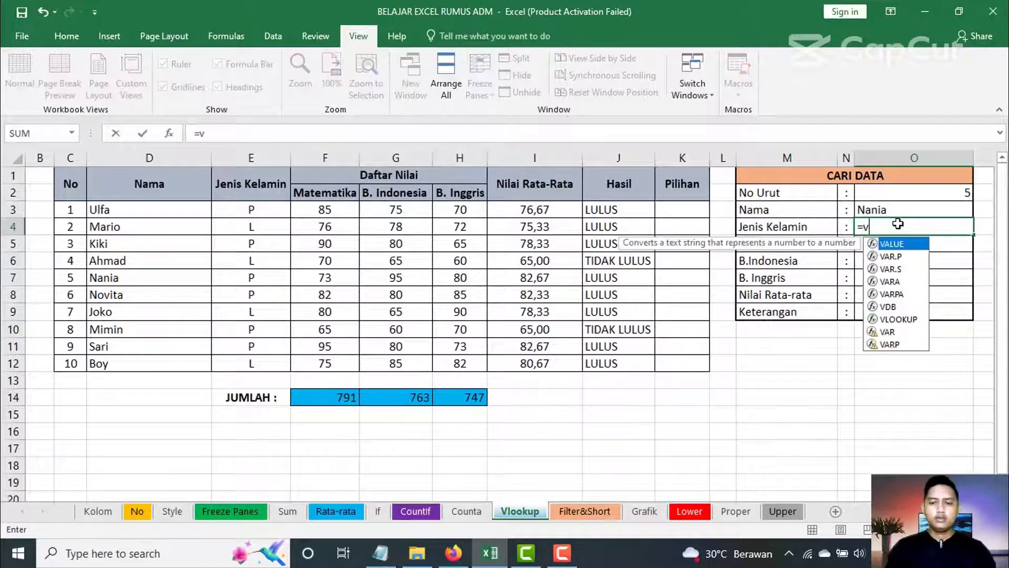
type("lo")
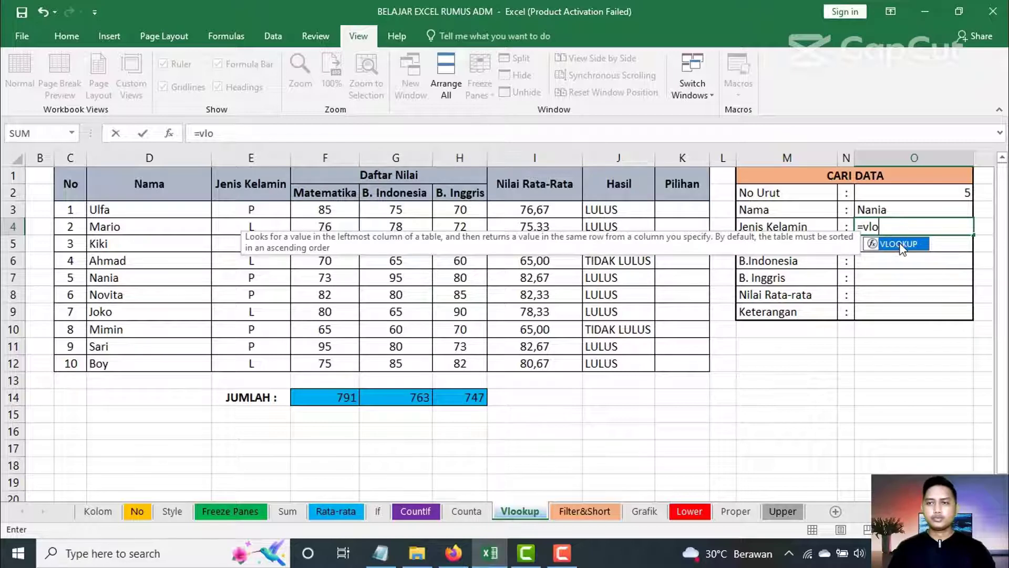
double_click(899, 244)
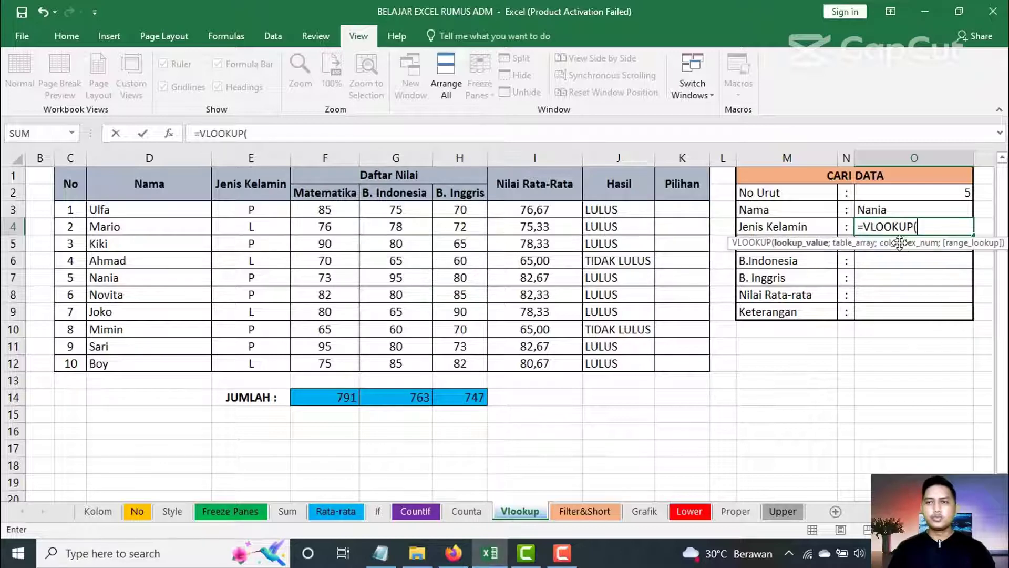
left_click(939, 195)
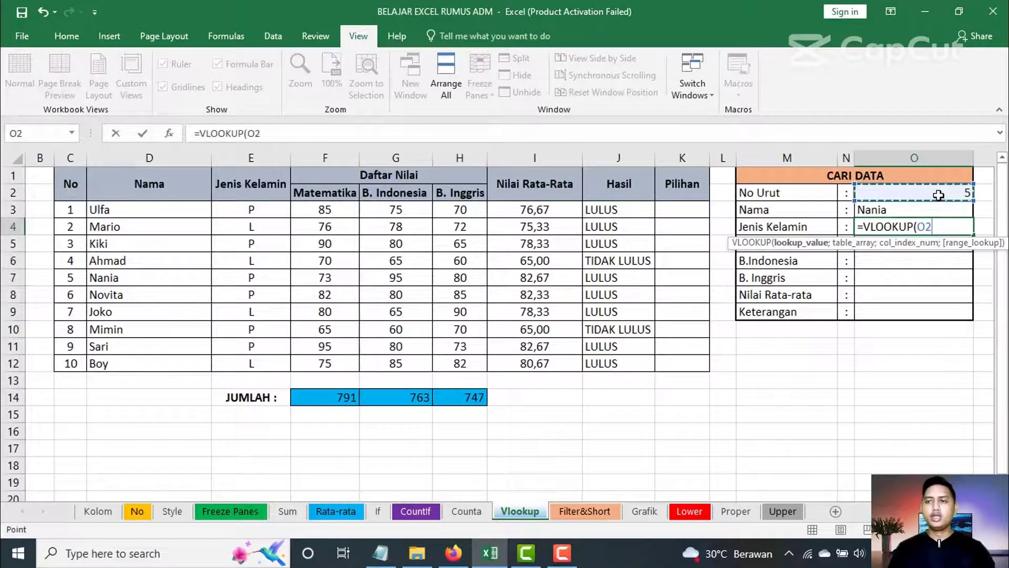
type(";")
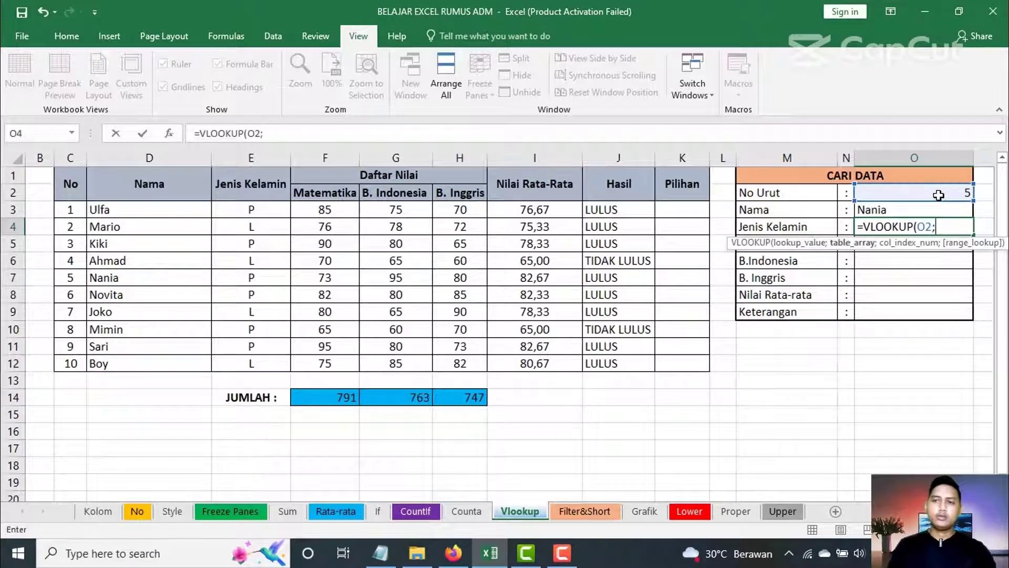
left_click_drag(71, 209, 678, 362)
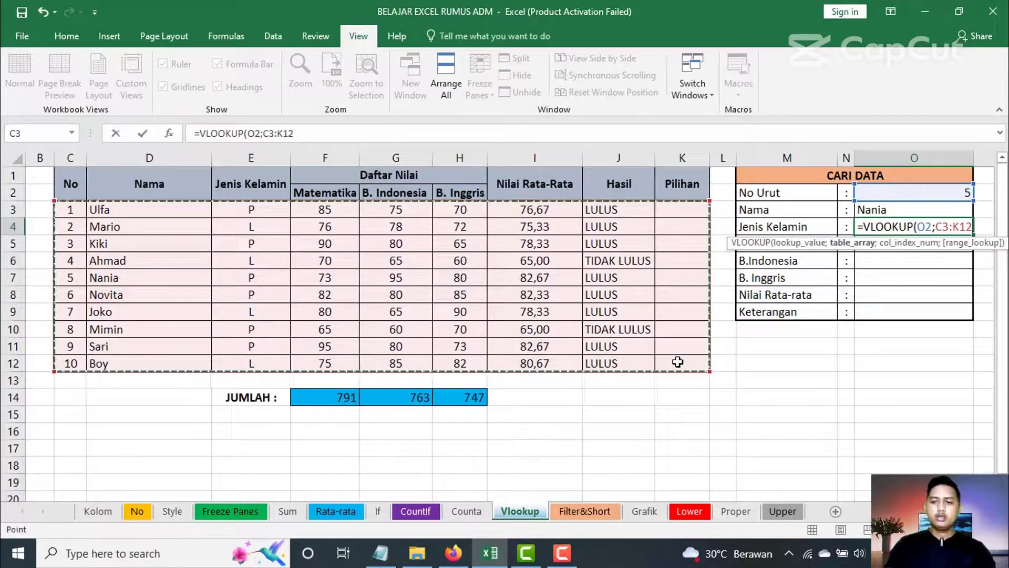
type(";")
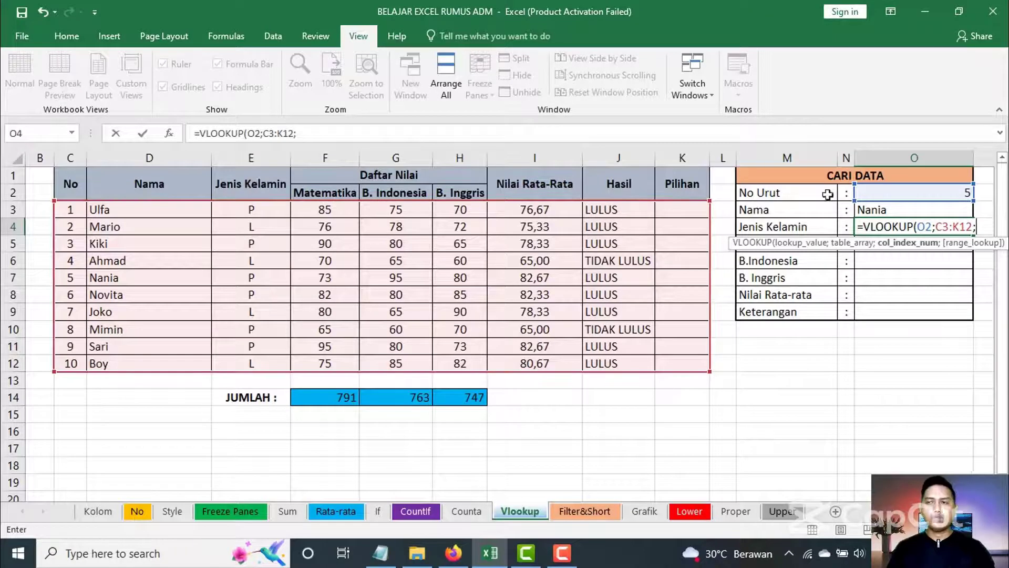
type("3")
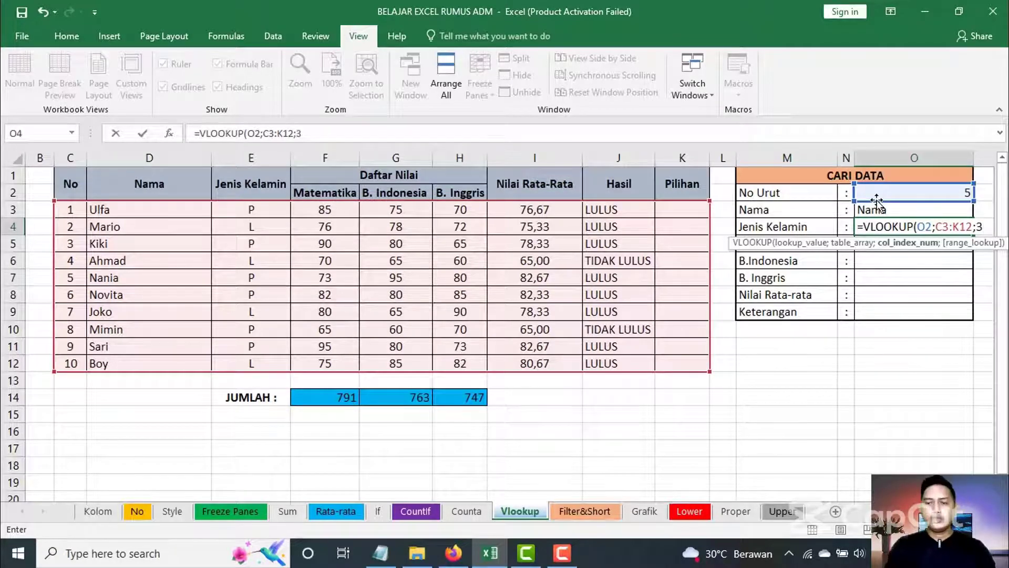
type(";")
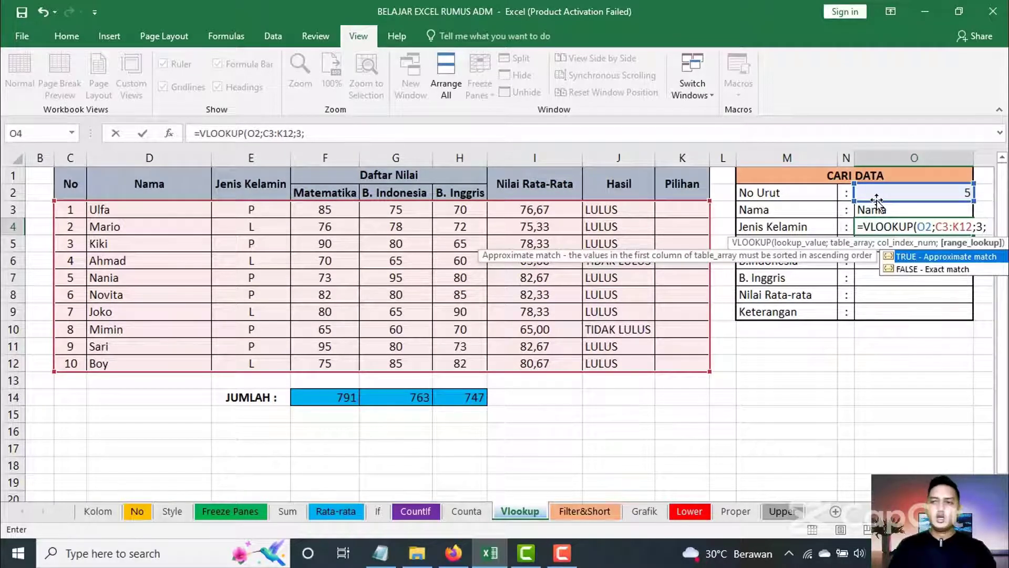
double_click(922, 270)
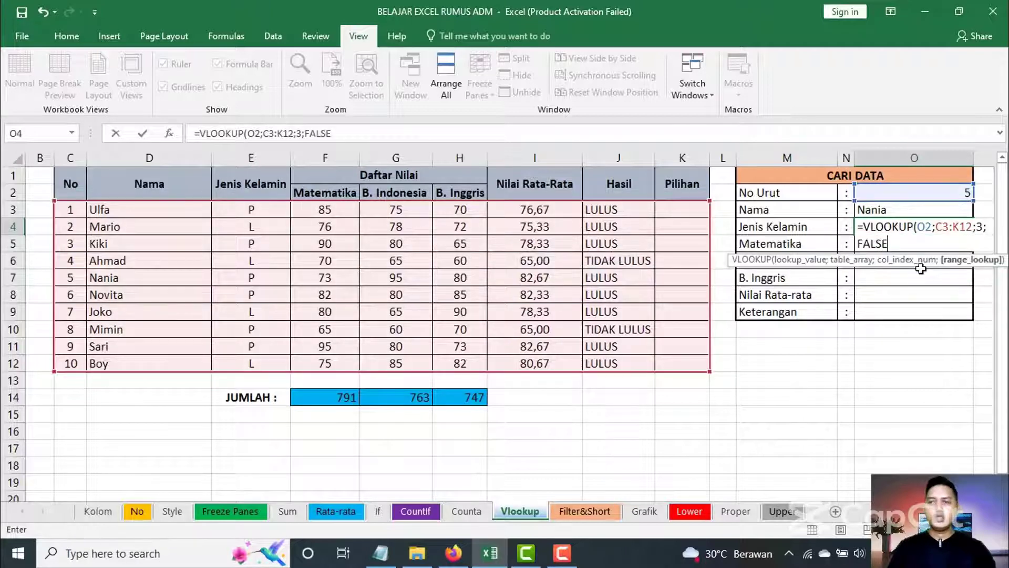
type(")")
key("Return")
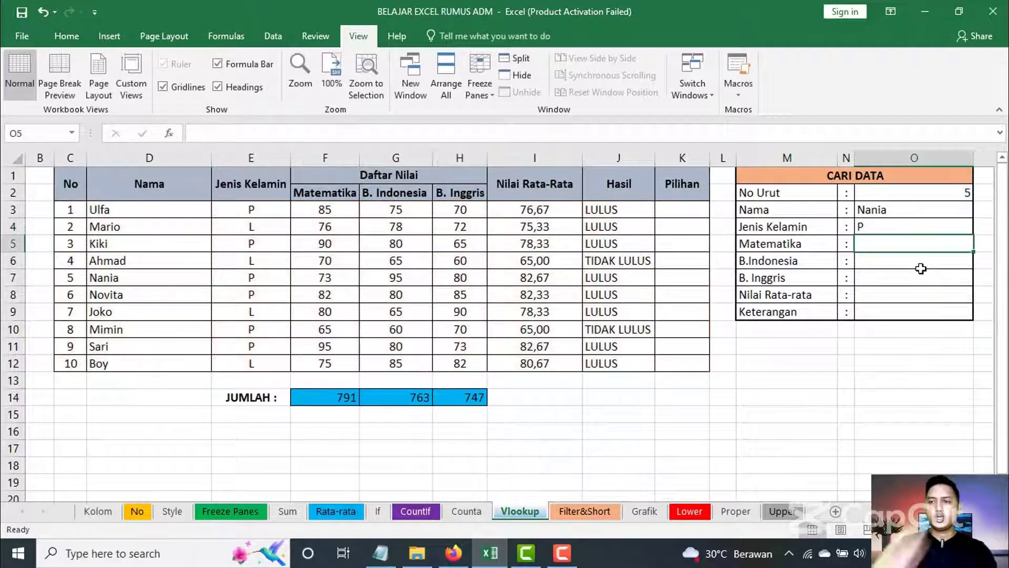
key("Down")
key("Down")
key("Down")
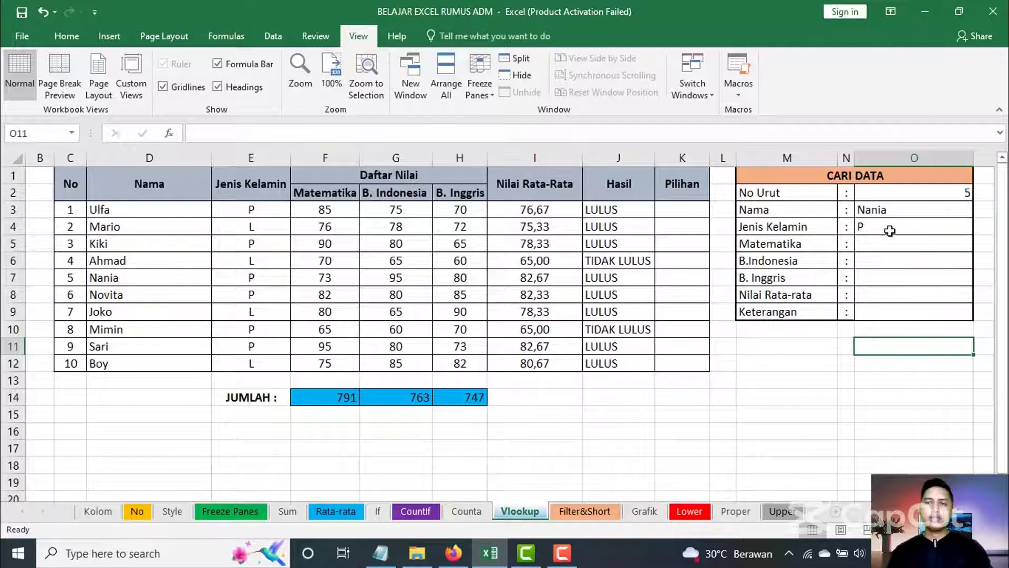
Step: Select the O3 Nama formula text in the formula bar and bring up Notepad
left_click(896, 211)
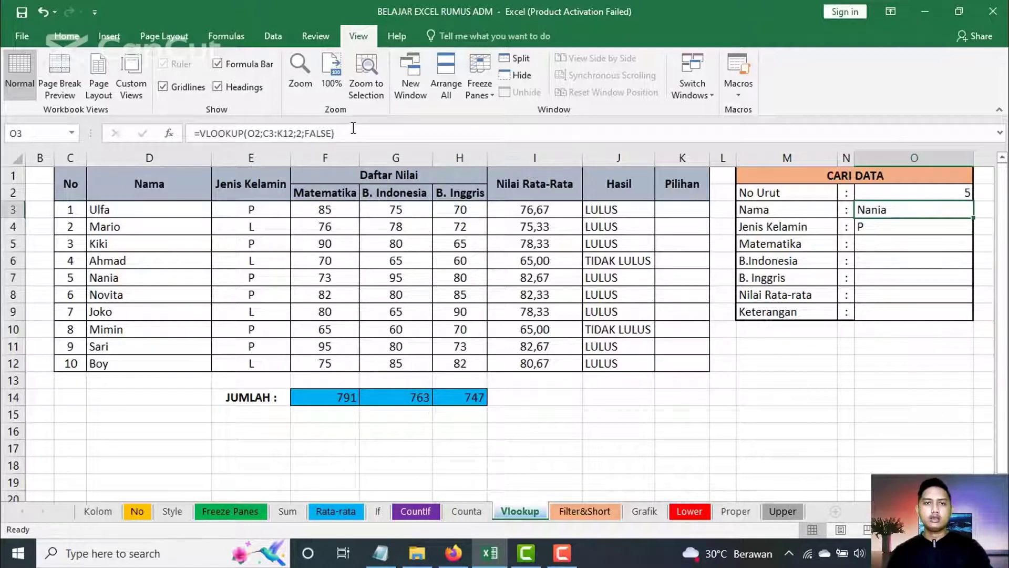
left_click_drag(350, 133, 193, 133)
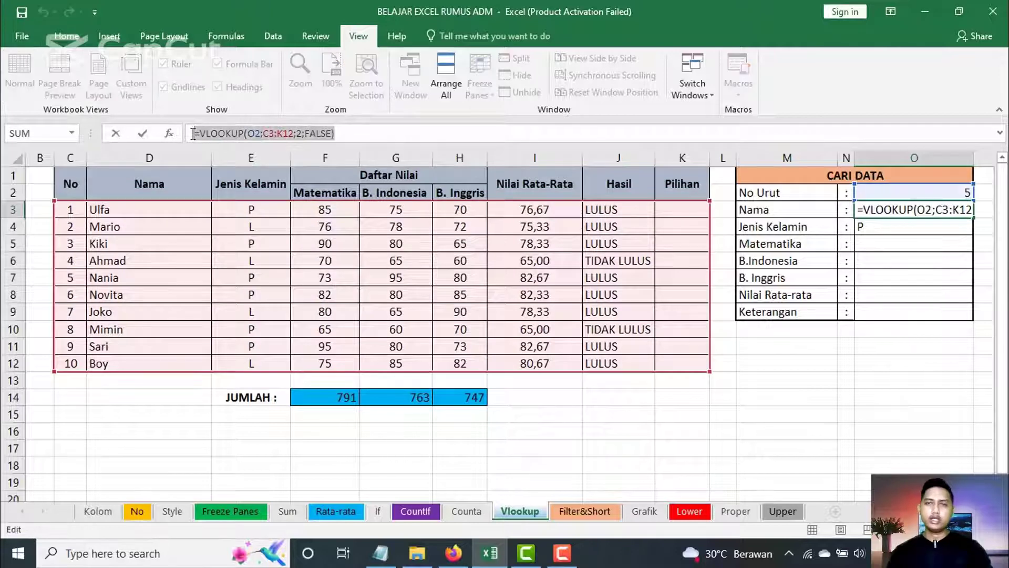
left_click(354, 133)
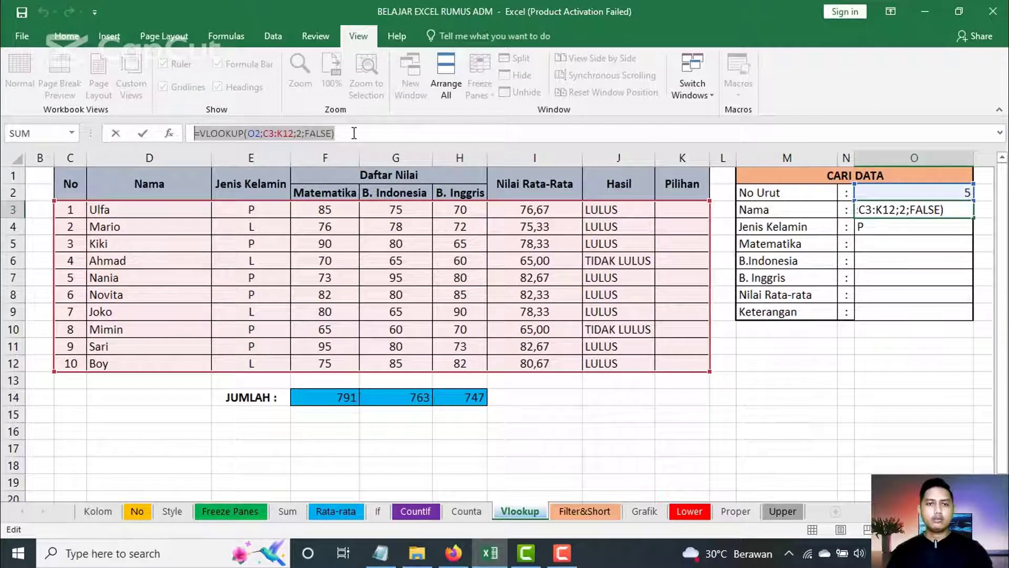
left_click(381, 553)
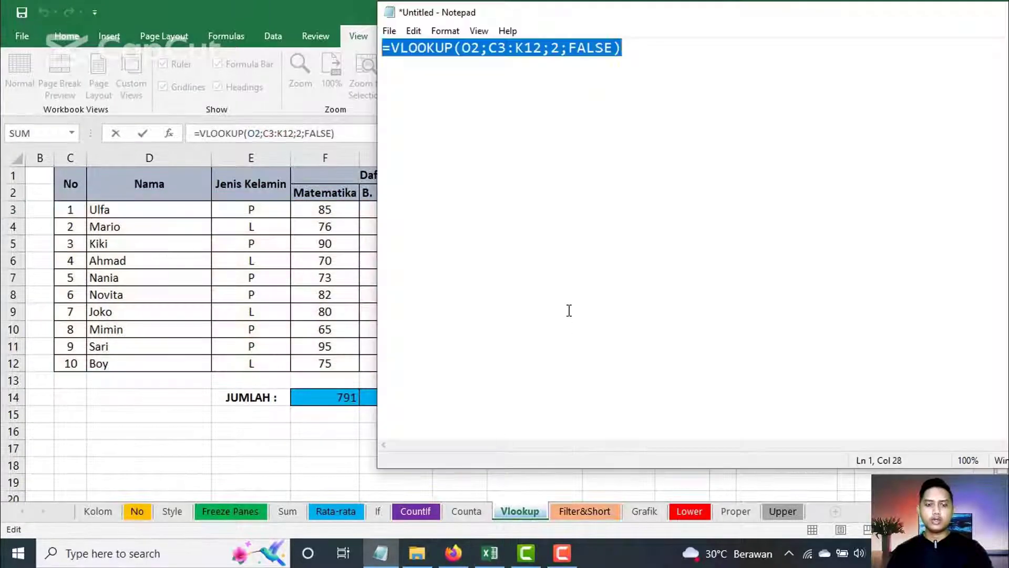
Step: Select the full VLOOKUP formula line in Notepad and return to Excel
left_click(569, 310)
left_click_drag(634, 47, 380, 46)
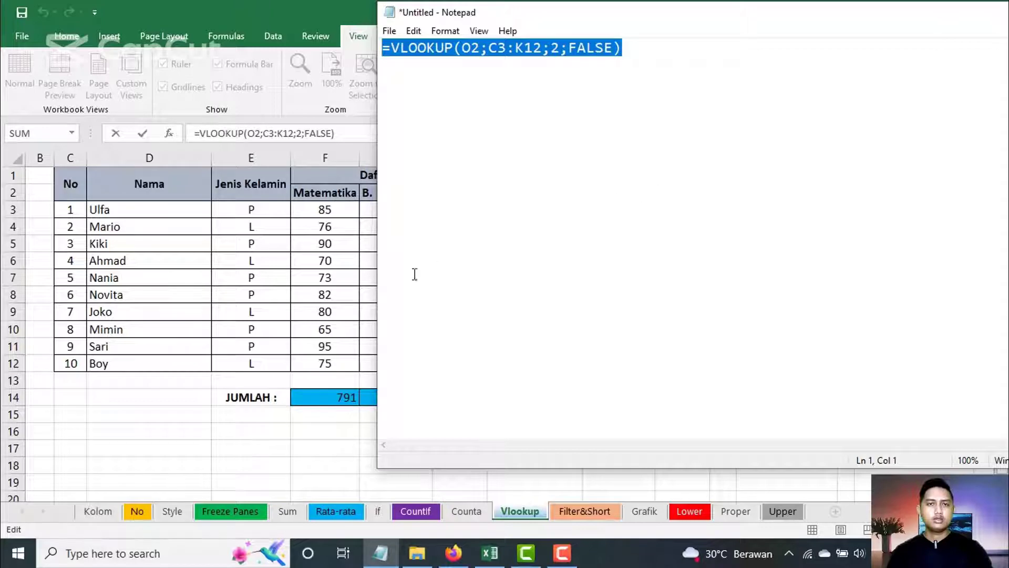
left_click(198, 429)
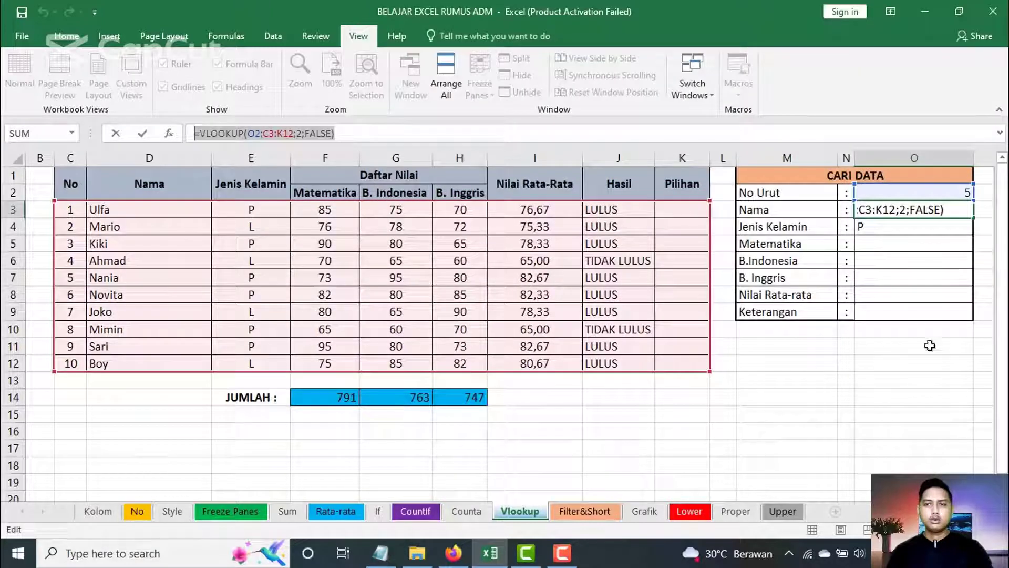
Step: Paste the VLOOKUP formula into O5 with column index 4 so Matematika shows 73
type("=")
left_click(909, 244)
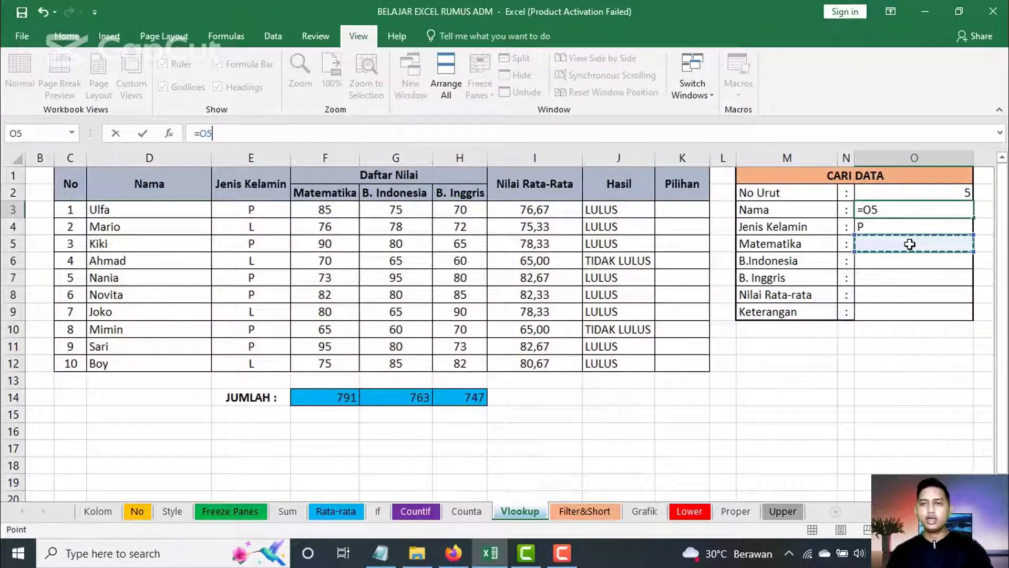
key("Escape")
left_click(910, 244)
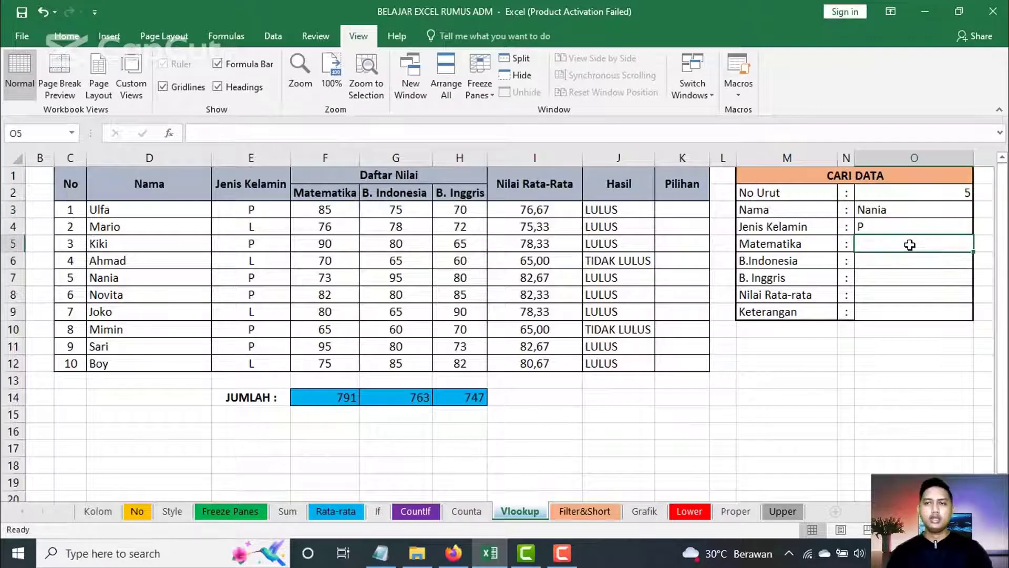
left_click(218, 134)
key("ctrl+v")
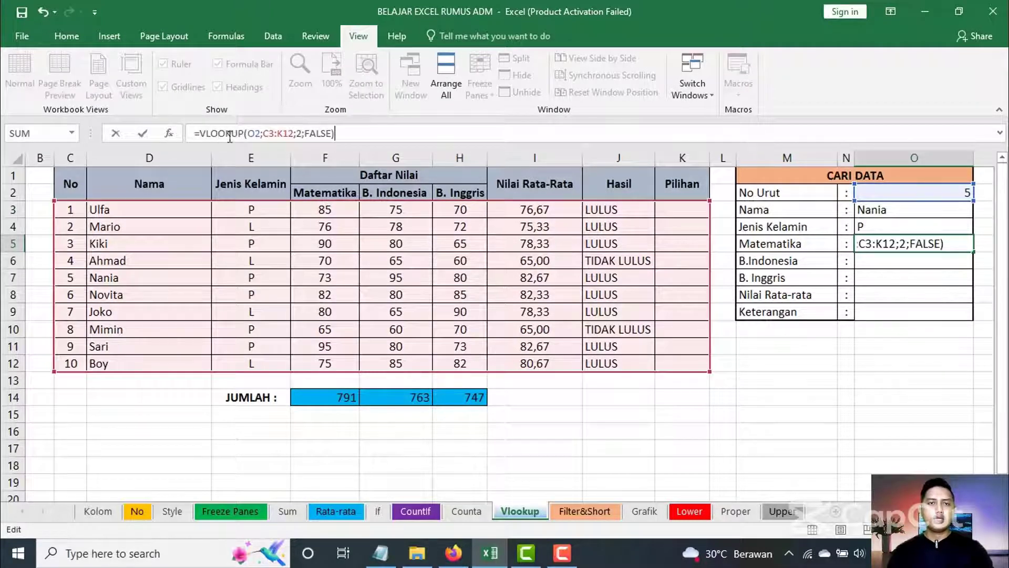
double_click(299, 133)
type("4")
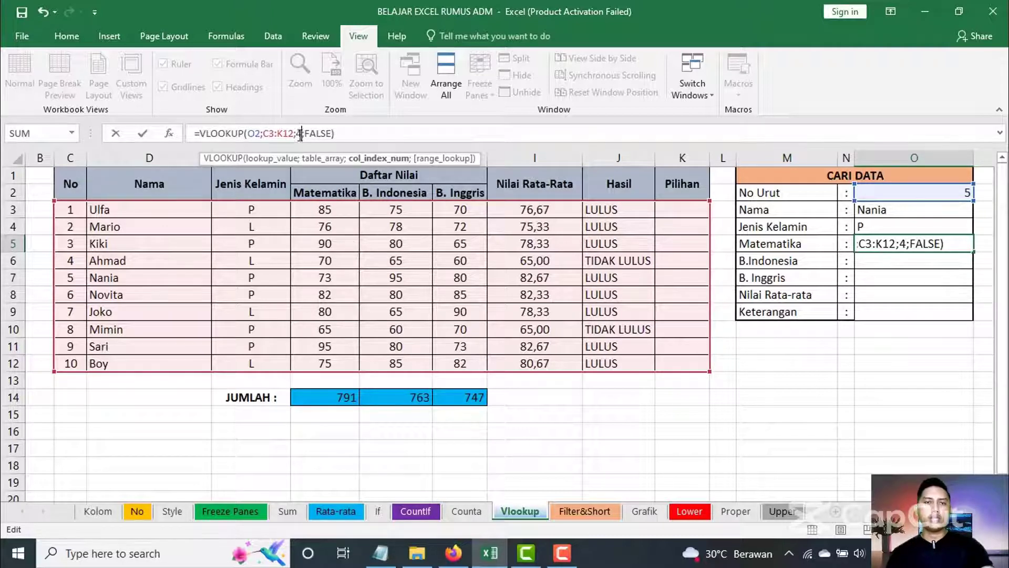
key("Return")
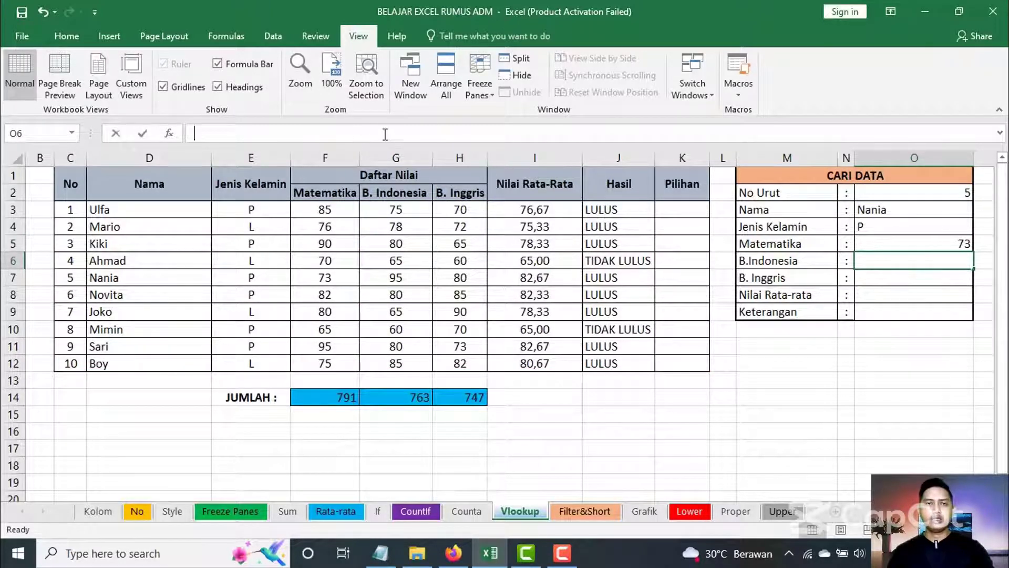
key("ctrl+v")
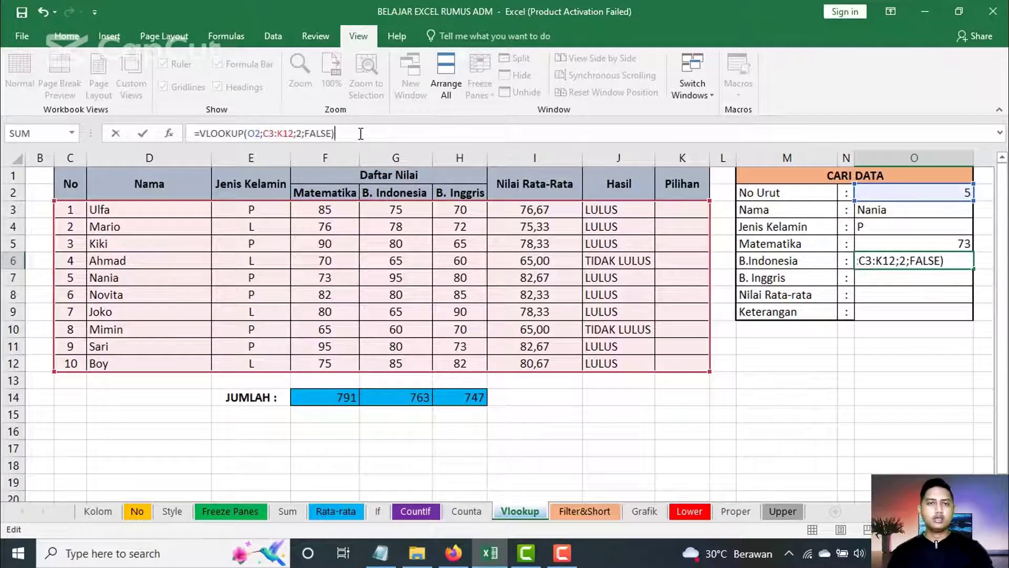
Step: Finish the B.Indonesia and B. Inggris lookups in O6 and O7, showing 95 and 80
double_click(299, 134)
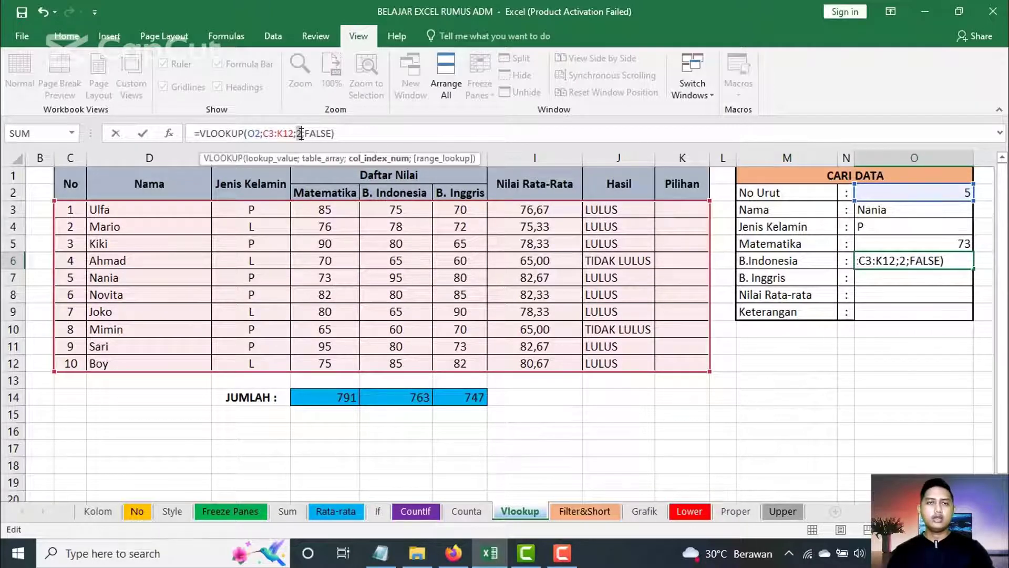
type("3")
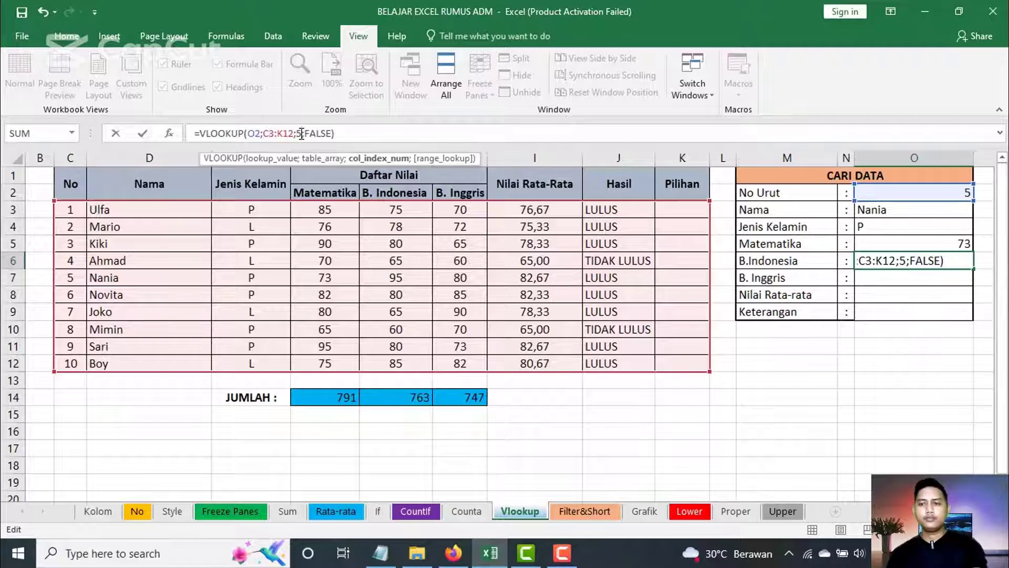
key("Return")
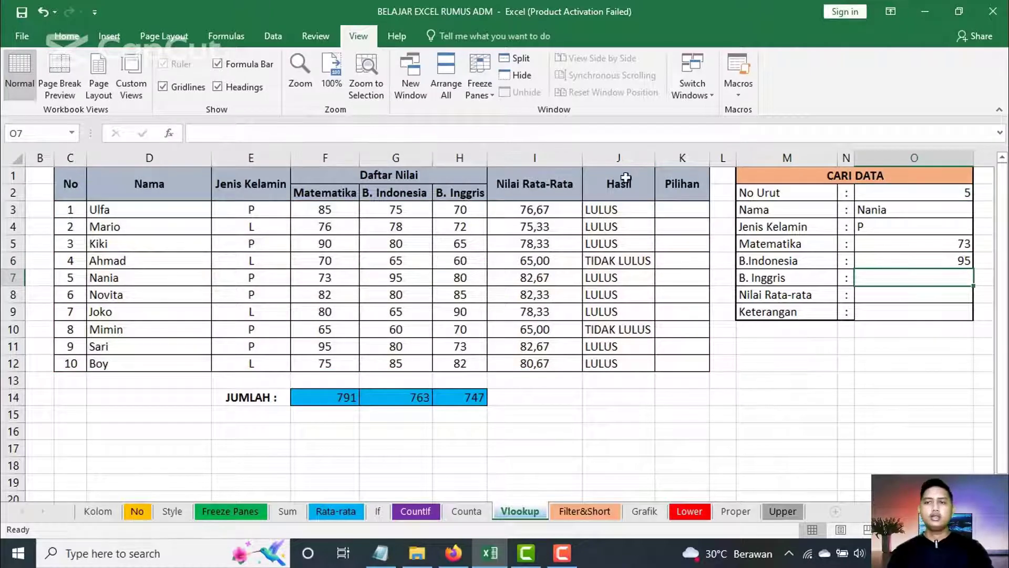
left_click(329, 126)
key("ctrl+v")
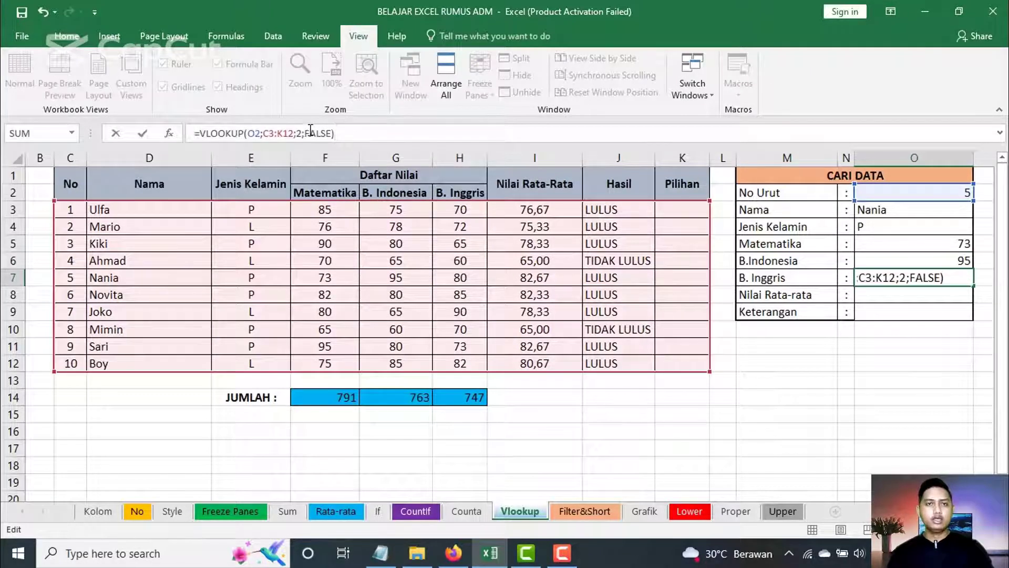
double_click(299, 133)
type("6")
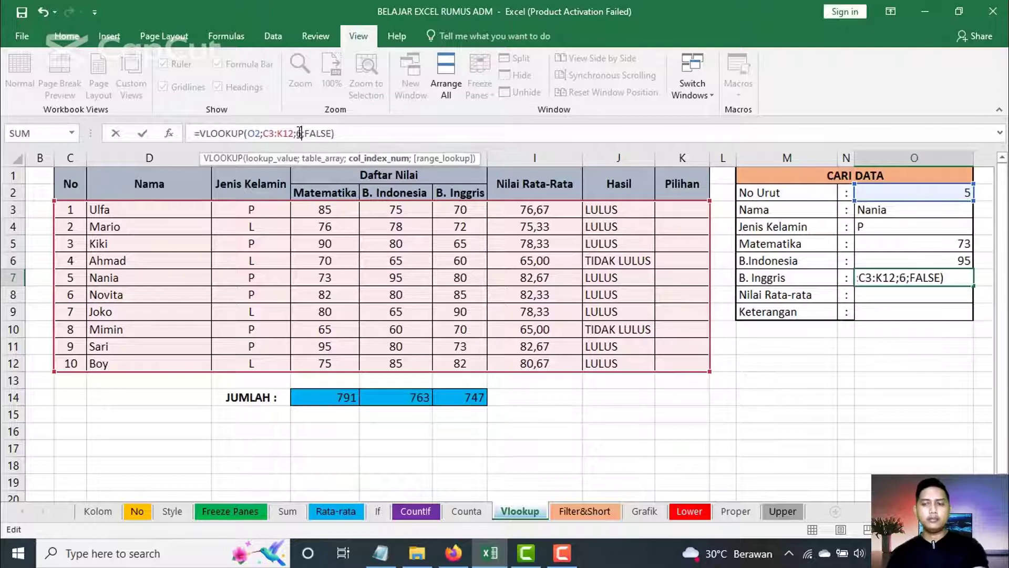
key("Return")
Step: Paste lookups into O8 and O9 with column indices 7 and 8, showing 82,66666667 and LULUS
left_click(299, 132)
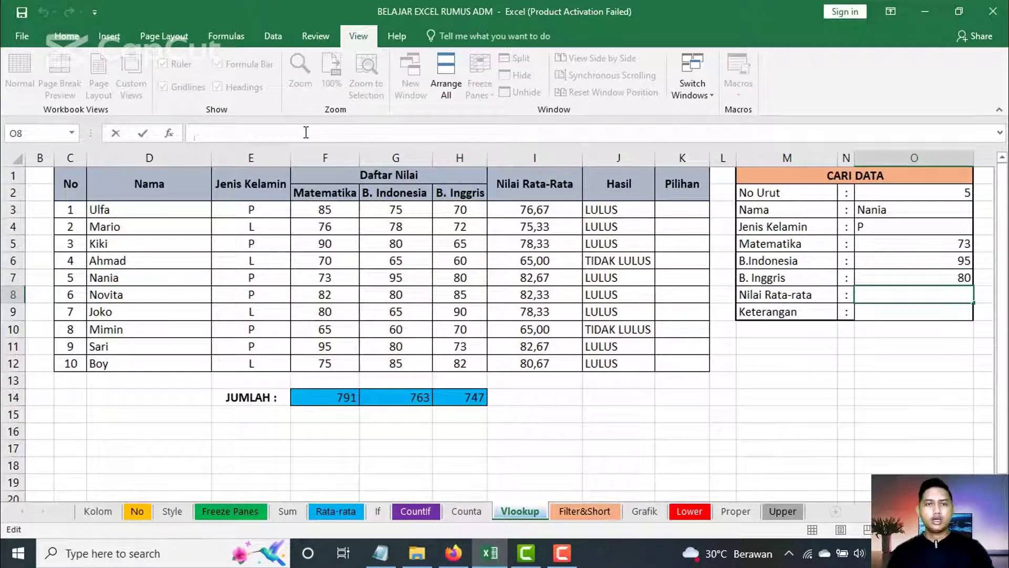
key("ctrl+v")
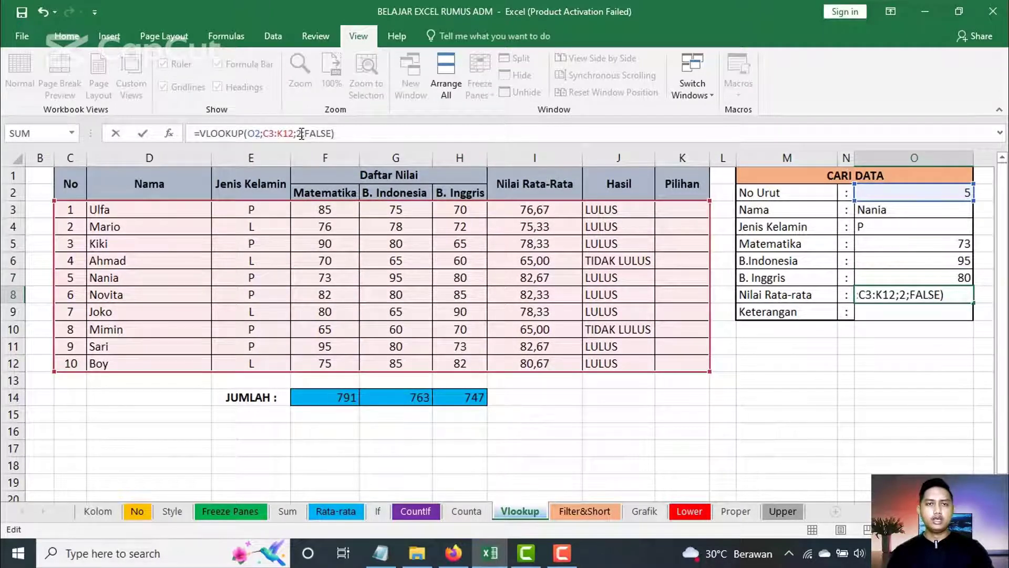
double_click(299, 133)
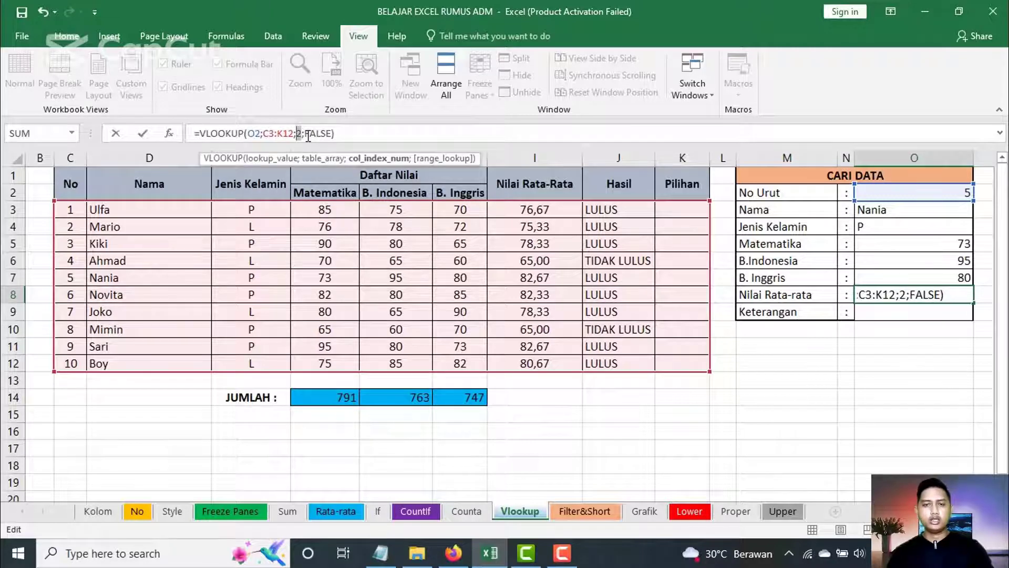
type("7")
key("Return")
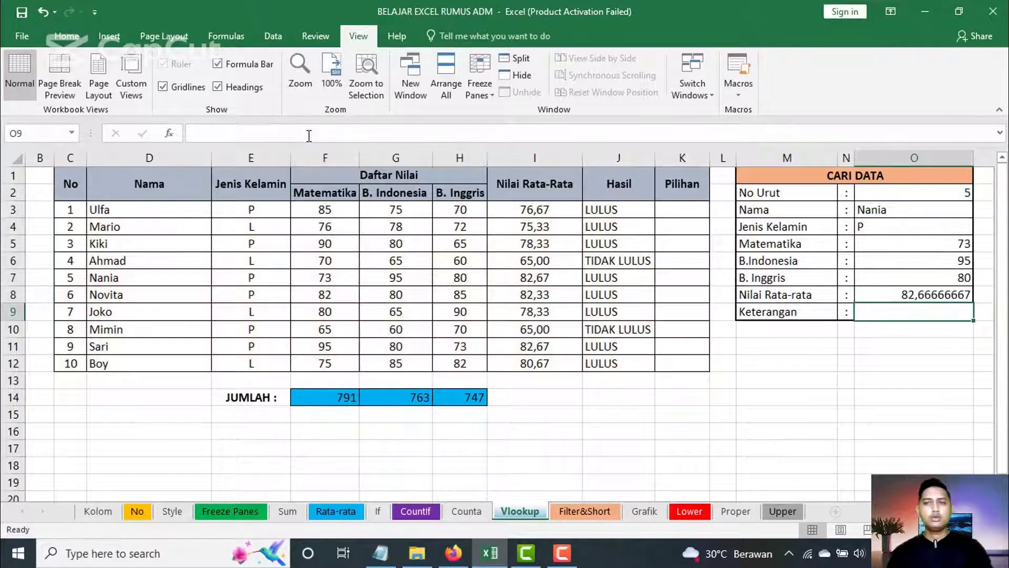
left_click(309, 134)
key("ctrl+v")
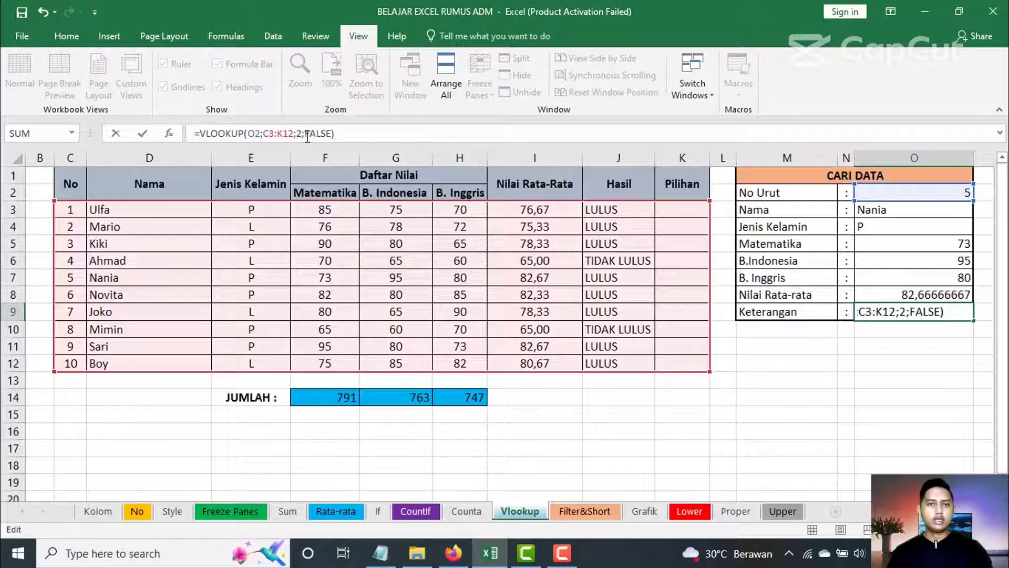
double_click(300, 133)
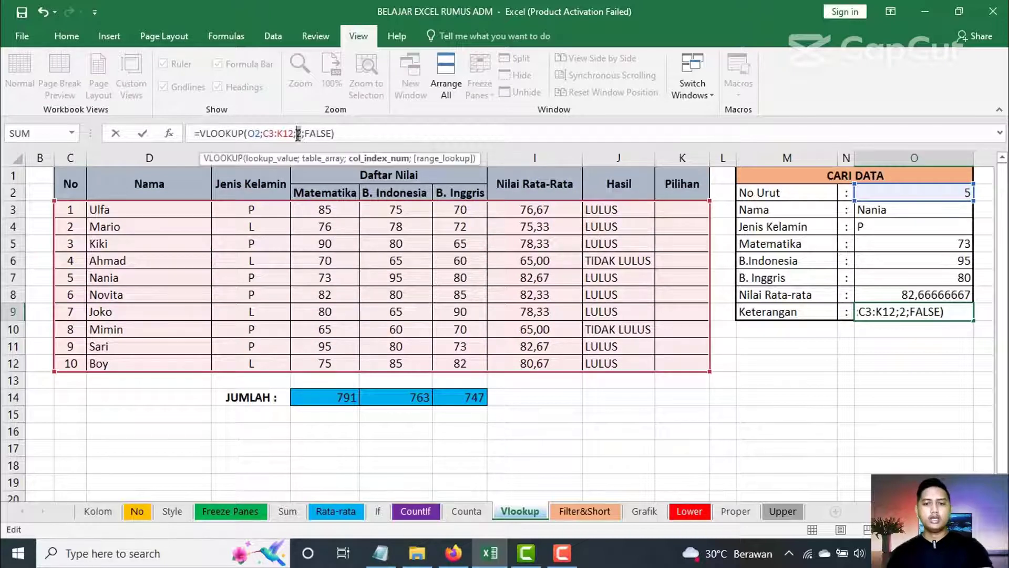
type("8")
key("Return")
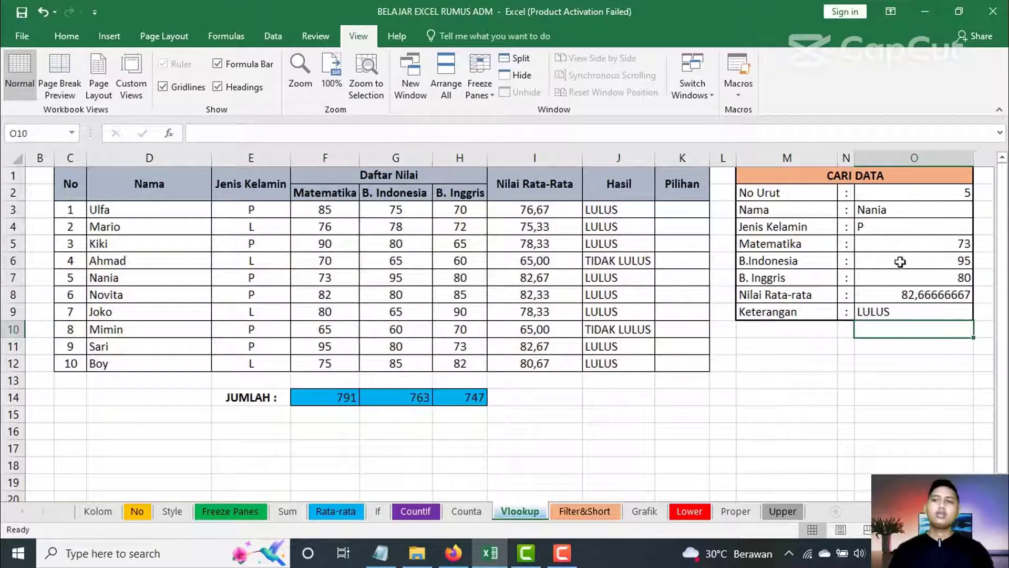
Step: Left-align the CARI DATA result cells O2:O9
left_click(937, 293)
left_click_drag(922, 196, 915, 310)
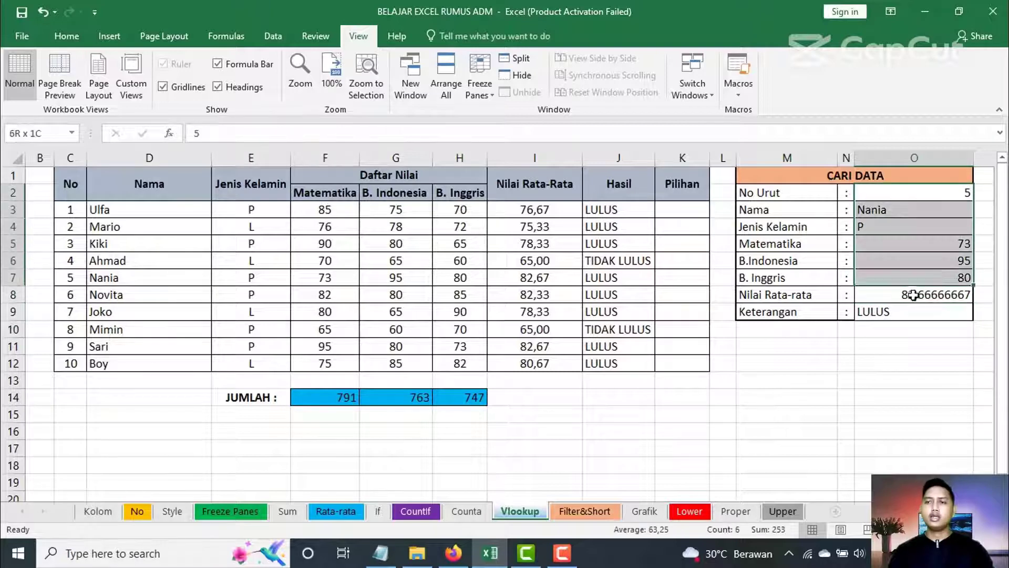
left_click(67, 36)
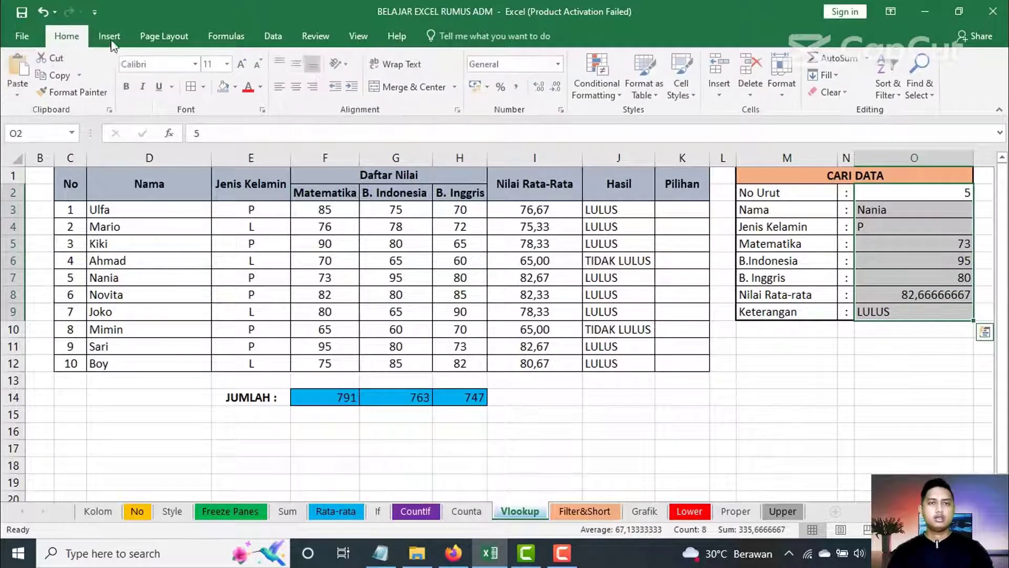
left_click(282, 87)
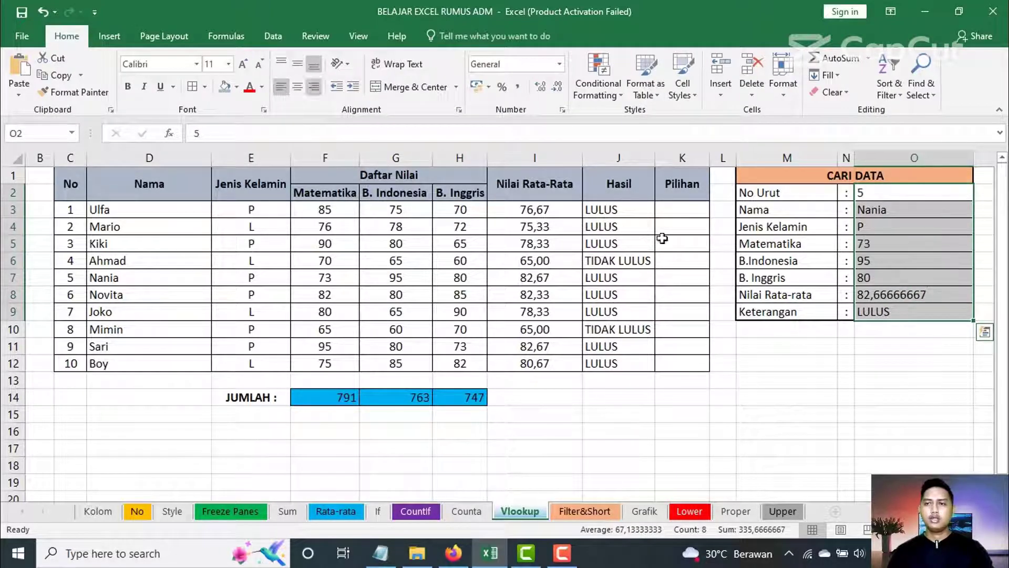
left_click(882, 393)
Step: Reduce the decimals in O8 so Nilai Rata-rata shows 82,67
left_click(897, 294)
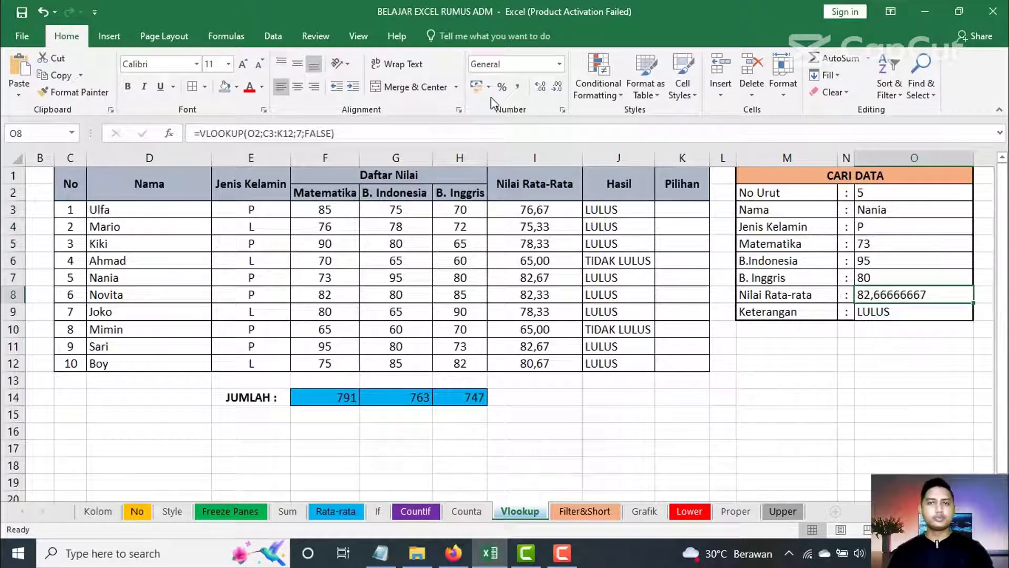
left_click(557, 93)
left_click(557, 93)
left_click(557, 93)
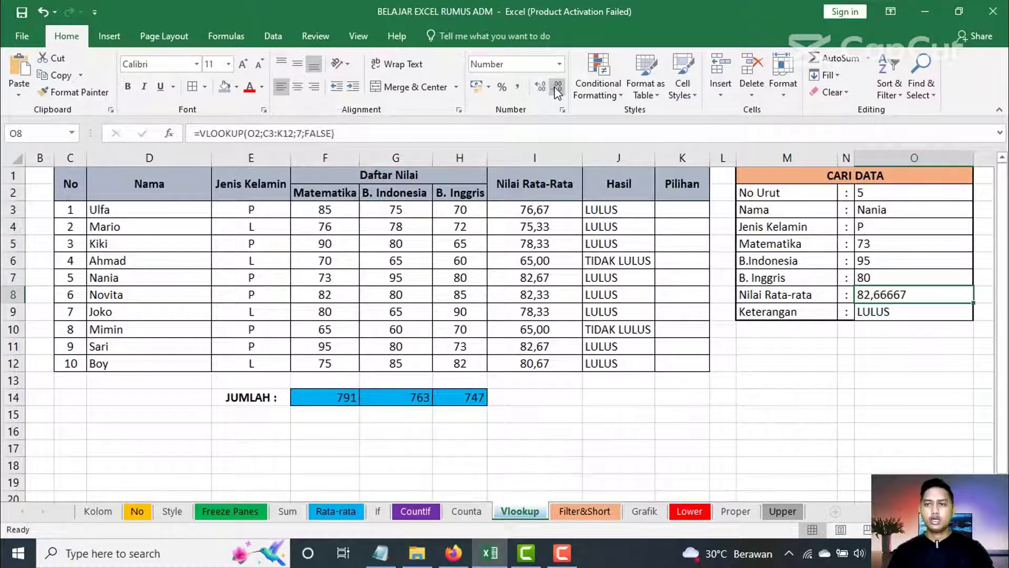
left_click(557, 93)
left_click(557, 93)
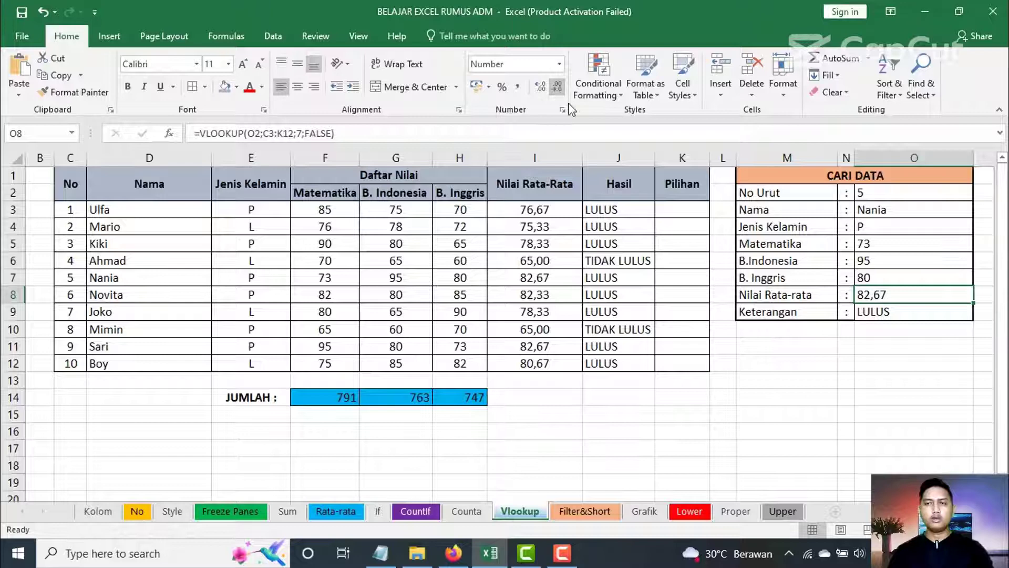
left_click(889, 374)
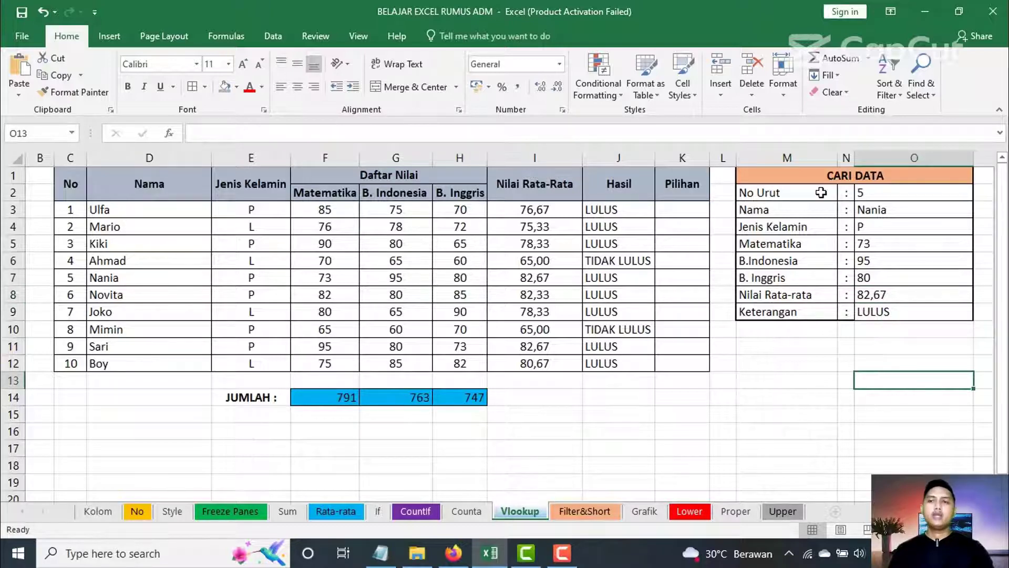
Step: Make the No Urut row M2:O2 bold
left_click_drag(822, 192, 876, 194)
left_click(127, 86)
left_click(833, 366)
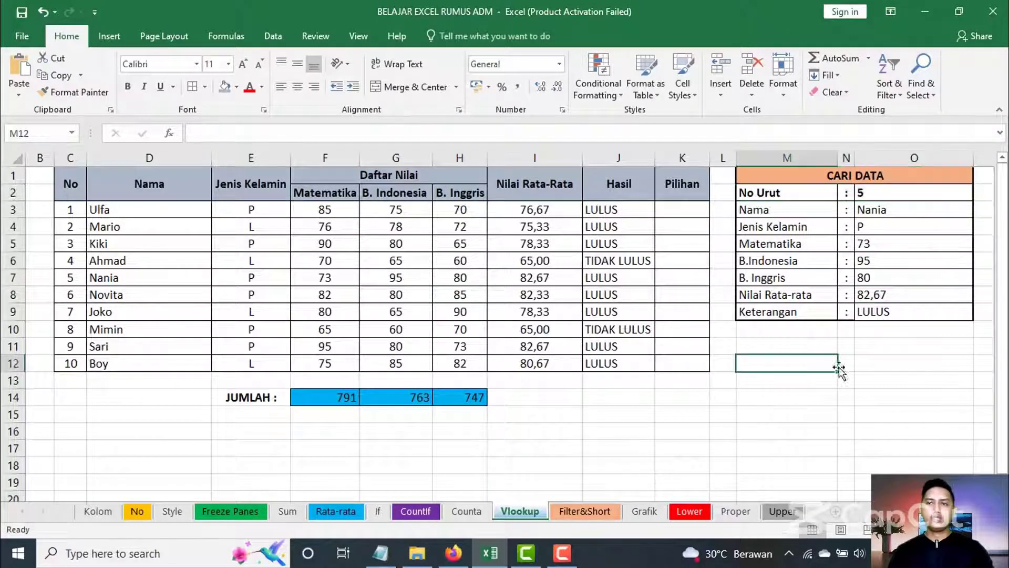
Step: Test the lookup with No Urut 1, then 3, so CARI DATA shows Kiki's record
left_click(886, 194)
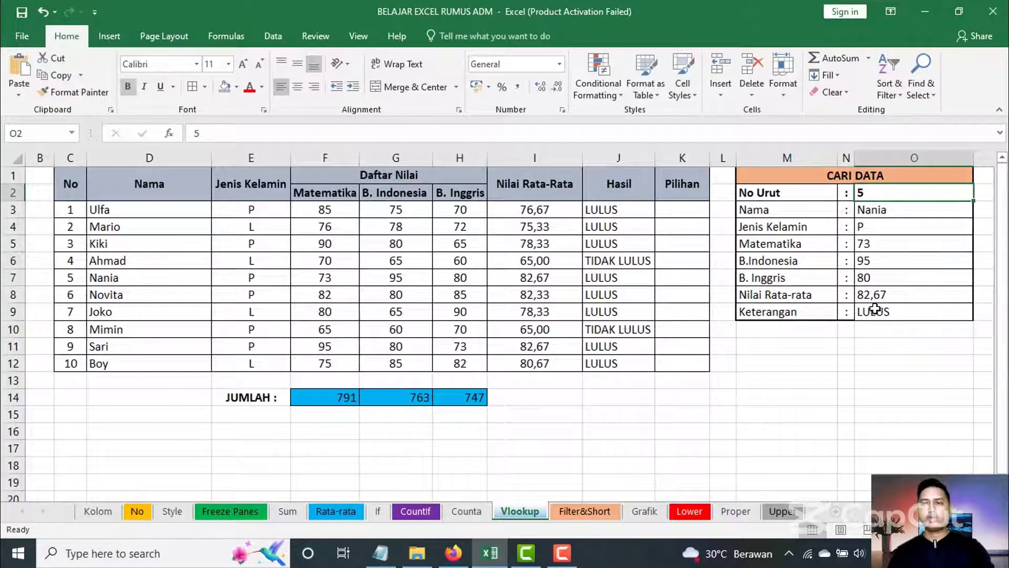
type("1")
left_click(888, 365)
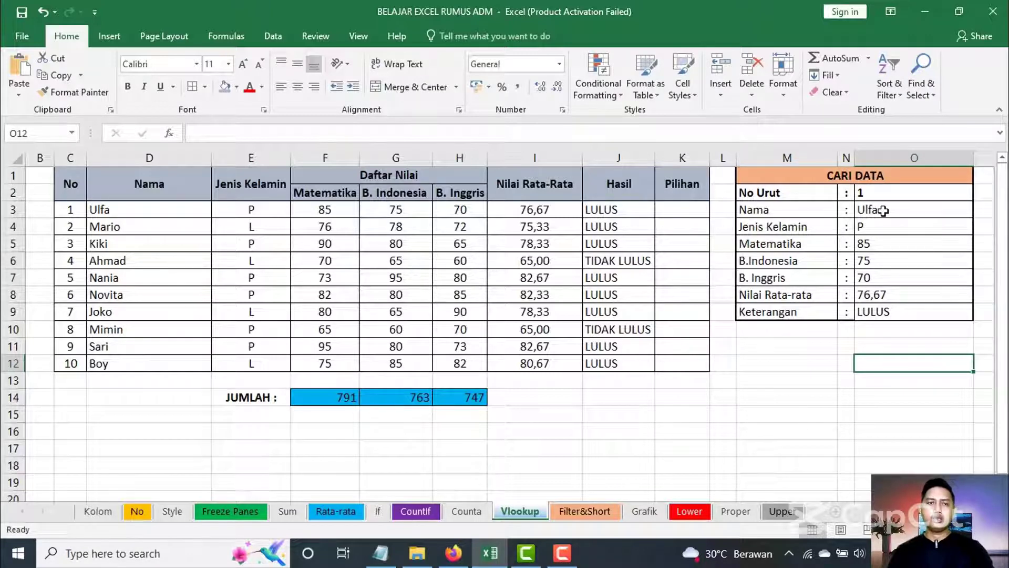
left_click(883, 193)
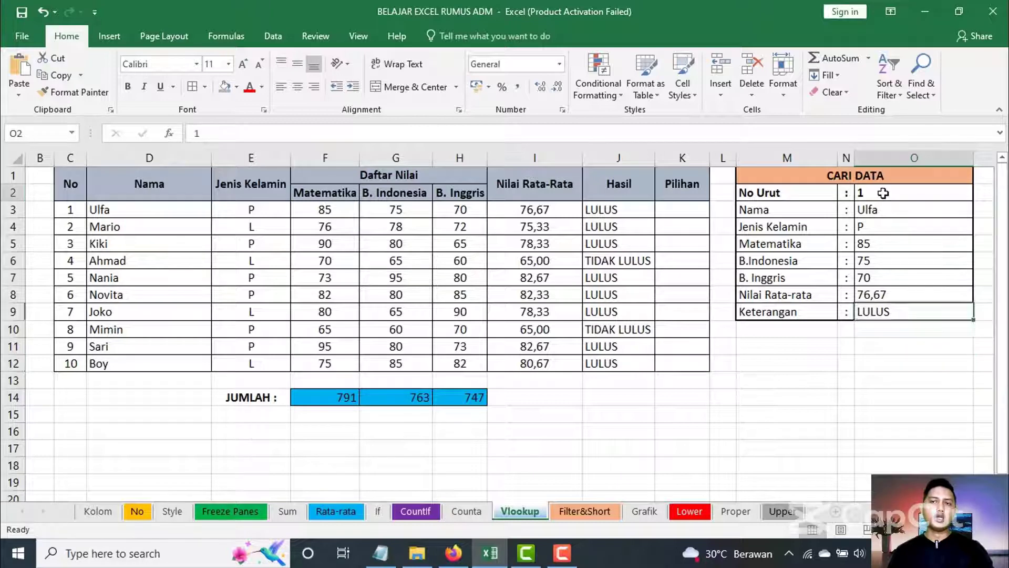
type("3")
left_click(901, 261)
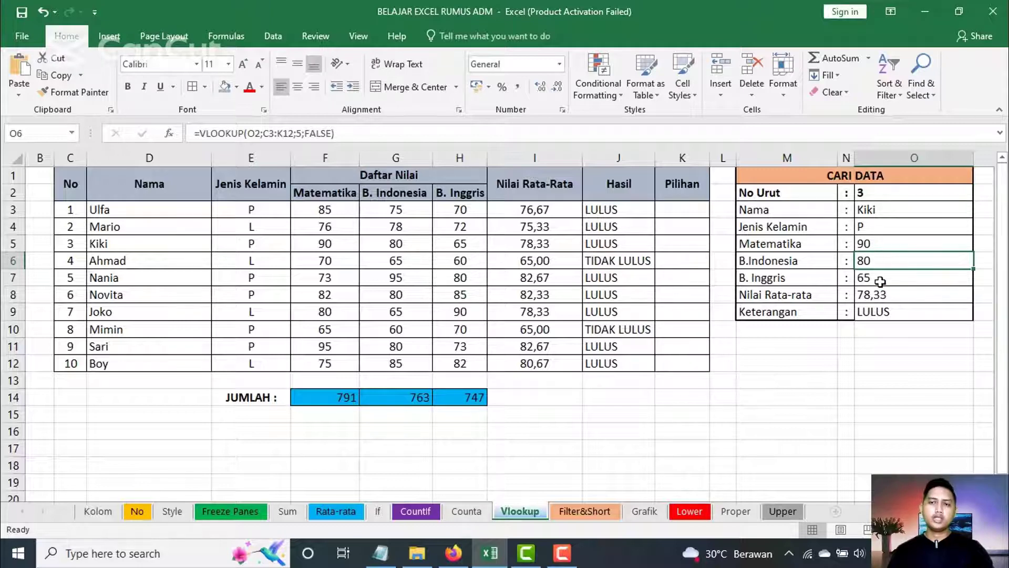
left_click(885, 314)
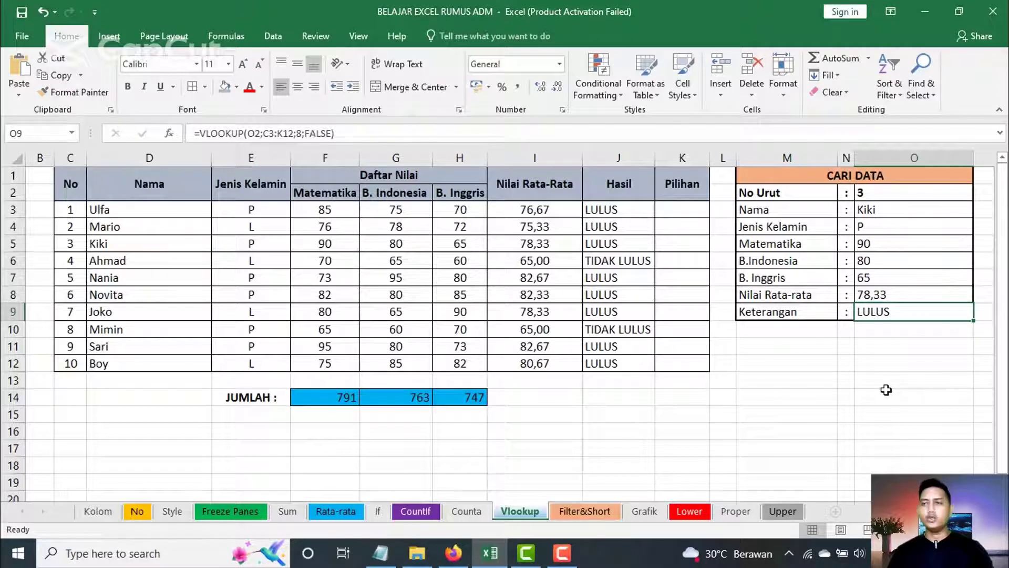
left_click(886, 389)
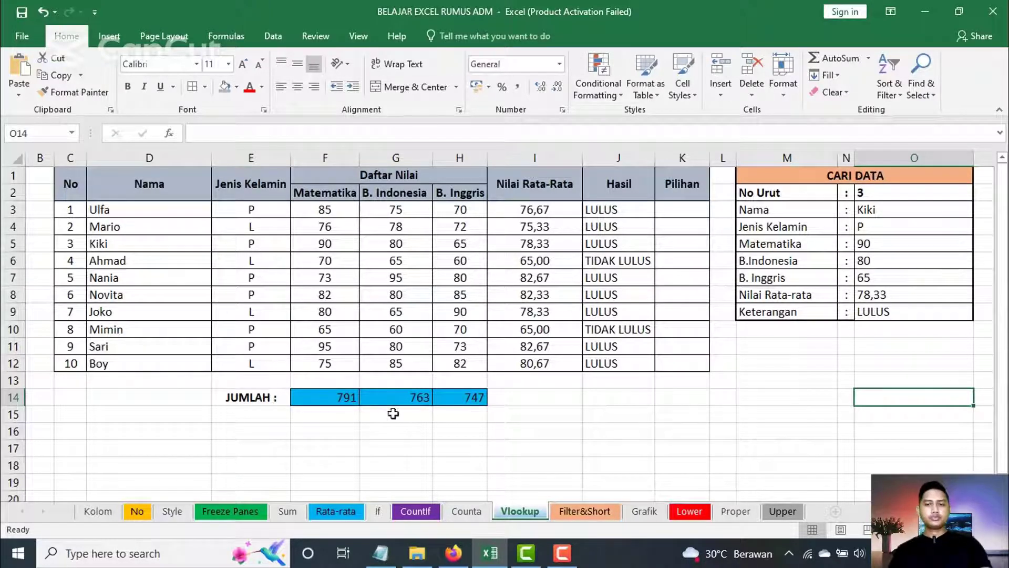
left_click(613, 409)
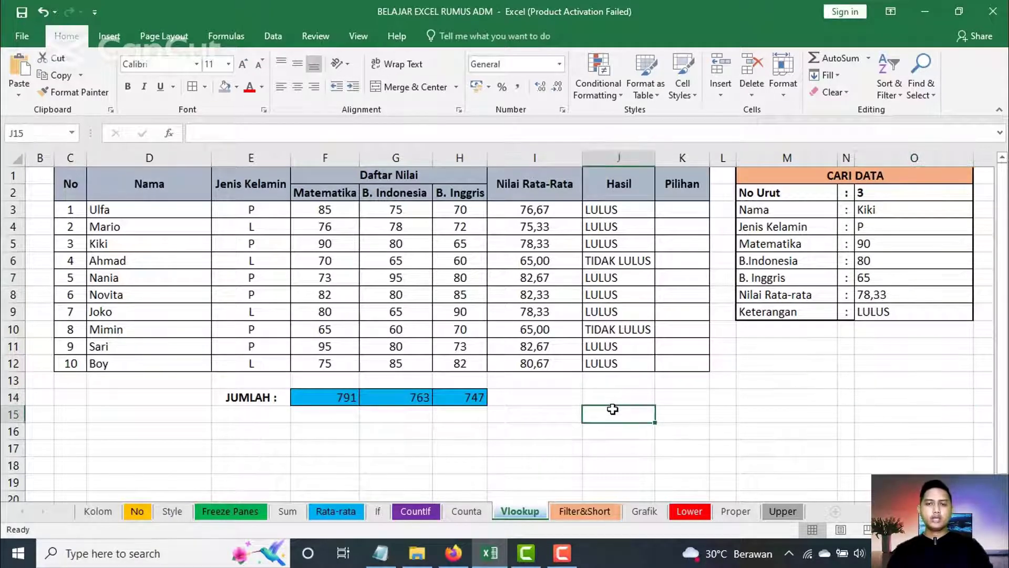
left_click(767, 397)
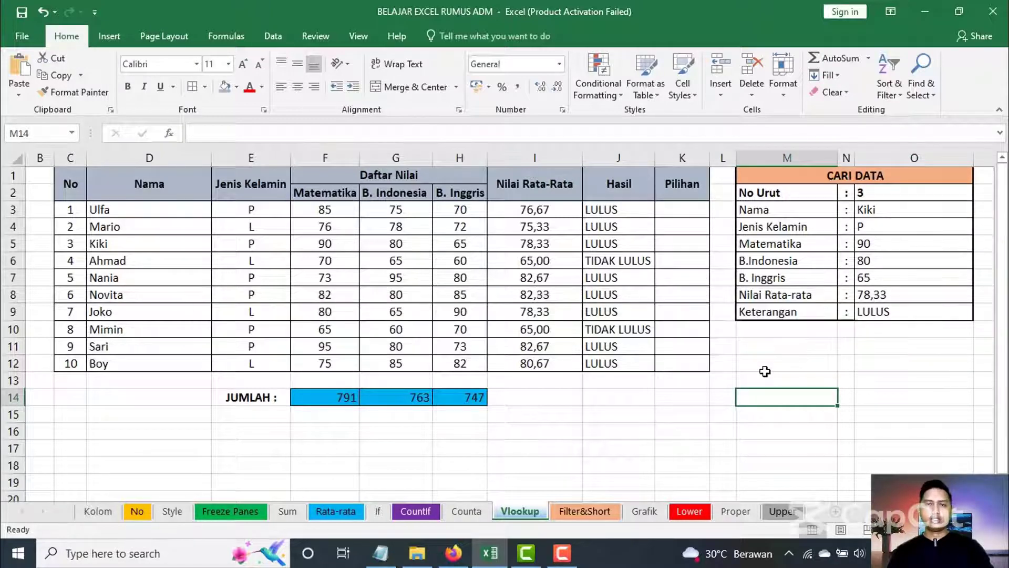
left_click(630, 415)
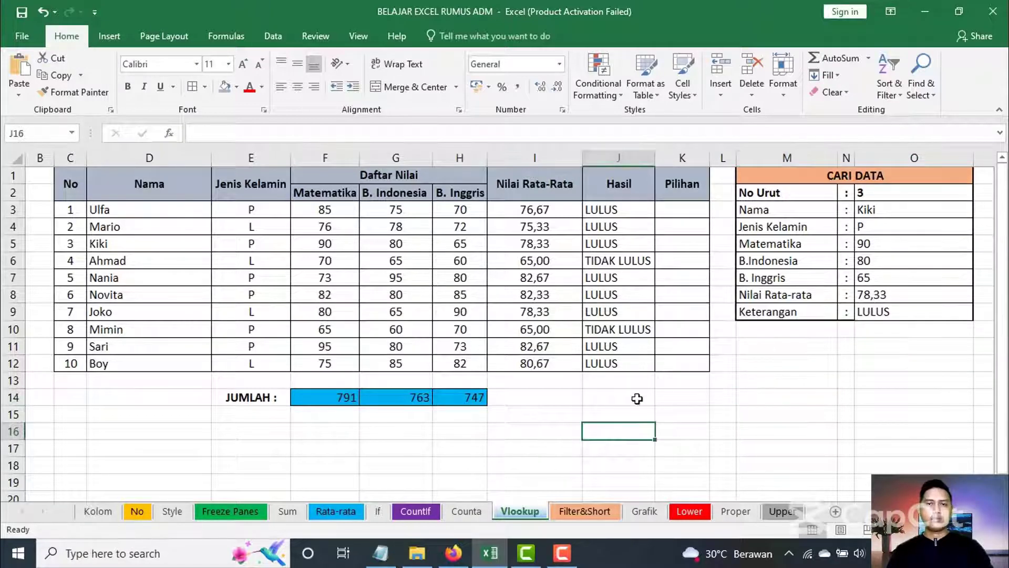
left_click(638, 398)
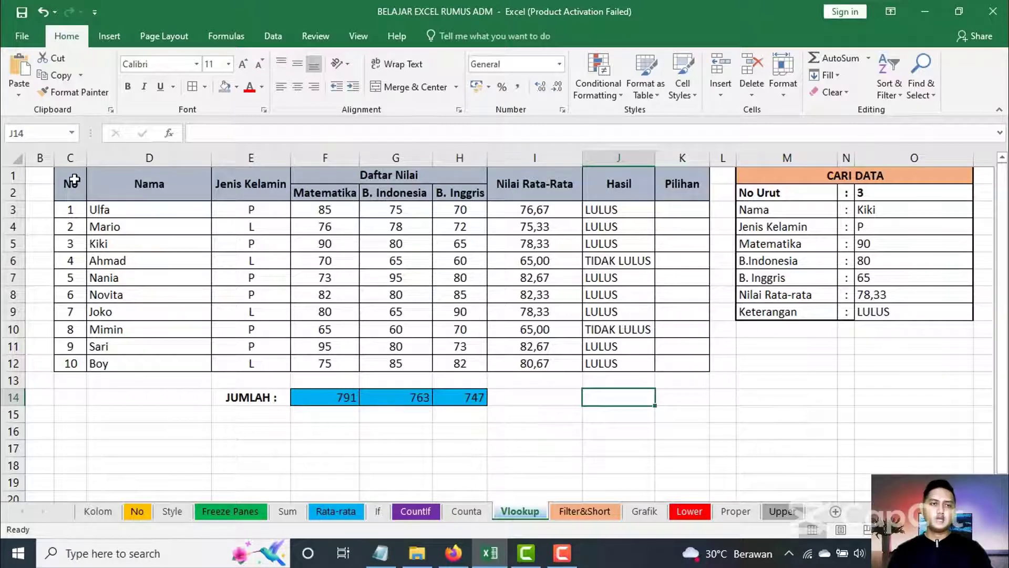
Step: Apply Filter to the grade table's header rows from No through Pilihan (C1:K2)
left_click_drag(74, 181, 369, 183)
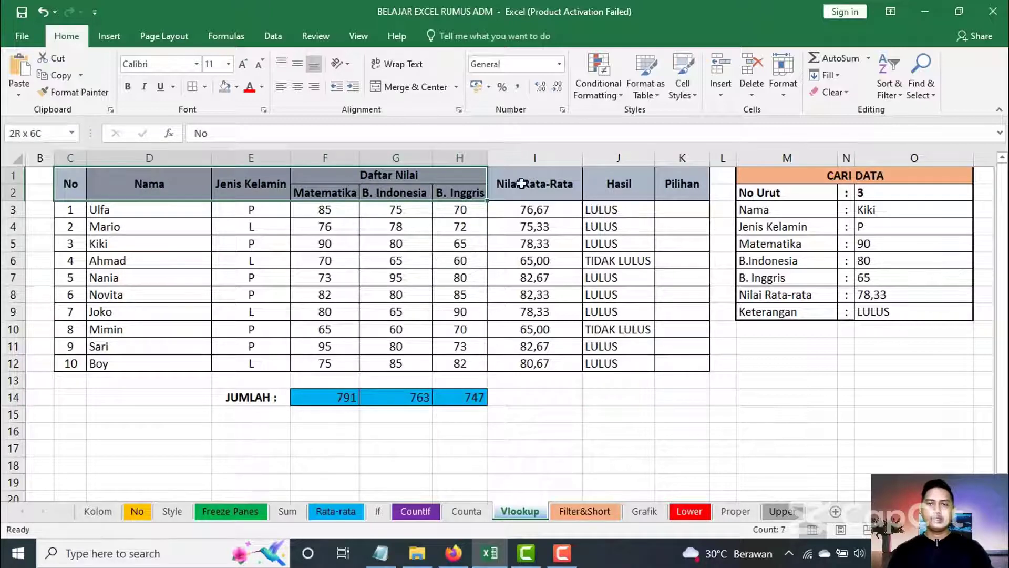
left_click_drag(521, 183, 677, 183)
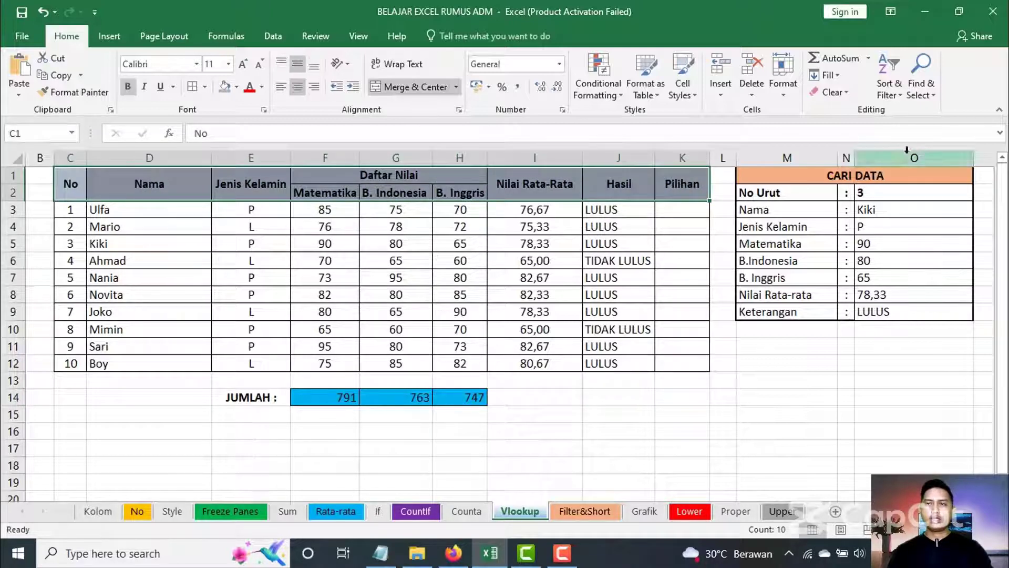
left_click(902, 101)
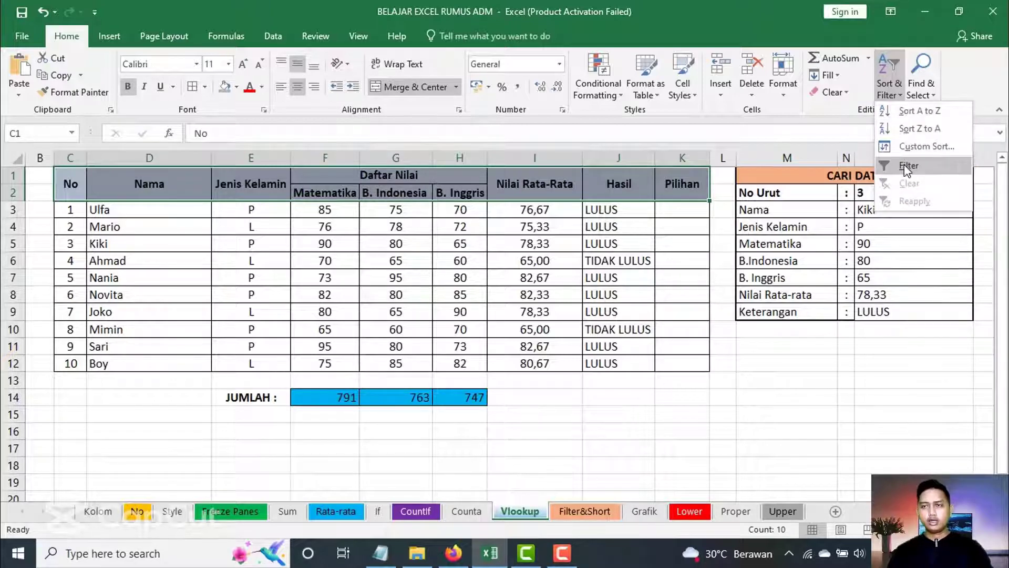
left_click(907, 167)
left_click(797, 364)
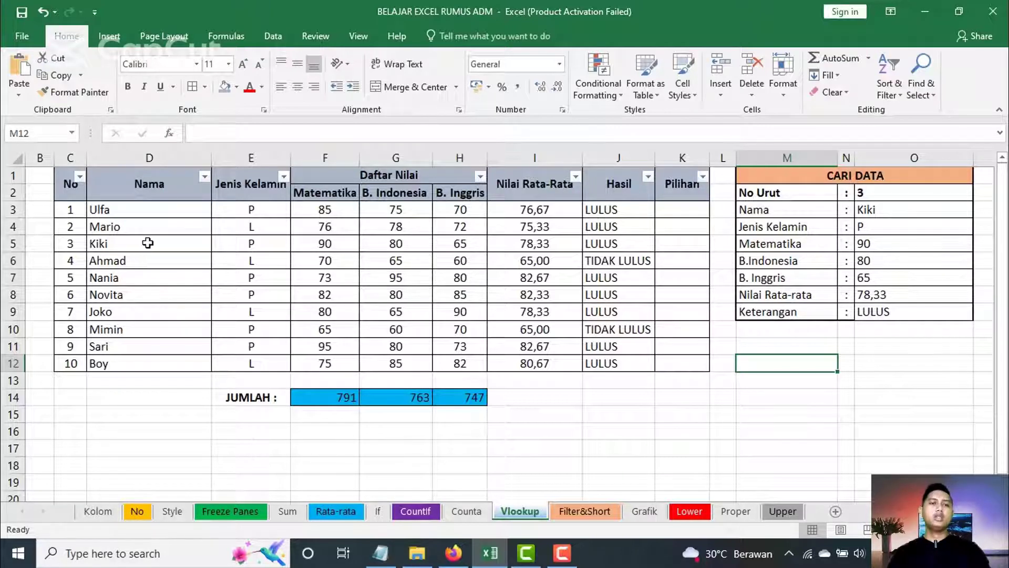
left_click(284, 177)
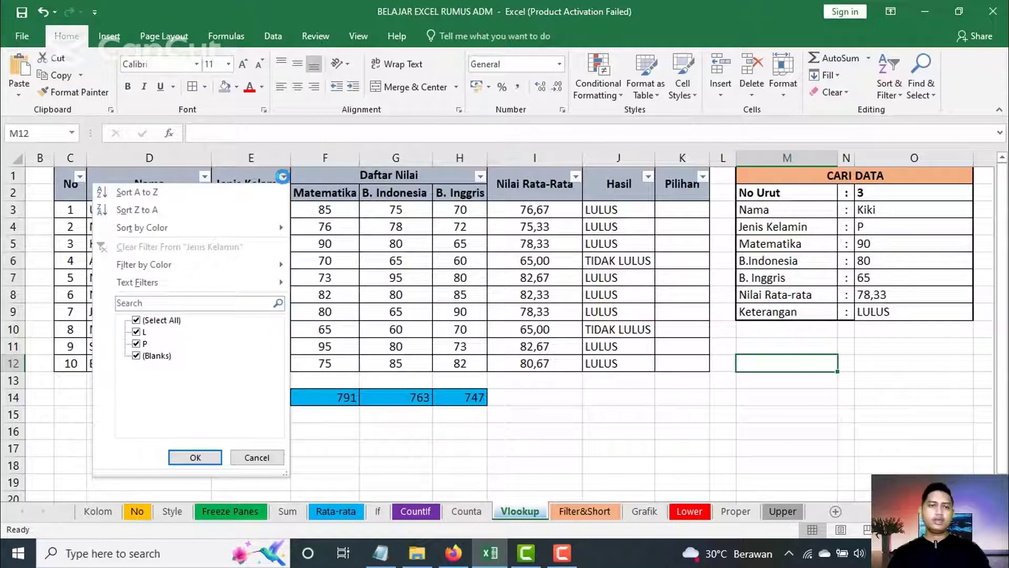
left_click(162, 321)
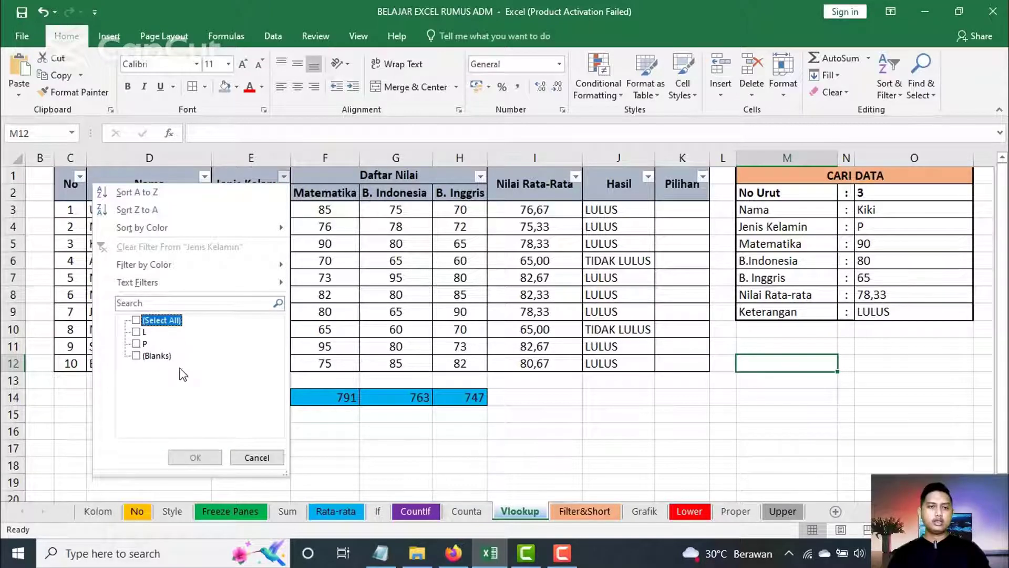
left_click(137, 343)
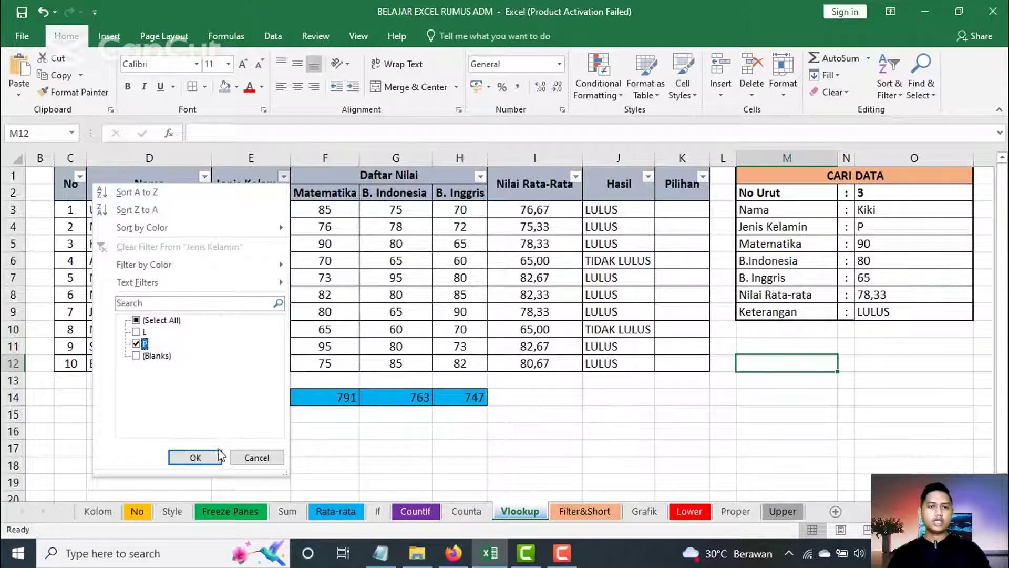
left_click(195, 457)
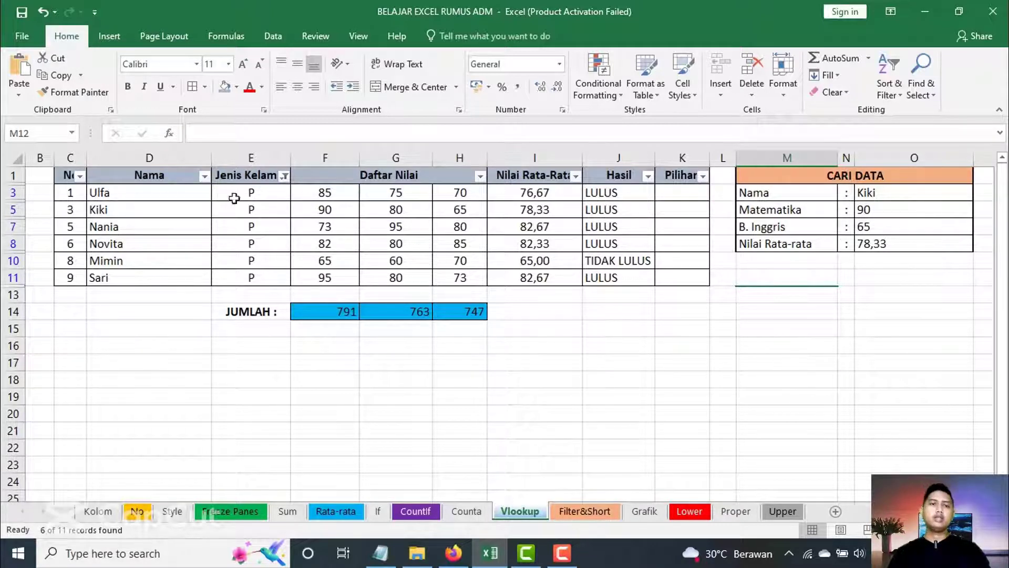
left_click(285, 177)
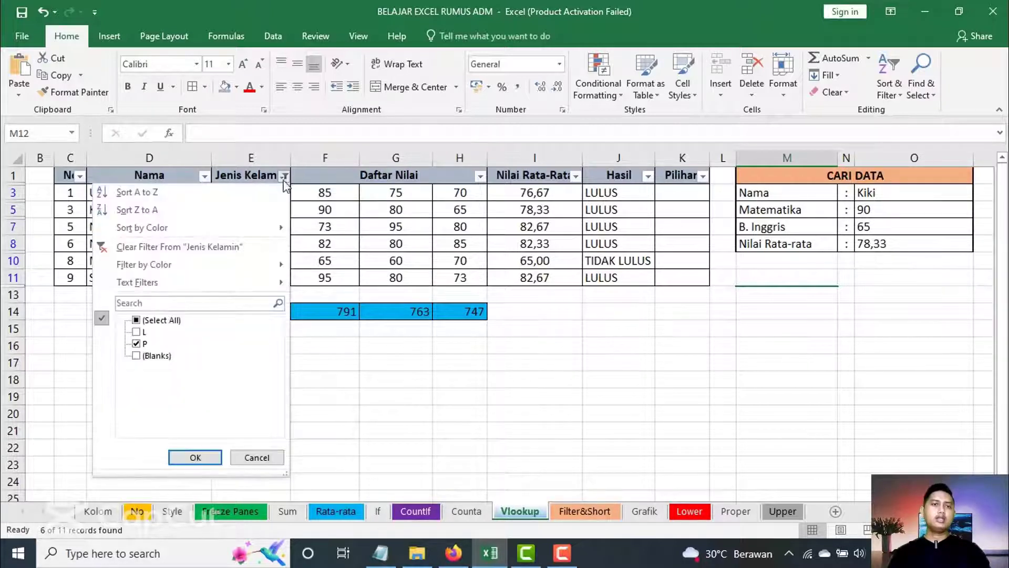
left_click(213, 248)
left_click(581, 446)
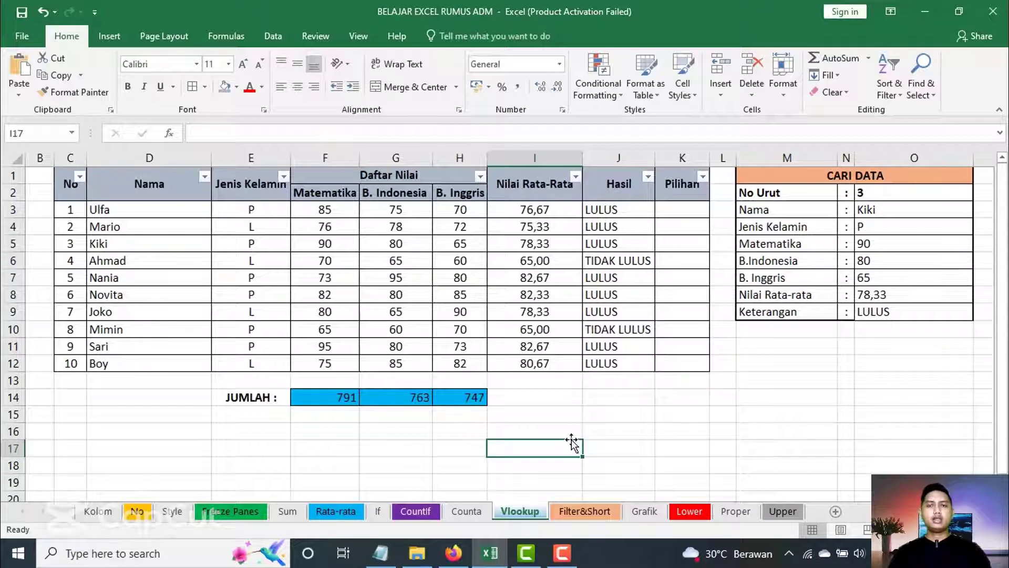
Step: Sort the students by Nilai Rata-Rata from highest to lowest and review the results
left_click(541, 195)
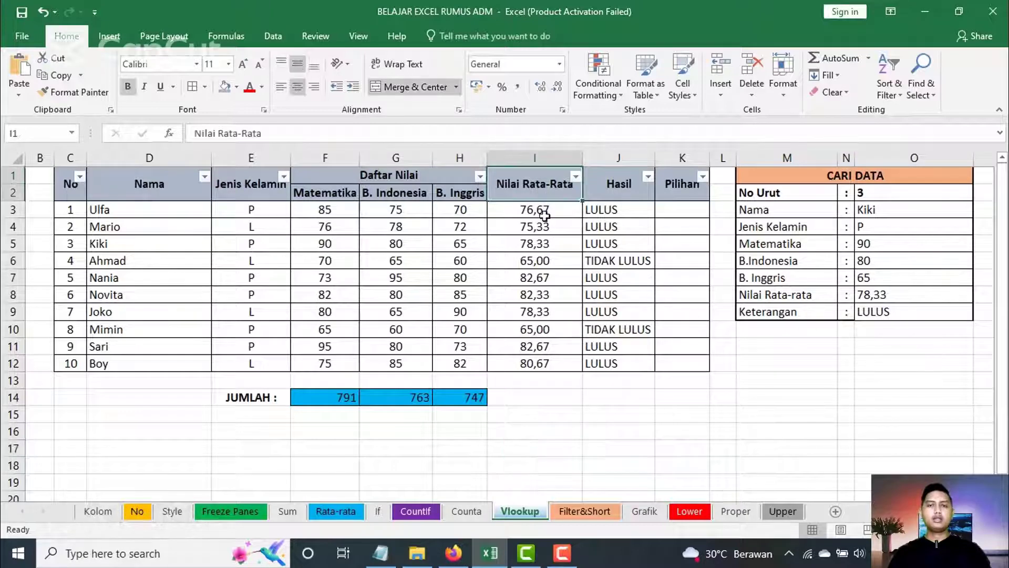
left_click(544, 362)
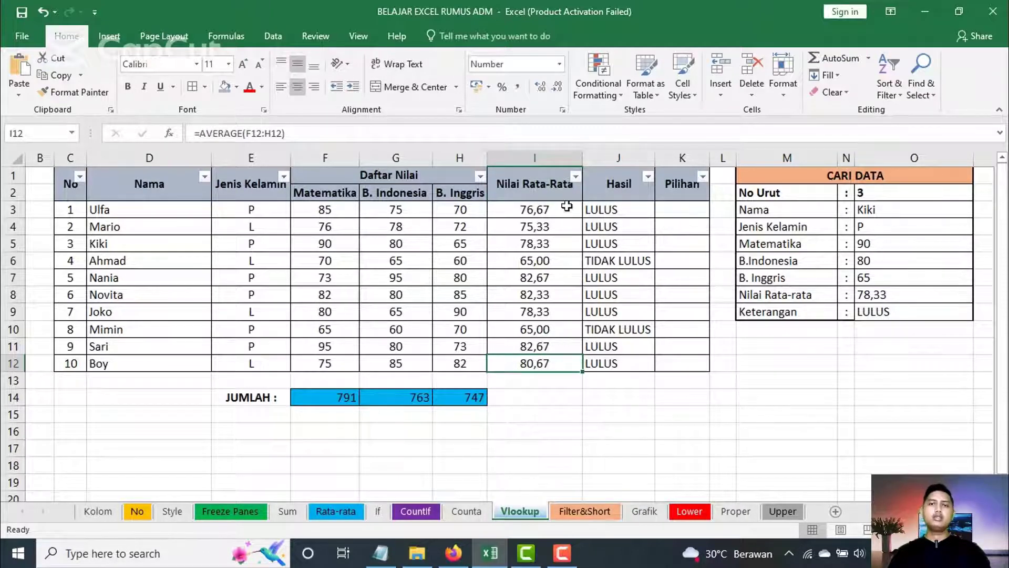
left_click(575, 177)
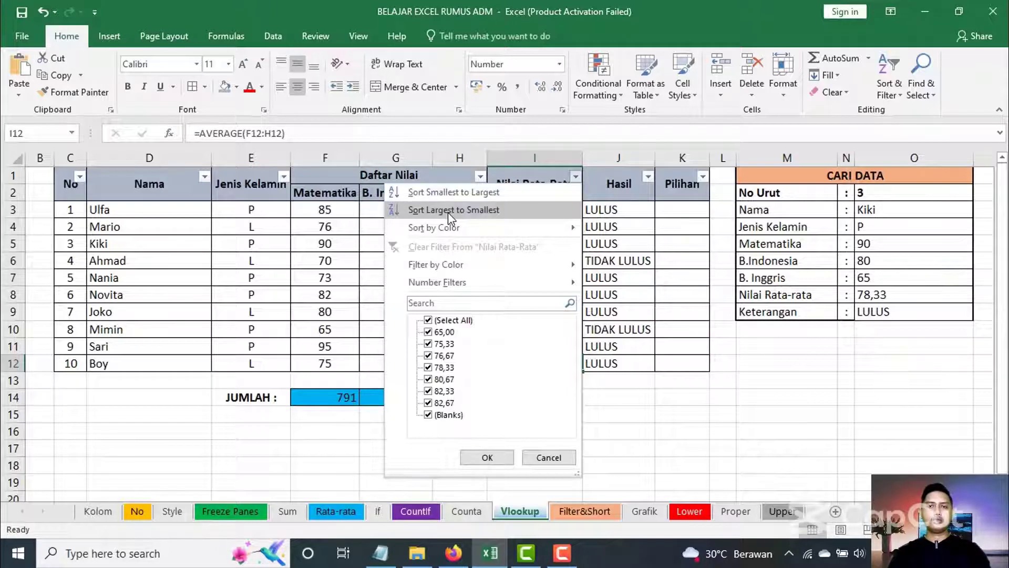
left_click(450, 210)
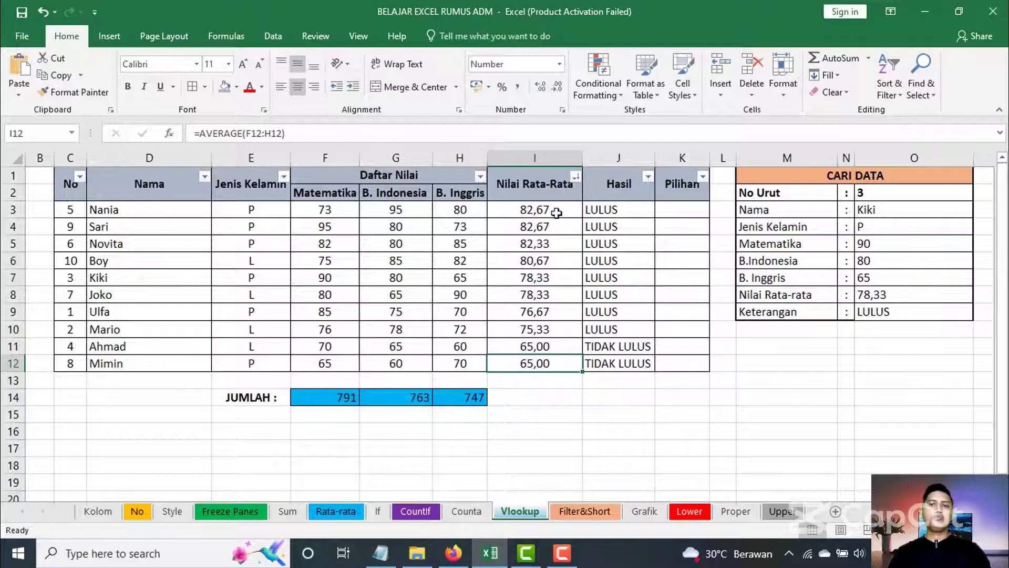
left_click_drag(567, 209, 534, 347)
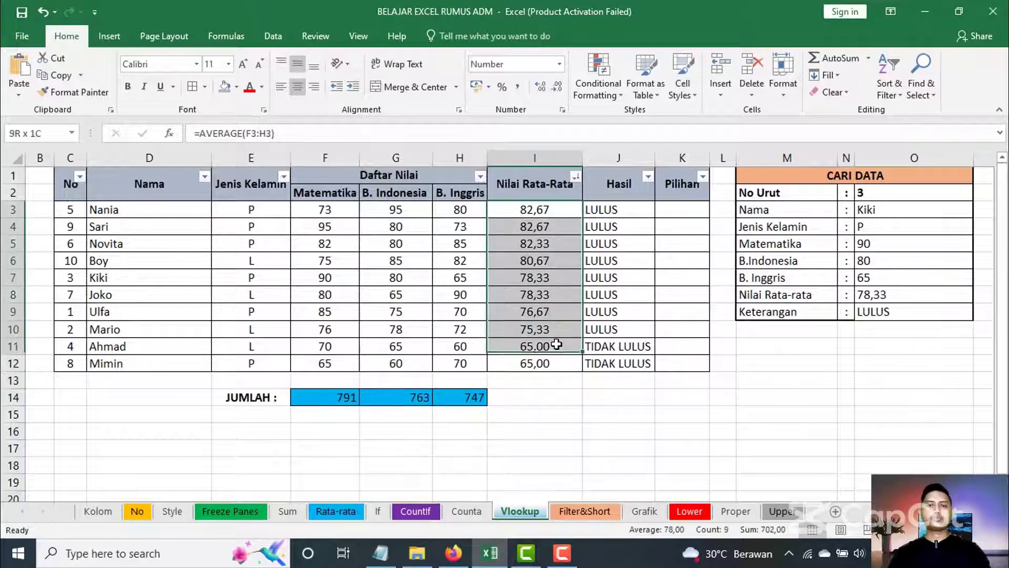
left_click(123, 213)
left_click(130, 227)
left_click(134, 243)
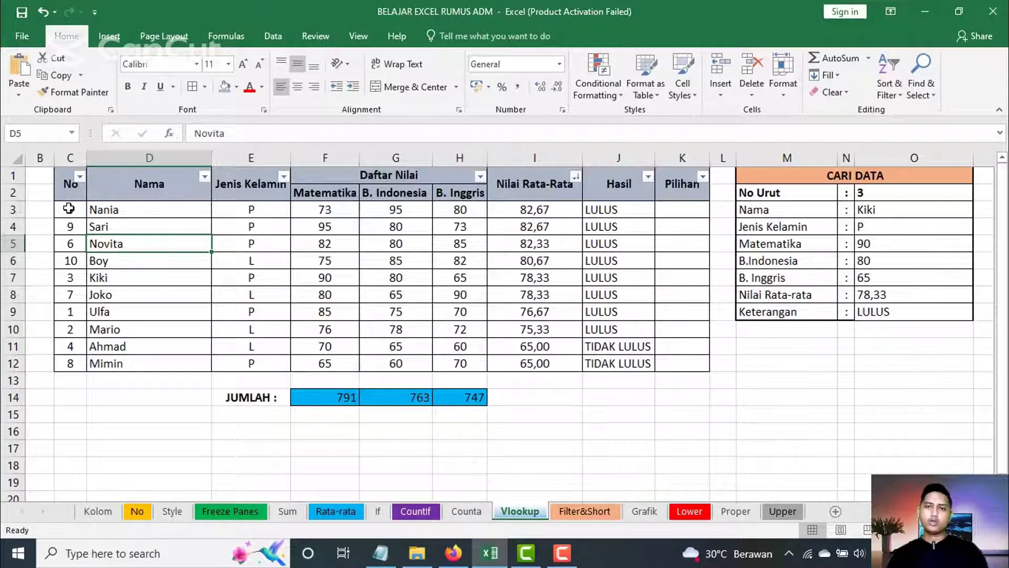
Step: Re-sort the table by No, smallest to largest, so rows run 1 to 10
left_click(80, 177)
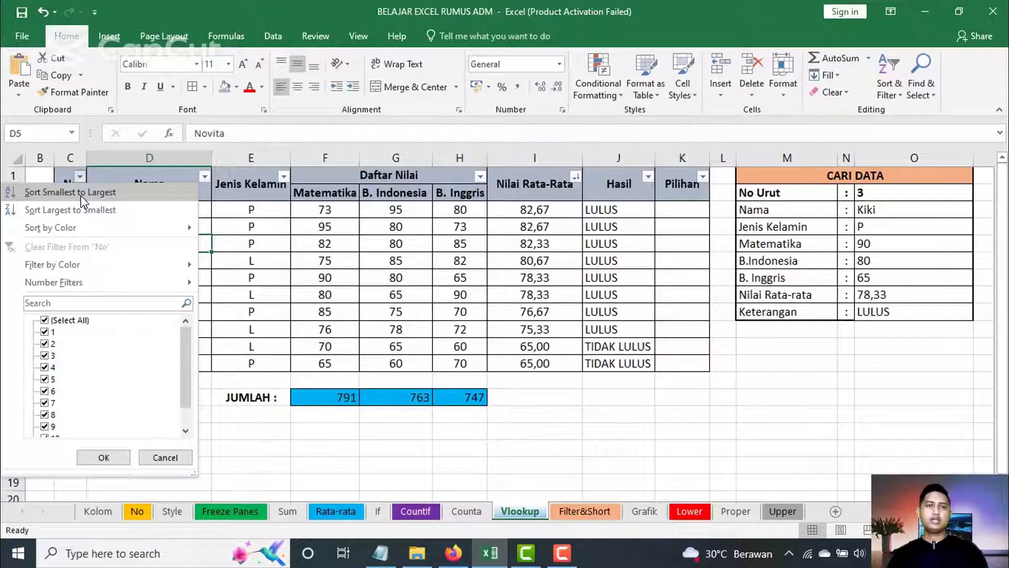
left_click(80, 193)
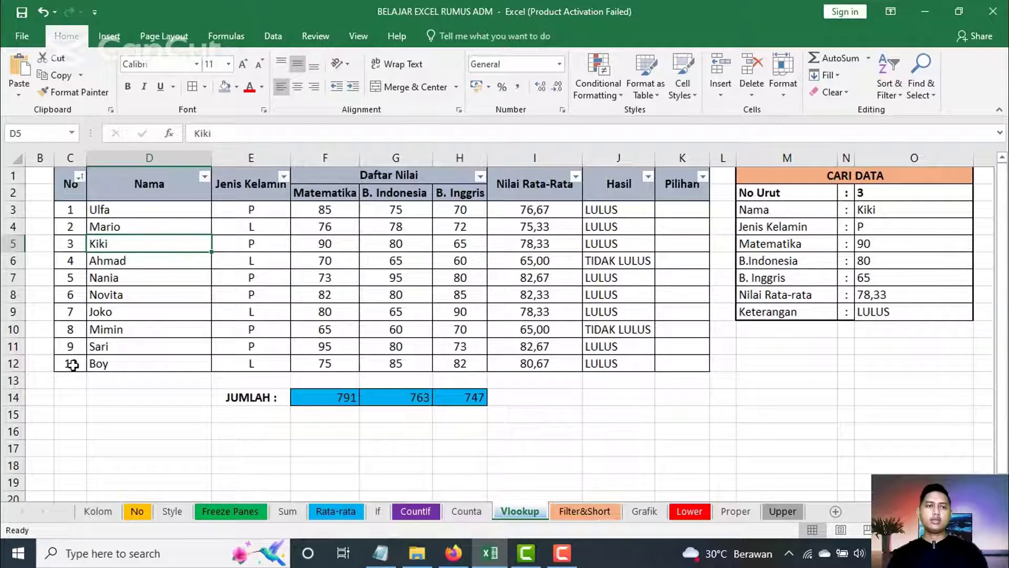
left_click(648, 443)
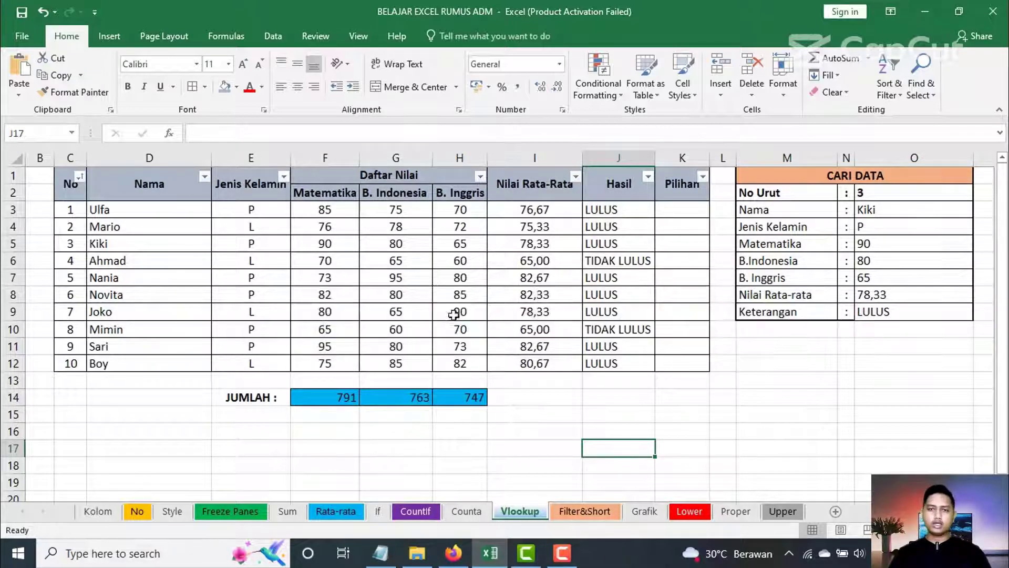
Step: Select the Nama column D1:D12 and, with Ctrl held, the Nilai Rata-Rata column I1:I12
left_click(592, 396)
scroll(573, 386, "down", 2)
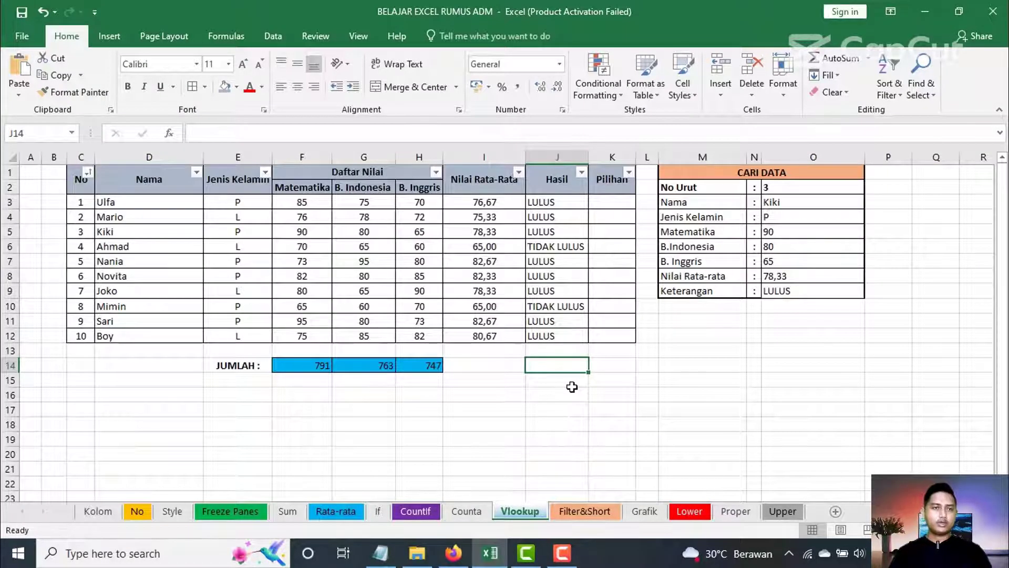
left_click_drag(150, 206, 150, 336)
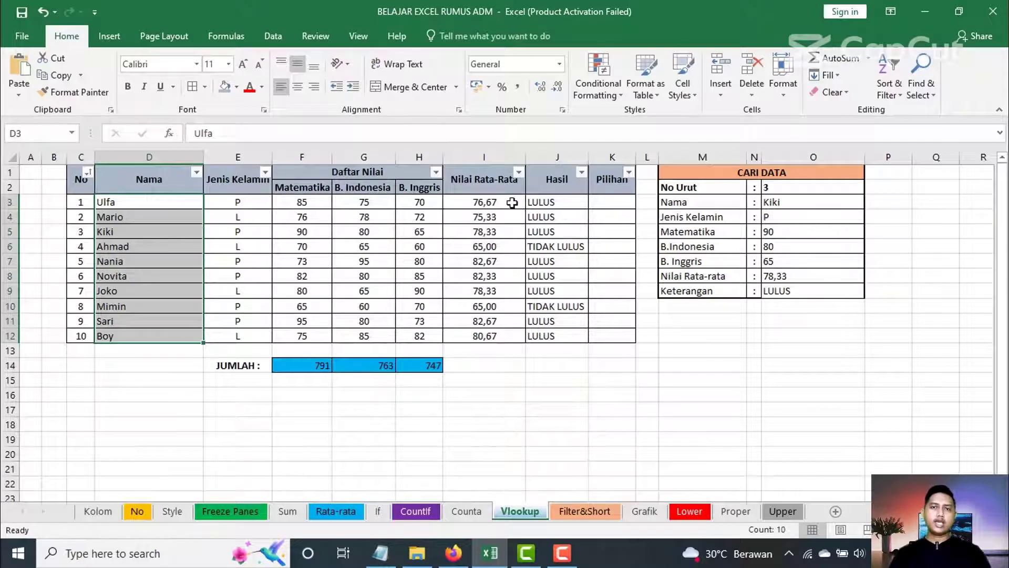
left_click_drag(512, 202, 513, 337)
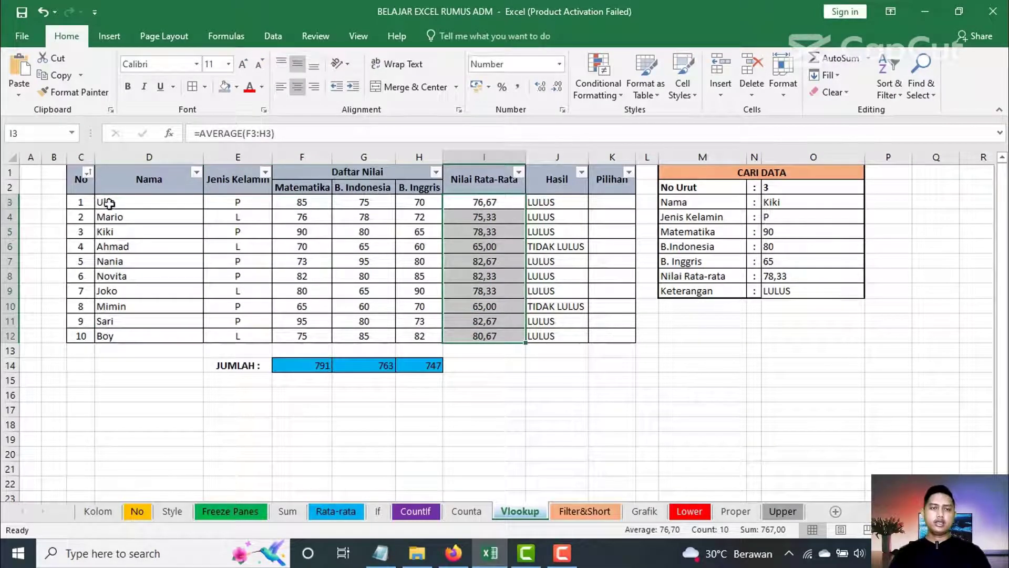
left_click_drag(110, 202, 129, 336)
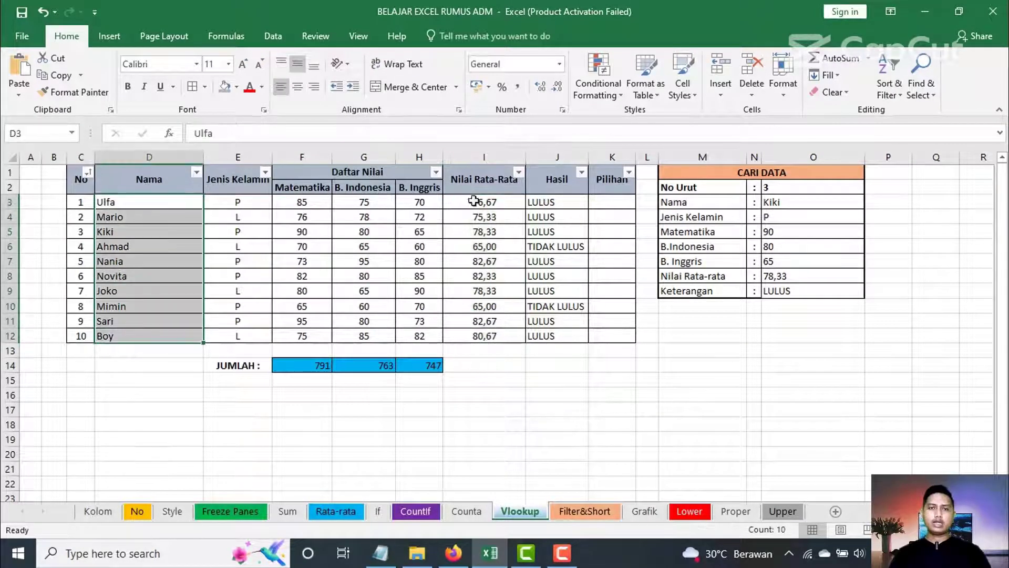
left_click_drag(481, 199, 489, 335)
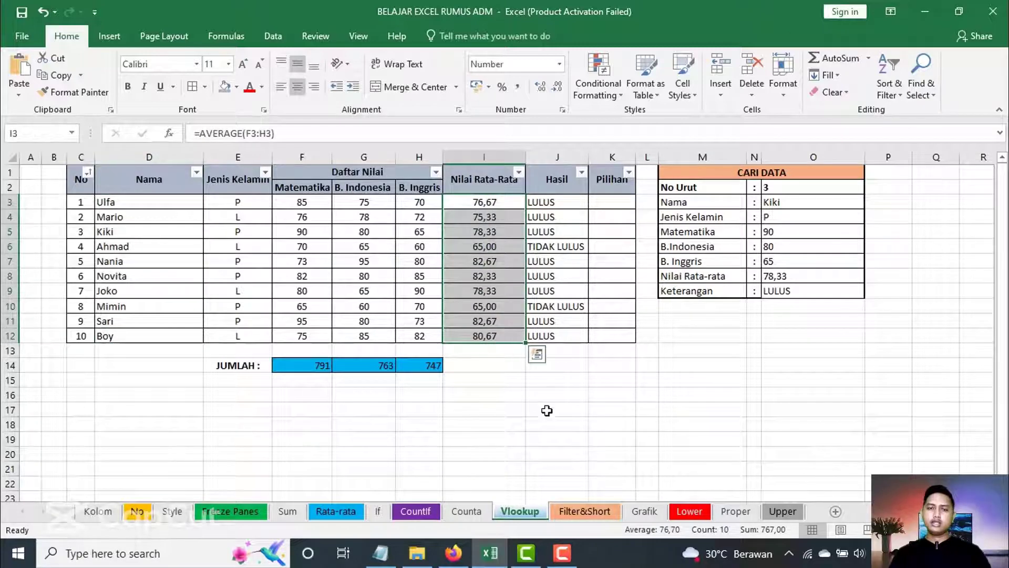
left_click(610, 409)
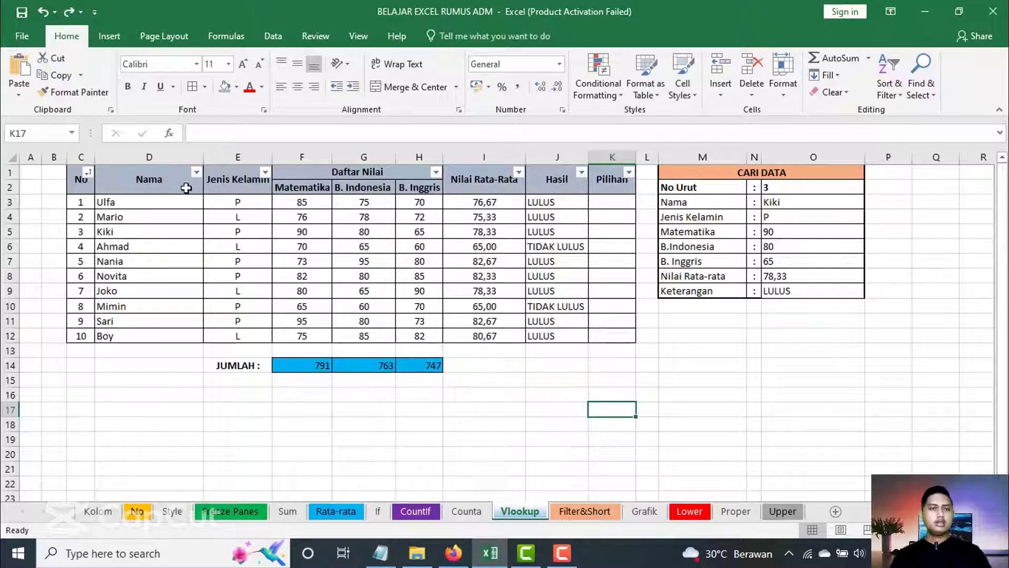
left_click_drag(172, 178, 174, 329)
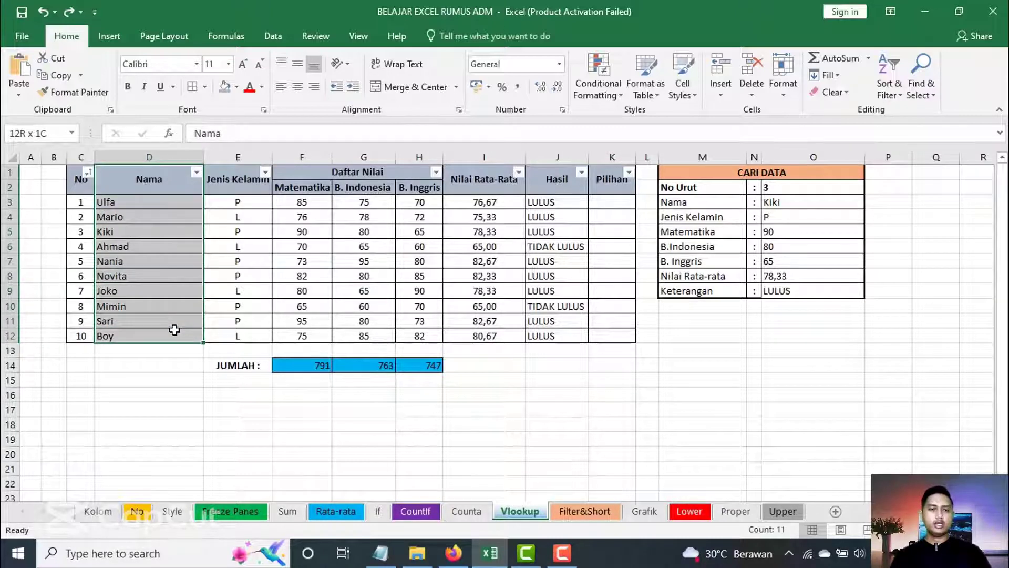
left_click_drag(175, 329, 174, 330)
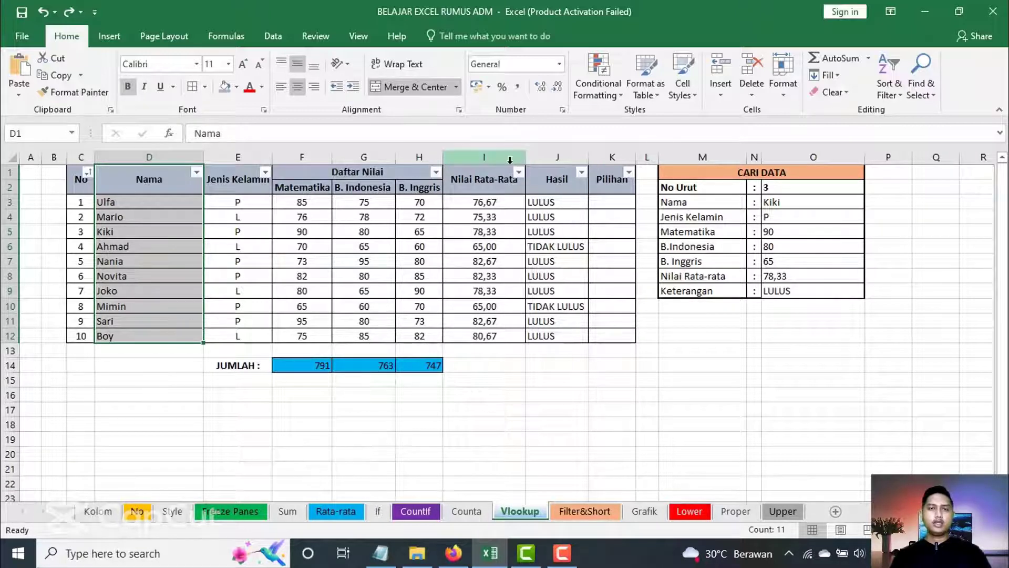
left_click_drag(505, 177, 496, 335)
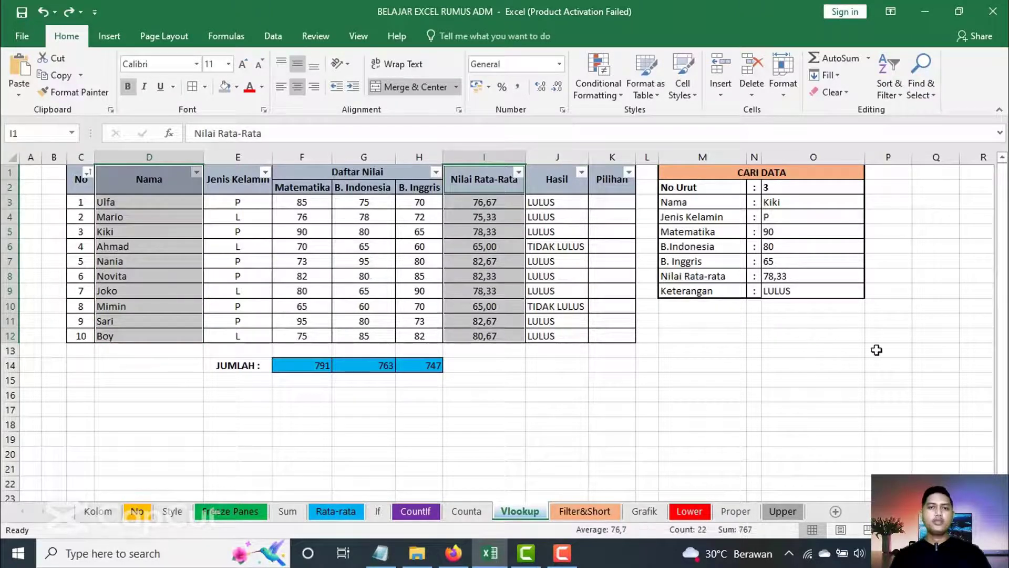
Step: Insert a 3-D Clustered Column chart of the selected names and average scores
left_click(109, 37)
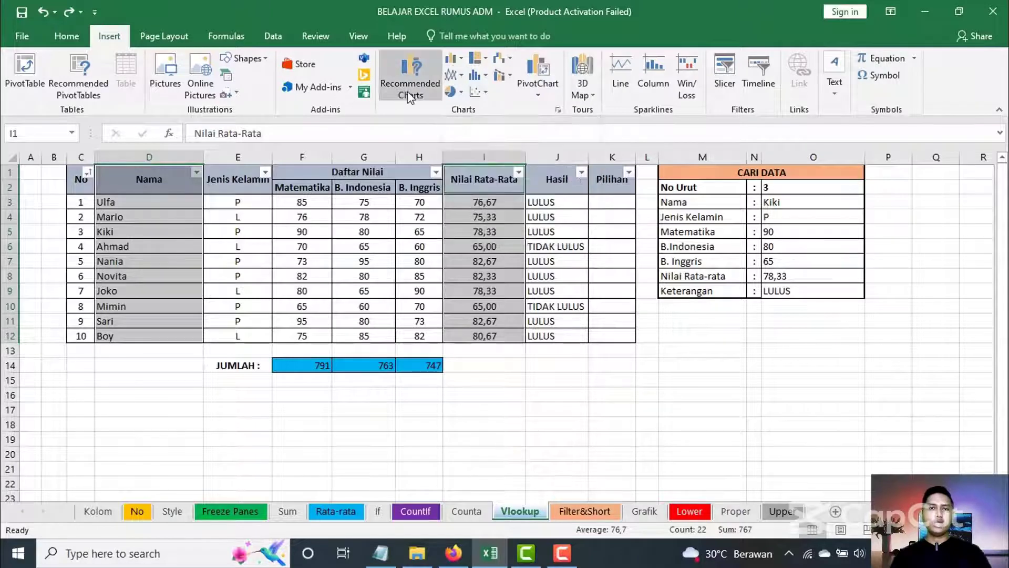
left_click(456, 75)
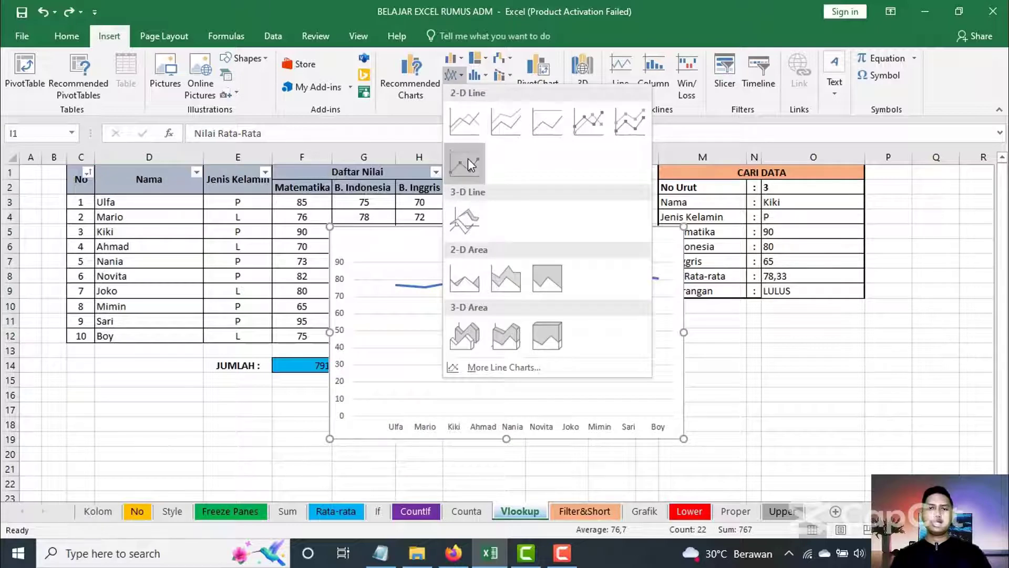
left_click(451, 62)
left_click(451, 61)
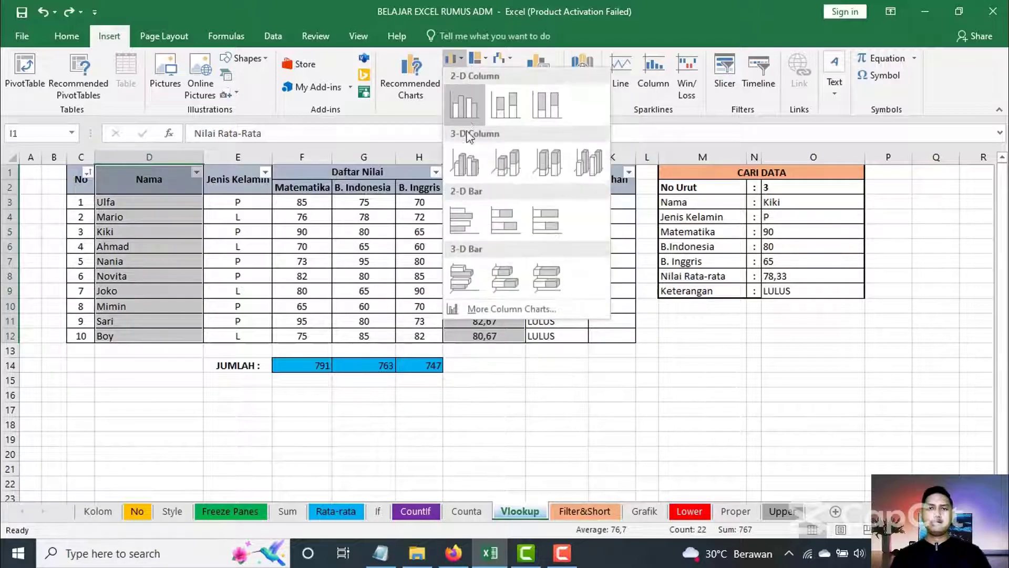
left_click(468, 160)
scroll(571, 240, "down", 1)
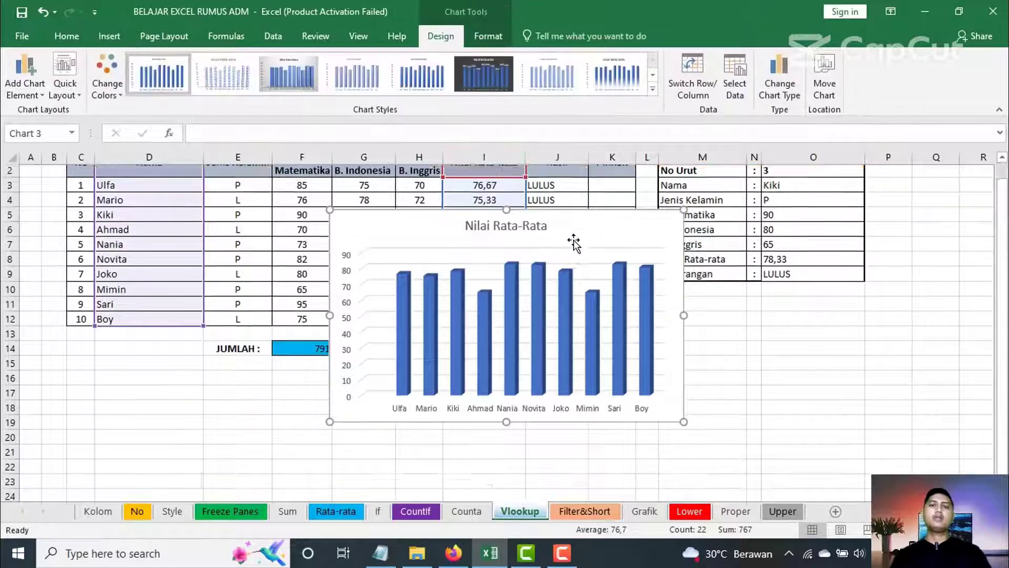
Step: Move the chart beneath the CARI DATA box and make it slightly narrower
mouse_move(571, 206)
left_mouse_down()
mouse_move(337, 349)
mouse_move(891, 280)
mouse_move(690, 239)
left_mouse_up()
scroll(865, 320, "down", 2)
scroll(865, 320, "up", 1)
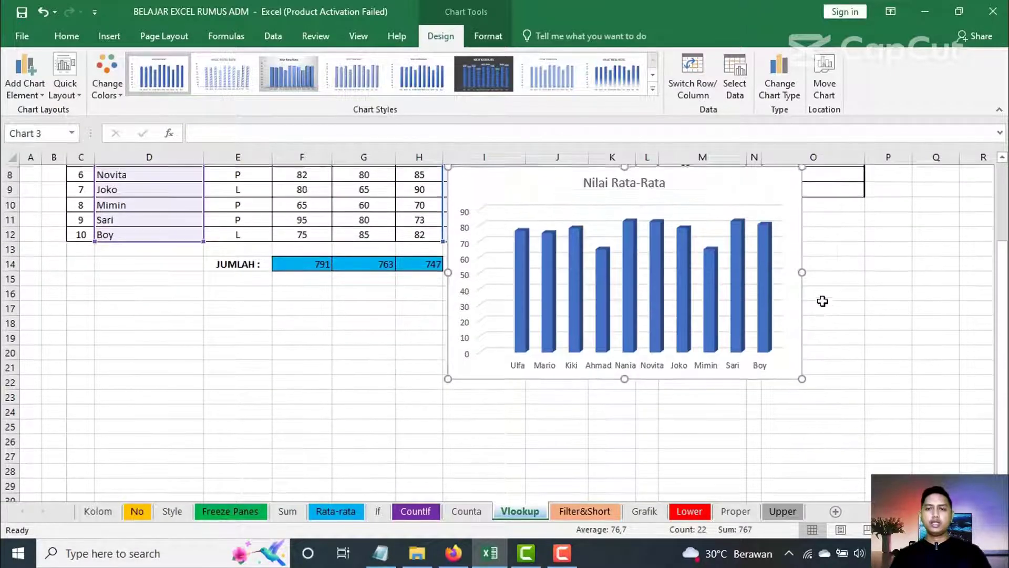
left_click_drag(726, 203, 780, 271)
scroll(780, 271, "up", 2)
scroll(780, 271, "down", 1, "ctrl")
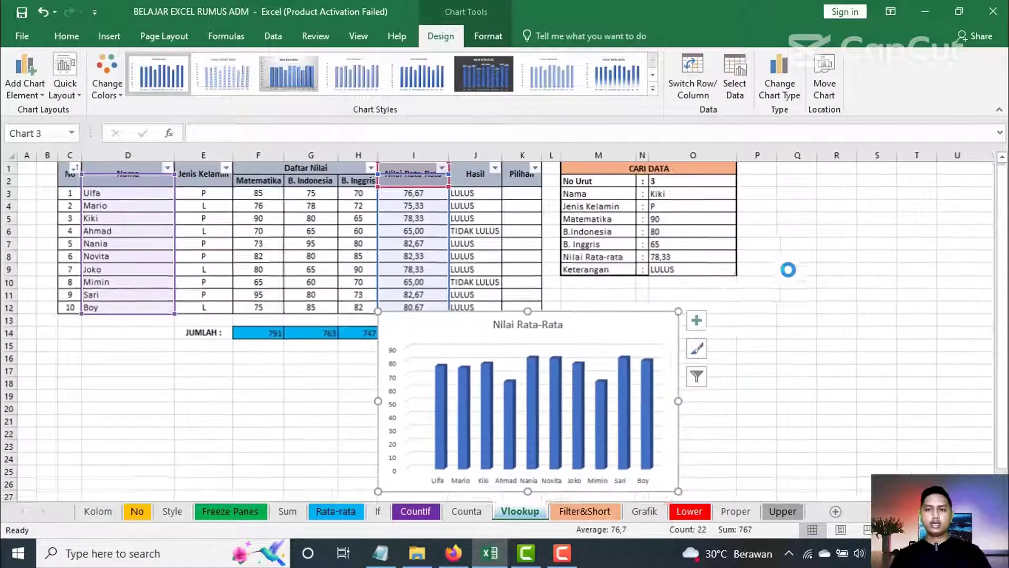
mouse_move(620, 322)
left_mouse_down()
mouse_move(896, 308)
mouse_move(799, 295)
left_mouse_up()
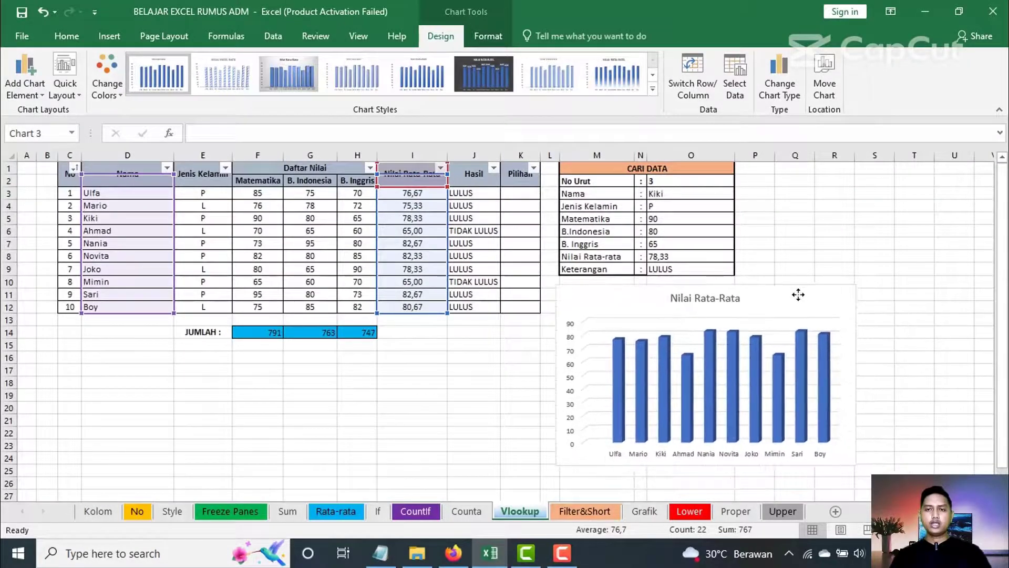
left_click(874, 243)
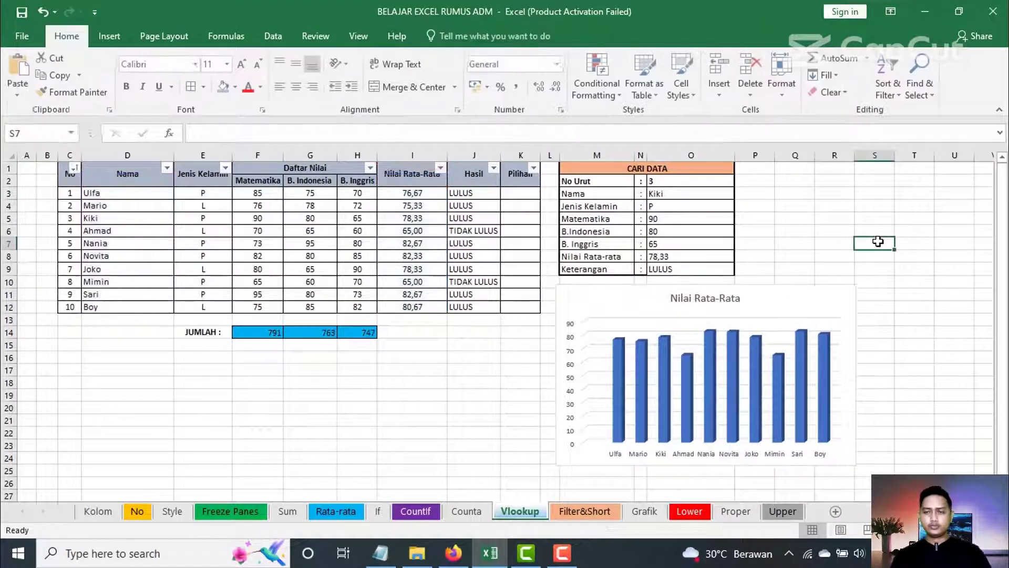
left_click(846, 373)
left_click(822, 439)
left_click_drag(793, 428, 835, 447)
left_click(886, 417)
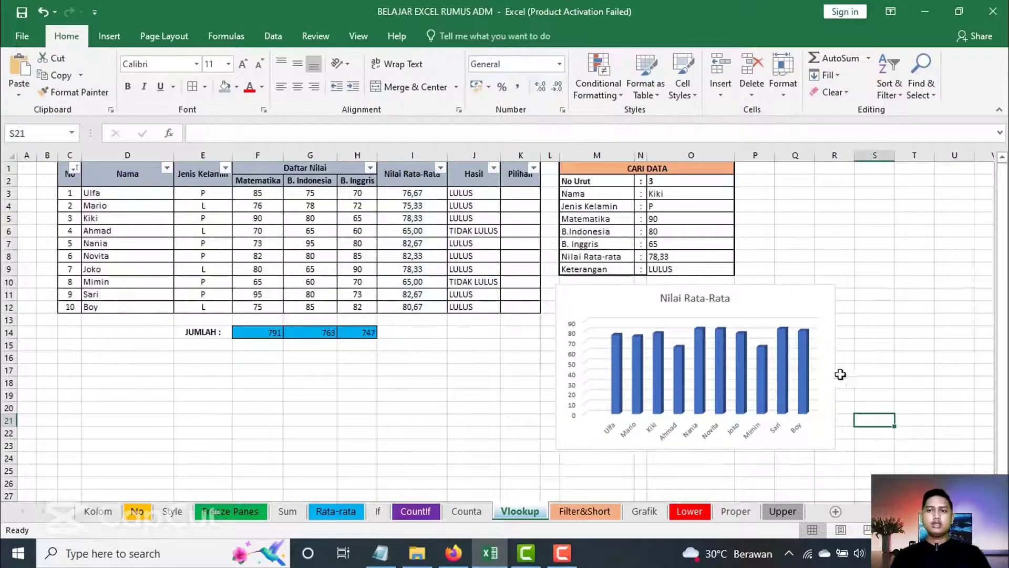
left_click(818, 299)
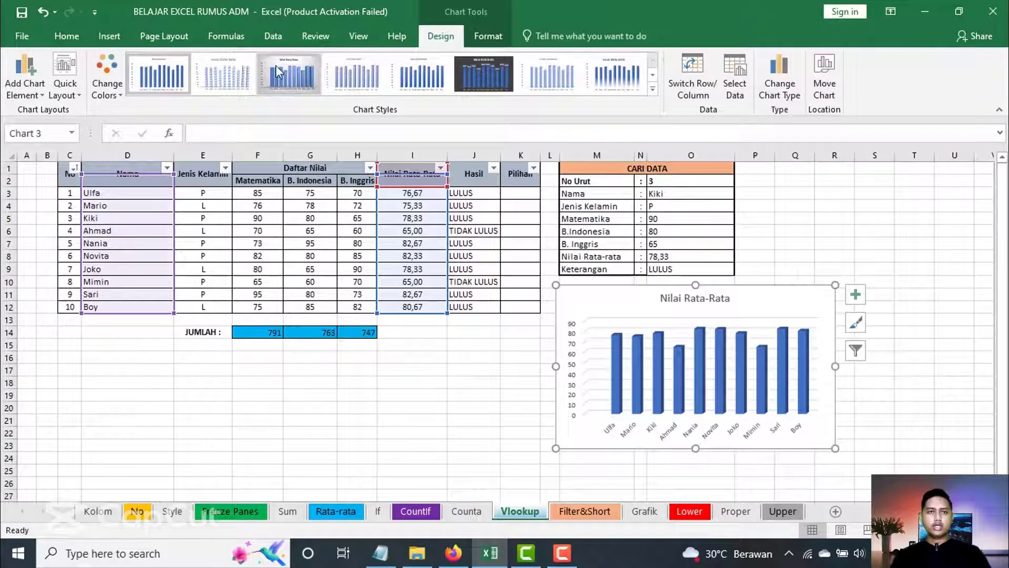
Step: Apply the chart style with 3-D bars on a gradient background
left_click(224, 76)
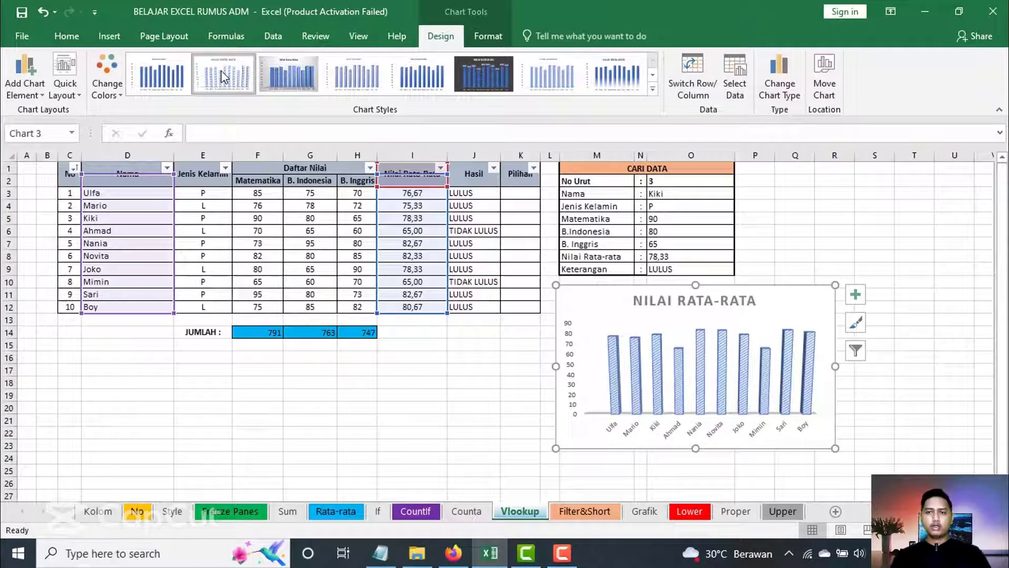
left_click(163, 74)
left_click(652, 75)
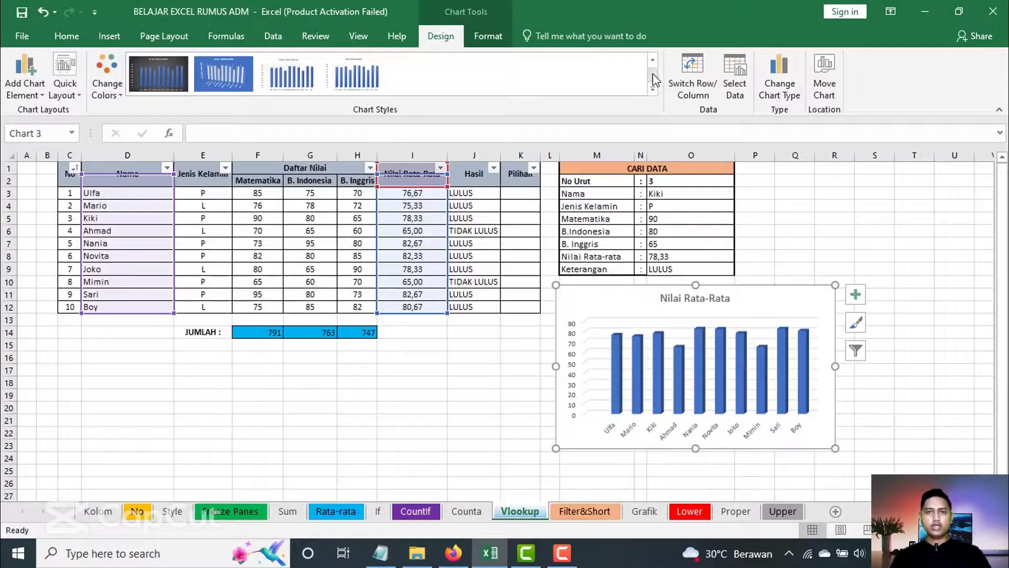
left_click(652, 60)
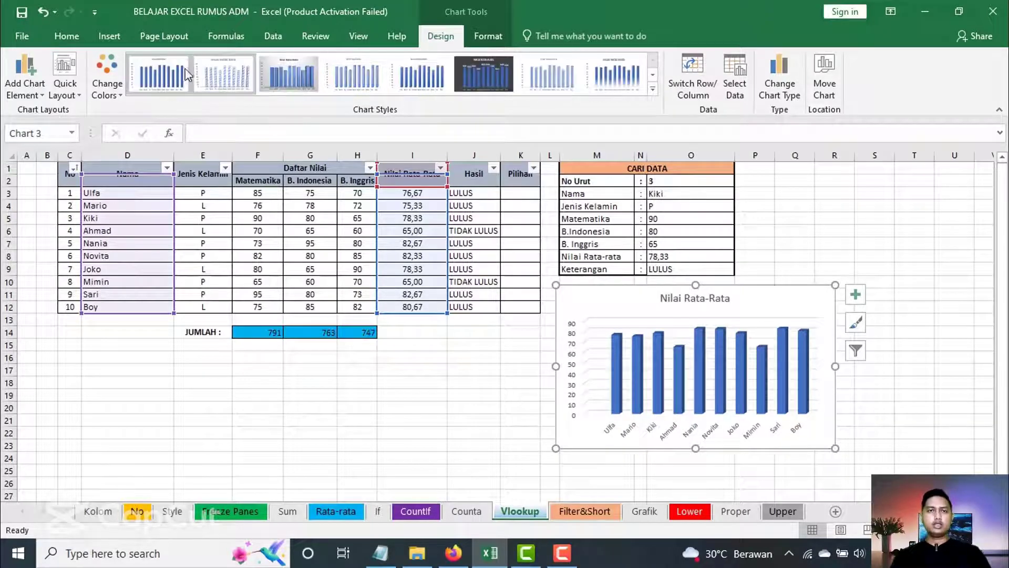
left_click(219, 79)
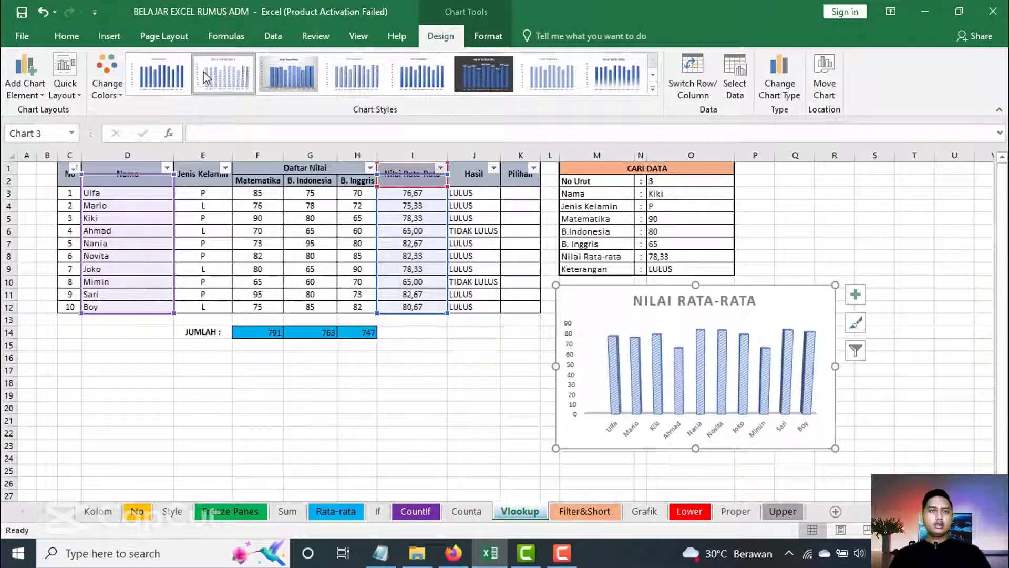
left_click(122, 100)
left_click(133, 130)
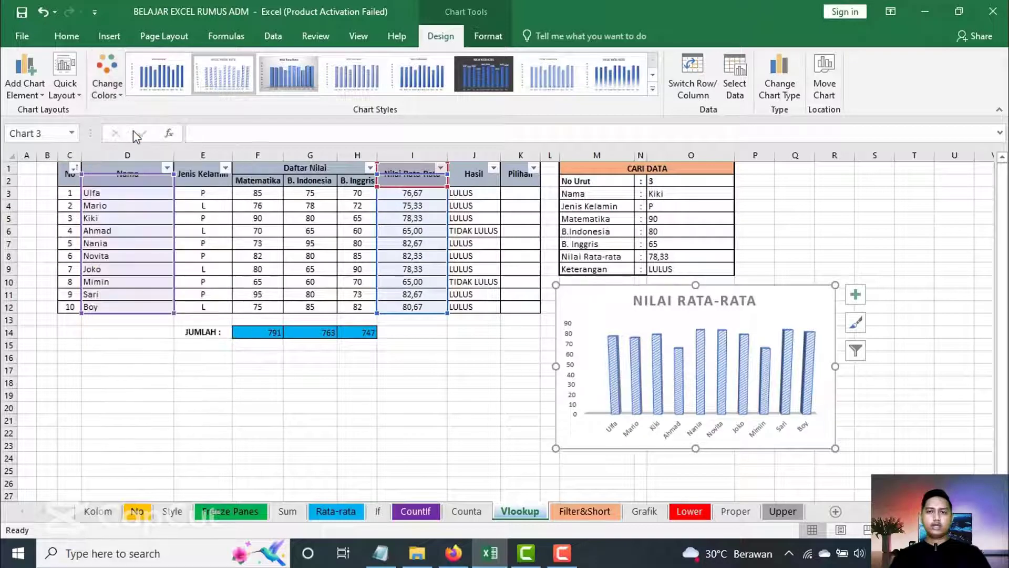
left_click(284, 81)
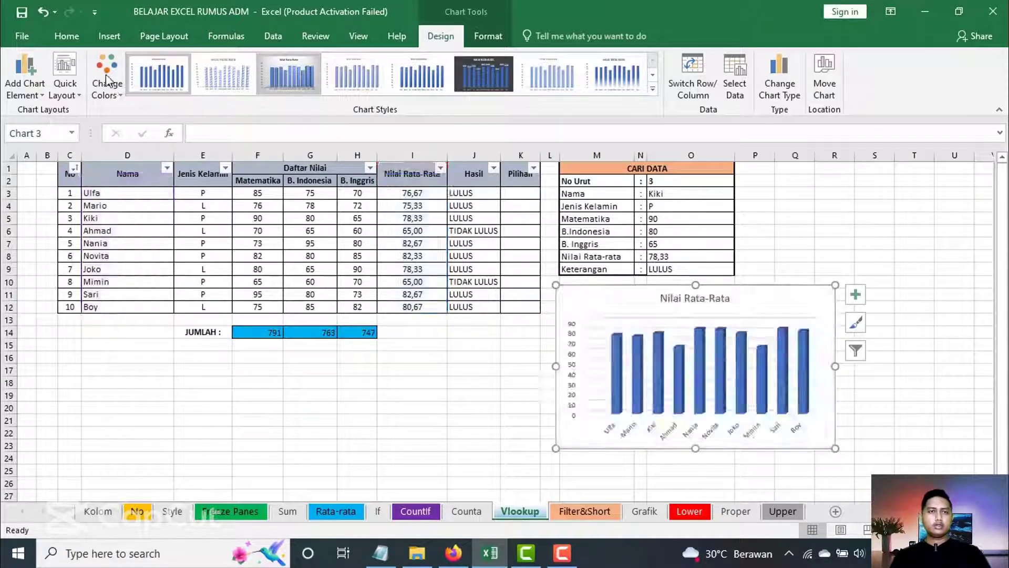
Step: Recolour the chart bars with an orange palette from Change Colors
left_click(107, 79)
left_click(134, 175)
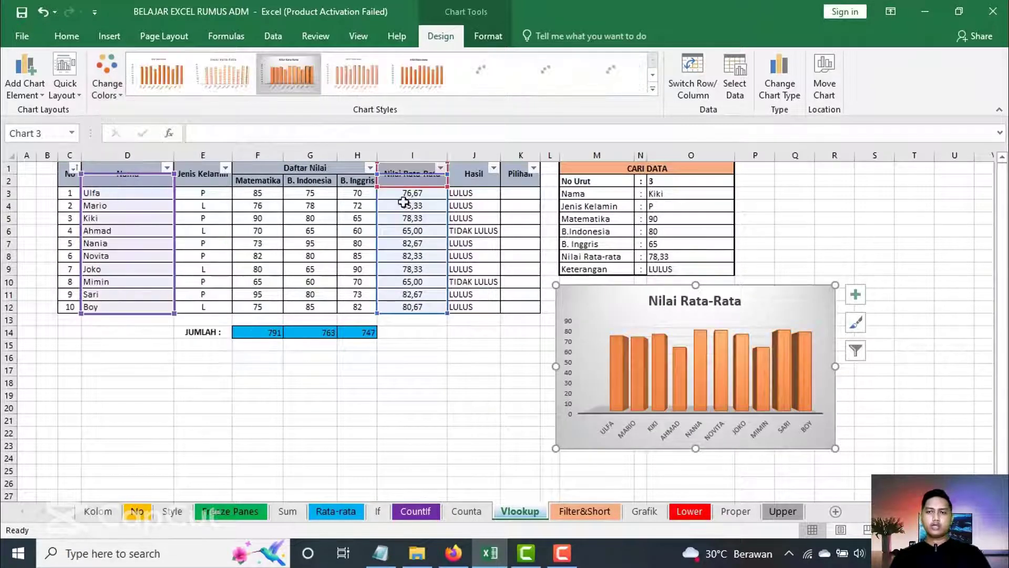
left_click(839, 217)
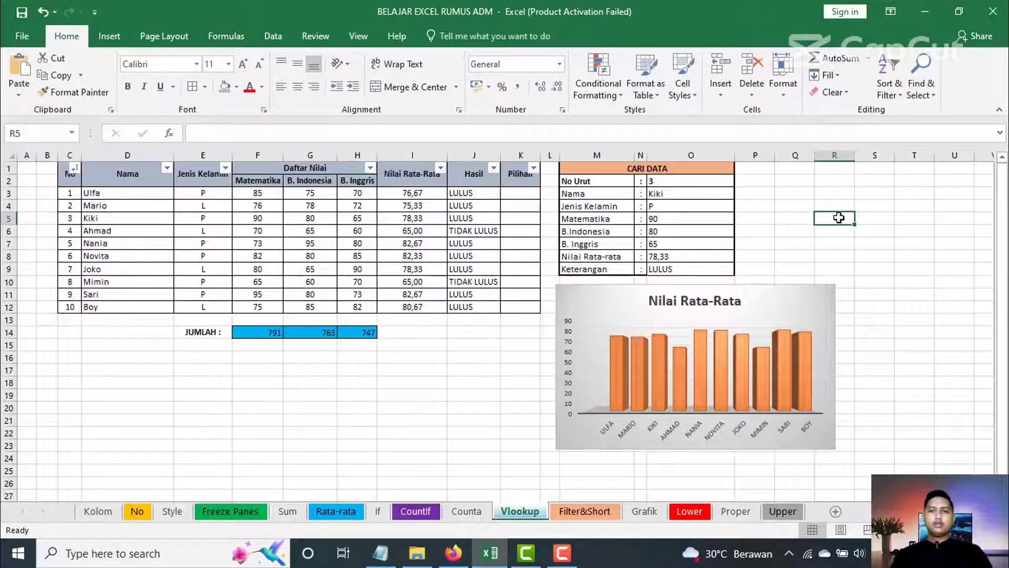
left_click(933, 358)
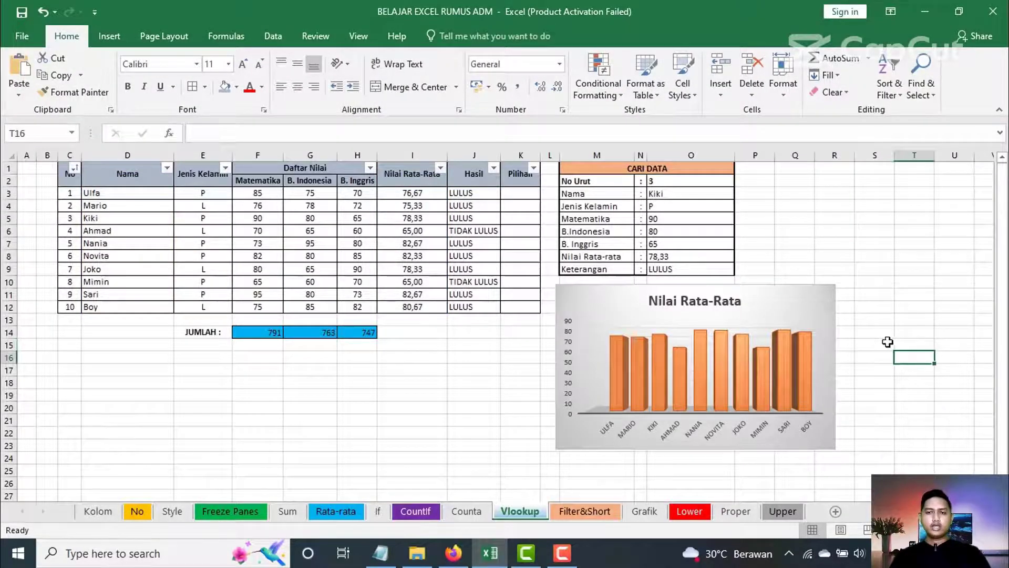
Step: On the Lower sheet, enter =LOWER(B2) in blue cell B5
left_click(702, 511)
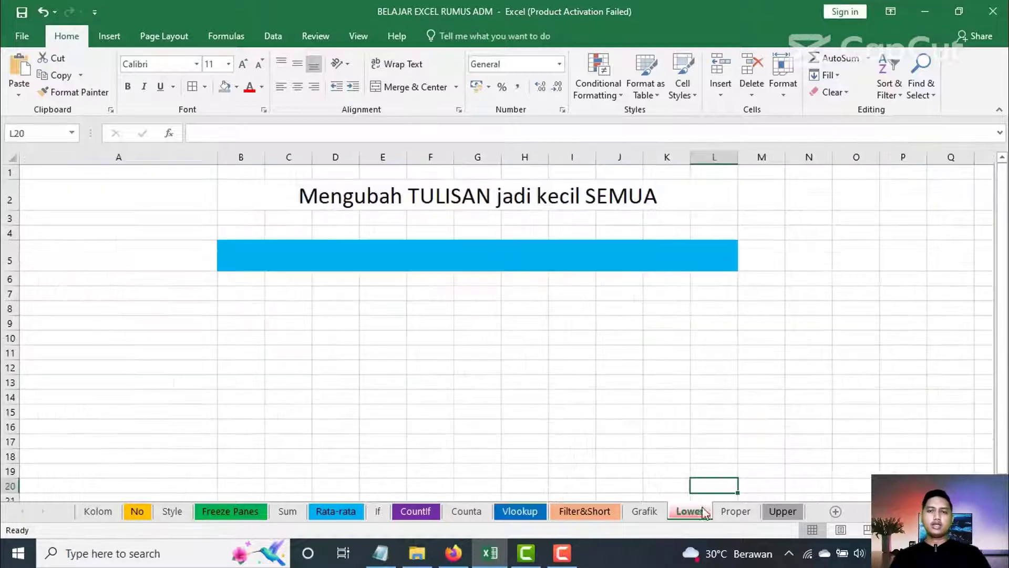
left_click(726, 357)
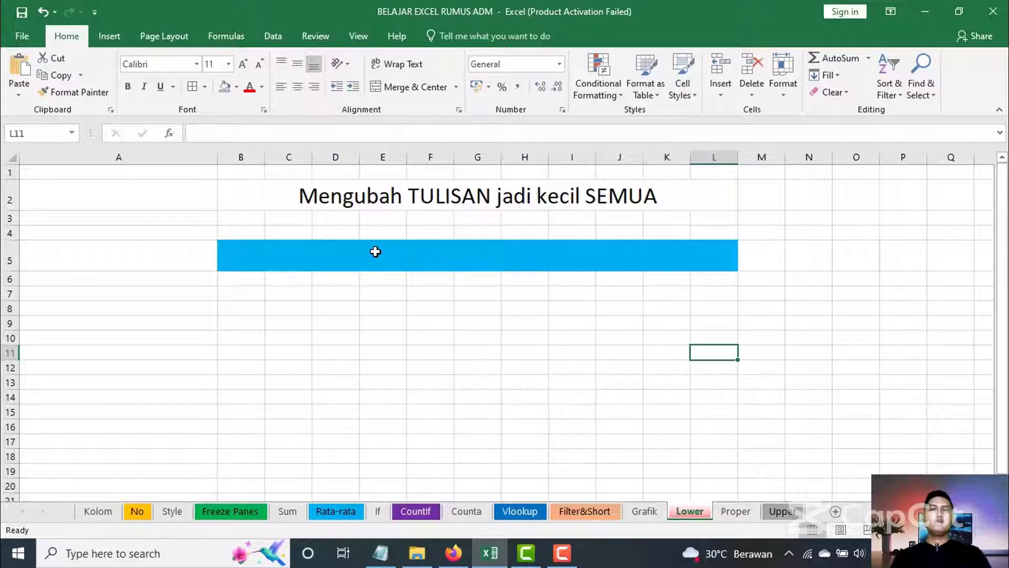
left_click(375, 252)
type("=")
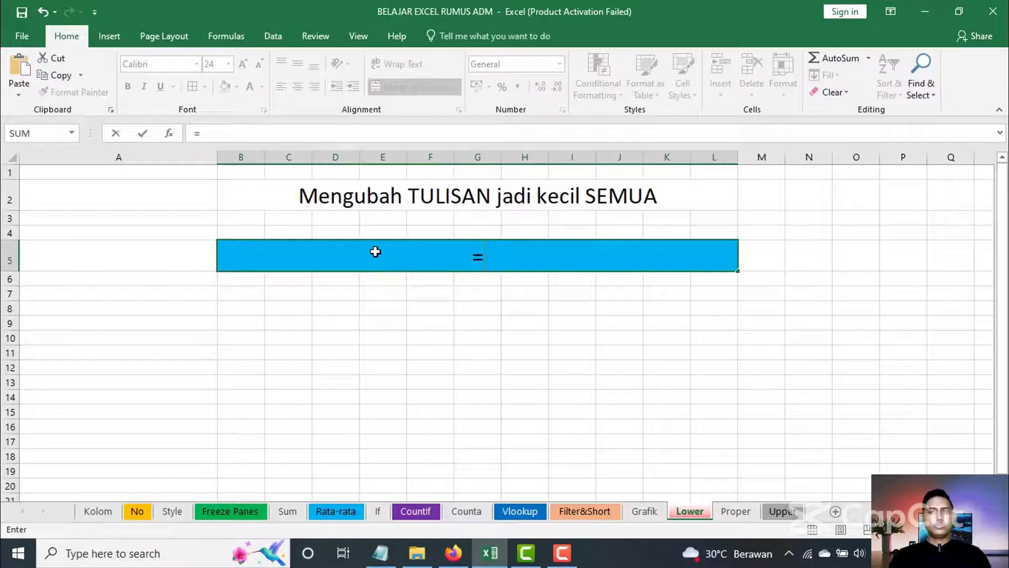
type("lo")
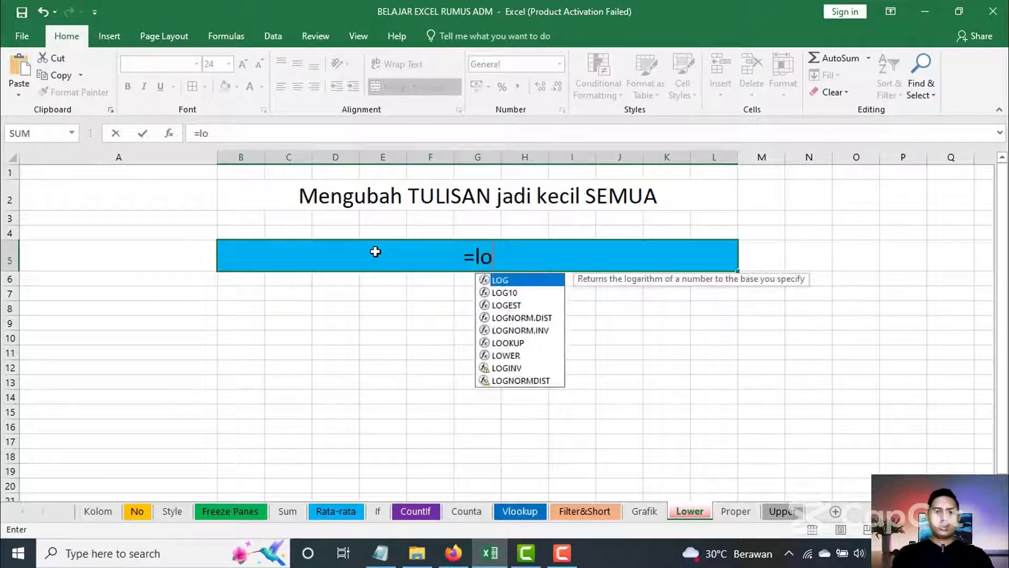
type("w")
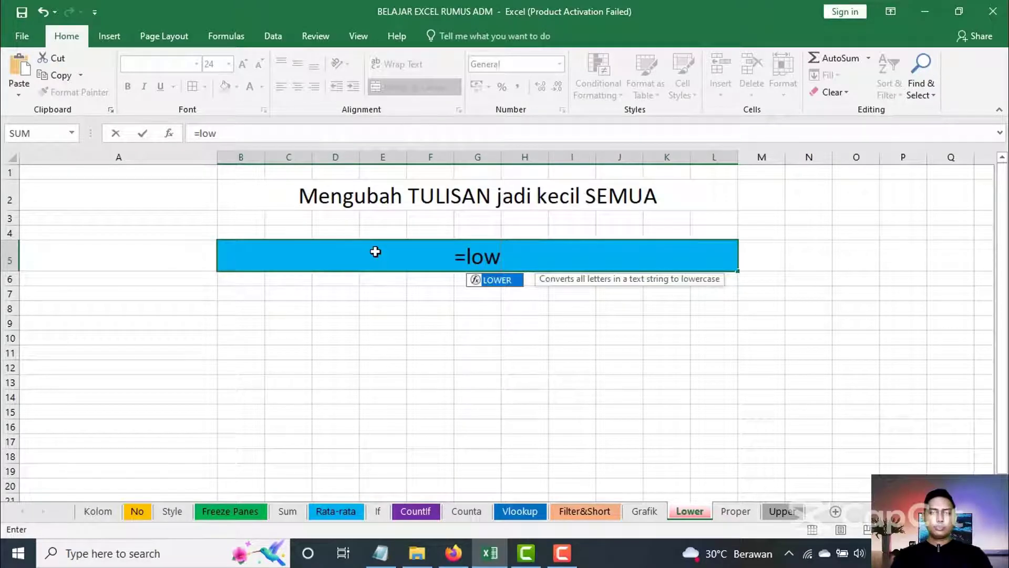
double_click(500, 281)
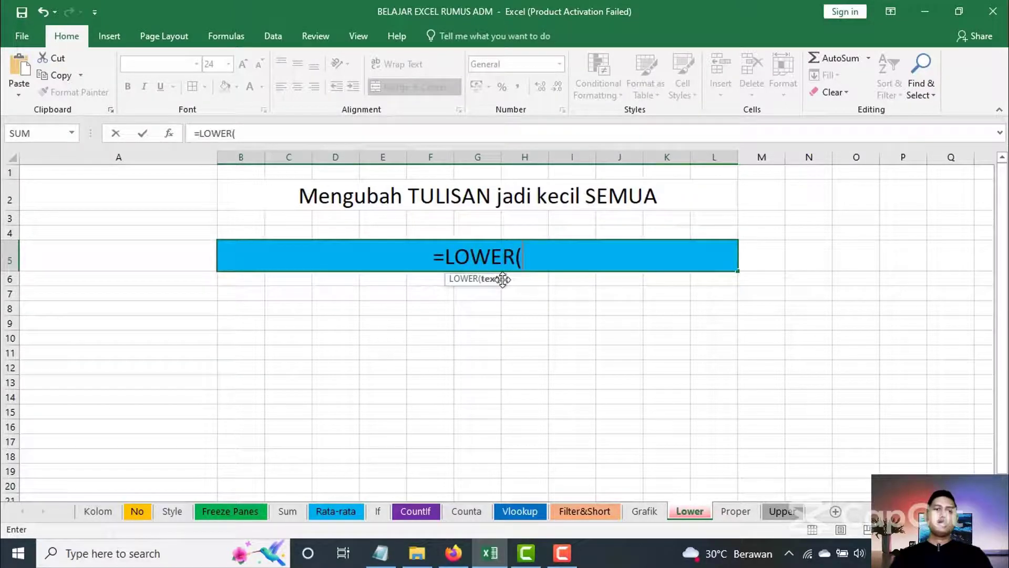
left_click(440, 195)
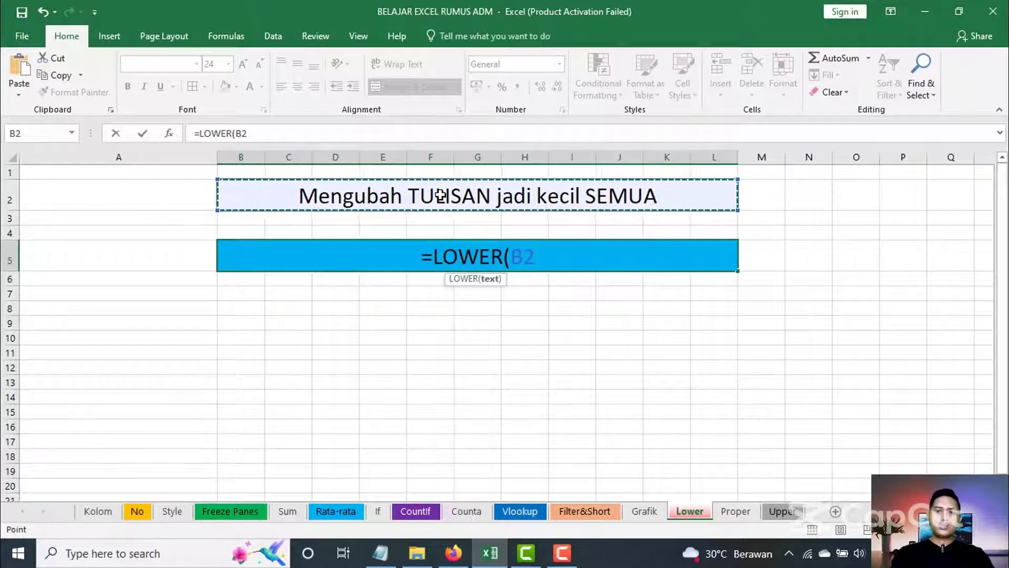
type(")")
key("Return")
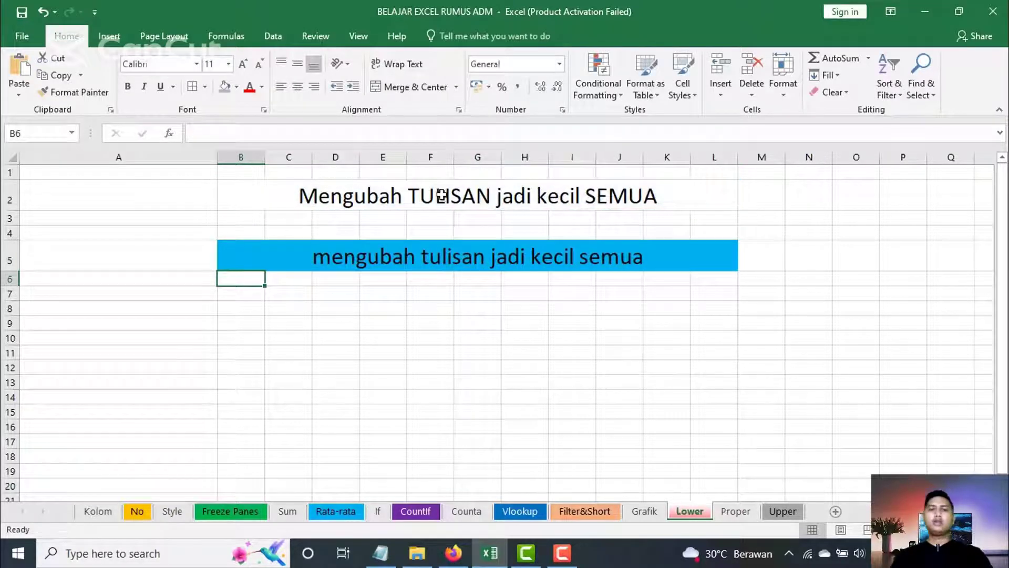
Step: Check B2's original title and B5's formula, then go to the Proper sheet
left_click(508, 199)
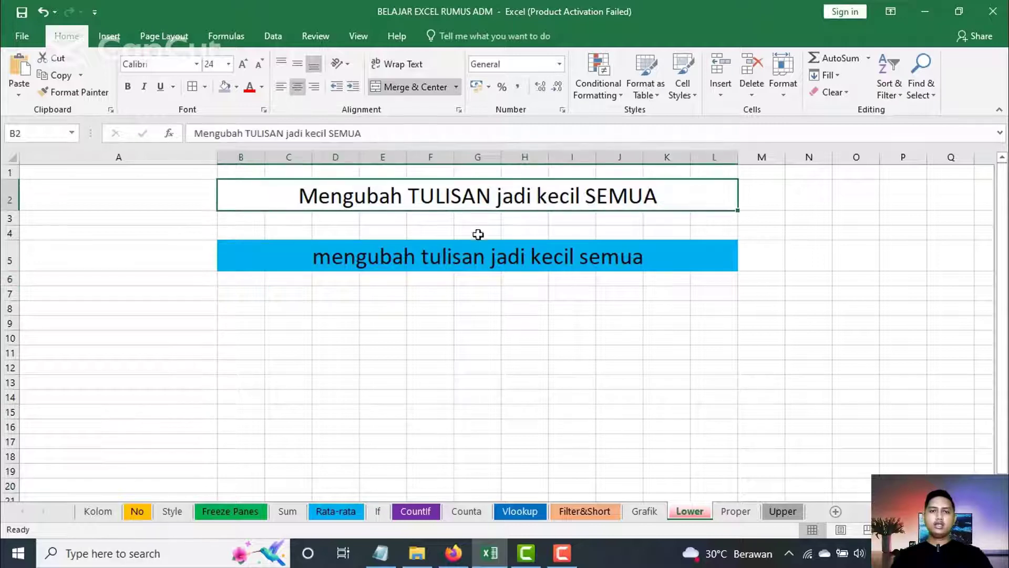
left_click(389, 266)
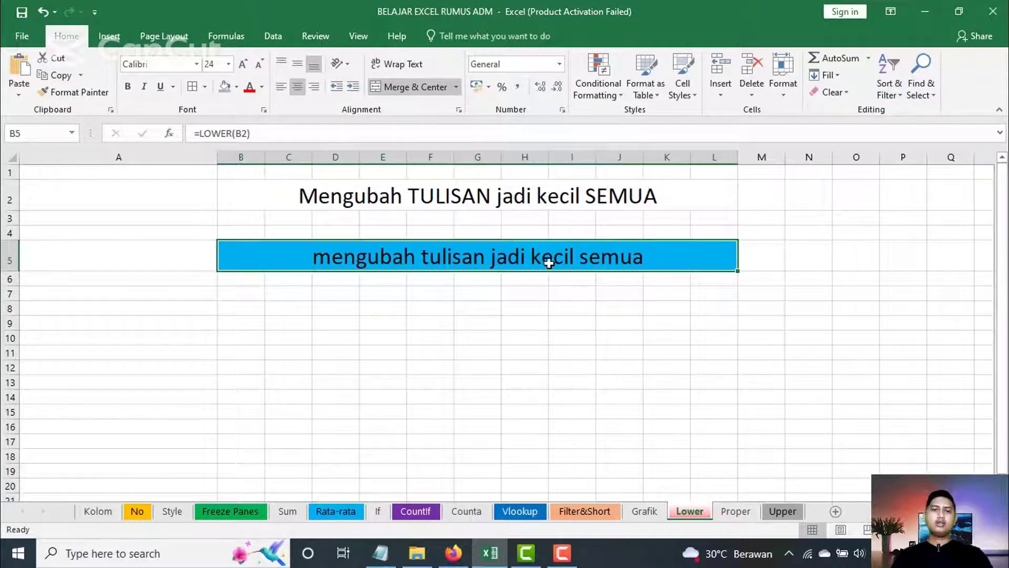
left_click(762, 411)
left_click(712, 409)
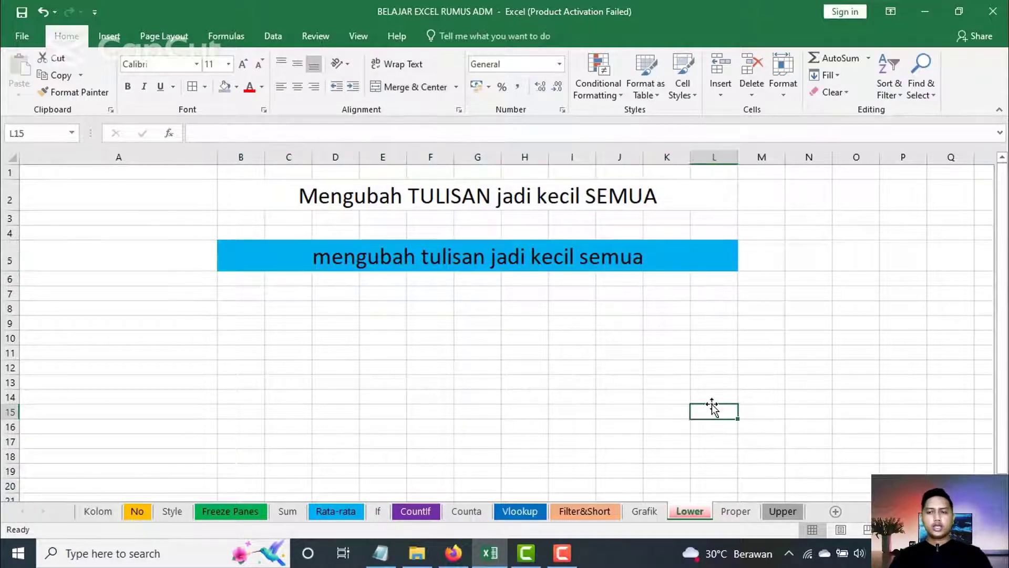
left_click(735, 511)
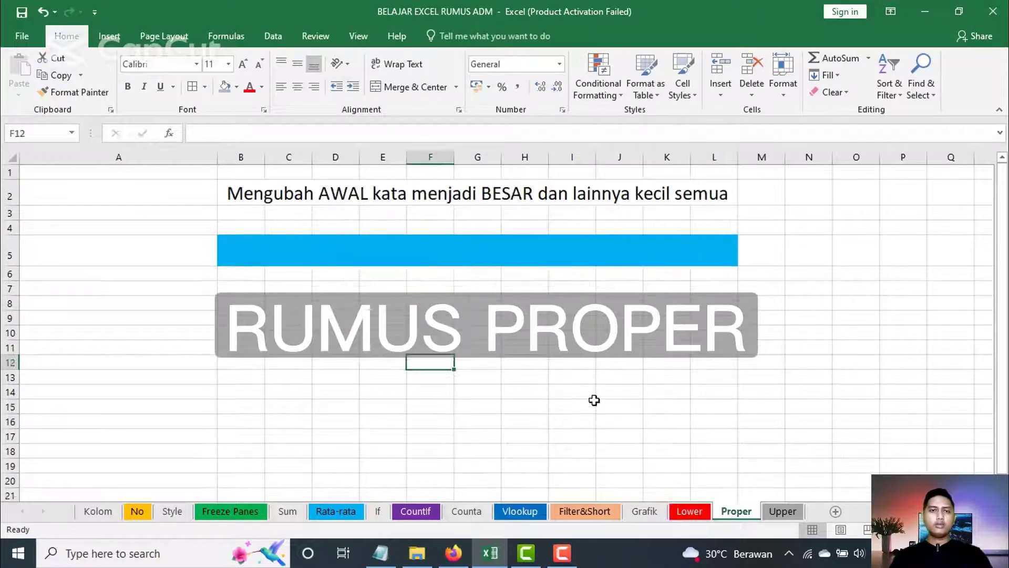
Step: Enter =PROPER(B2) in blue cell B5 on the Proper sheet
left_click(572, 404)
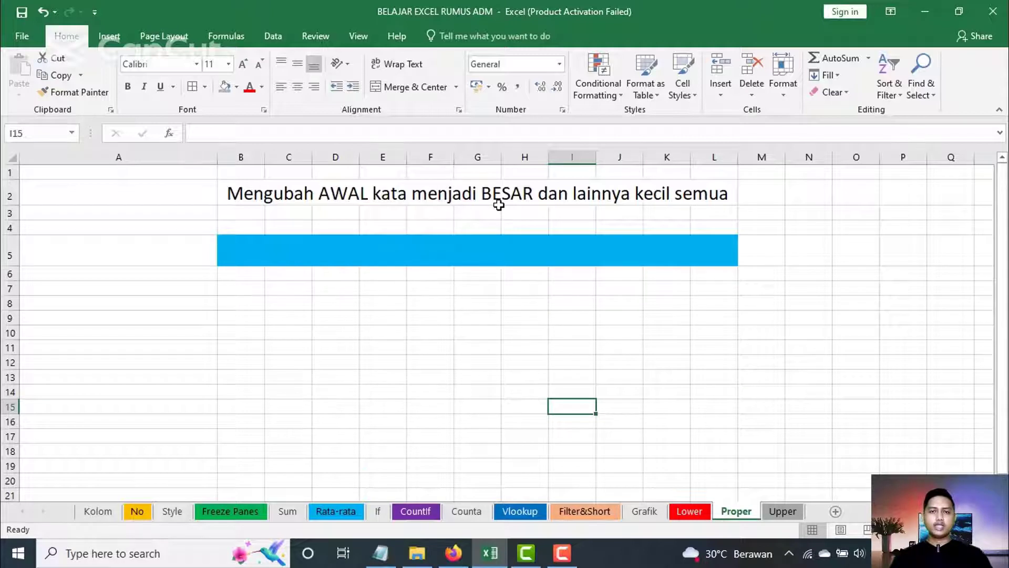
left_click(452, 258)
type("=")
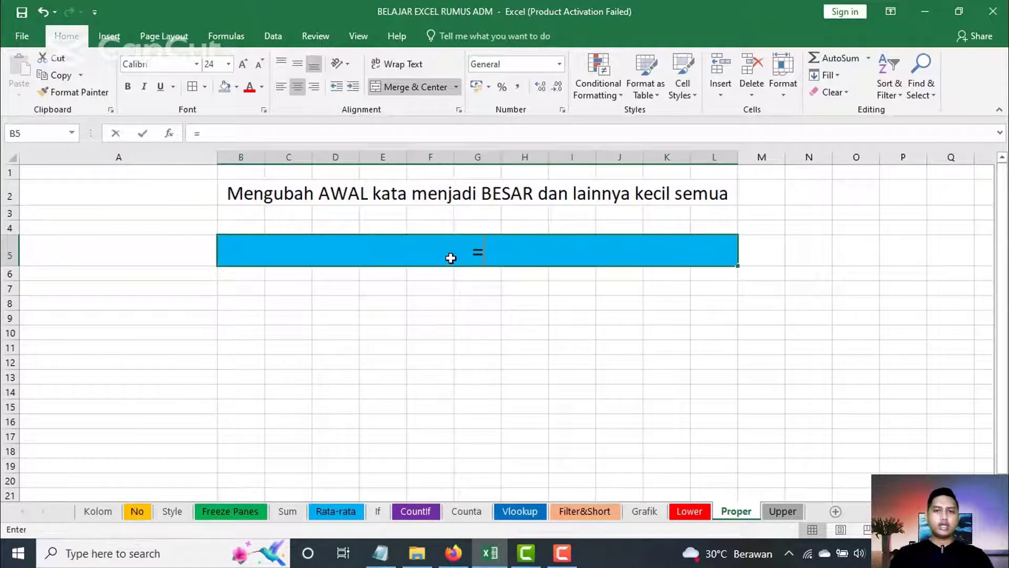
type("P")
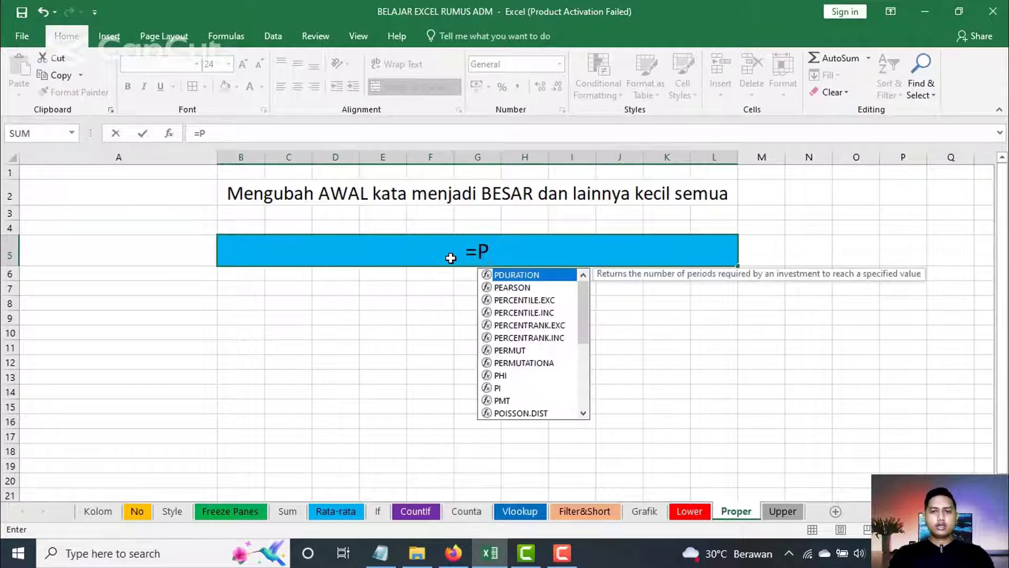
type("ROP")
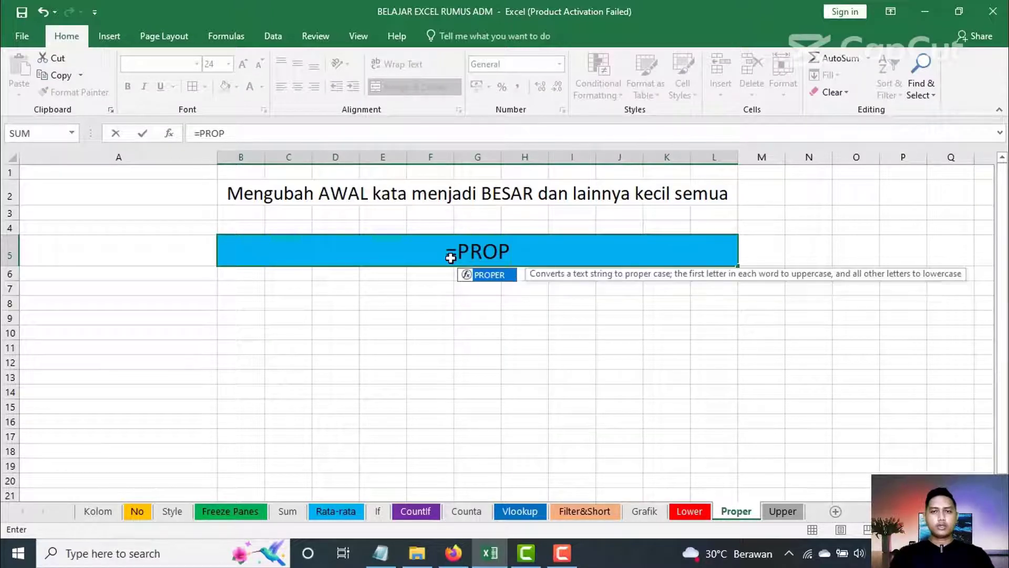
double_click(488, 275)
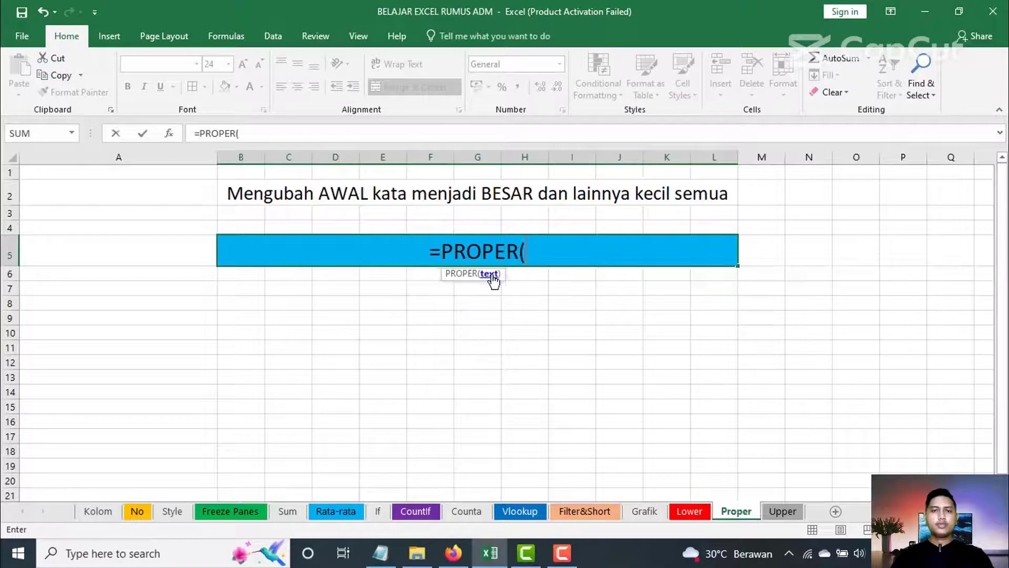
left_click(342, 195)
type(")")
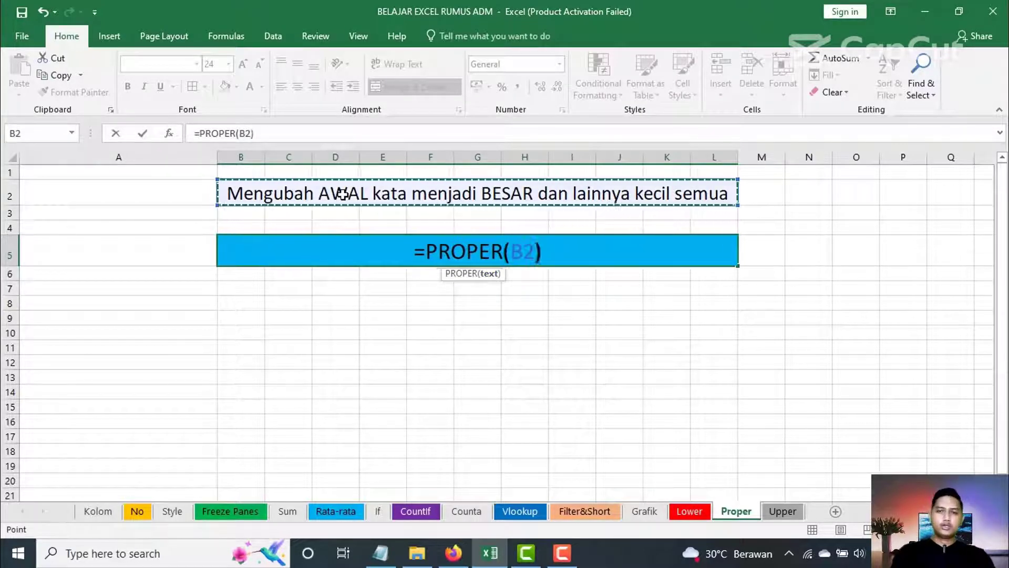
key("Return")
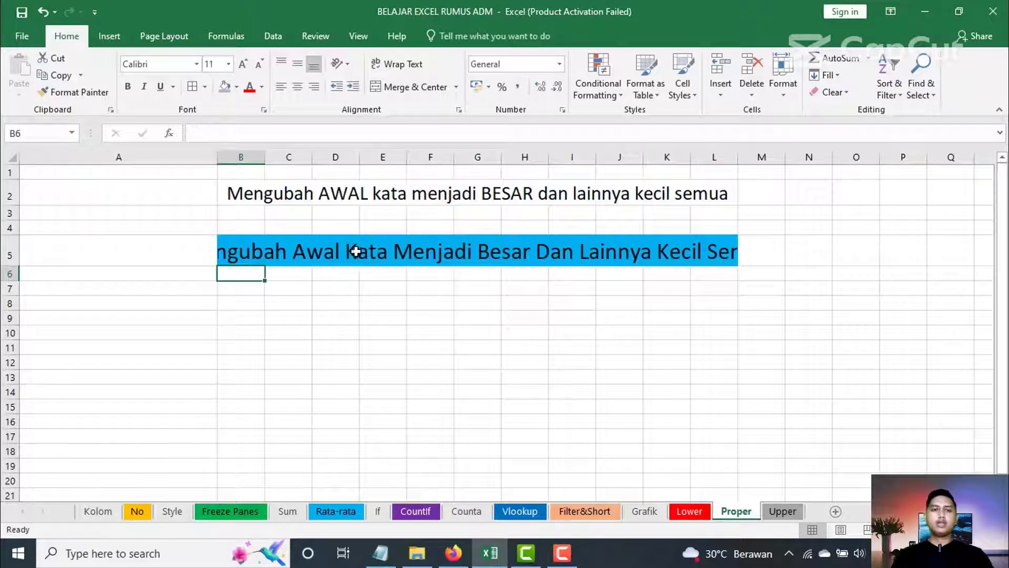
Step: Reduce B5's font size so the result fits the bar, then open the Upper sheet
left_click(354, 255)
left_click(257, 65)
left_click(257, 65)
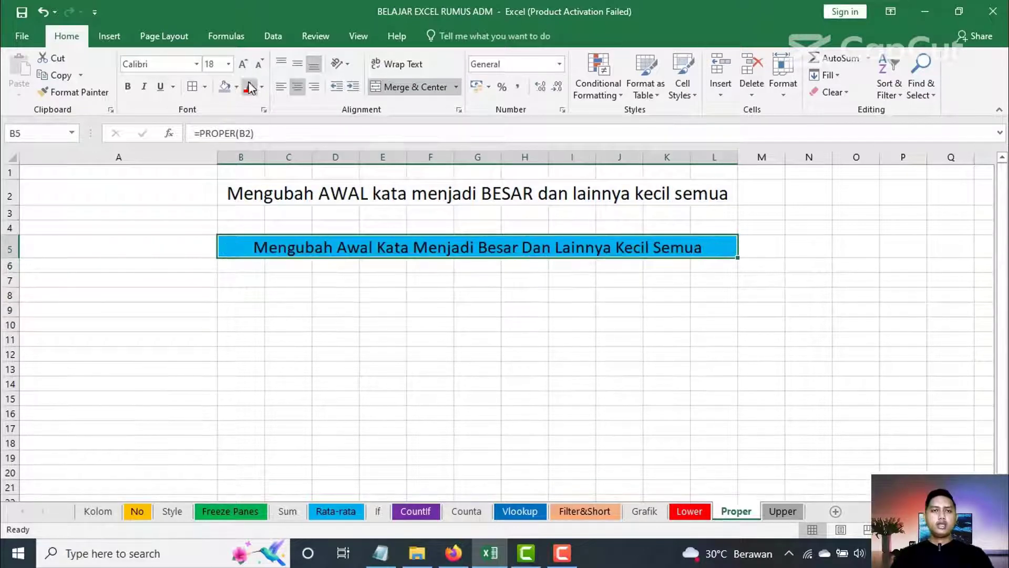
left_click(242, 64)
left_click(296, 297)
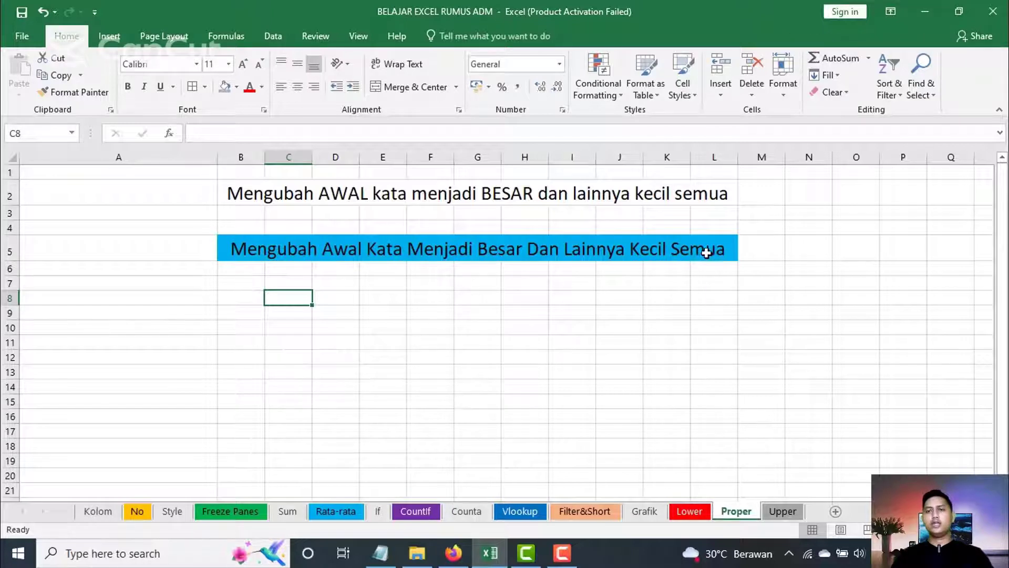
left_click(816, 357)
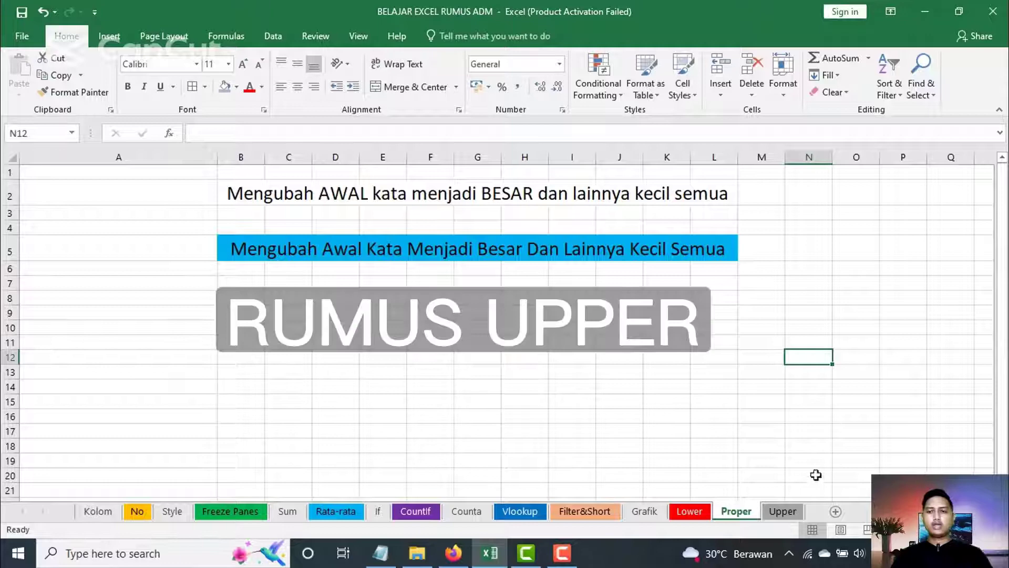
left_click(783, 511)
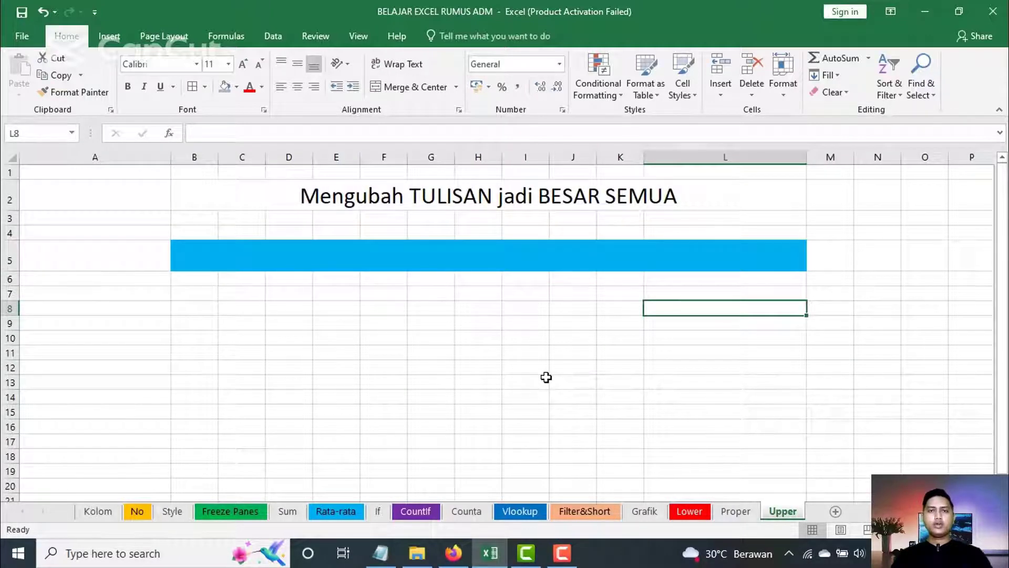
Step: Enter =UPPER(B2) in B5 so it reads 'MENGUBAH TULISAN JADI BESAR SEMUA'
double_click(445, 257)
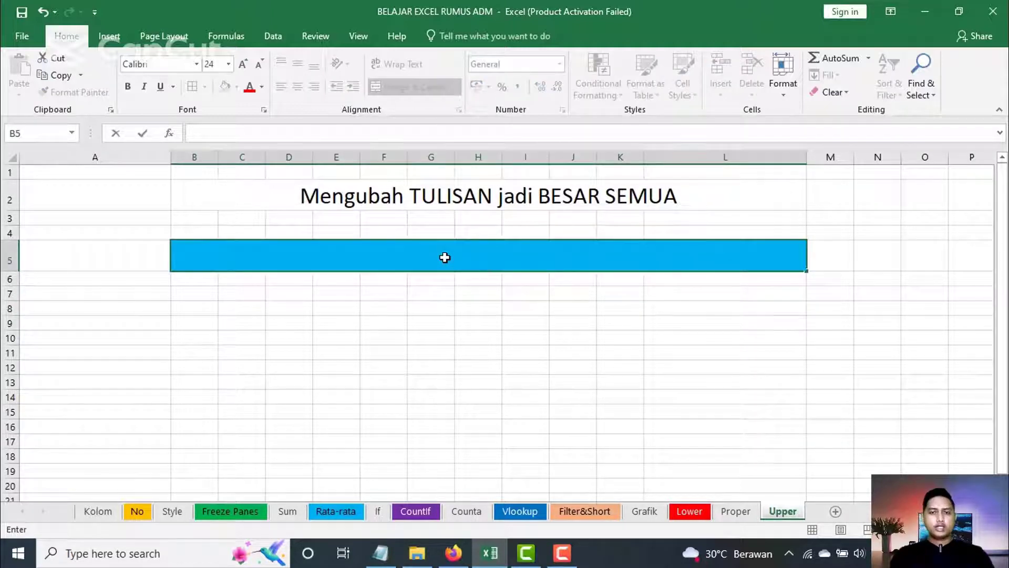
type("=U")
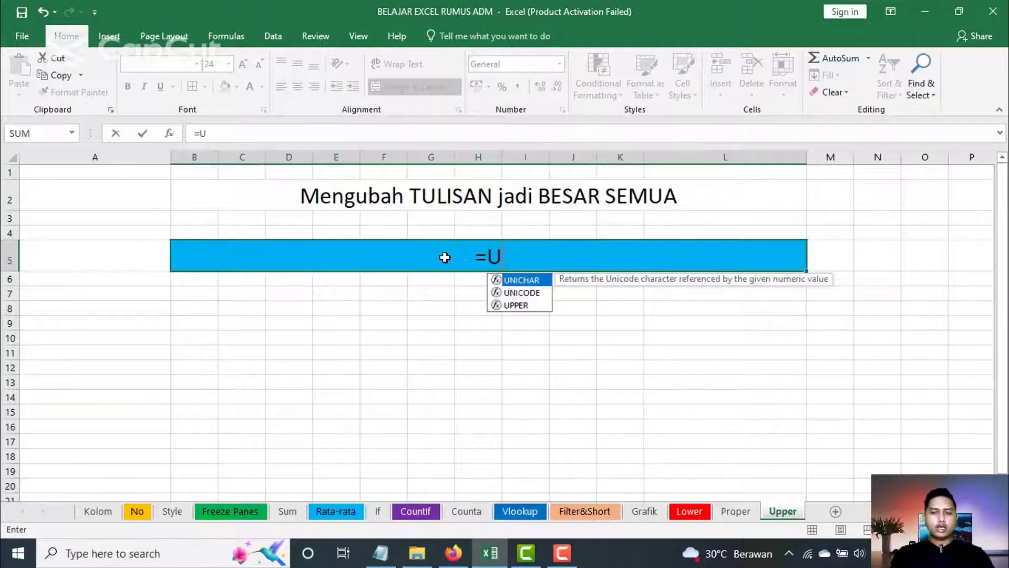
type("PP")
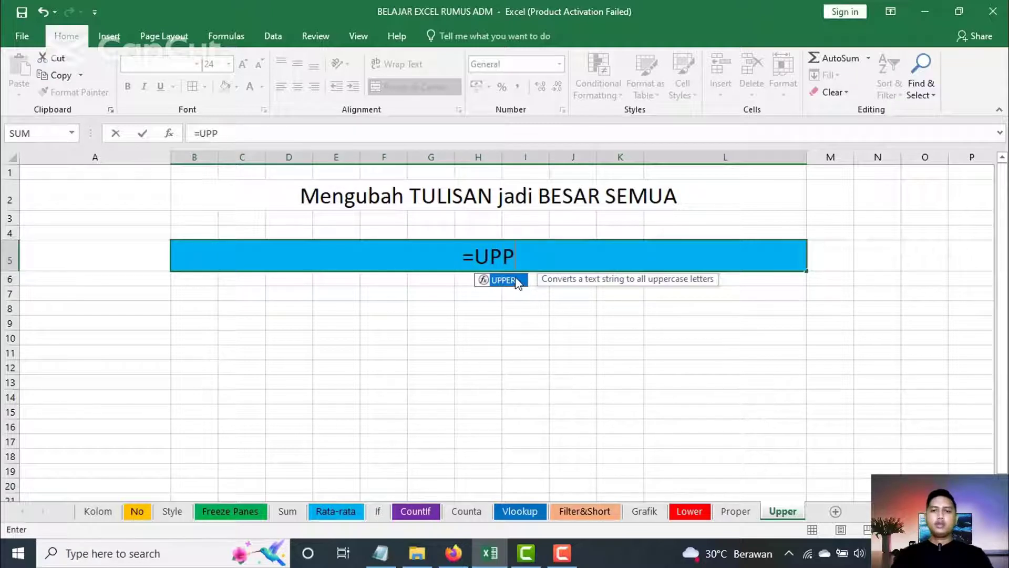
double_click(518, 281)
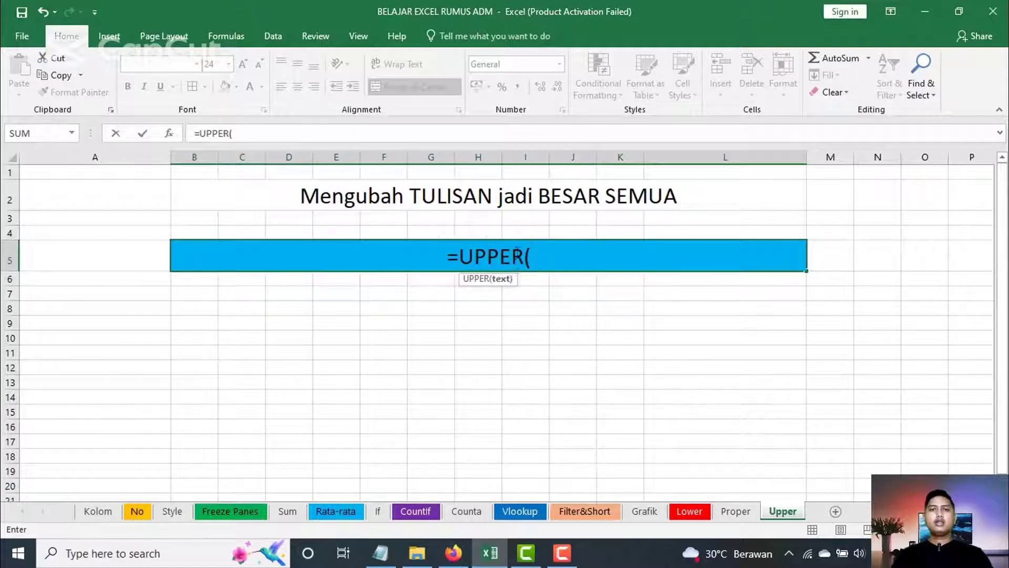
left_click(501, 196)
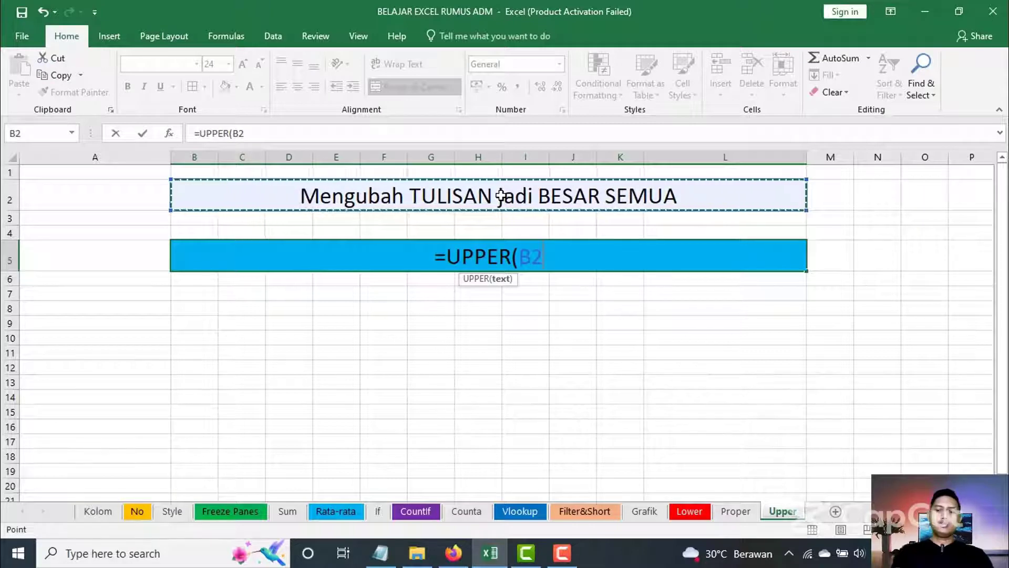
type(")")
key("Return")
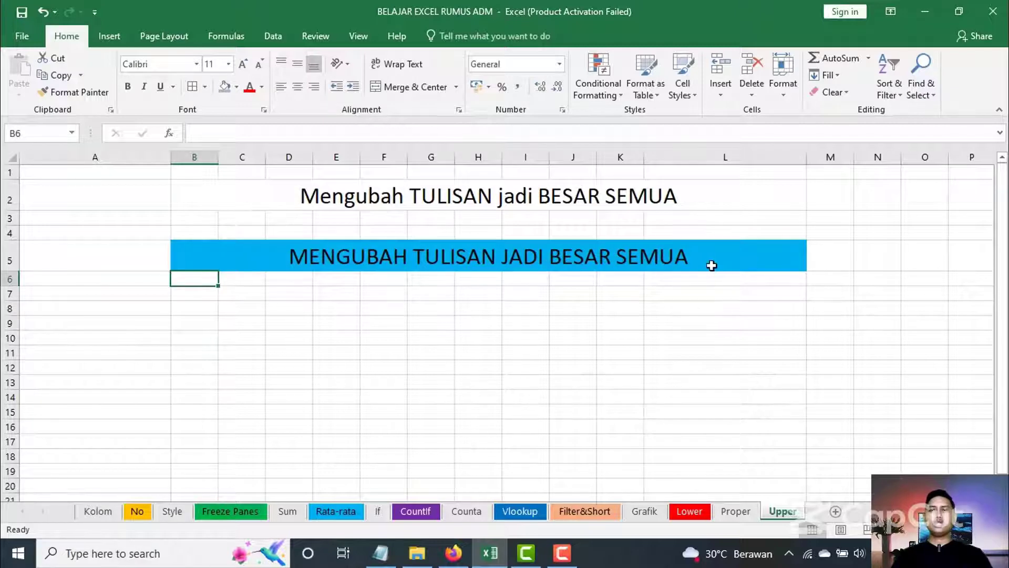
left_click(717, 336)
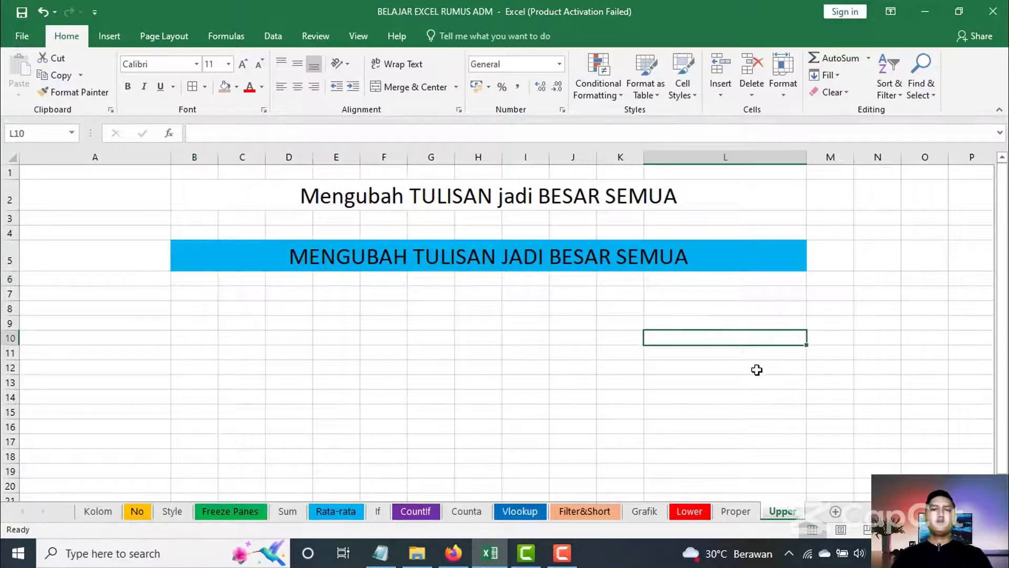